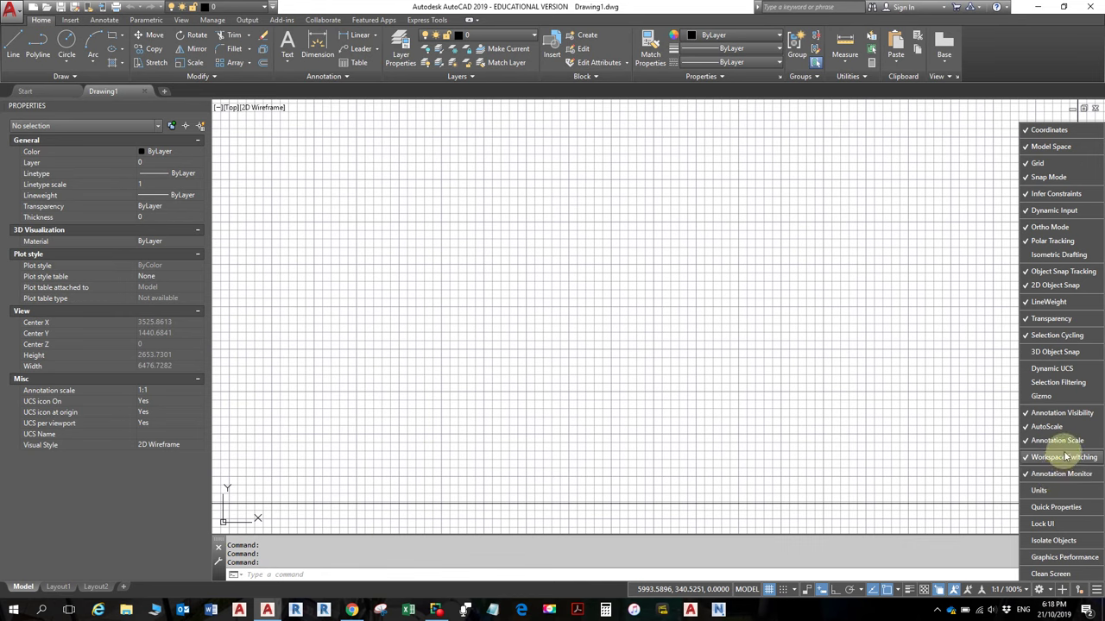
# Close the status bar customization list
pyautogui.press('alt')
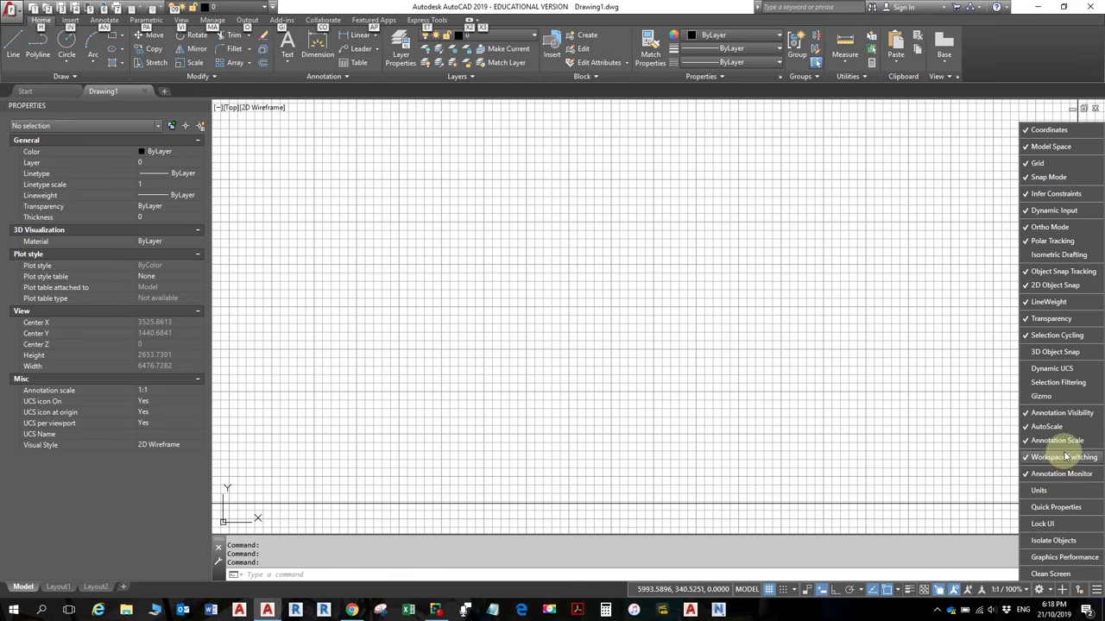
pyautogui.press('alt')
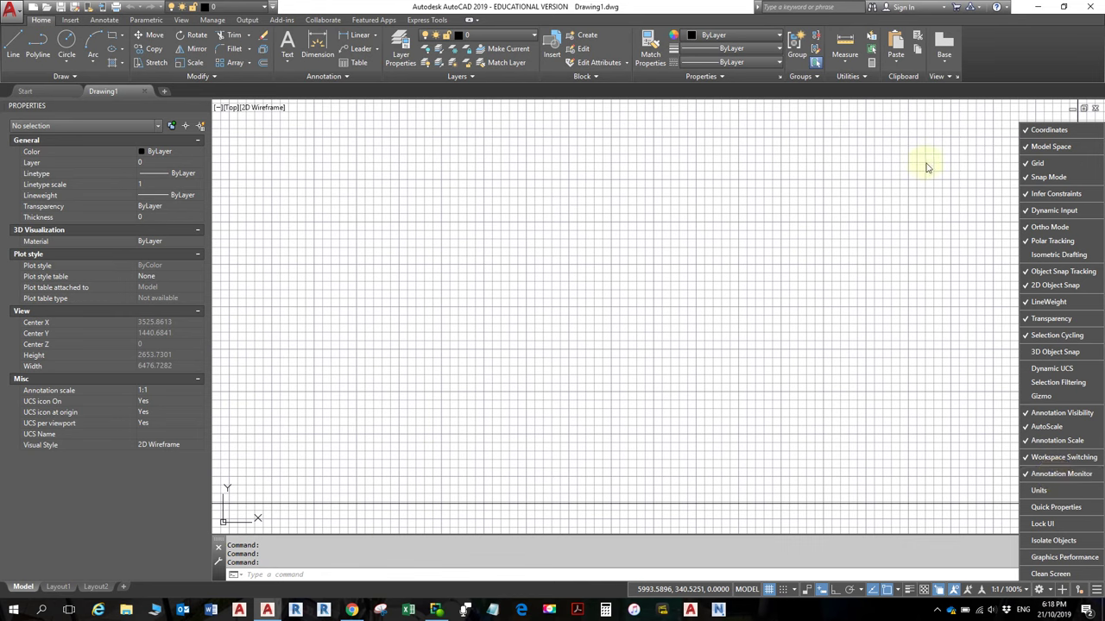
pyautogui.click(1000, 47)
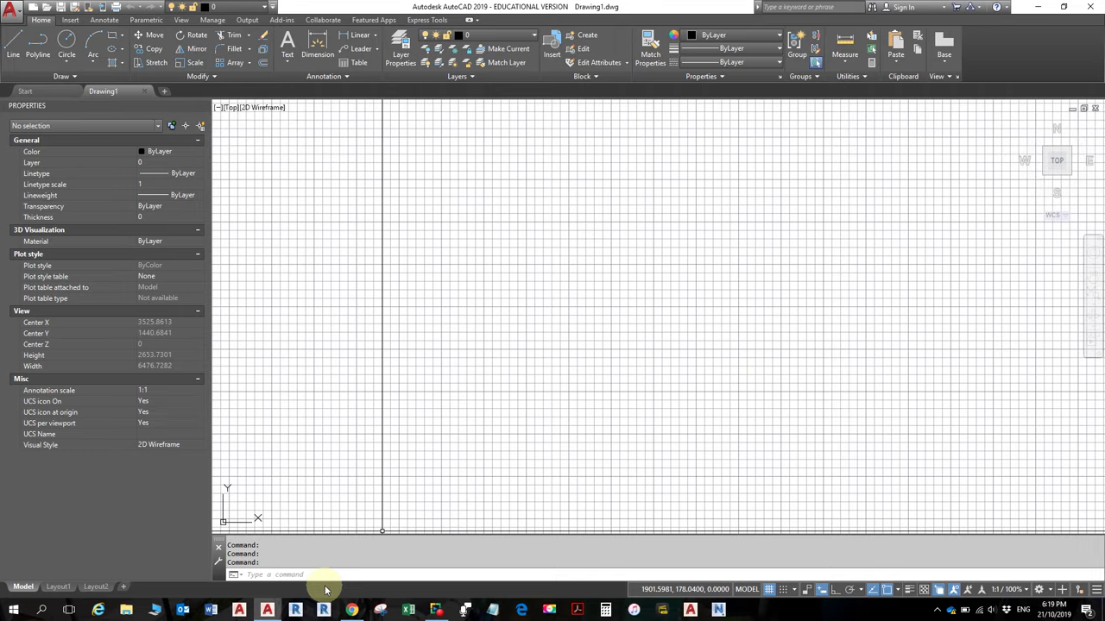
# Switch to Chrome, go from the TAFE SA intranet to the public website's Learn page, and sign in with the prefilled organizational account
pyautogui.click(351, 609)
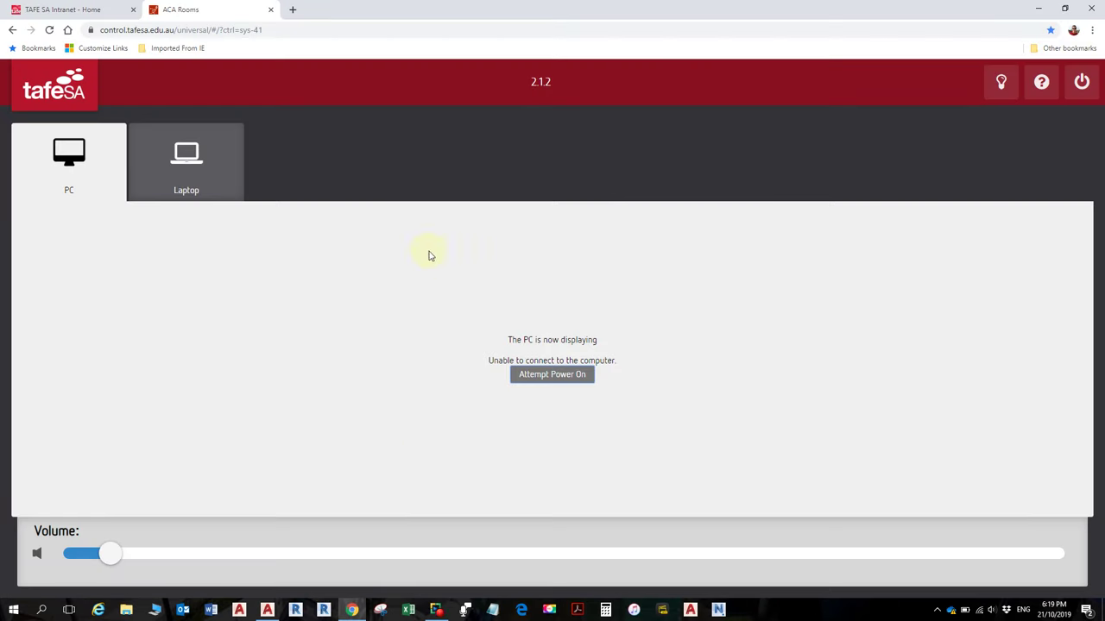
pyautogui.click(77, 10)
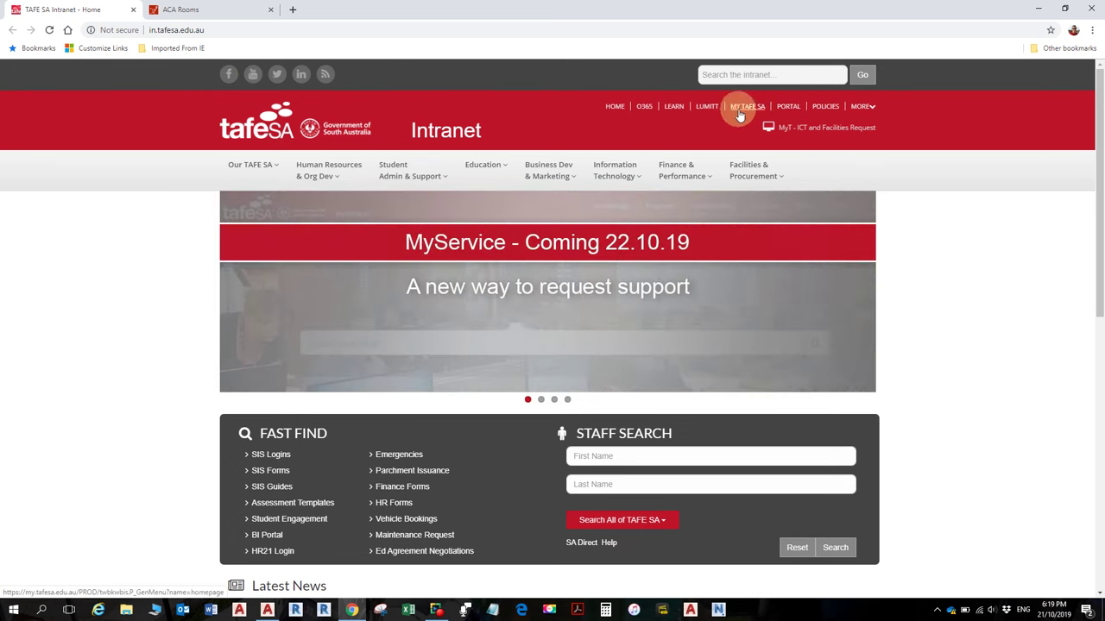
pyautogui.click(246, 127)
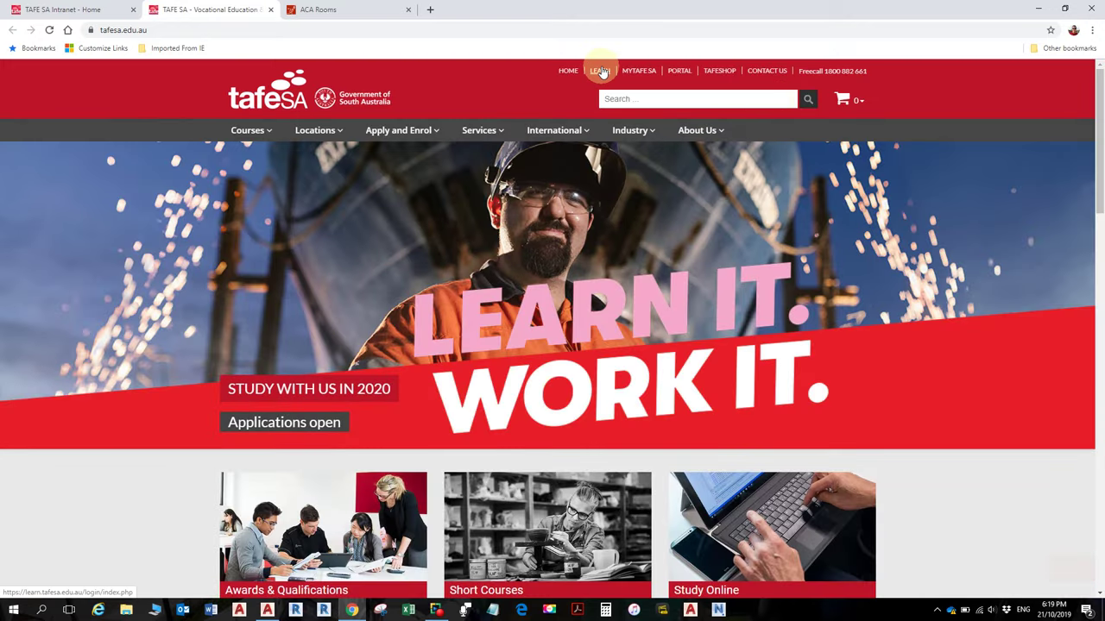
pyautogui.click(602, 71)
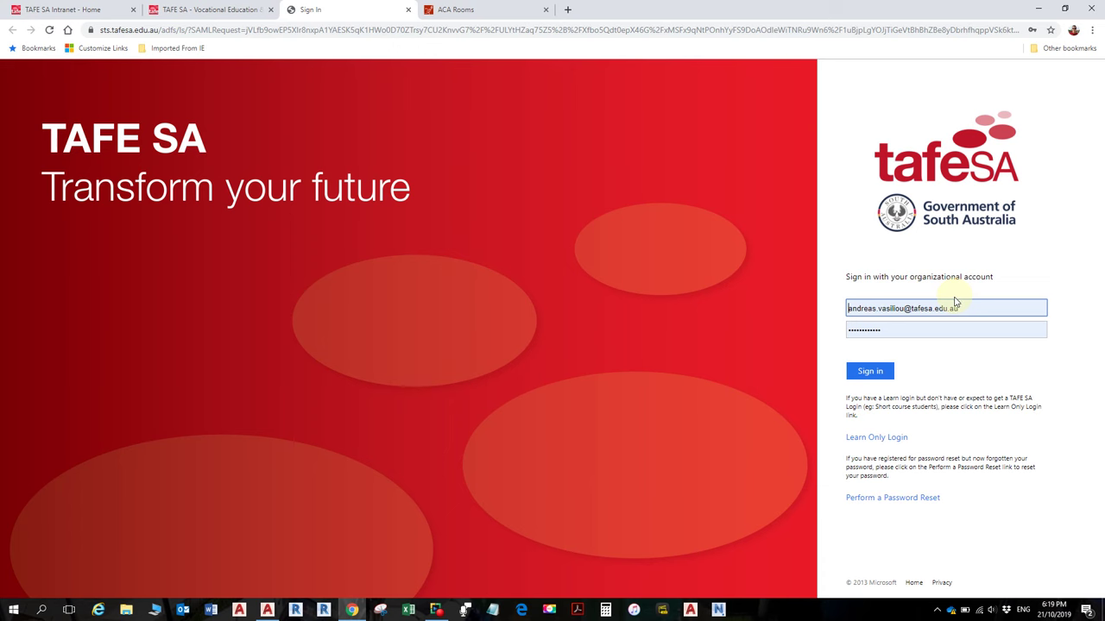
pyautogui.click(870, 371)
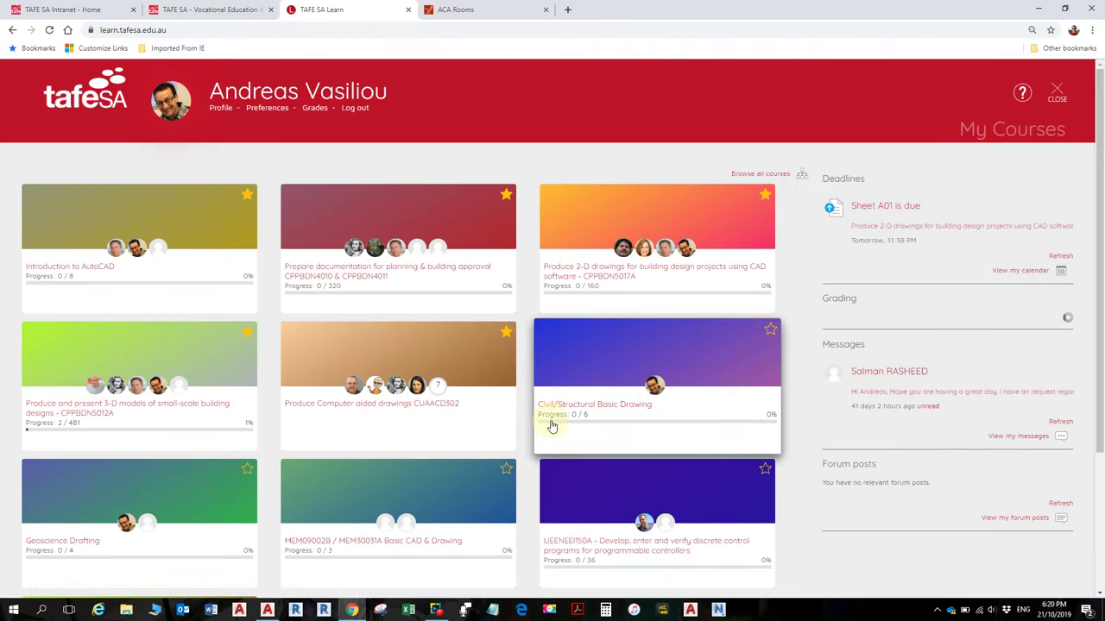
# Open the Introduction to AutoCAD course and go to its section The AutoCAD User Interface
pyautogui.click(120, 283)
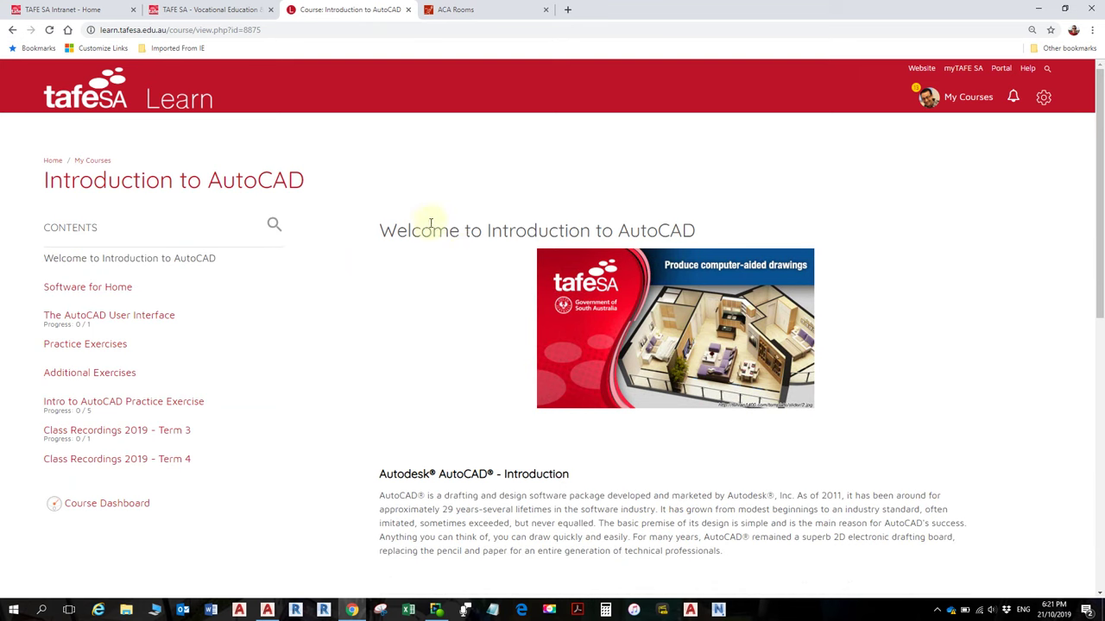
pyautogui.click(118, 318)
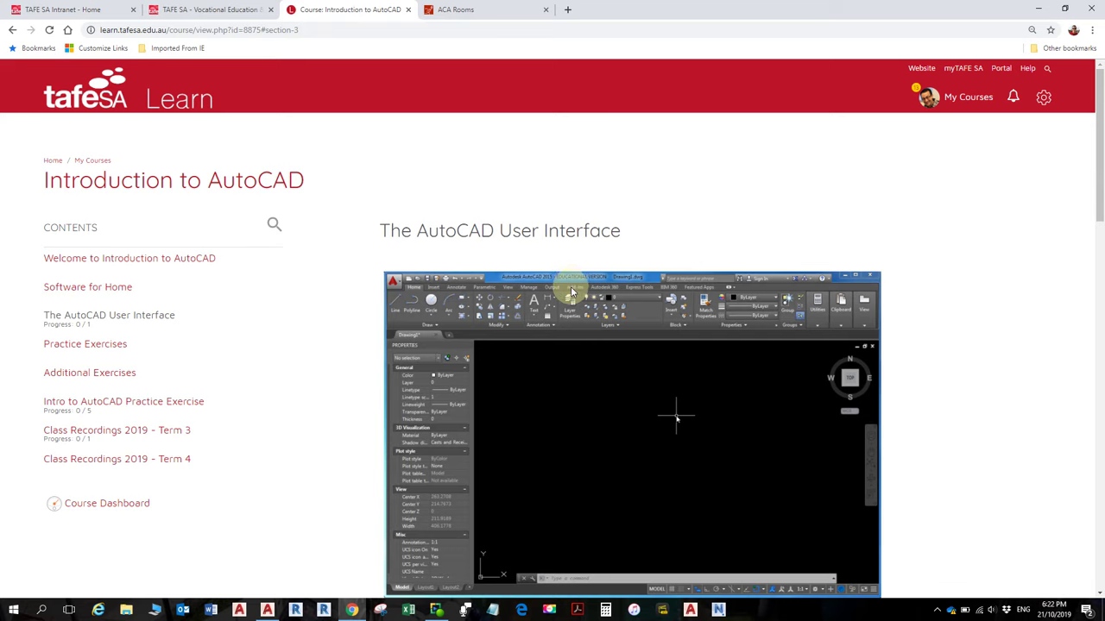
# Look through the user interface section, examining its introduction, the sample chapter link and the drawing files for Practice 1a, 1b and 1c
pyautogui.scroll(-1, 570, 292)
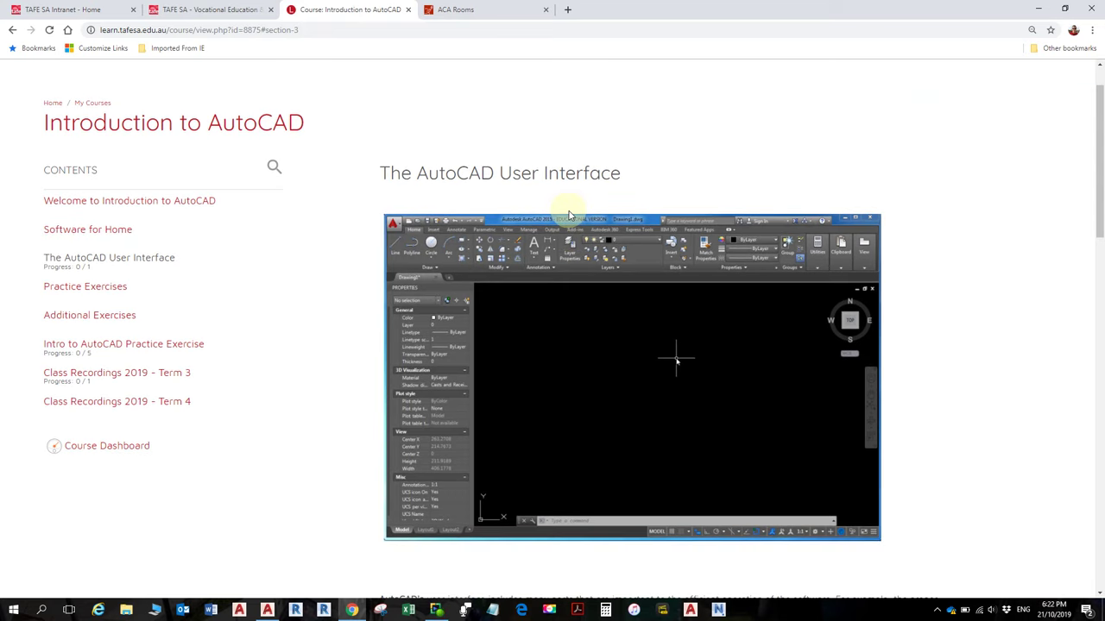
pyautogui.scroll(-2, 545, 316)
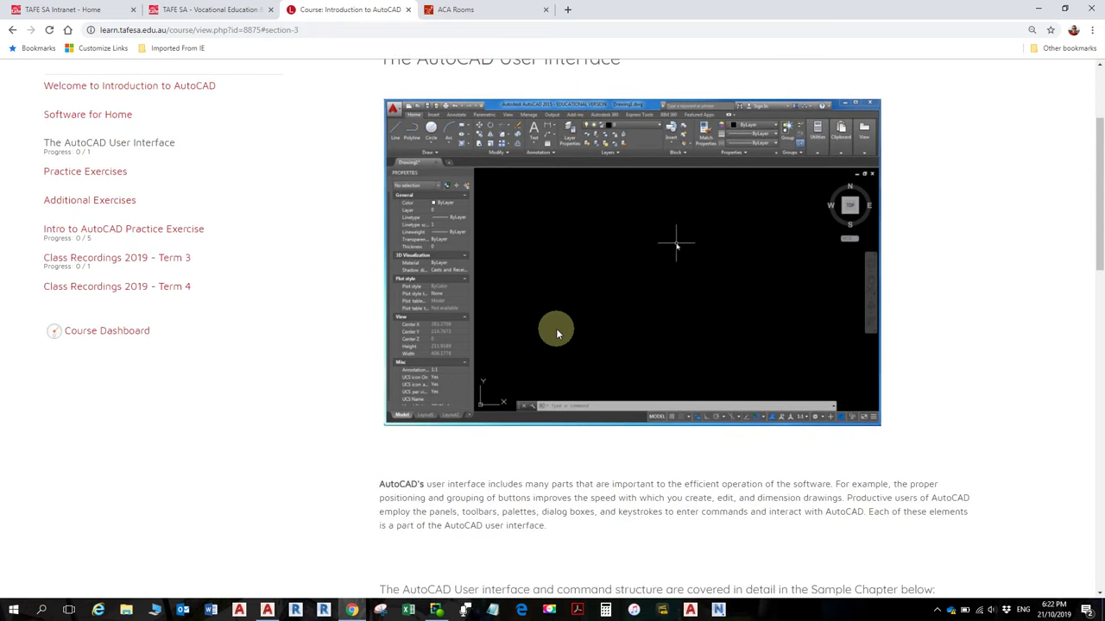
pyautogui.scroll(1, 556, 328)
pyautogui.scroll(-8, 549, 323)
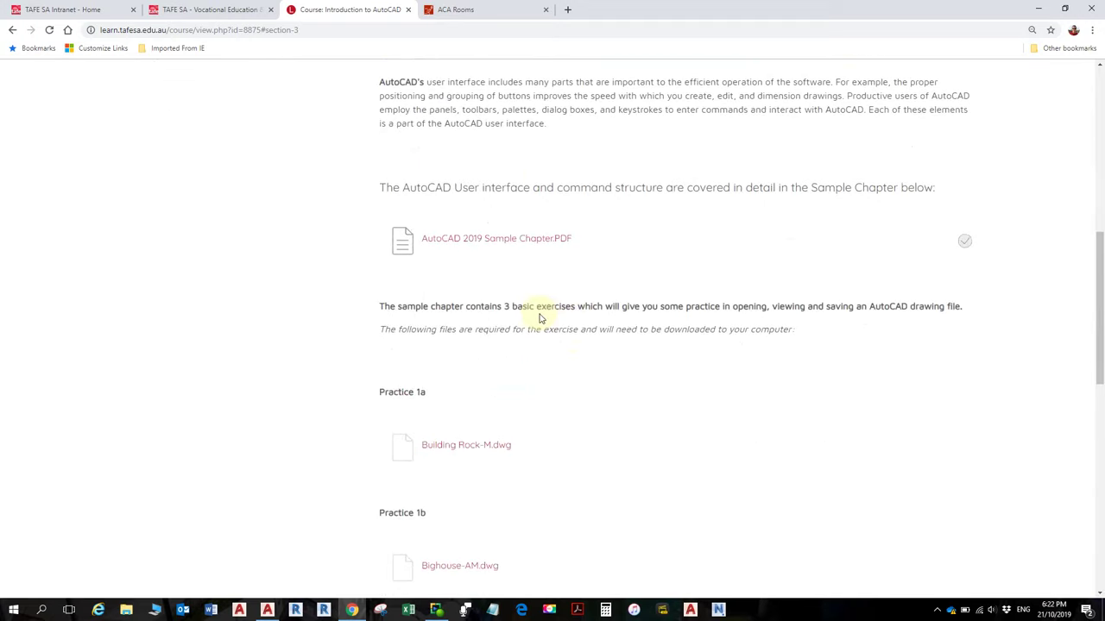
pyautogui.scroll(-1, 529, 283)
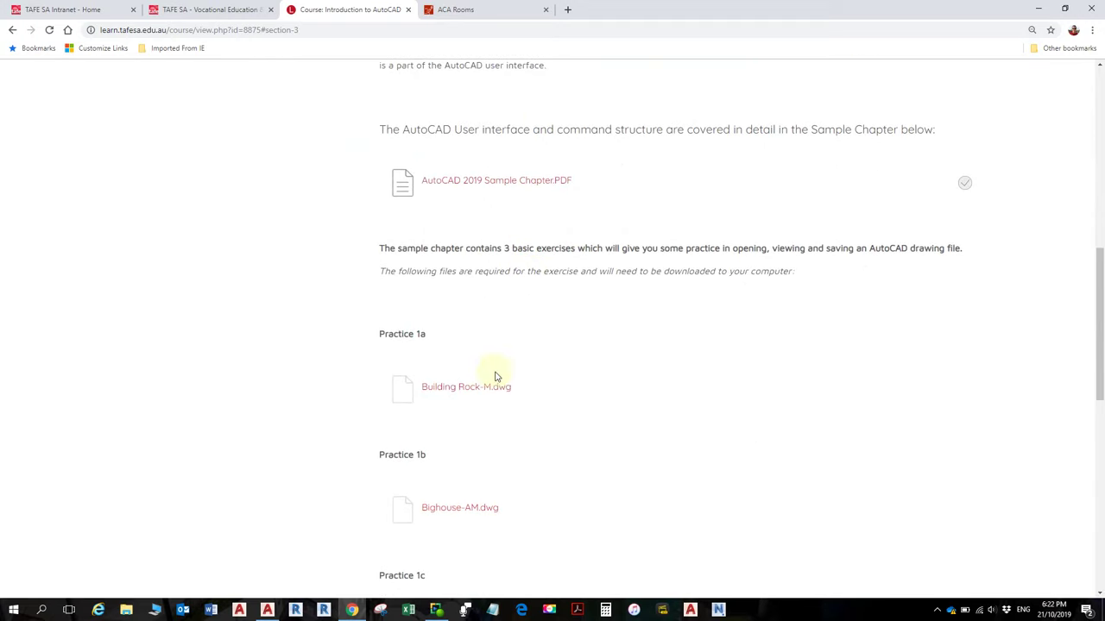
pyautogui.scroll(-2, 457, 466)
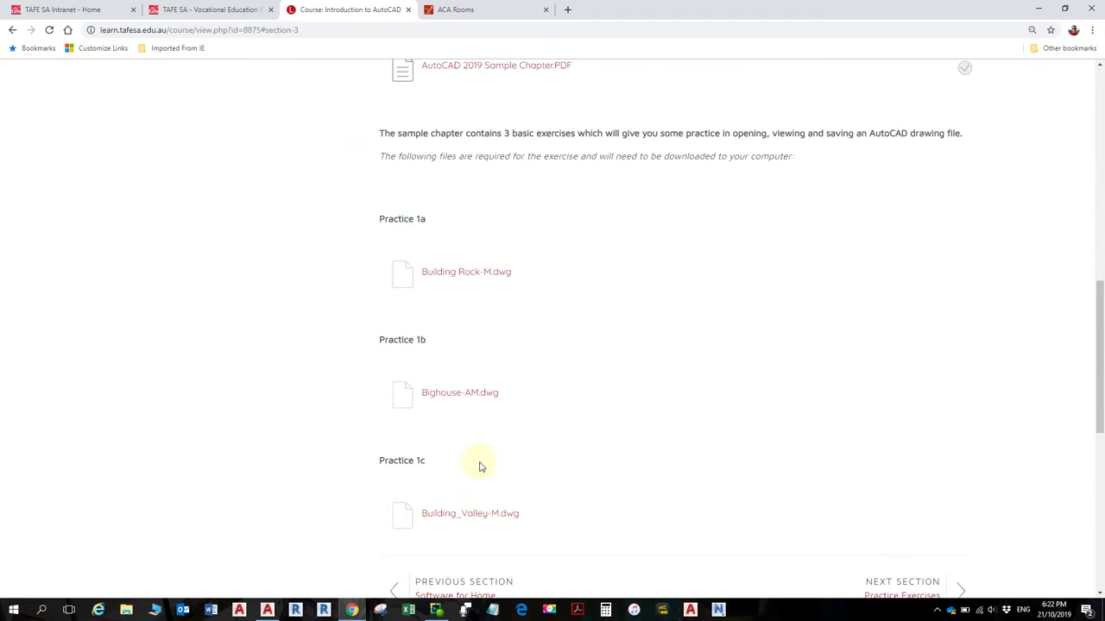
pyautogui.scroll(5, 485, 440)
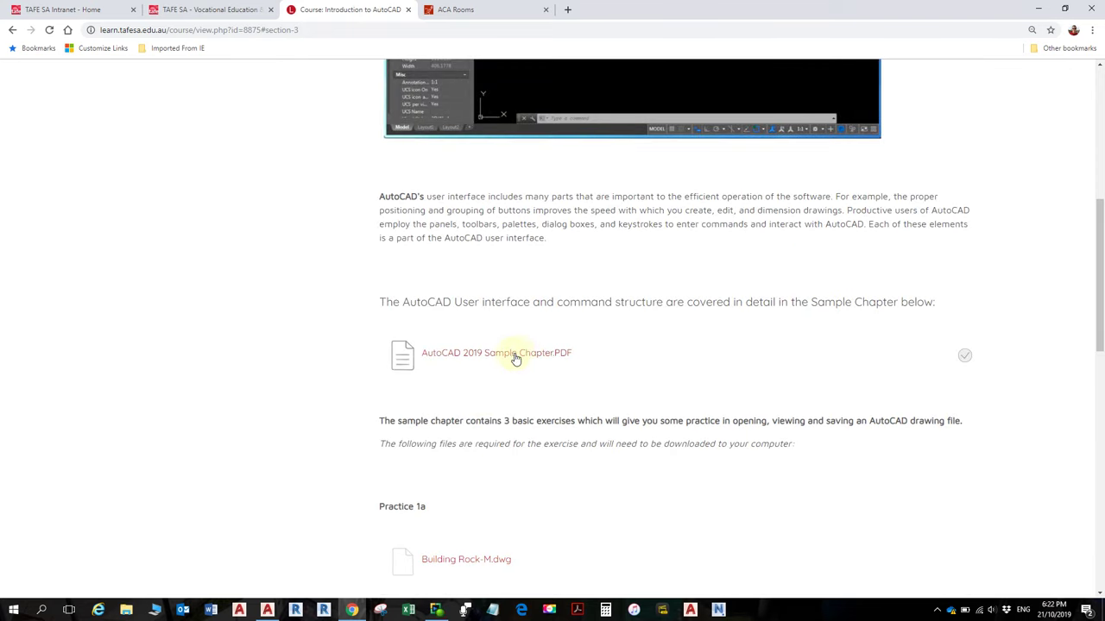
pyautogui.keyDown('ctrl'); pyautogui.scroll(3, 524, 362); pyautogui.keyUp('ctrl')
pyautogui.keyDown('ctrl'); pyautogui.scroll(1, 526, 388); pyautogui.keyUp('ctrl')
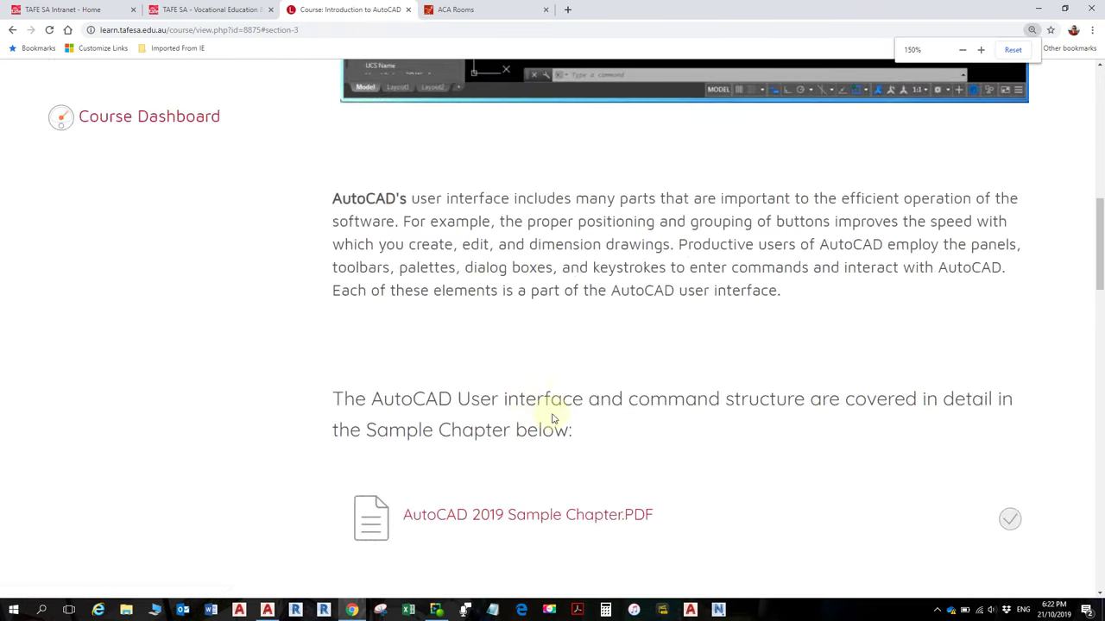
pyautogui.scroll(-3, 562, 389)
pyautogui.scroll(-1, 565, 393)
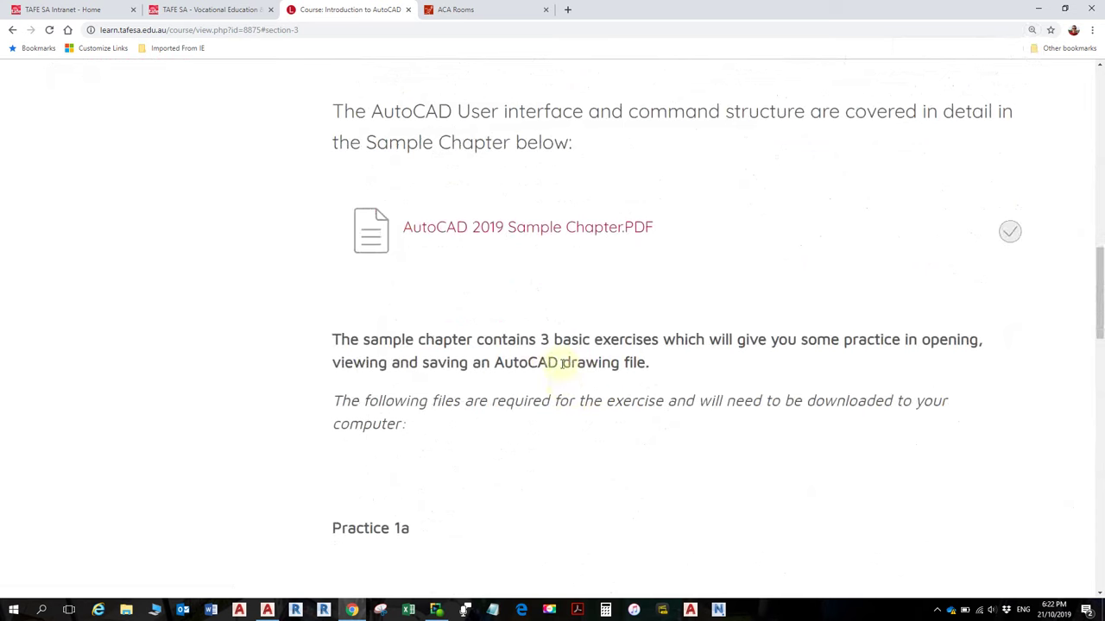
# Open AutoCAD 2019 Sample Chapter.PDF and go to its table of contents at Chapter 1
pyautogui.click(605, 229)
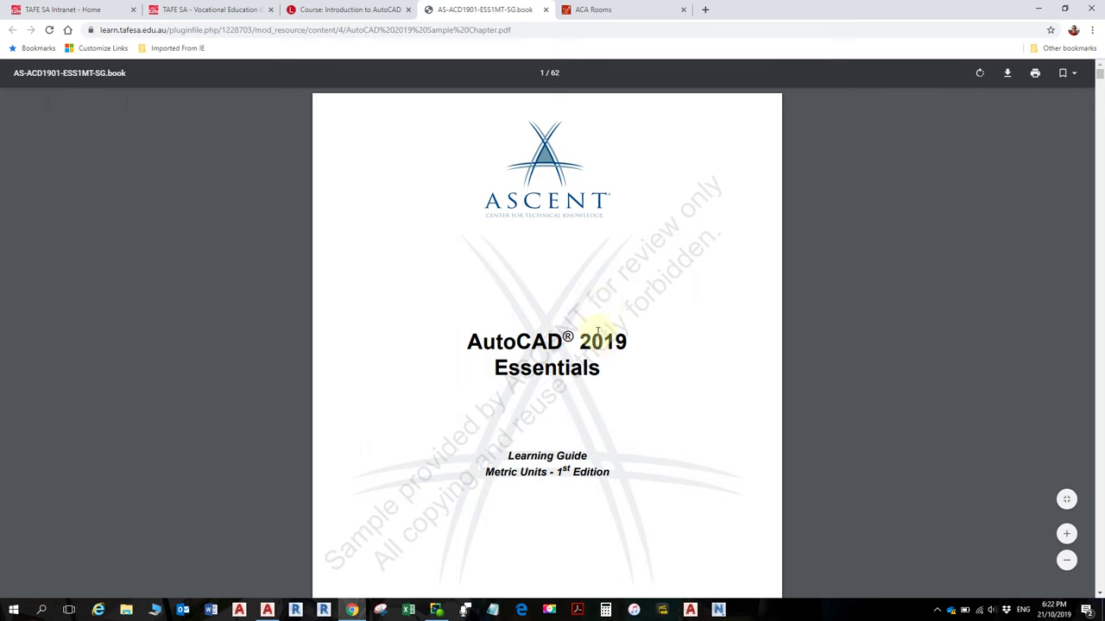
pyautogui.keyDown('ctrl'); pyautogui.scroll(3, 597, 335); pyautogui.keyUp('ctrl')
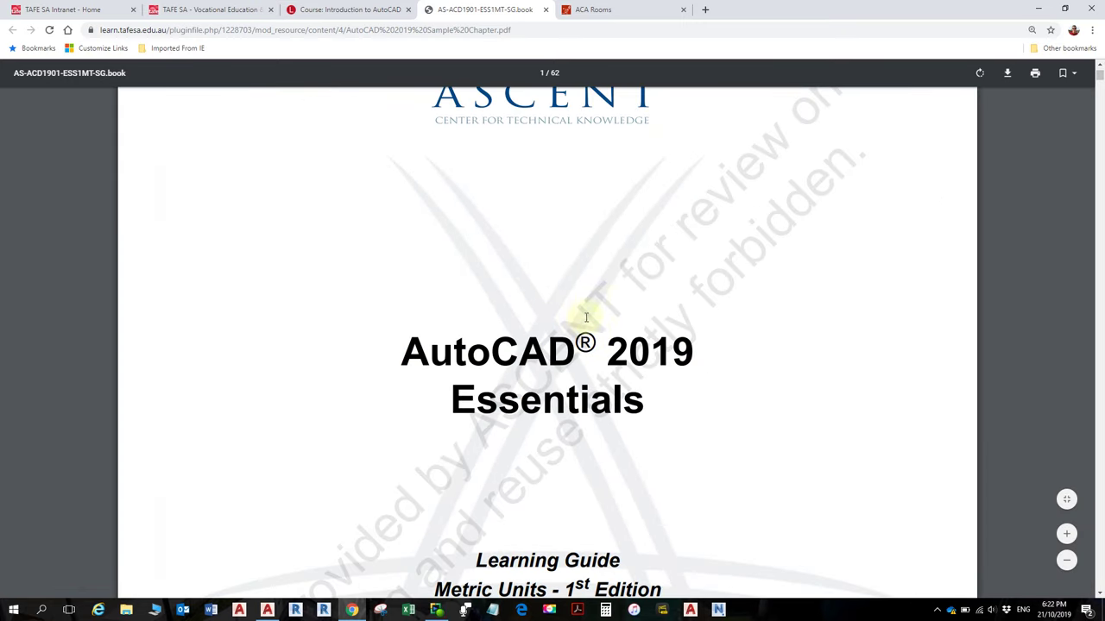
pyautogui.scroll(-5, 592, 316)
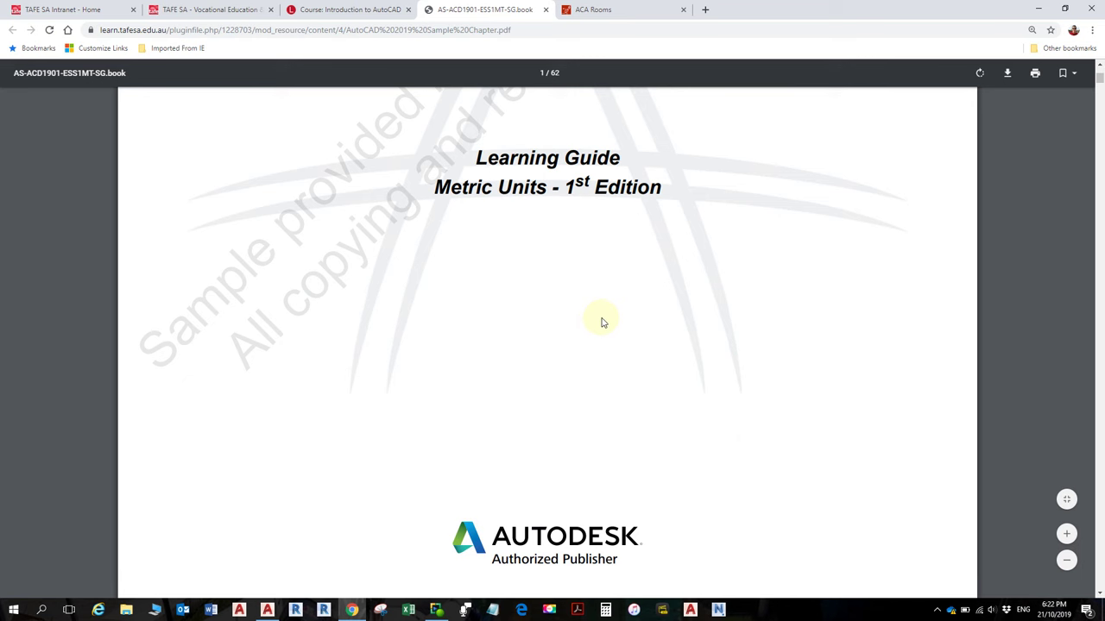
pyautogui.keyDown('ctrl'); pyautogui.scroll(-3, 603, 324); pyautogui.keyUp('ctrl')
pyautogui.keyDown('ctrl'); pyautogui.scroll(1, 602, 326); pyautogui.keyUp('ctrl')
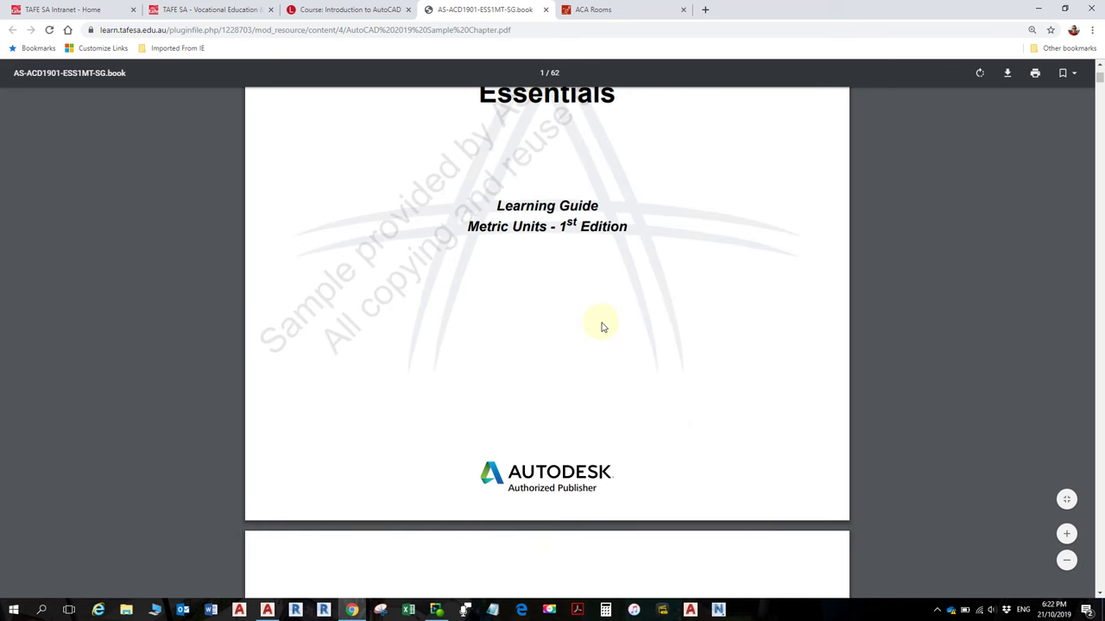
pyautogui.scroll(-7, 602, 327)
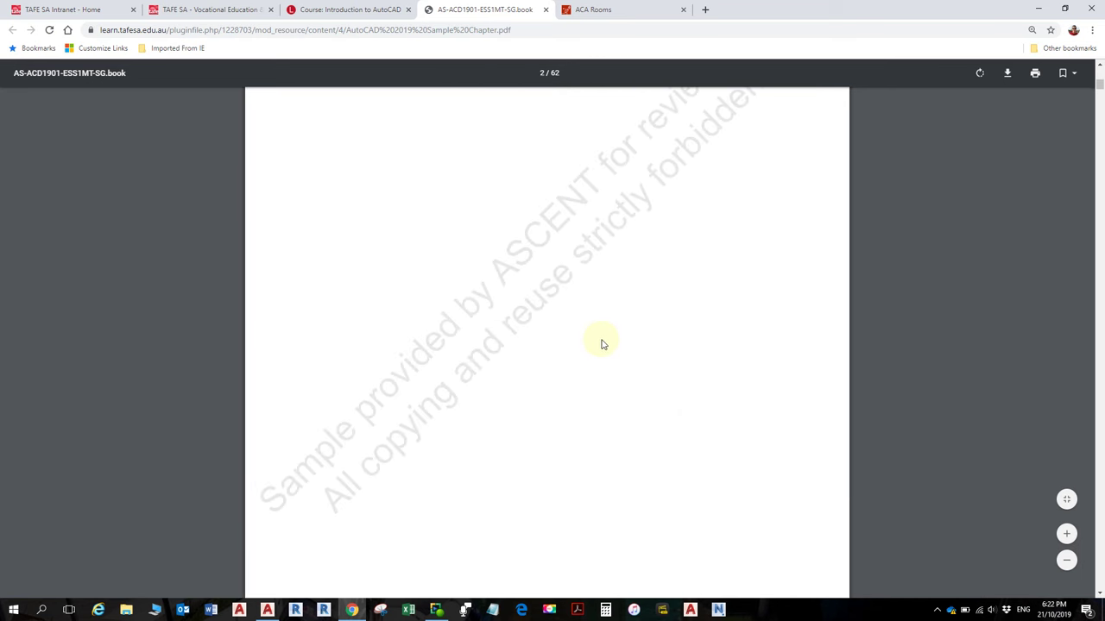
pyautogui.scroll(-5, 602, 332)
pyautogui.scroll(-18, 611, 340)
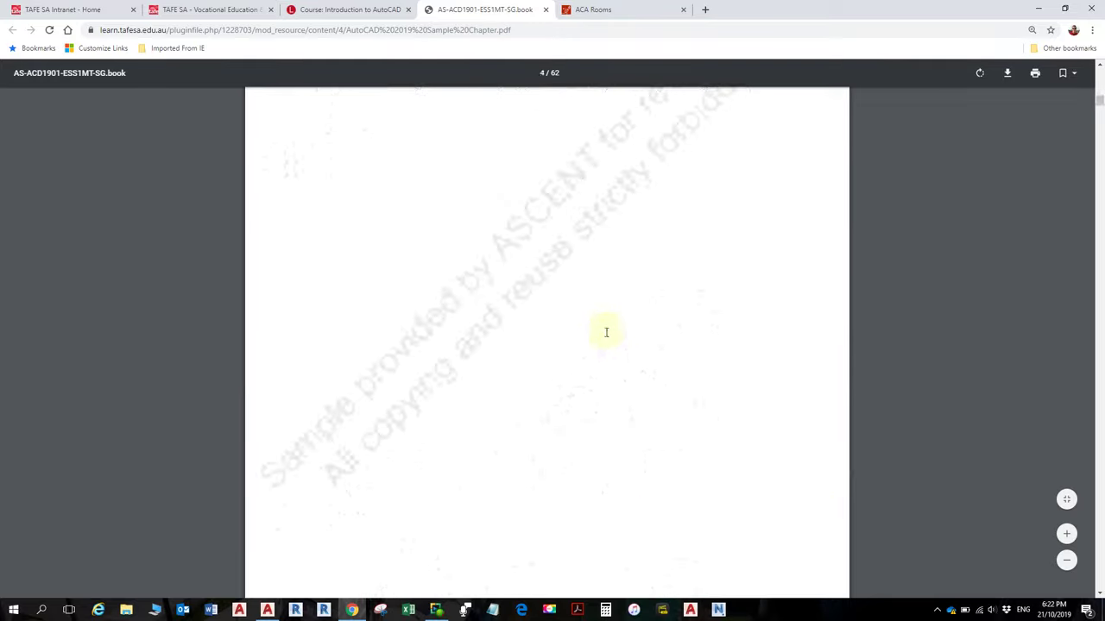
pyautogui.scroll(-8, 605, 338)
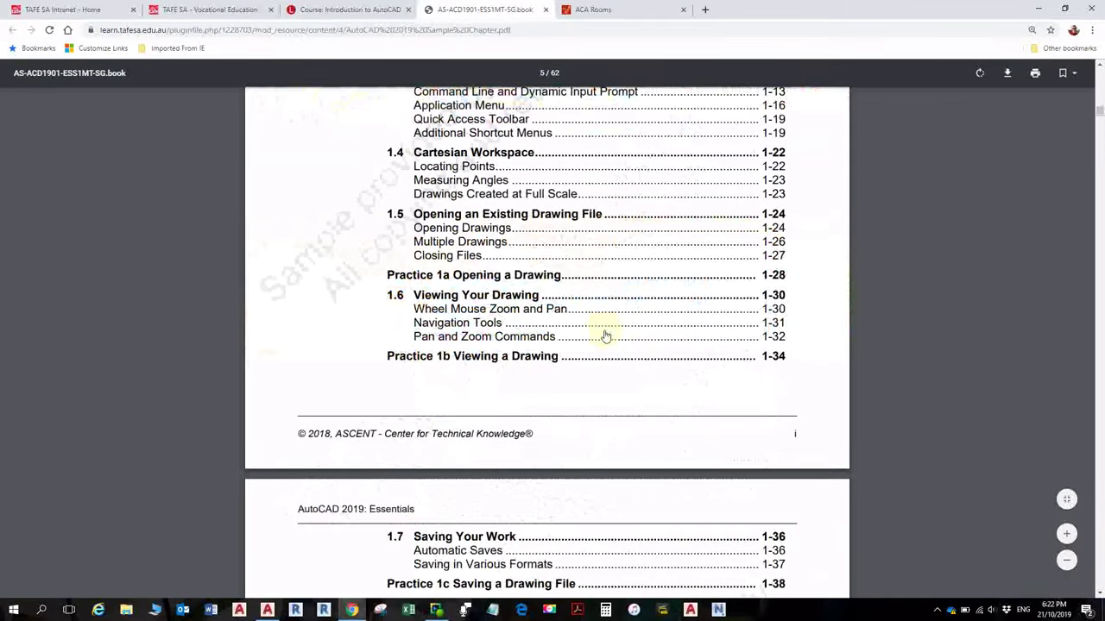
pyautogui.scroll(4, 605, 336)
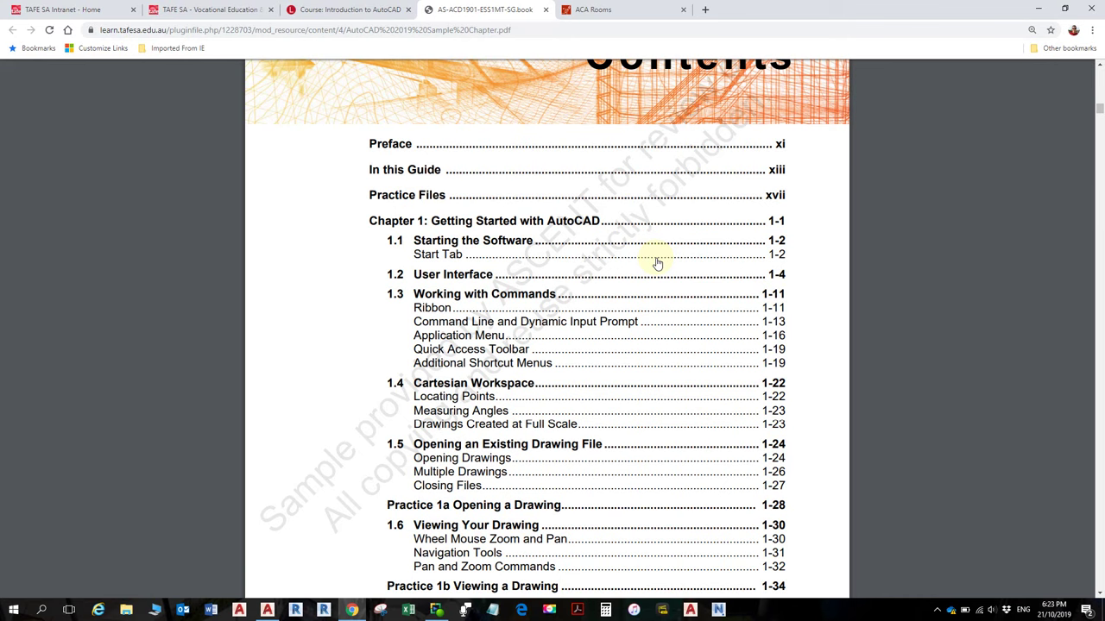
# Read through the sample chapter's table of contents from Chapter 1 to Chapter 6, enlarging the text for Chapters 5 and 6
pyautogui.scroll(-1, 664, 299)
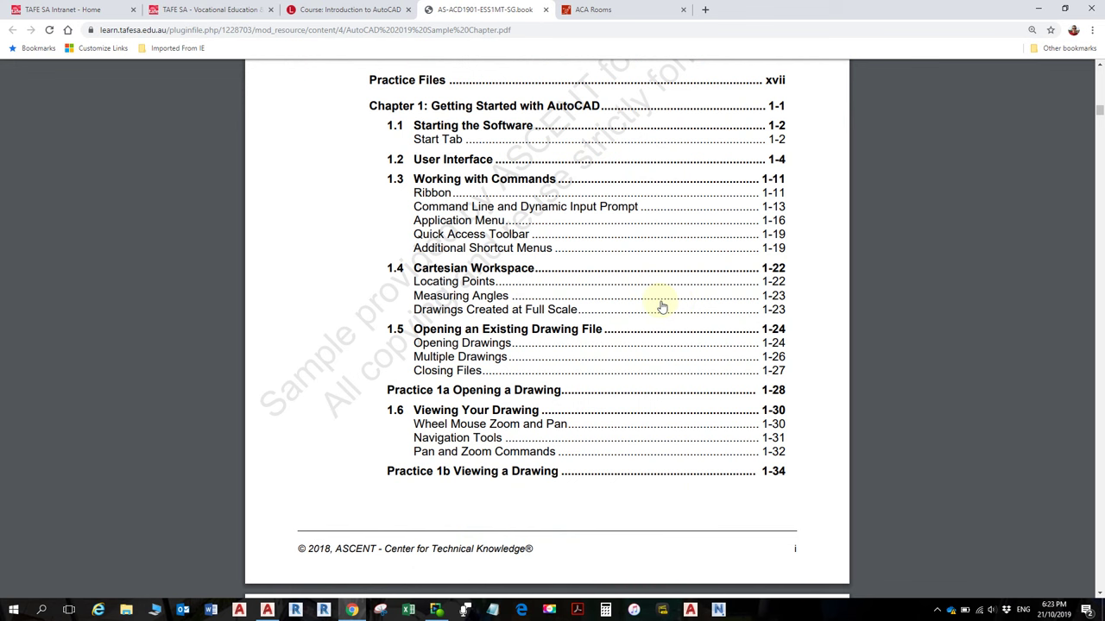
pyautogui.scroll(-1, 474, 420)
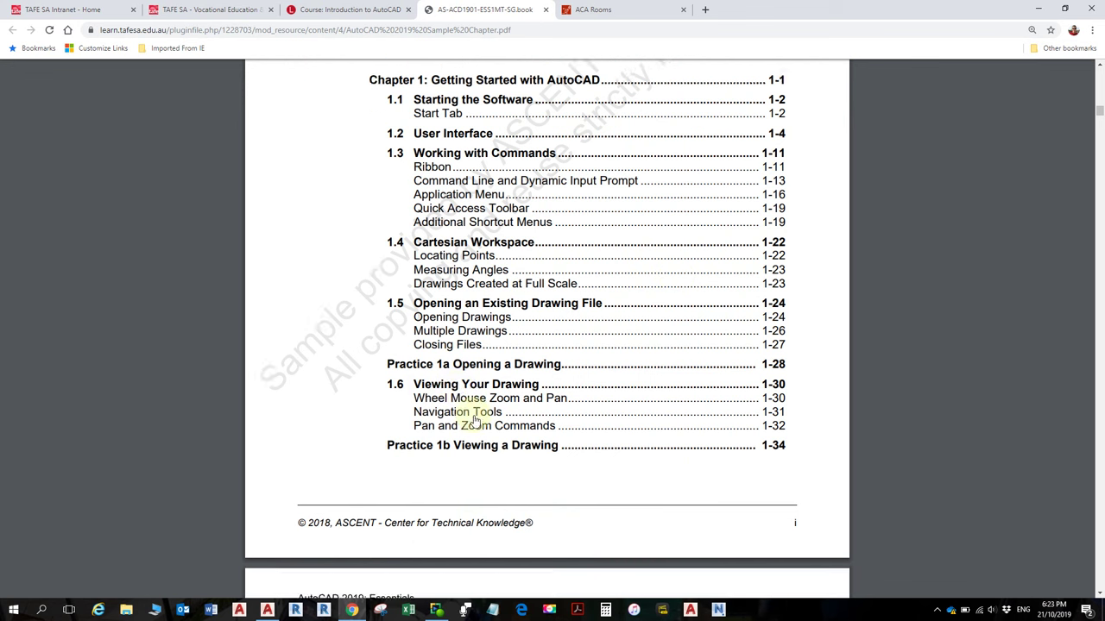
pyautogui.scroll(-3, 474, 420)
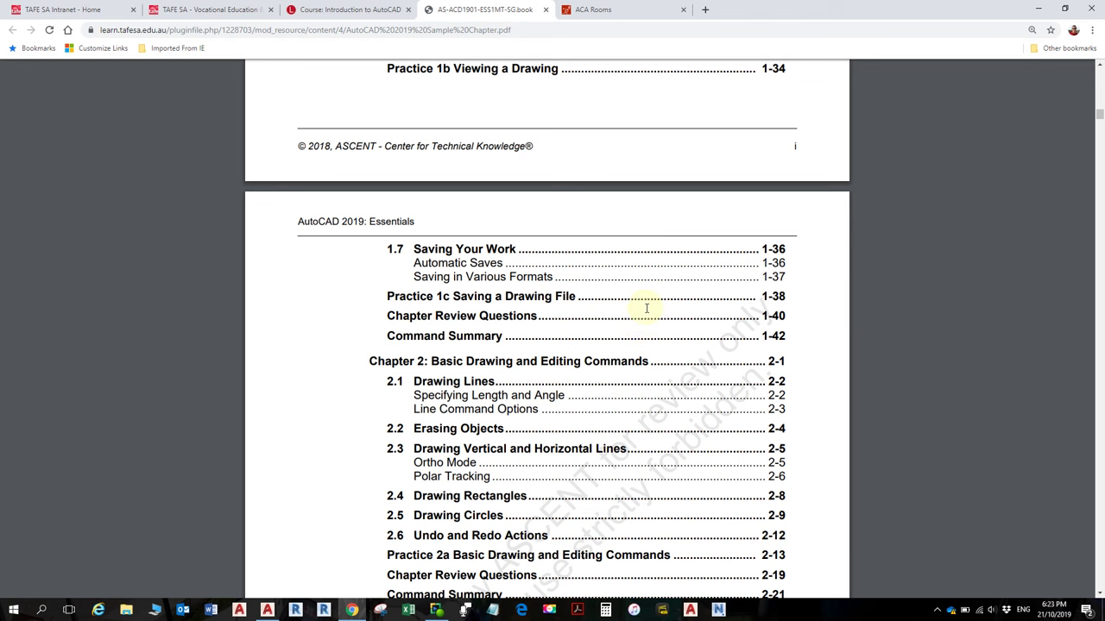
pyautogui.scroll(-3, 643, 324)
pyautogui.scroll(-4, 645, 330)
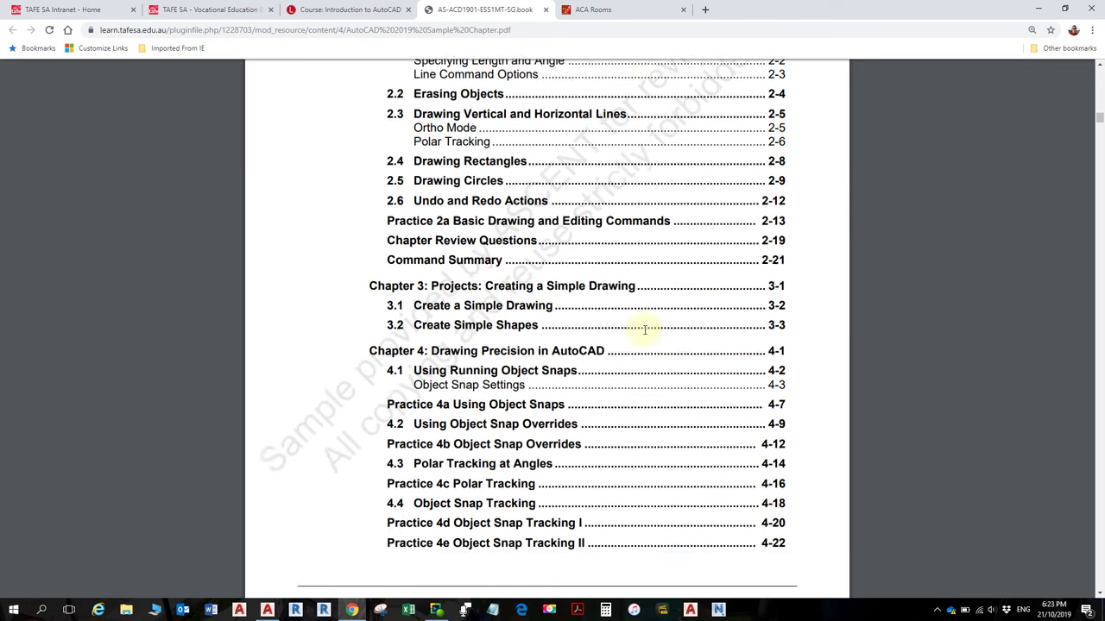
pyautogui.scroll(-3, 645, 330)
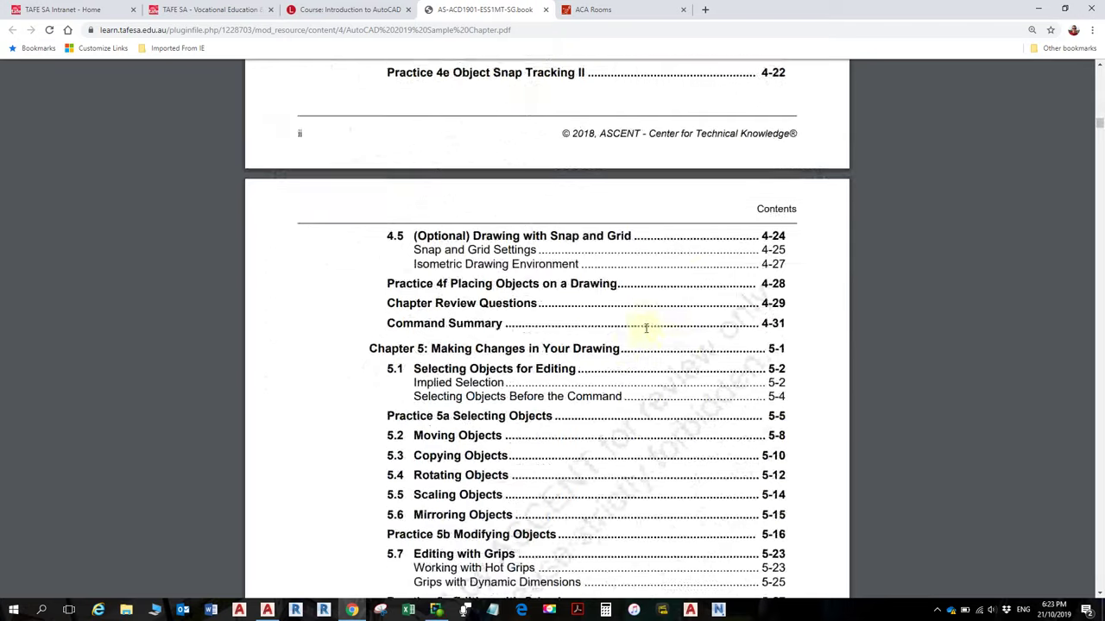
pyautogui.scroll(-1, 646, 328)
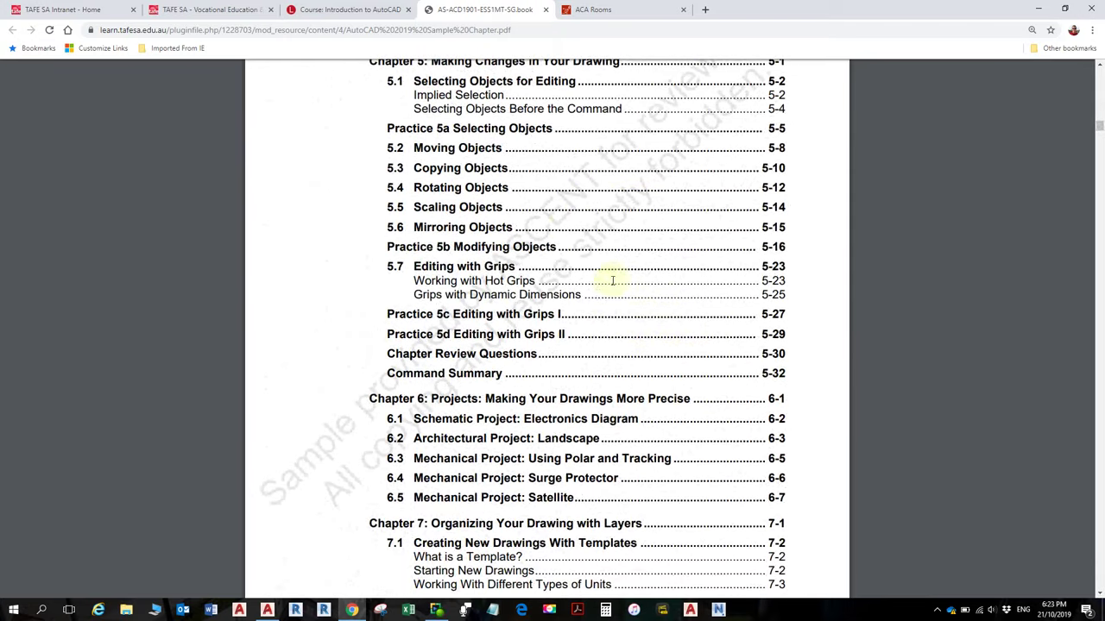
pyautogui.keyDown('ctrl'); pyautogui.scroll(4, 539, 212); pyautogui.keyUp('ctrl')
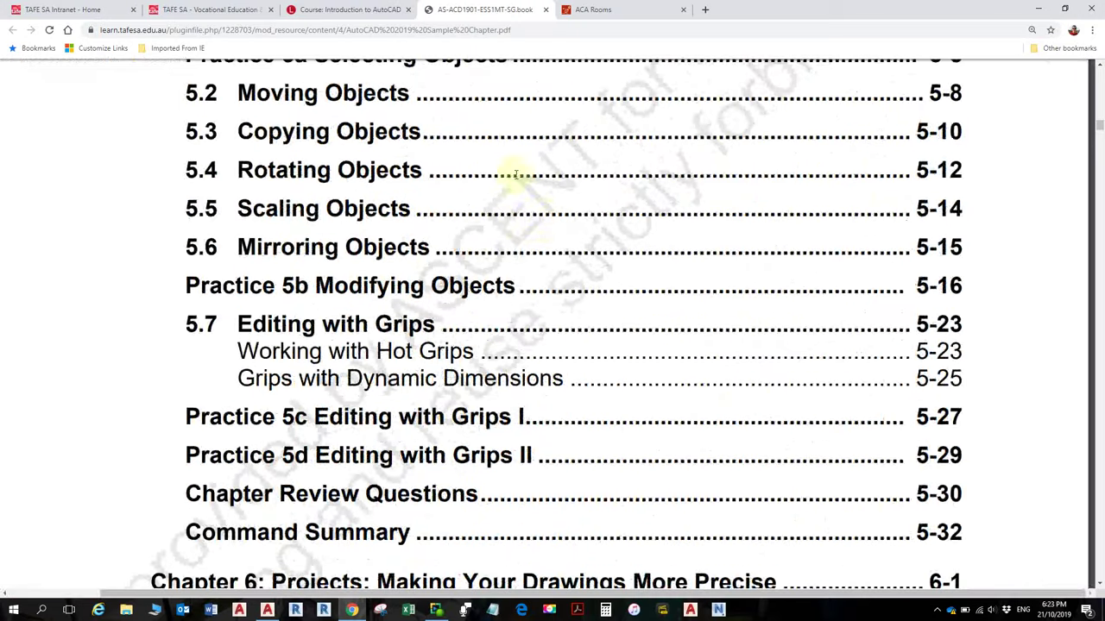
pyautogui.scroll(-1, 573, 268)
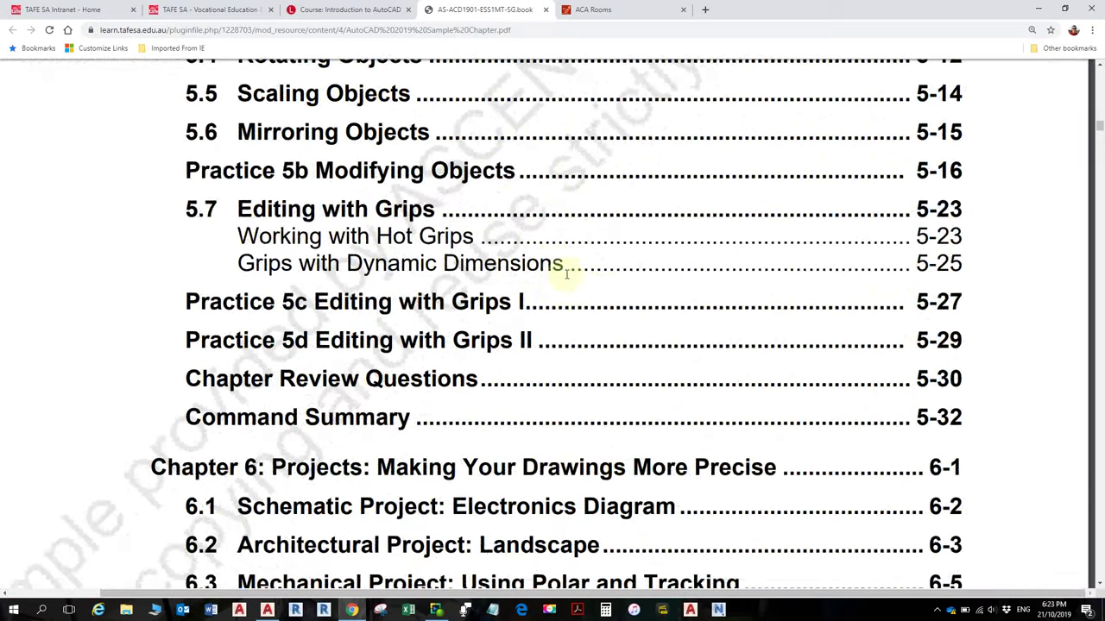
pyautogui.scroll(-1, 563, 269)
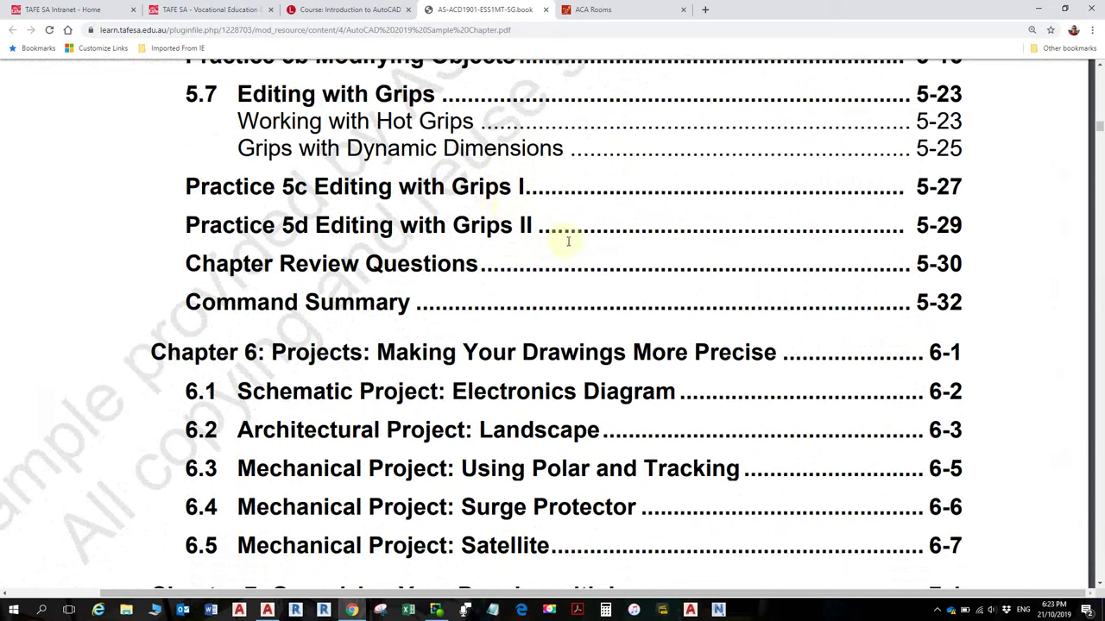
# Read through the sample chapter's table of contents from Chapter 6 to the start of Chapter 11
pyautogui.scroll(-2, 572, 260)
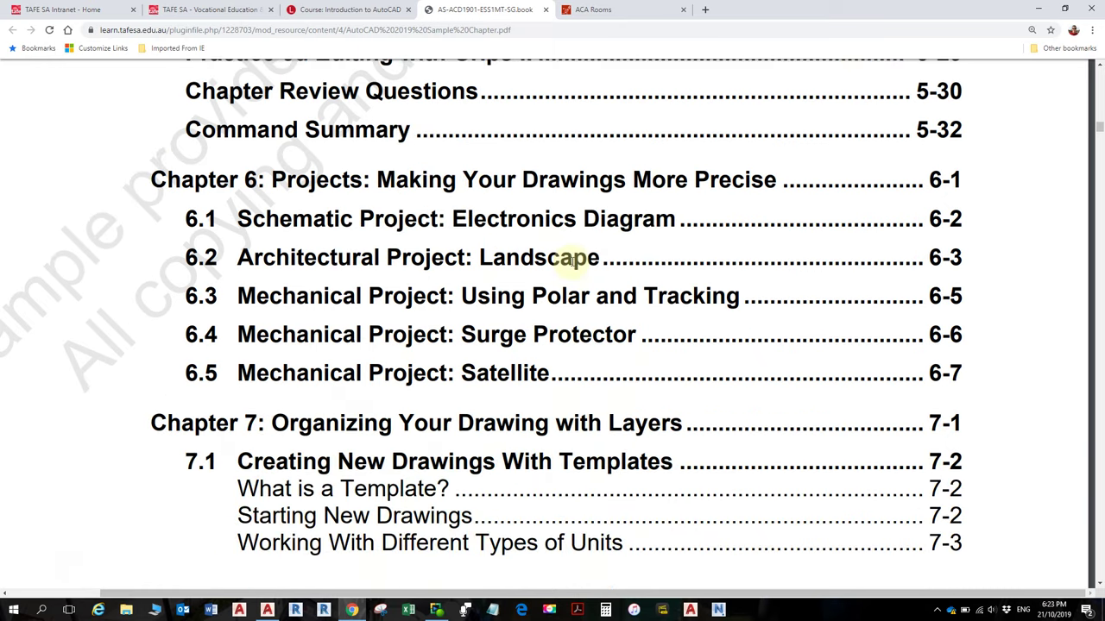
pyautogui.scroll(-1, 571, 260)
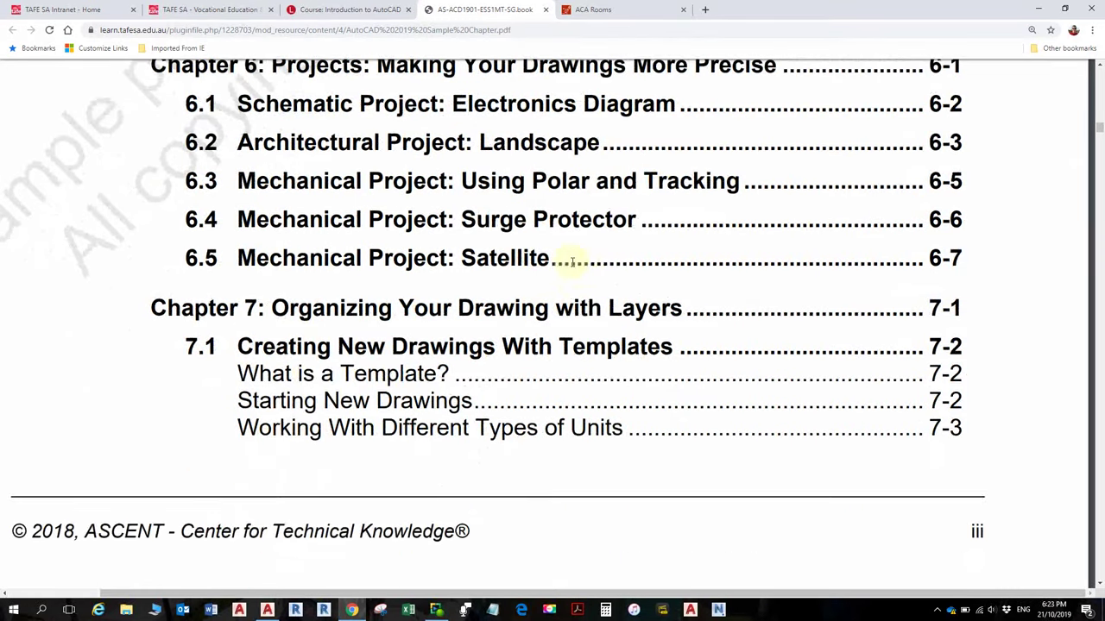
pyautogui.scroll(-1, 565, 284)
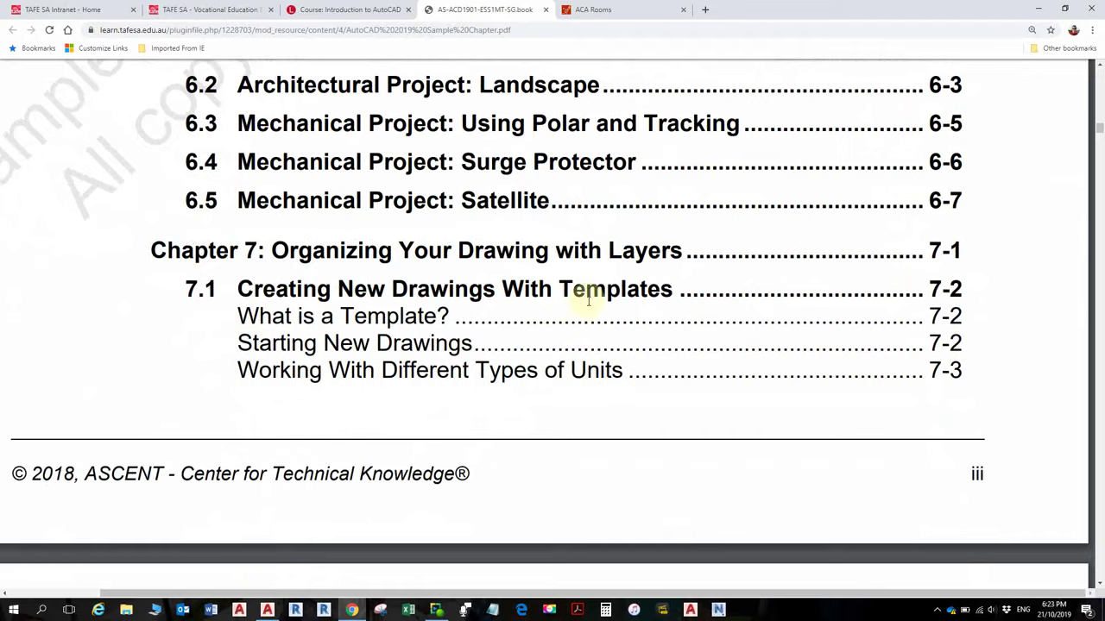
pyautogui.scroll(2, 584, 294)
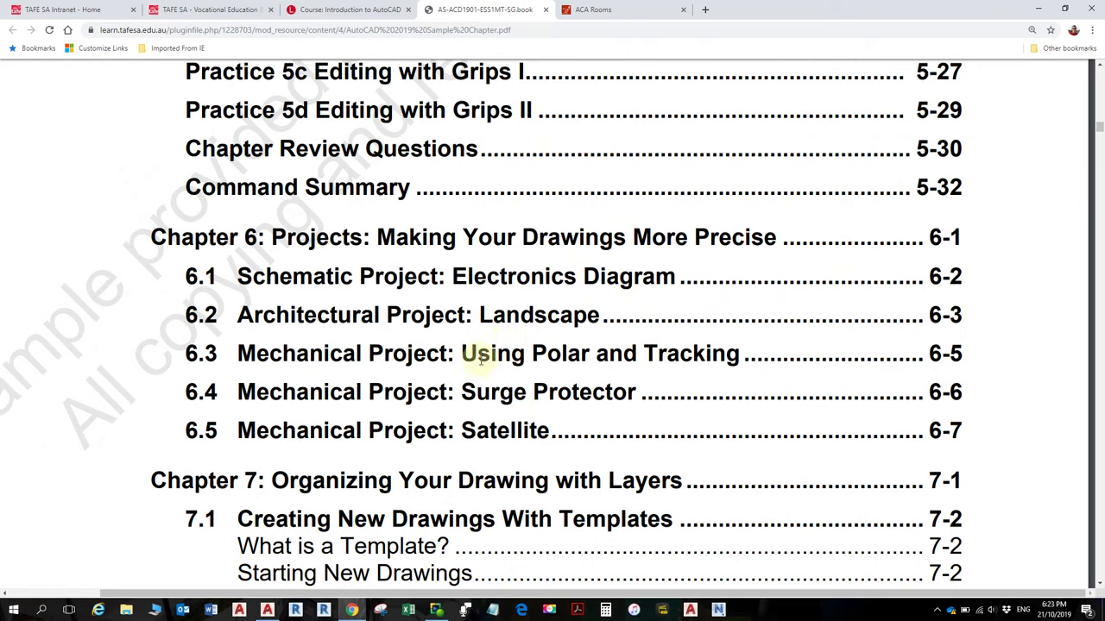
pyautogui.scroll(-2, 543, 380)
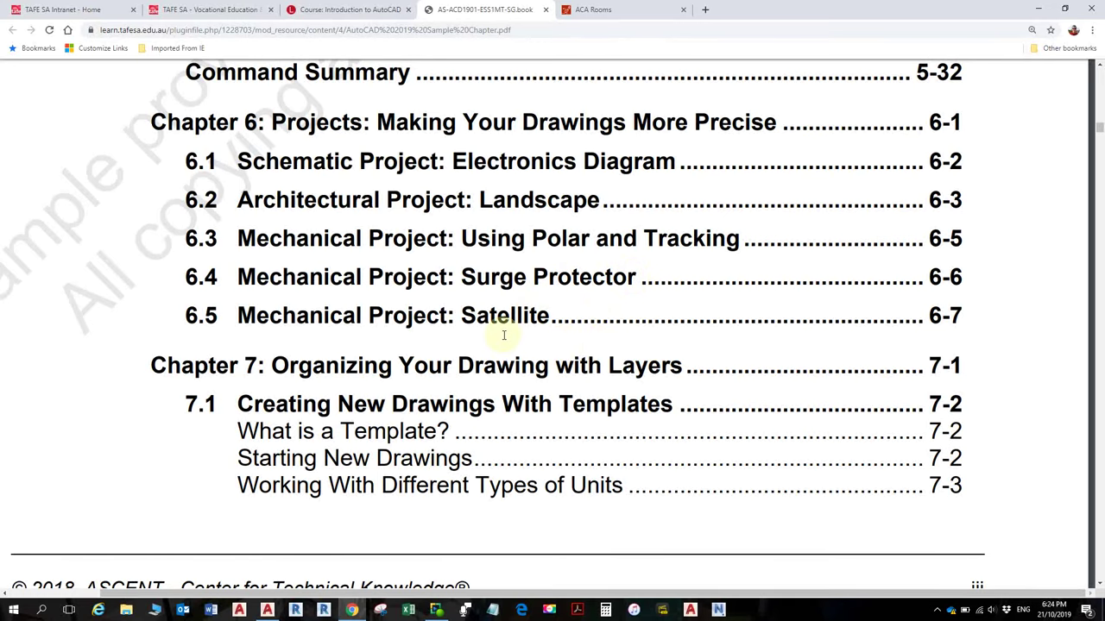
pyautogui.scroll(-3, 499, 333)
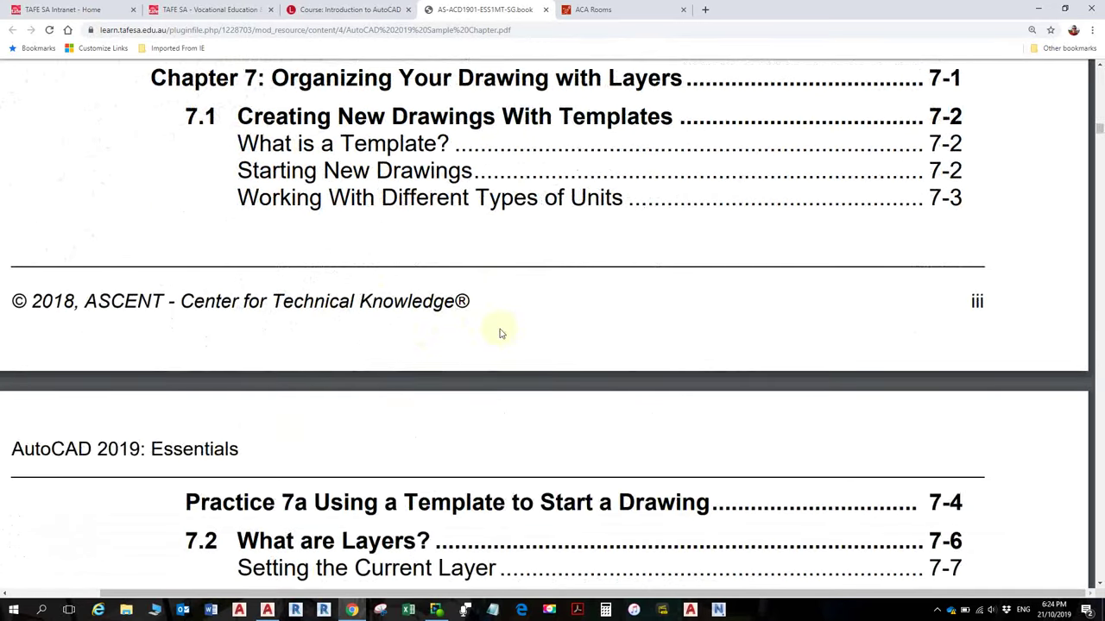
pyautogui.scroll(-3, 499, 334)
pyautogui.scroll(-3, 499, 333)
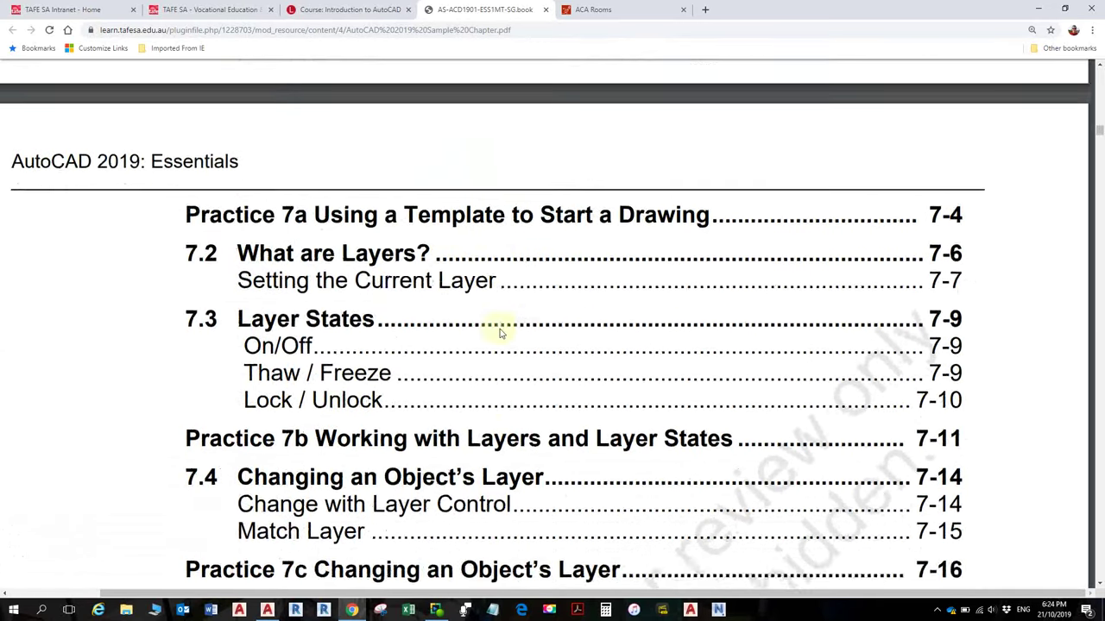
pyautogui.scroll(-3, 500, 332)
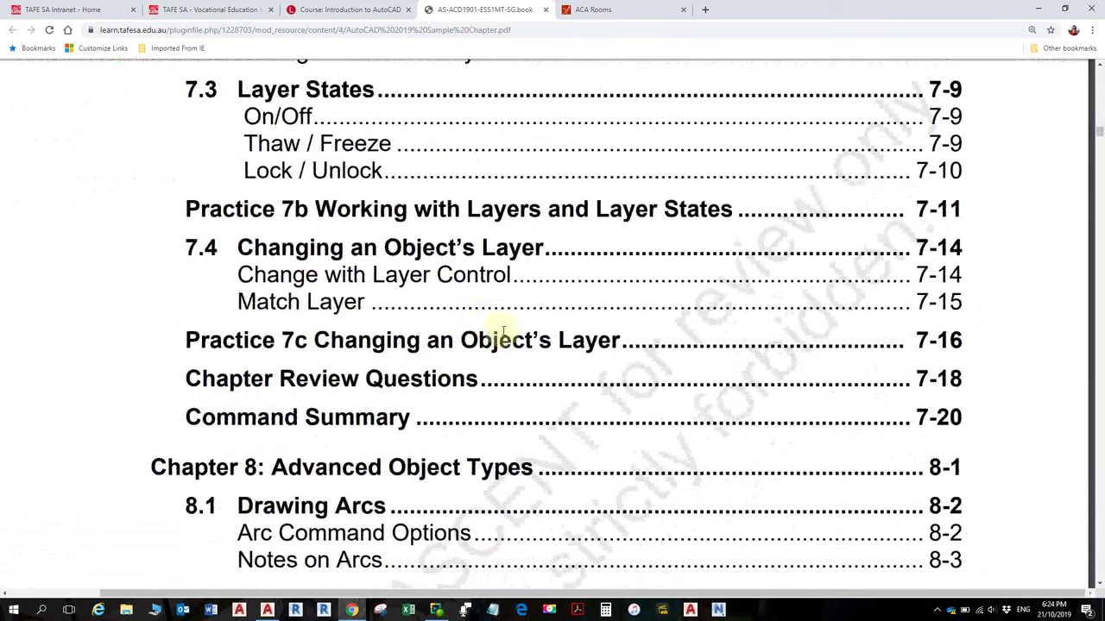
pyautogui.scroll(-6, 500, 333)
pyautogui.scroll(-5, 504, 330)
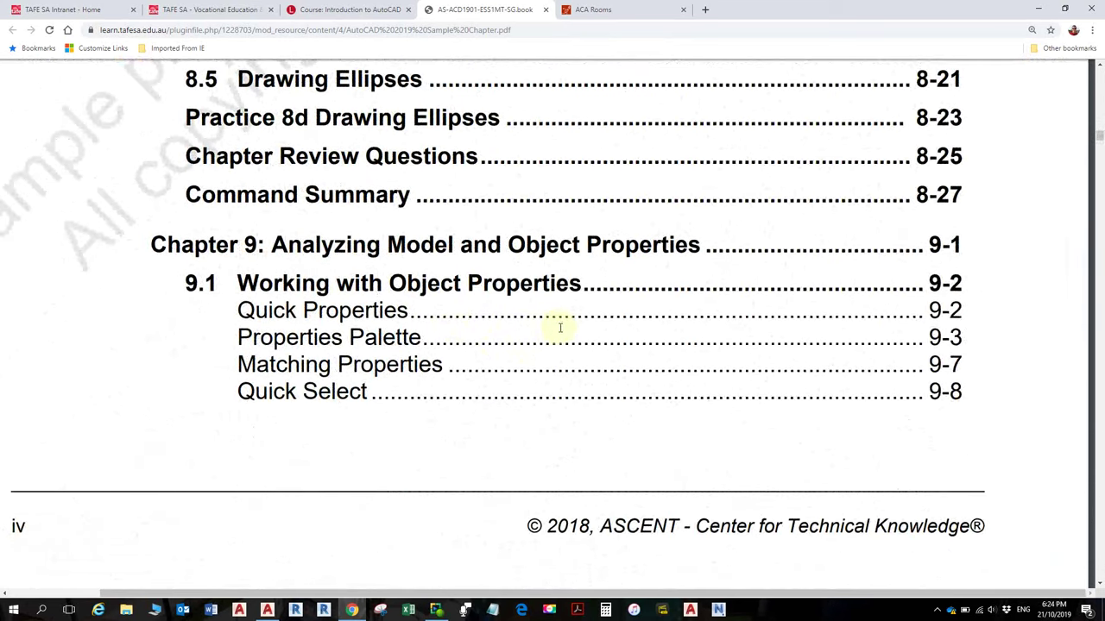
pyautogui.scroll(-14, 678, 301)
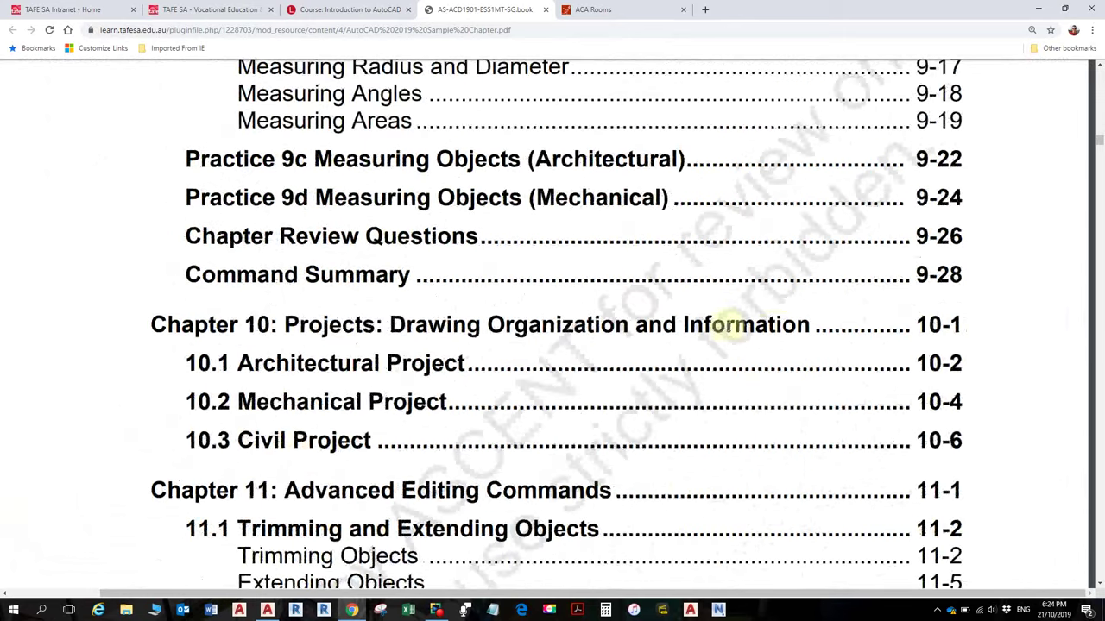
# Go to Figure 1–3 in the Getting Started with AutoCAD chapter and enlarge the numbered interface overview
pyautogui.moveTo(1098, 140); pyautogui.dragTo(1095, 285)
pyautogui.keyDown('ctrl'); pyautogui.scroll(-2, 880, 320); pyautogui.keyUp('ctrl')
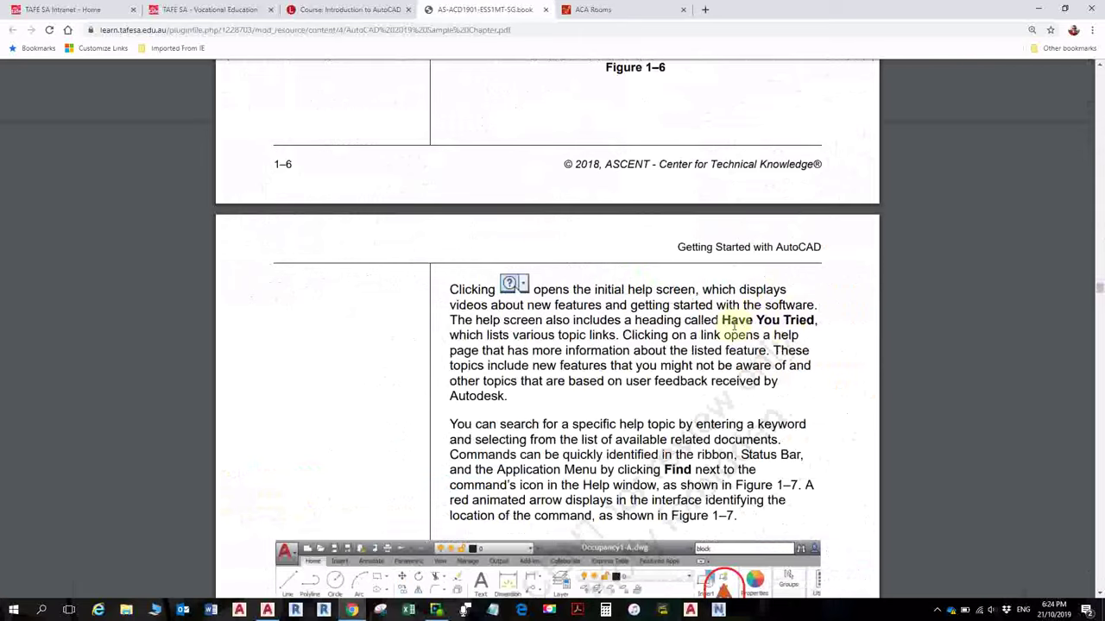
pyautogui.scroll(8, 707, 333)
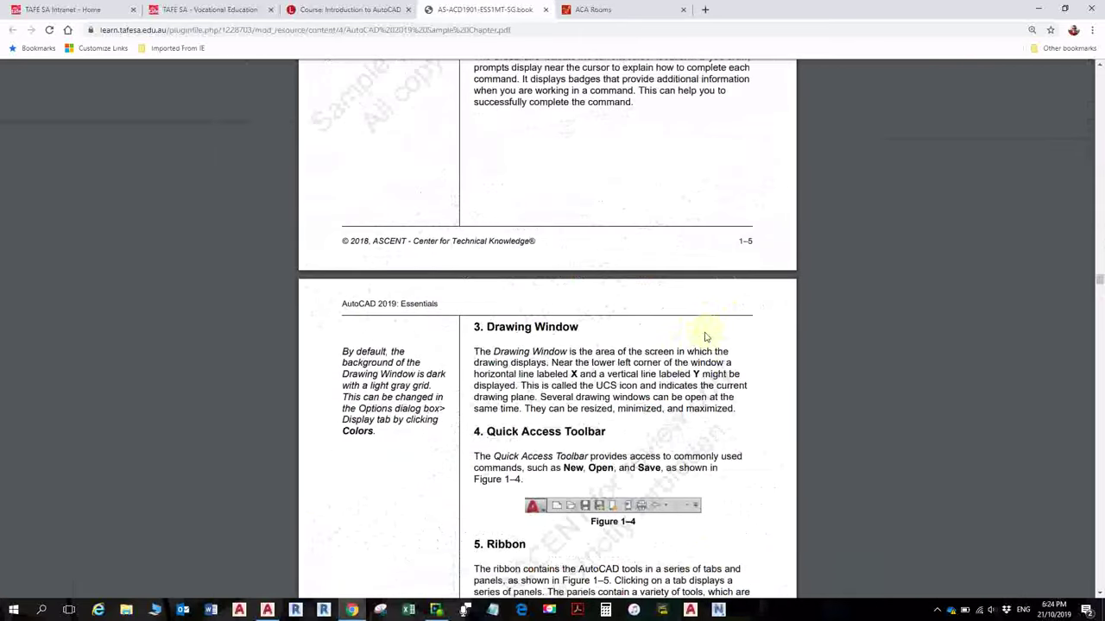
pyautogui.scroll(6, 705, 337)
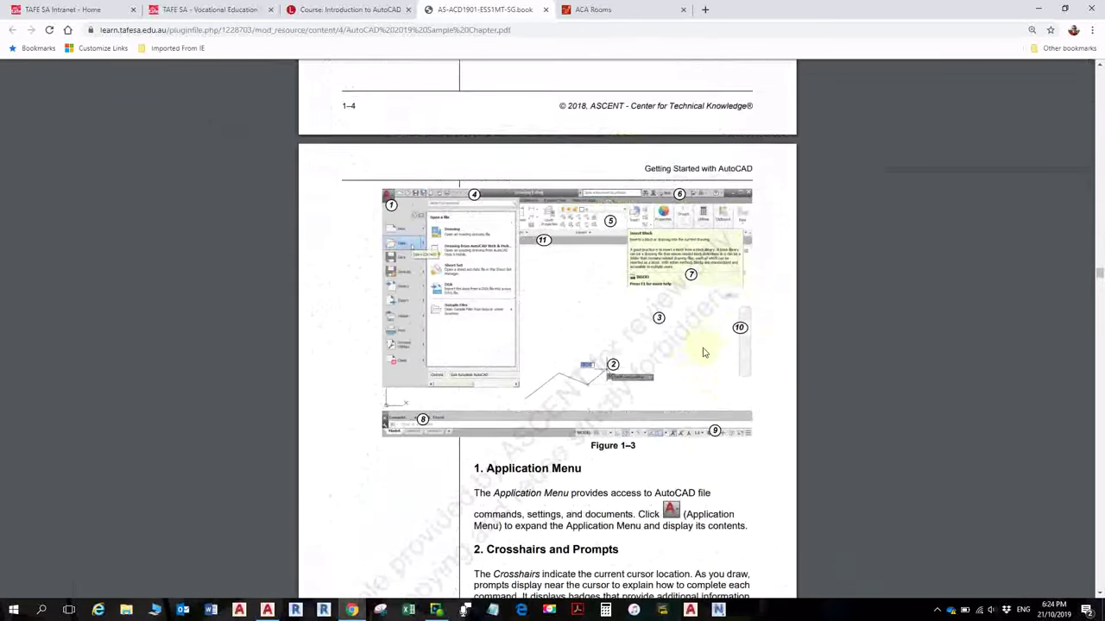
pyautogui.keyDown('ctrl'); pyautogui.scroll(2, 703, 352); pyautogui.keyUp('ctrl')
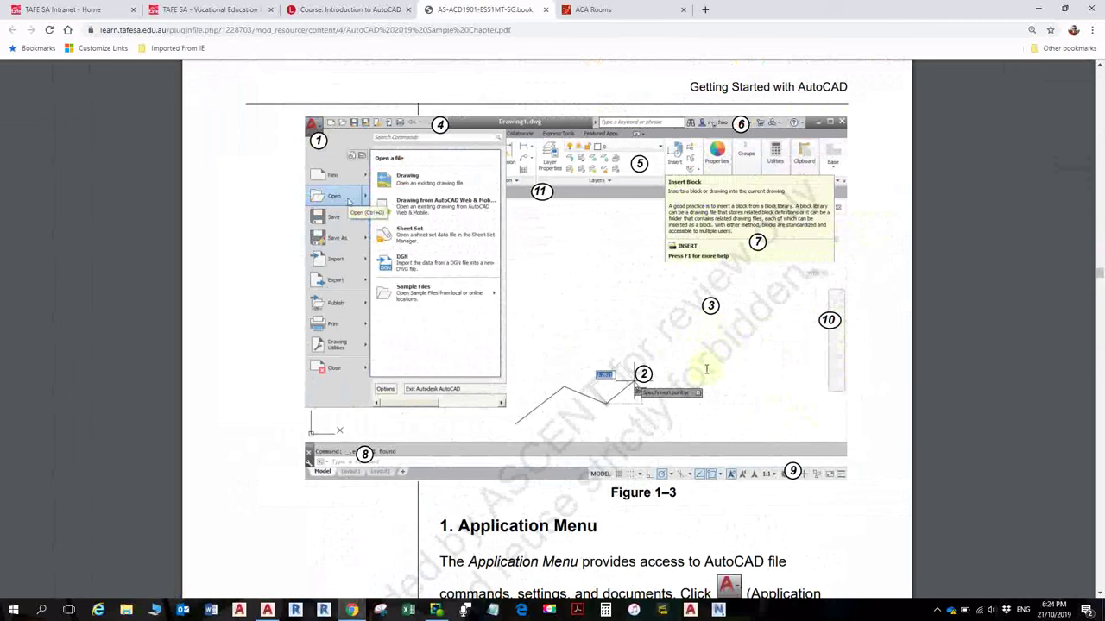
# Examine the numbered items in Figure 1–3 against the Application Menu and Crosshairs and Prompts descriptions
pyautogui.scroll(1, 697, 378)
pyautogui.scroll(-1, 685, 388)
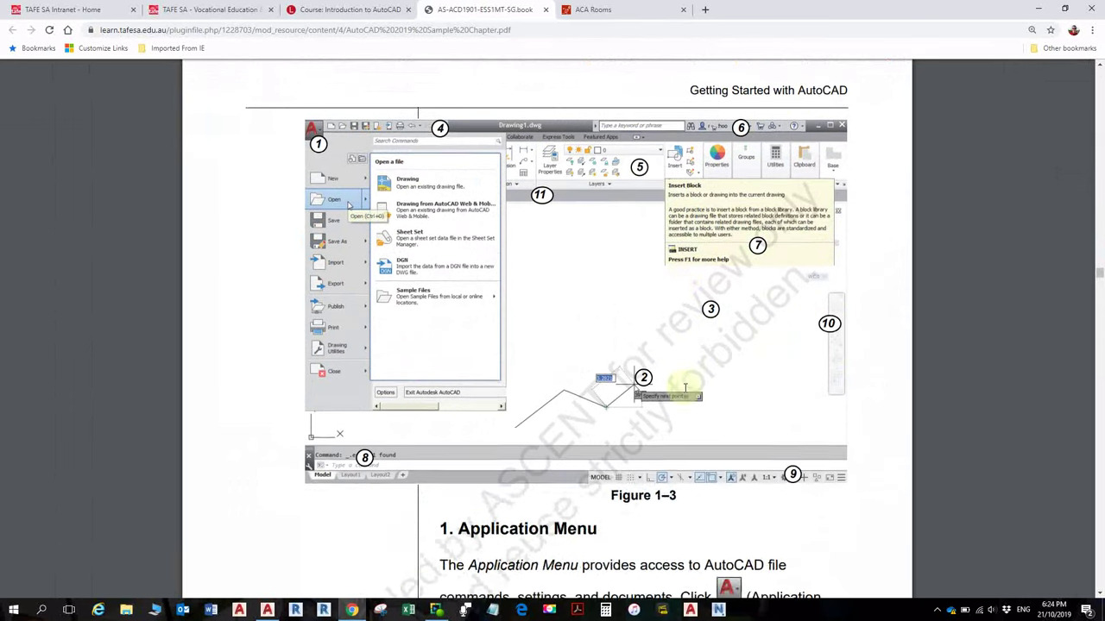
pyautogui.scroll(-2, 684, 389)
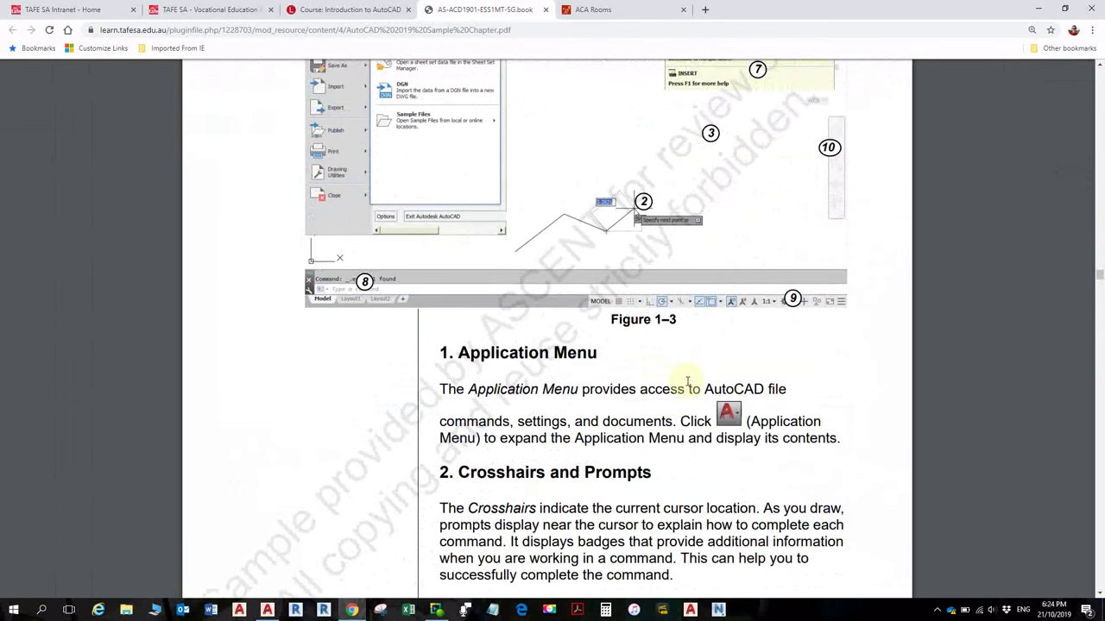
pyautogui.scroll(2, 688, 383)
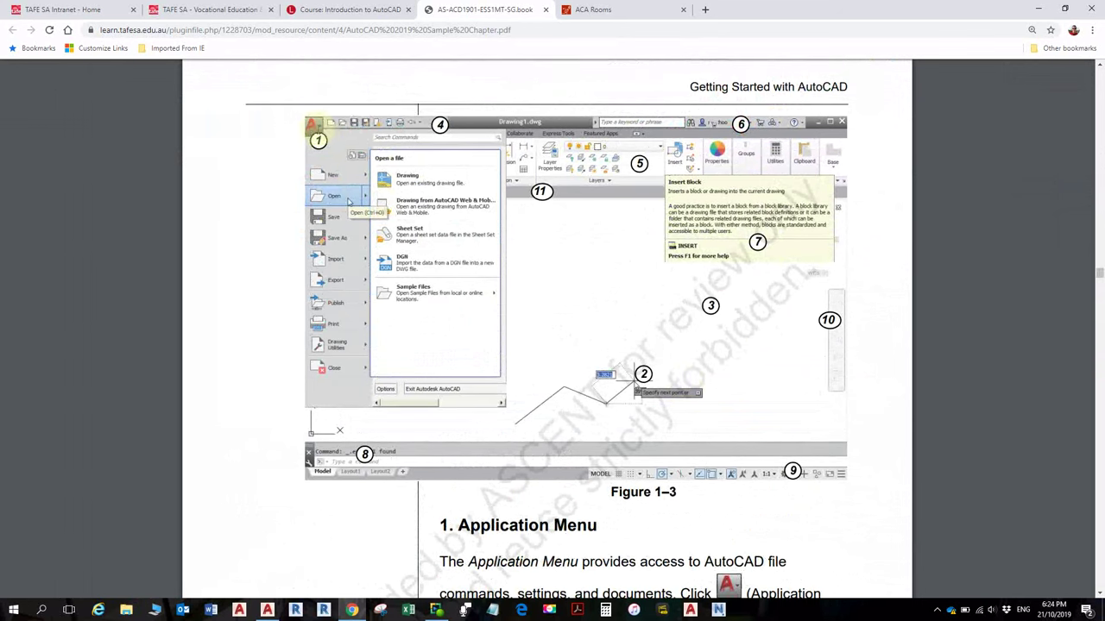
pyautogui.scroll(-2, 619, 364)
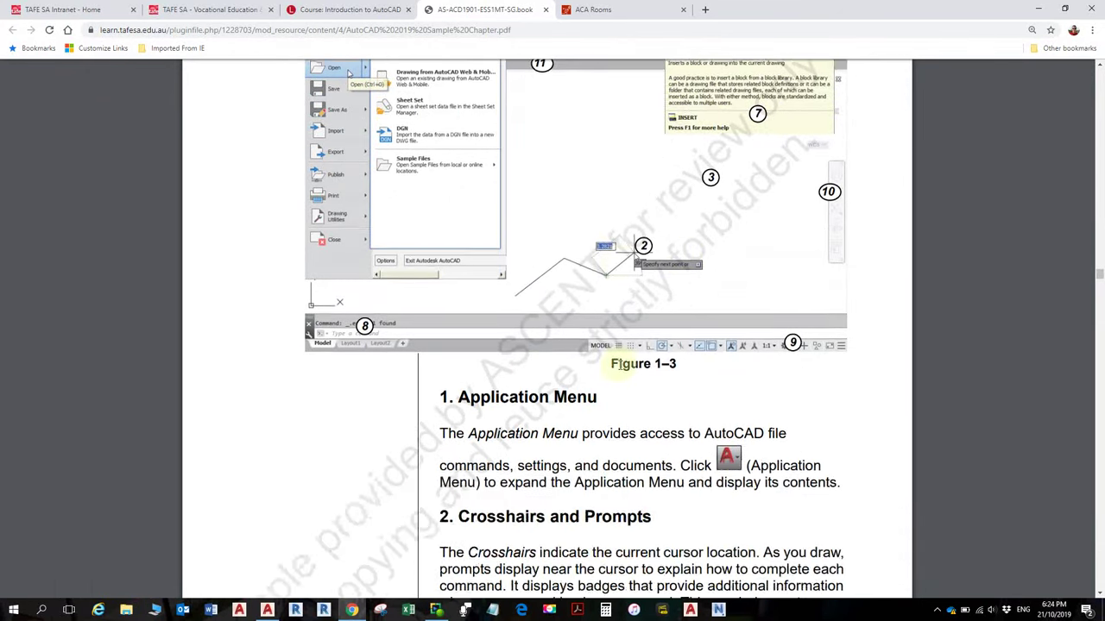
pyautogui.scroll(-2, 619, 364)
pyautogui.scroll(2, 662, 273)
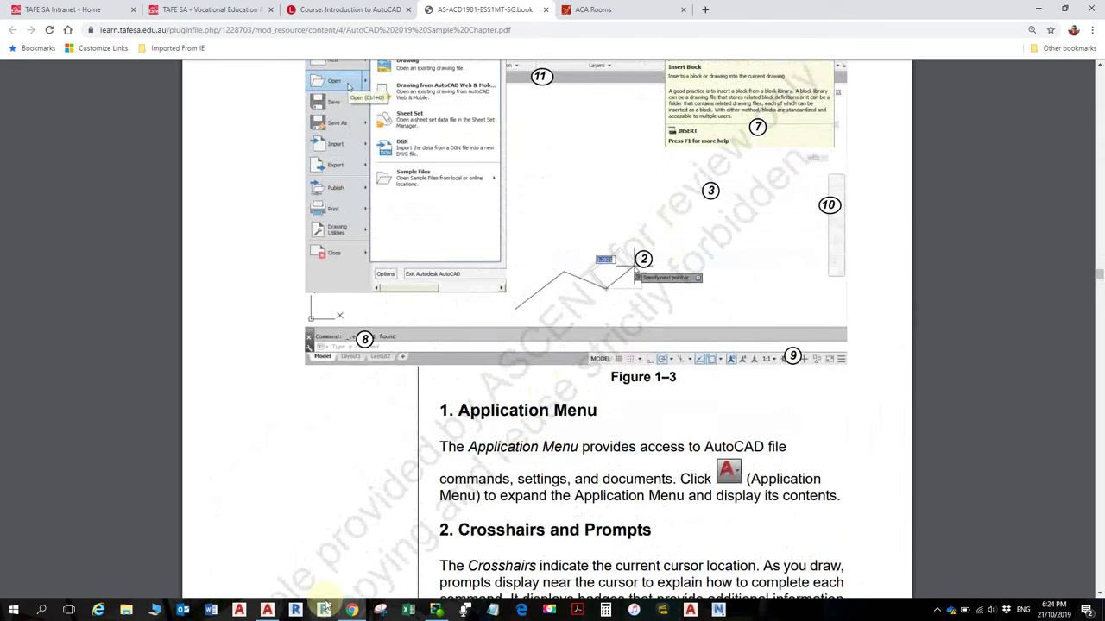
# Switch to AutoCAD 2019 to view the crosshairs in Drawing1, and return to Figure 1–3 in the sample chapter
pyautogui.click(267, 611)
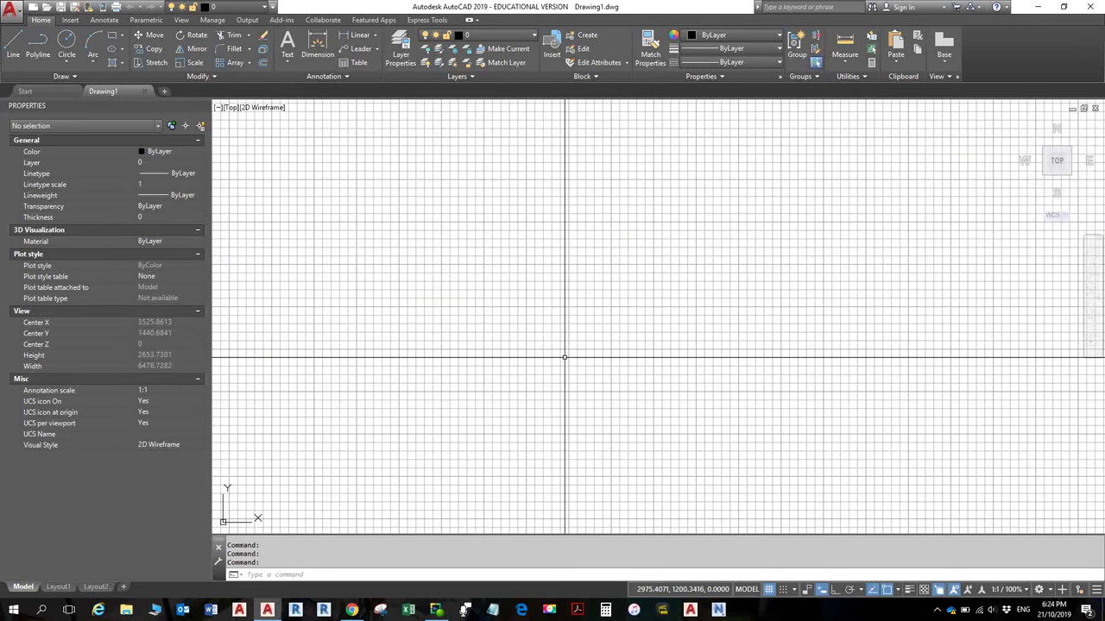
pyautogui.hotkey('alt', 'Tab')
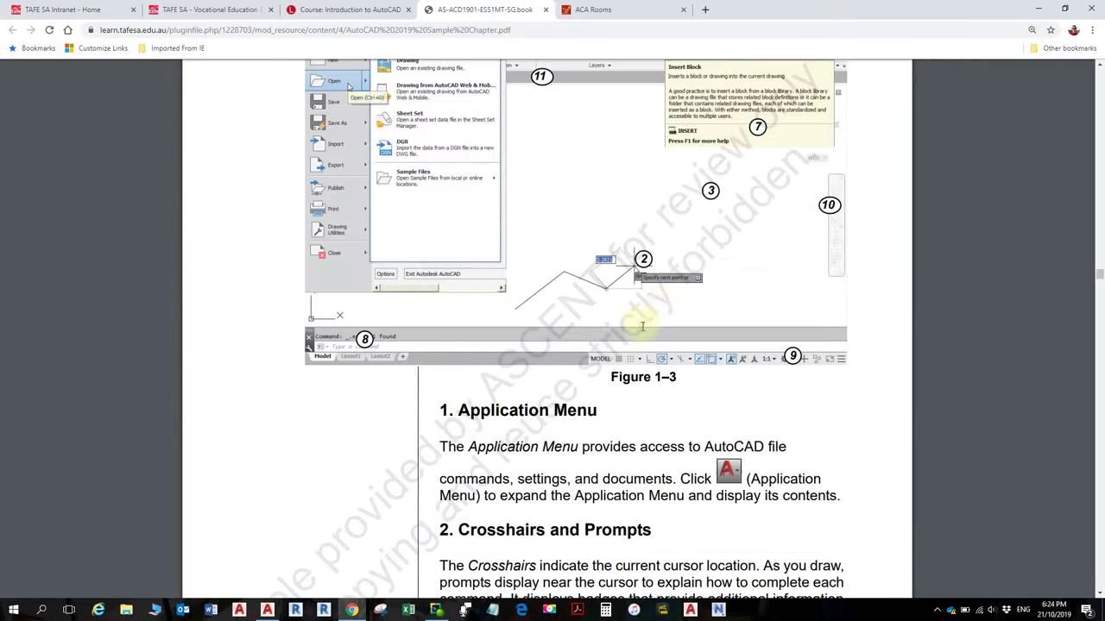
pyautogui.scroll(-8, 656, 418)
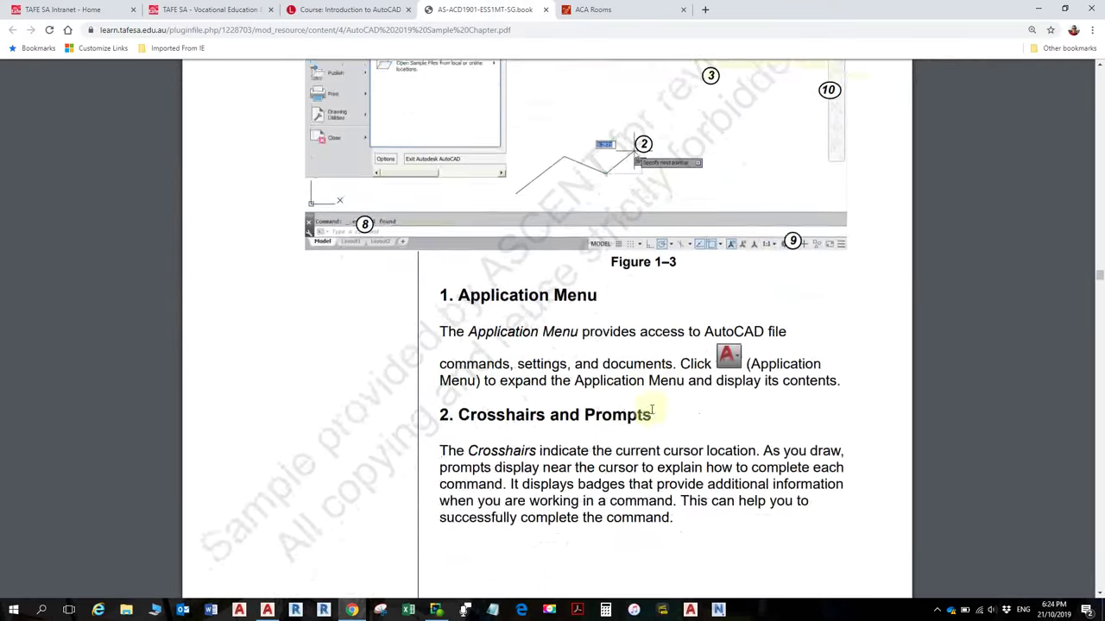
pyautogui.scroll(8, 651, 397)
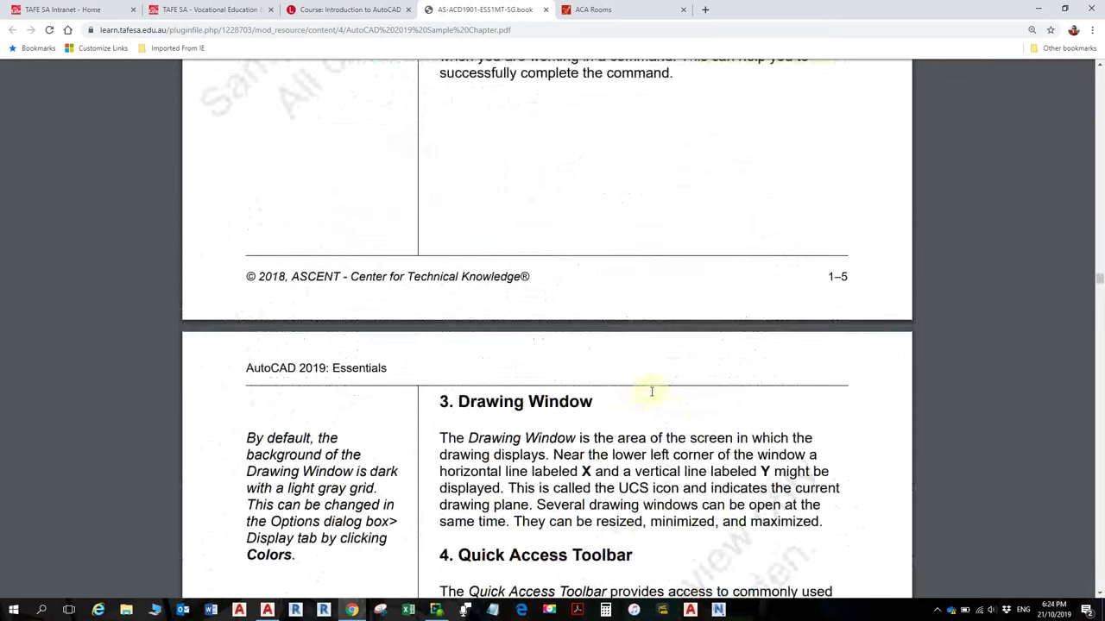
pyautogui.scroll(1, 728, 316)
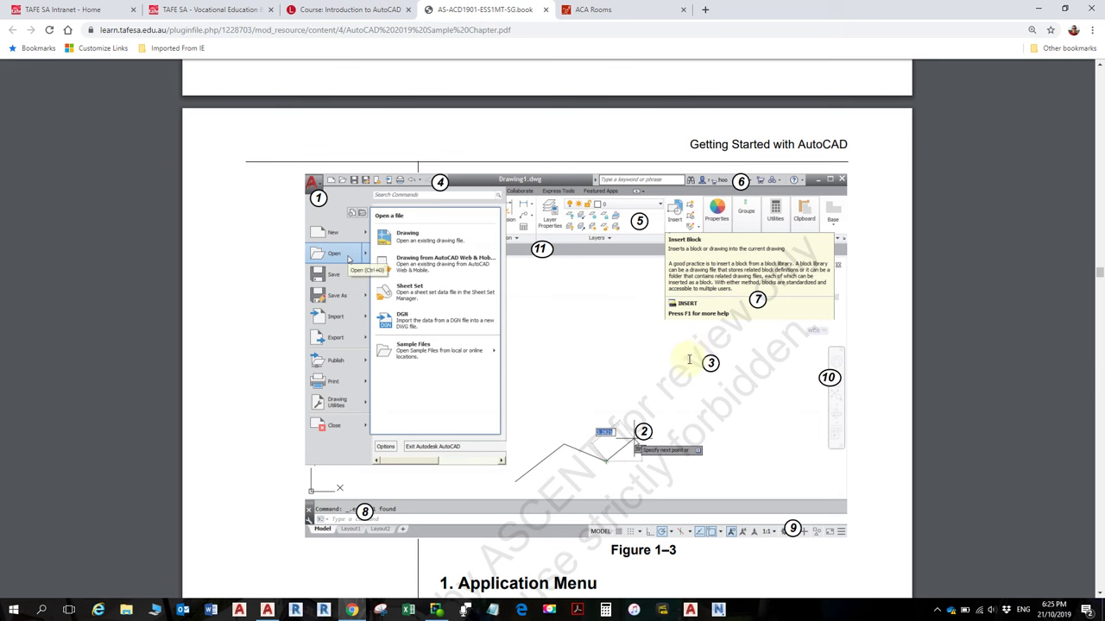
pyautogui.scroll(-2, 688, 362)
pyautogui.scroll(1, 683, 373)
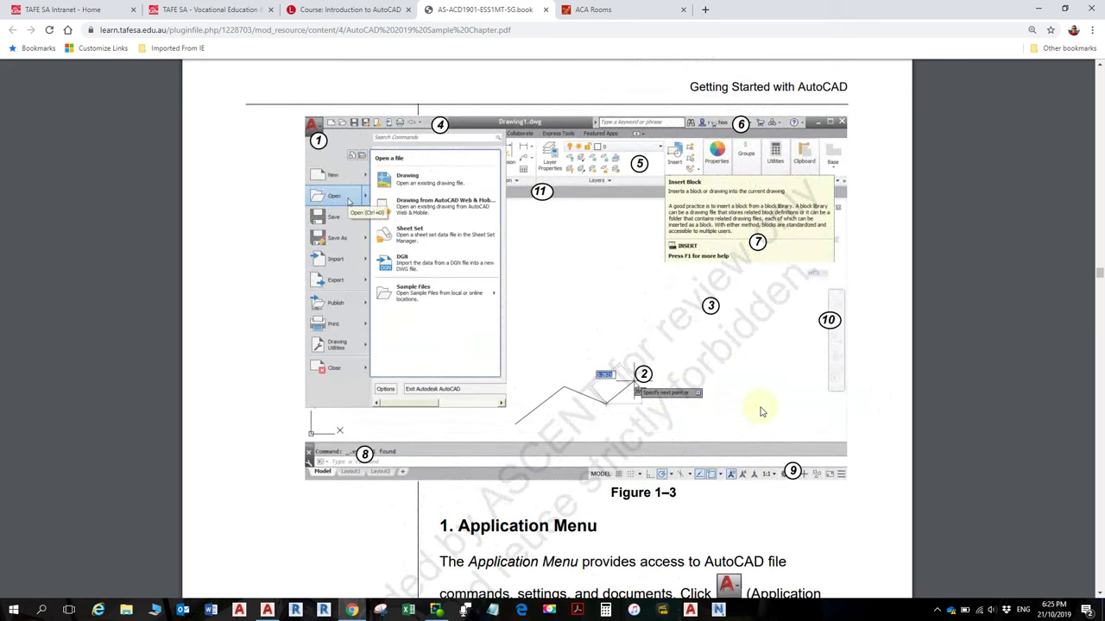
# Read the Drawing Window and Quick Access Toolbar descriptions on page 1–6 of the sample chapter
pyautogui.scroll(-10, 761, 411)
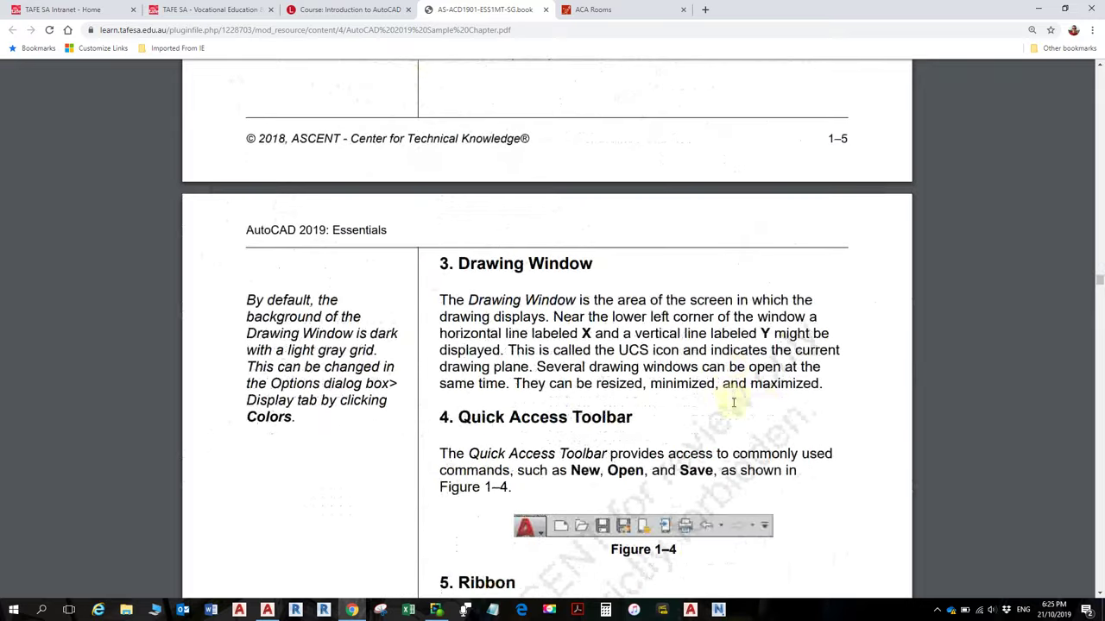
pyautogui.scroll(-1, 734, 402)
pyautogui.scroll(4, 728, 407)
# Switch to AutoCAD 2019 and open the Quick Access Toolbar's customization list to view its available commands
pyautogui.hotkey('alt', 'Tab')
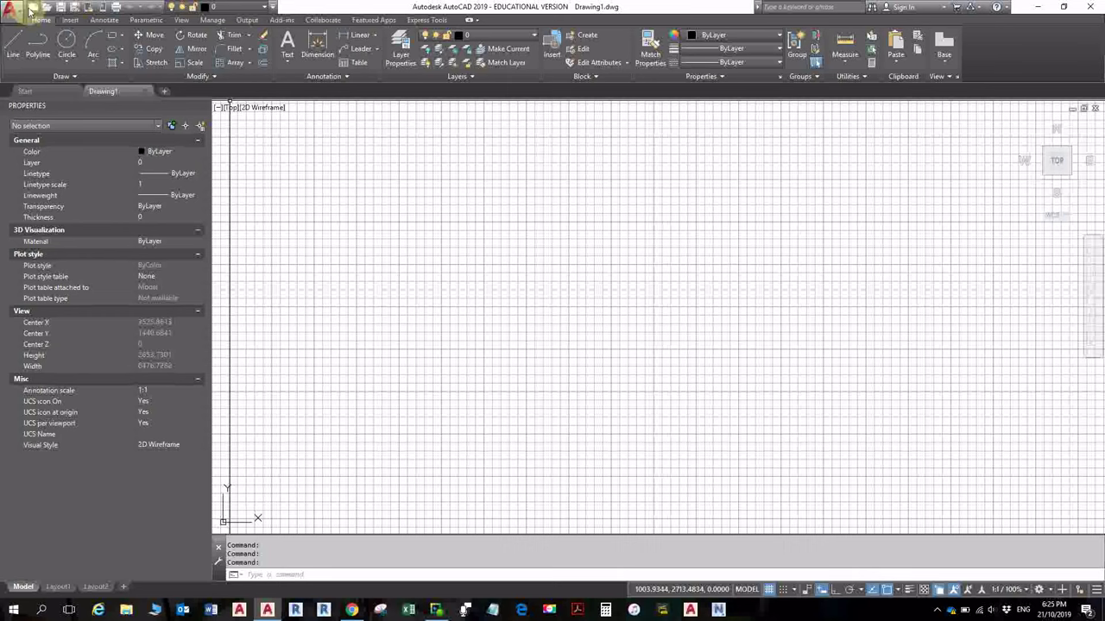
pyautogui.click(272, 9)
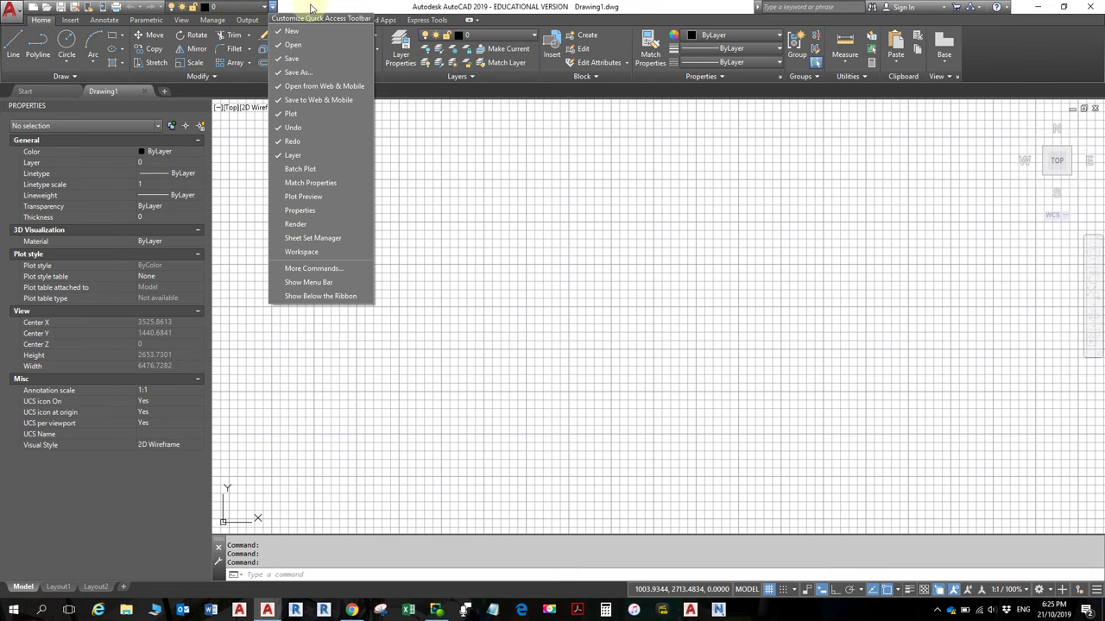
pyautogui.click(283, 10)
pyautogui.click(276, 8)
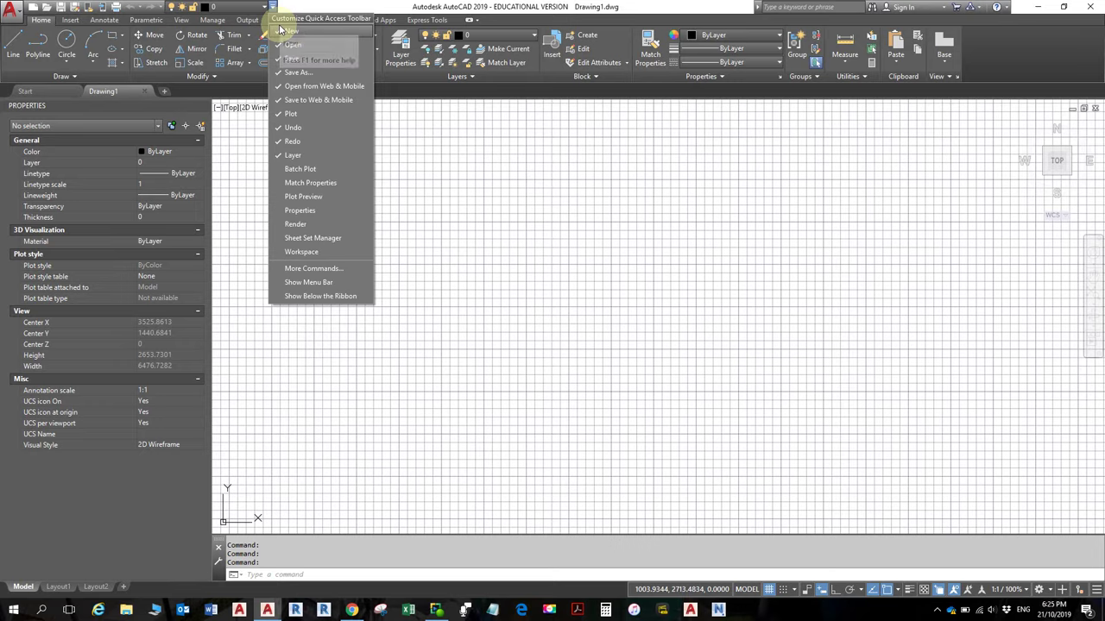
# Return to the sample chapter in the browser and read the Ribbon and InfoCenter sections, enlarging Figures 1–5 and 1–6
pyautogui.hotkey('alt', 'Tab')
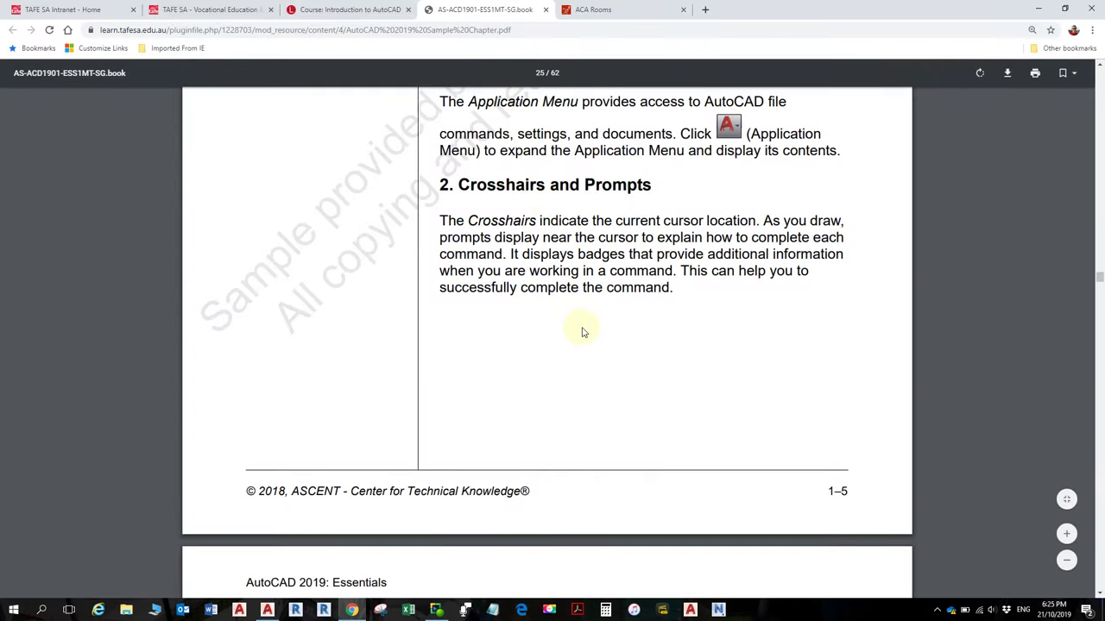
pyautogui.scroll(-5, 583, 332)
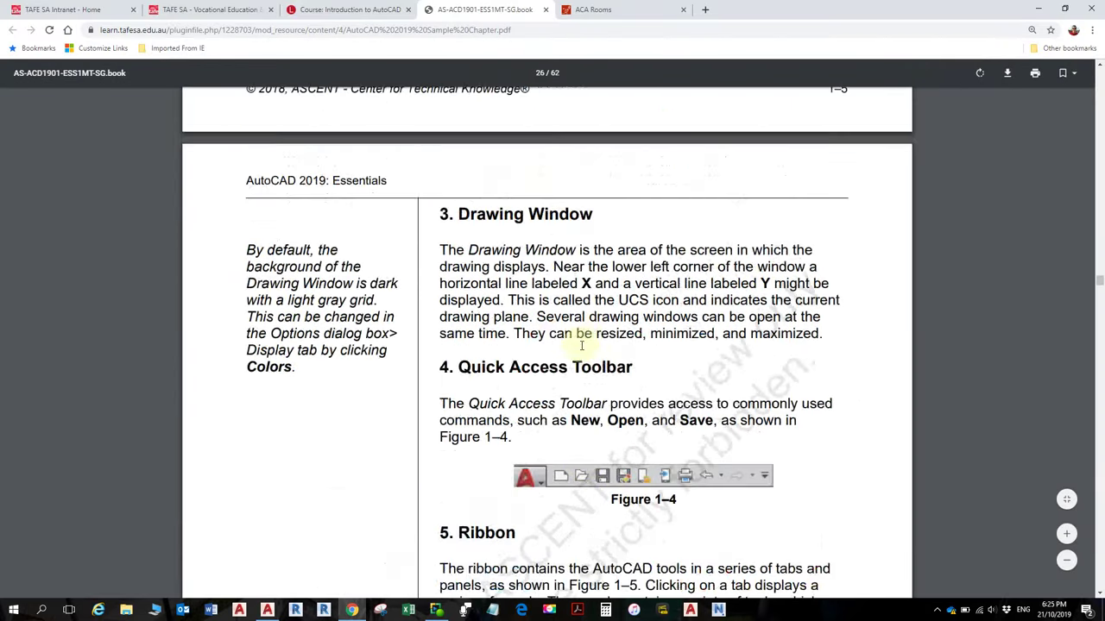
pyautogui.scroll(-3, 582, 345)
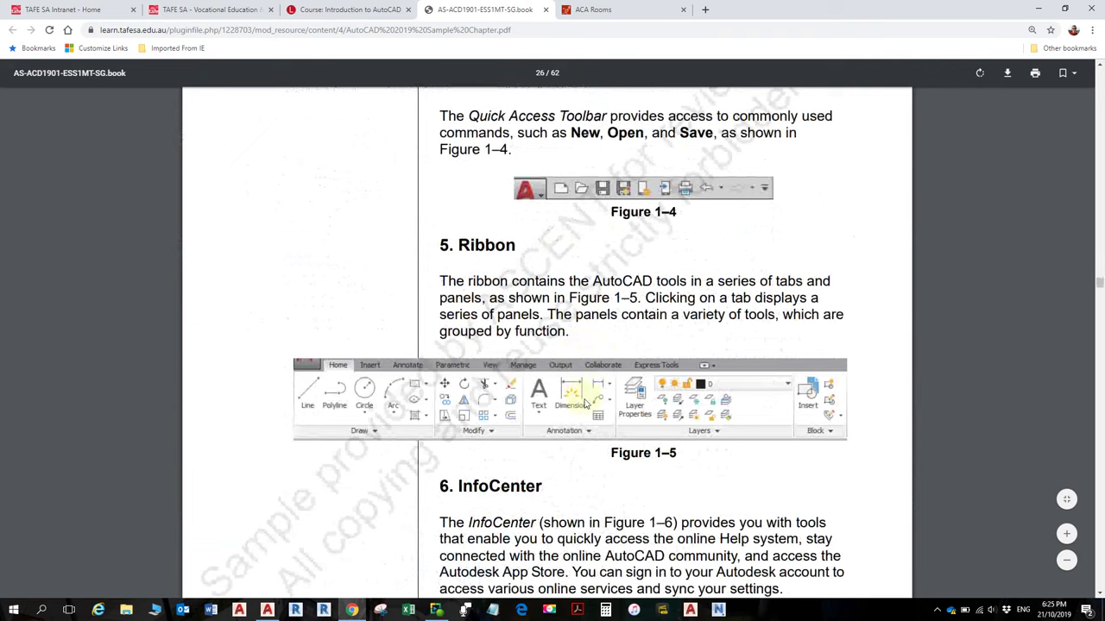
pyautogui.scroll(-3, 580, 347)
pyautogui.keyDown('ctrl'); pyautogui.scroll(2, 605, 265); pyautogui.keyUp('ctrl')
pyautogui.scroll(2, 606, 265)
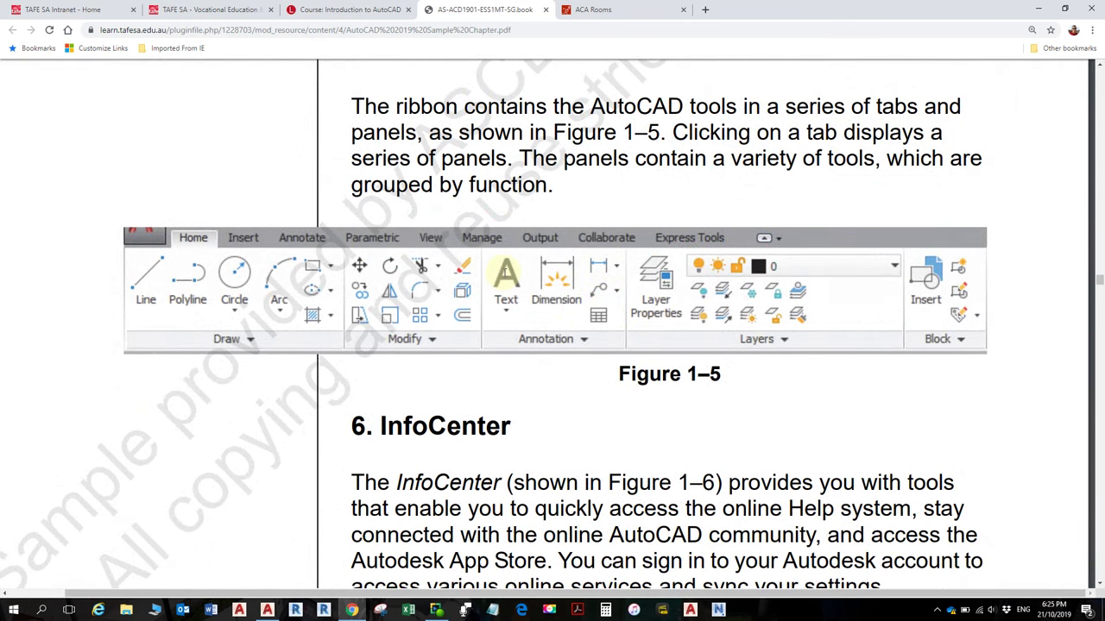
pyautogui.scroll(-3, 506, 273)
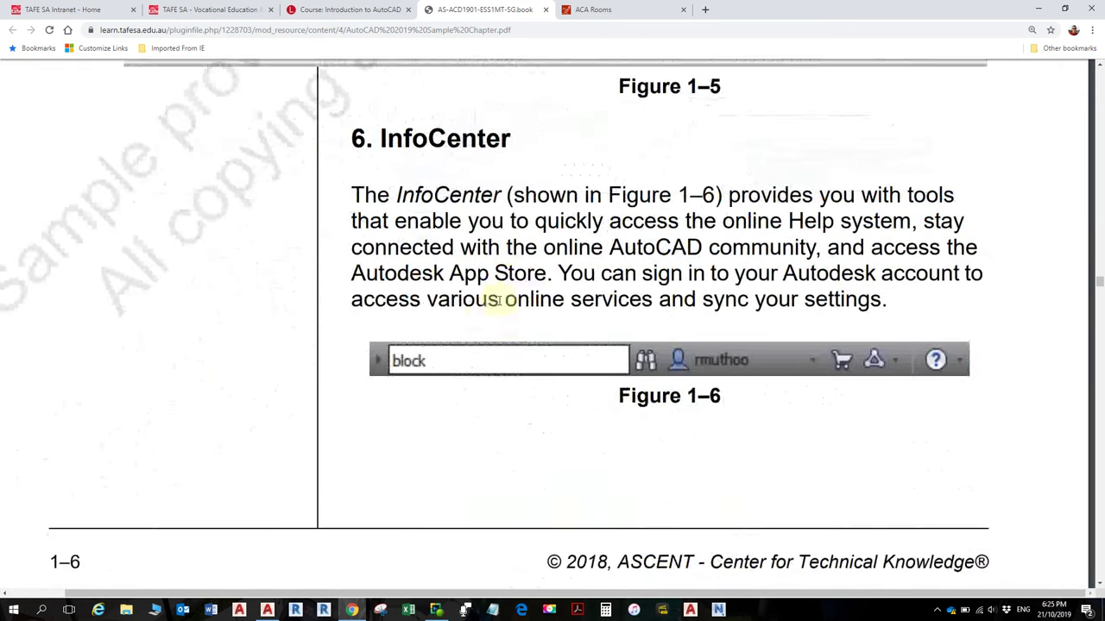
pyautogui.scroll(-1, 501, 298)
pyautogui.scroll(-1, 501, 299)
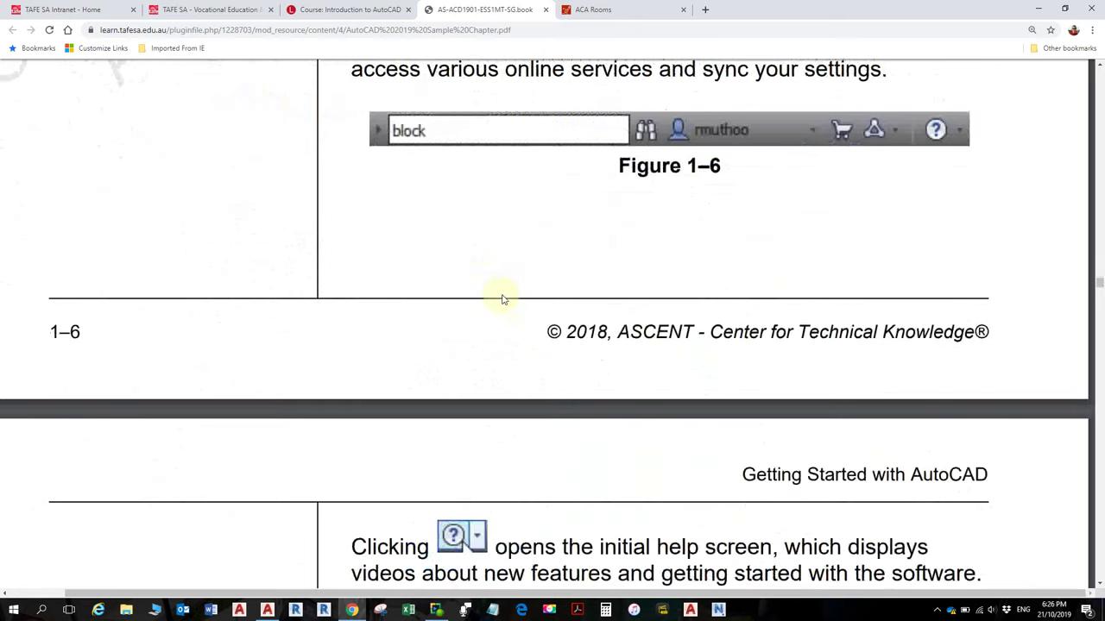
# Read the Help description on page 1–7 of the sample chapter and enlarge the Find link in Figure 1–7
pyautogui.scroll(-3, 503, 299)
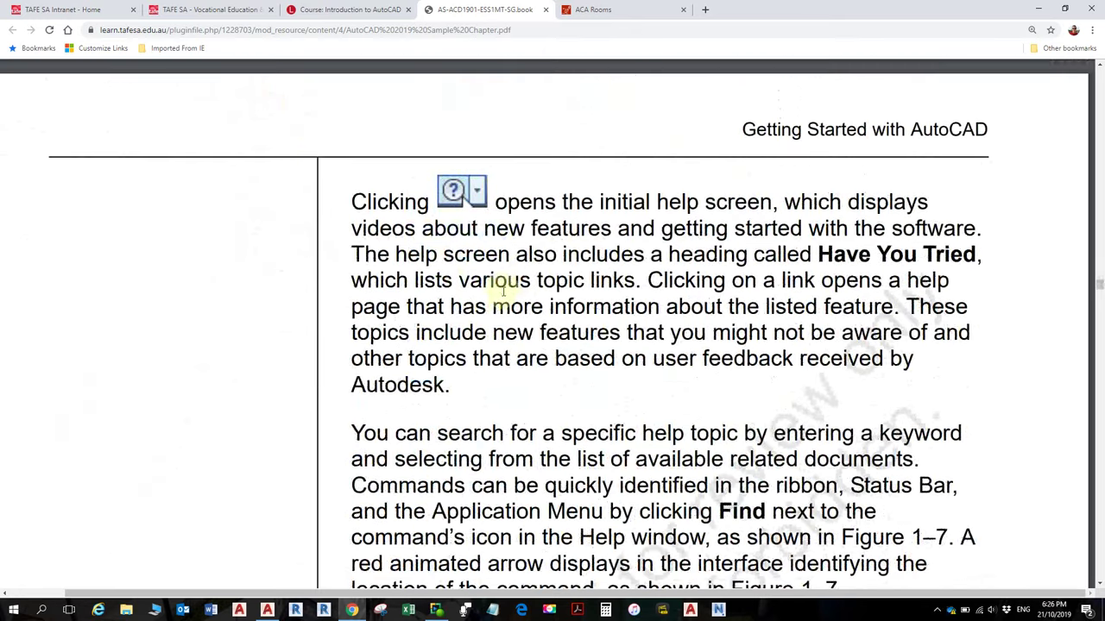
pyautogui.scroll(-3, 503, 292)
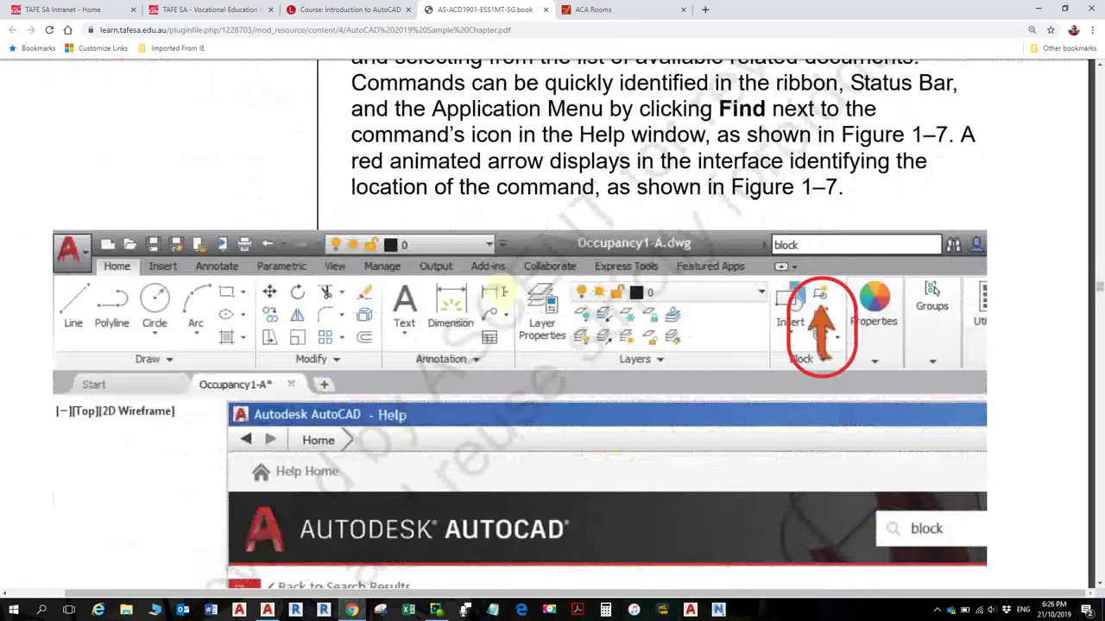
pyautogui.scroll(-2, 503, 292)
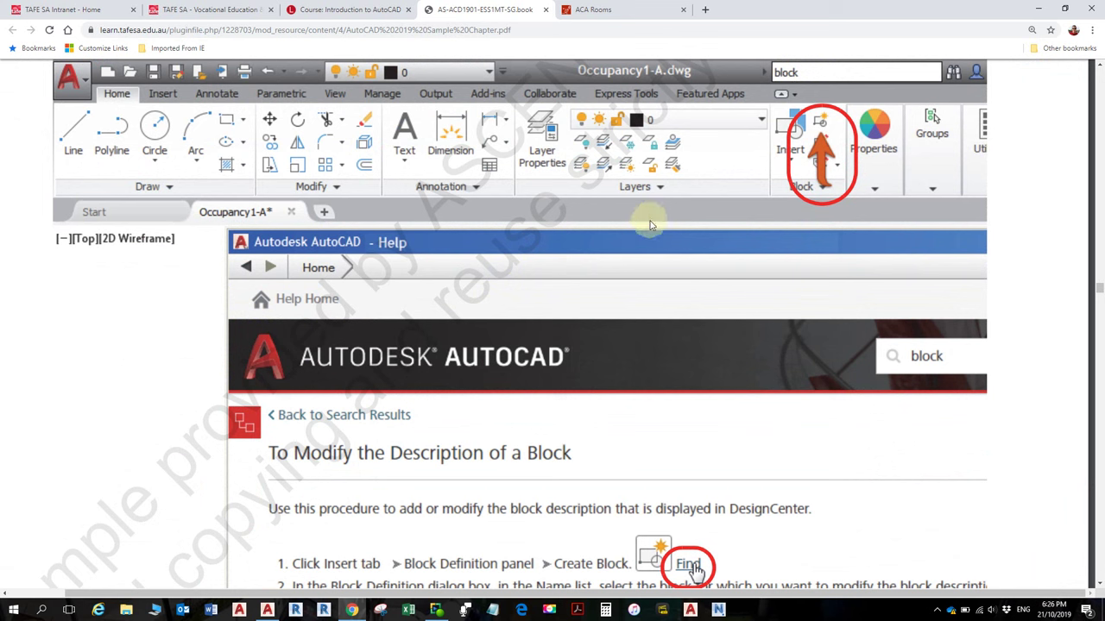
pyautogui.scroll(-4, 643, 238)
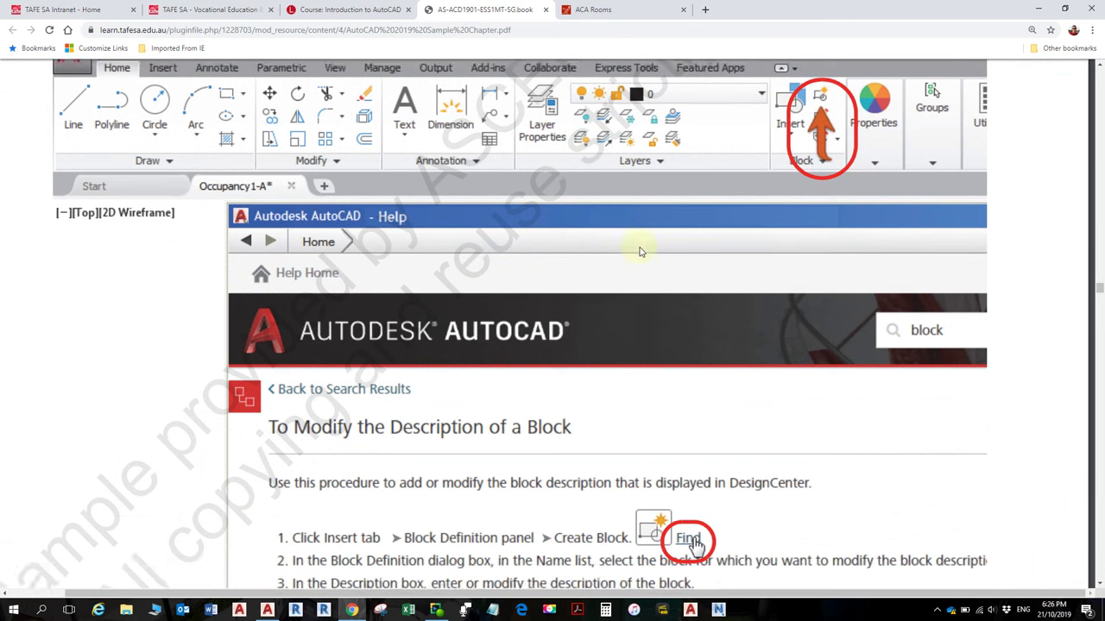
pyautogui.scroll(2, 641, 253)
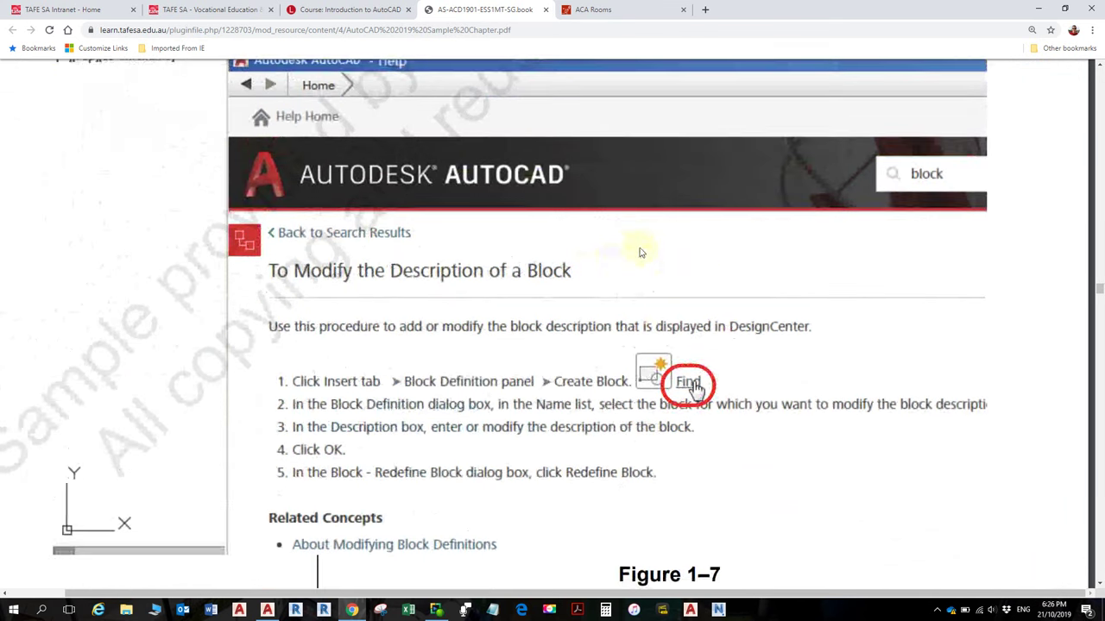
pyautogui.scroll(-1, 641, 253)
pyautogui.keyDown('ctrl'); pyautogui.scroll(5, 679, 295); pyautogui.keyUp('ctrl')
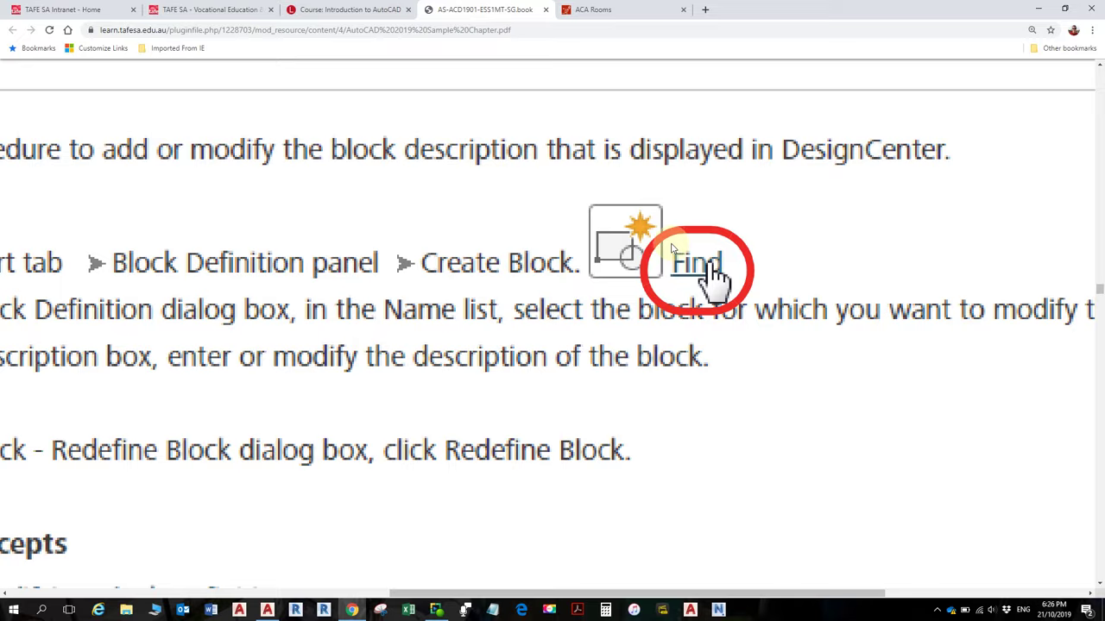
# Switch to AutoCAD 2019 to view the Insert ribbon's block commands, and return to Figure 1–7 in the sample chapter
pyautogui.hotkey('alt', 'Tab')
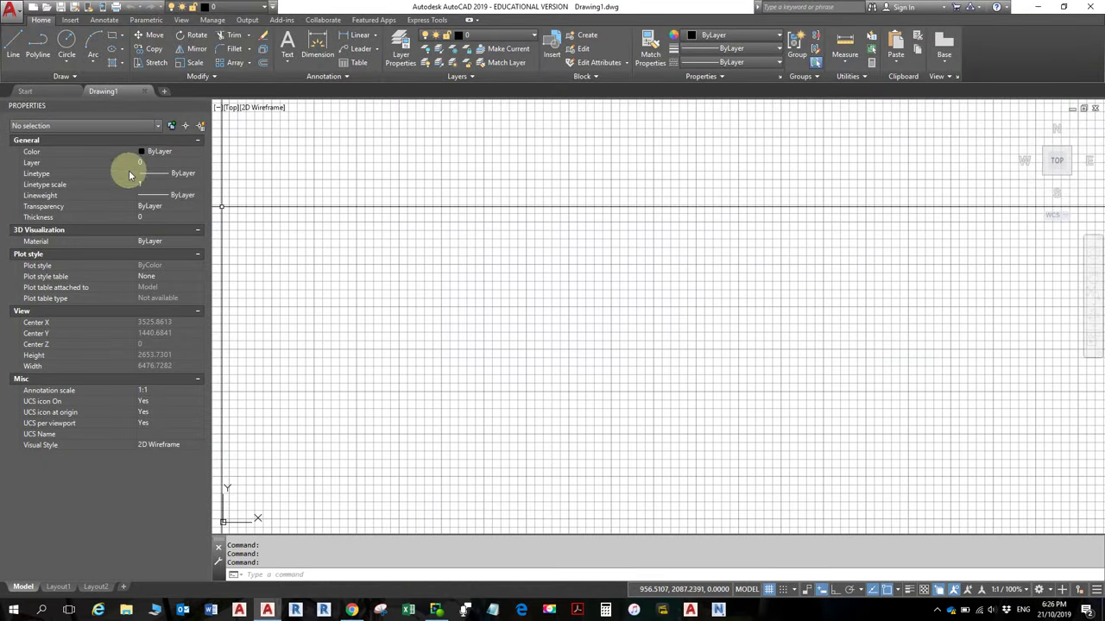
pyautogui.click(70, 20)
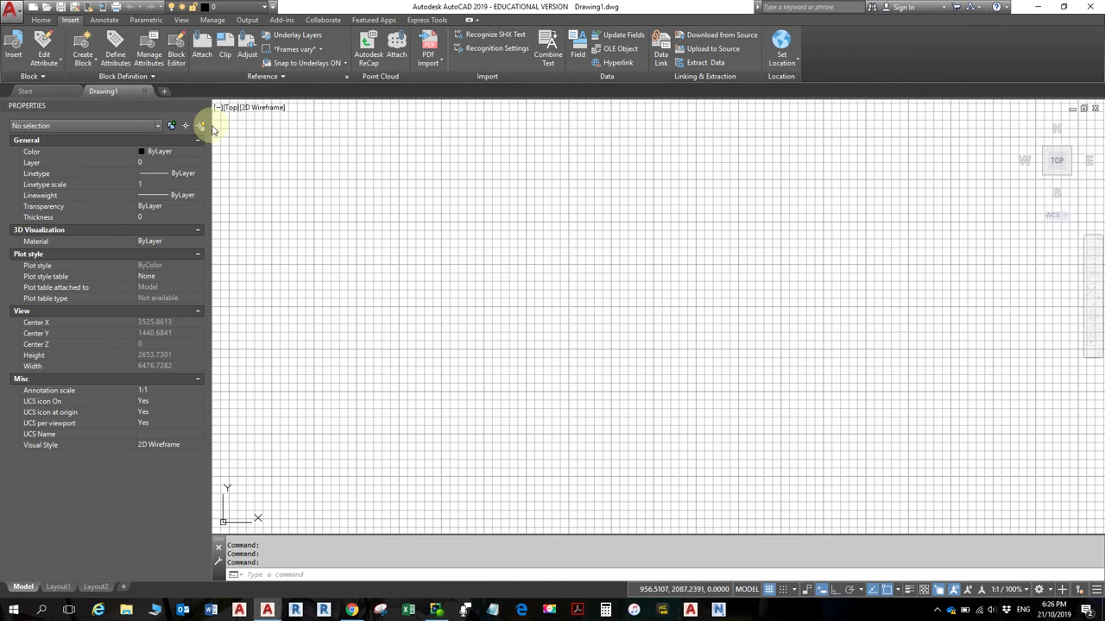
pyautogui.hotkey('alt', 'Tab')
pyautogui.keyDown('ctrl'); pyautogui.scroll(-3, 323, 185); pyautogui.keyUp('ctrl')
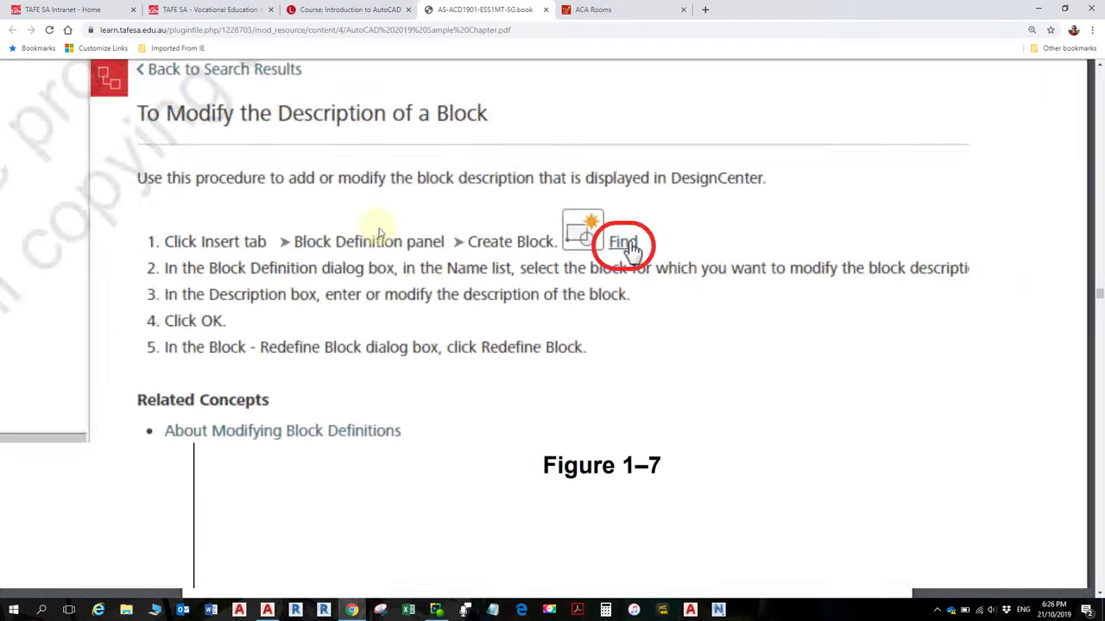
# Review the Help search text around Figure 1–7 and the Tooltips section in the sample chapter
pyautogui.scroll(-4, 449, 276)
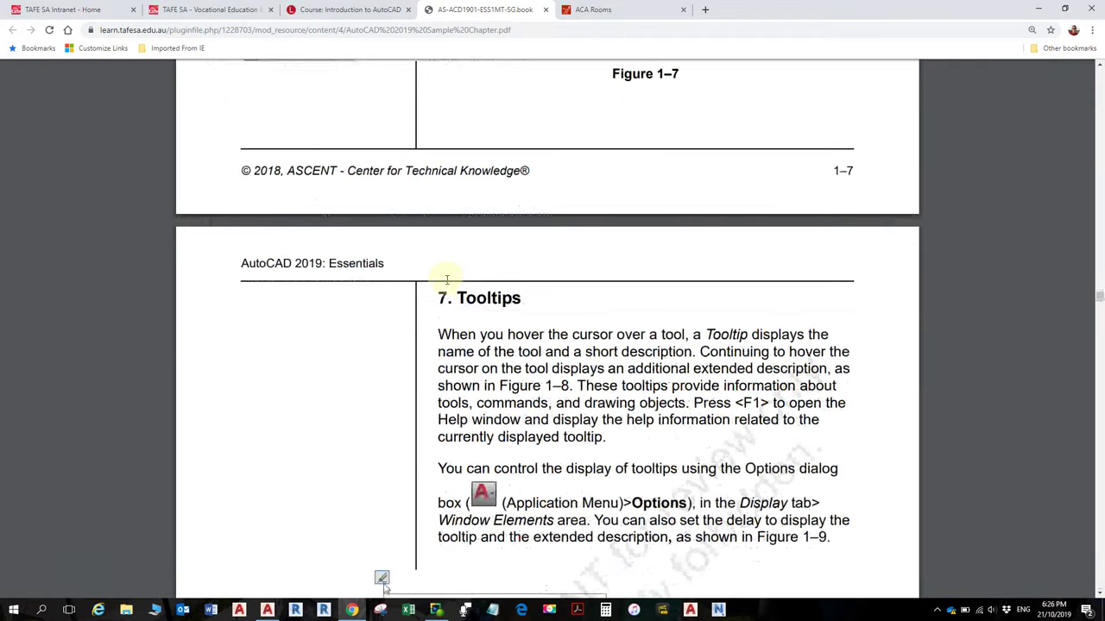
pyautogui.scroll(-1, 448, 274)
pyautogui.scroll(-2, 448, 275)
pyautogui.scroll(4, 453, 276)
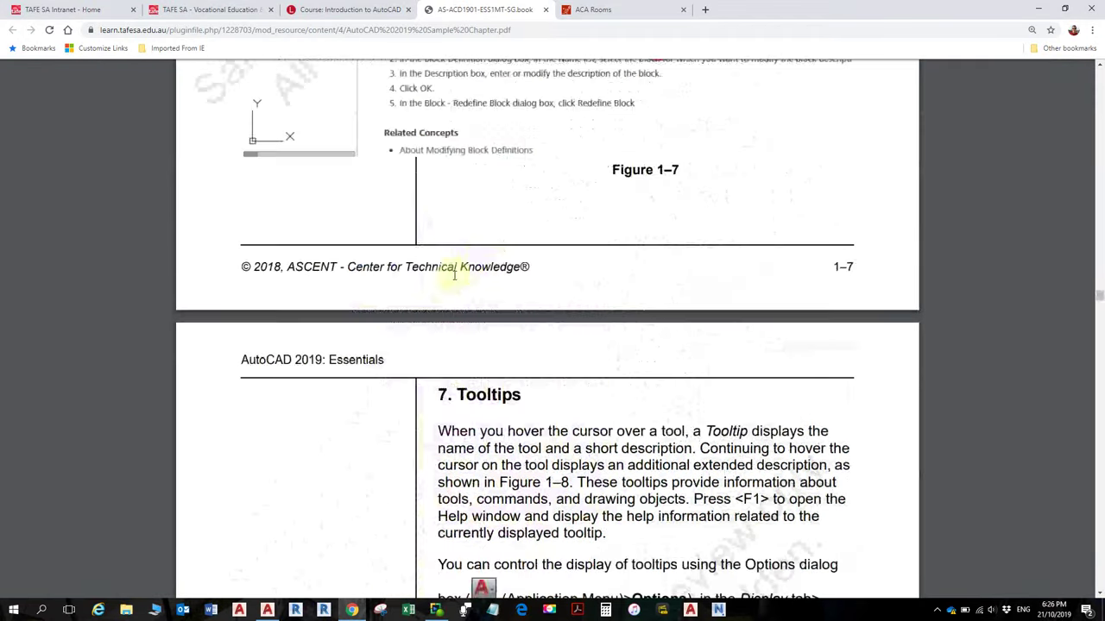
pyautogui.scroll(10, 461, 275)
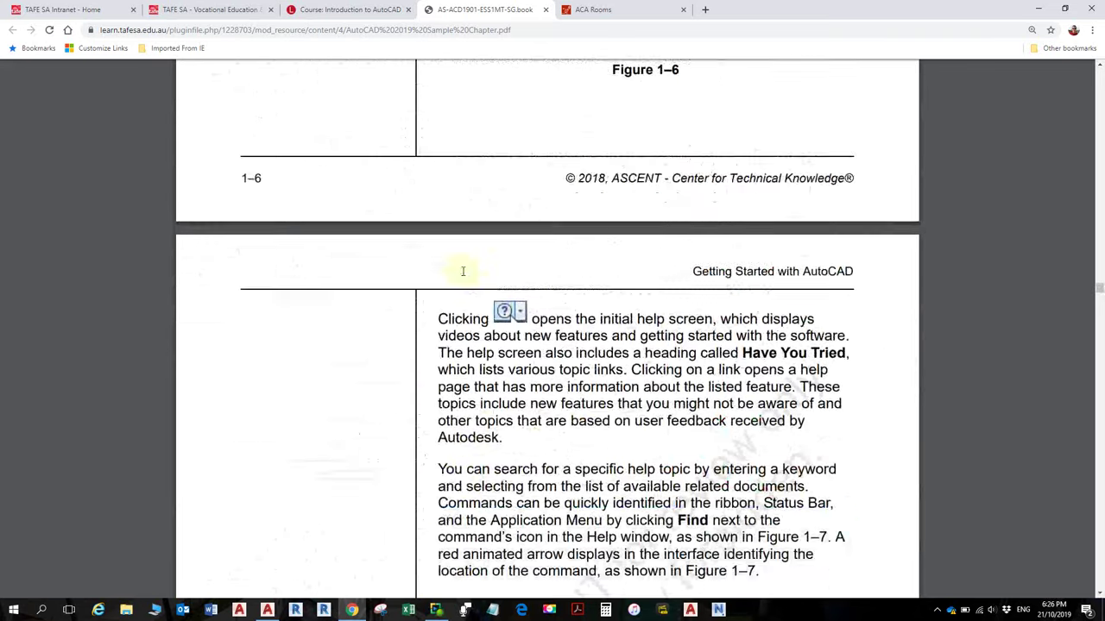
pyautogui.scroll(3, 465, 275)
pyautogui.scroll(-8, 466, 274)
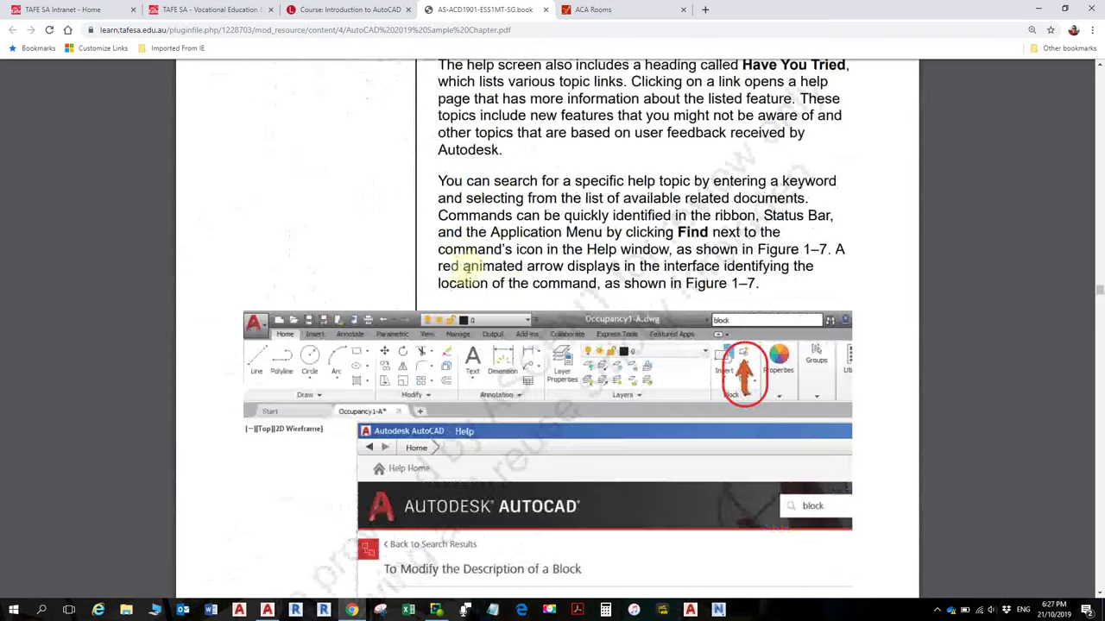
pyautogui.scroll(-8, 467, 269)
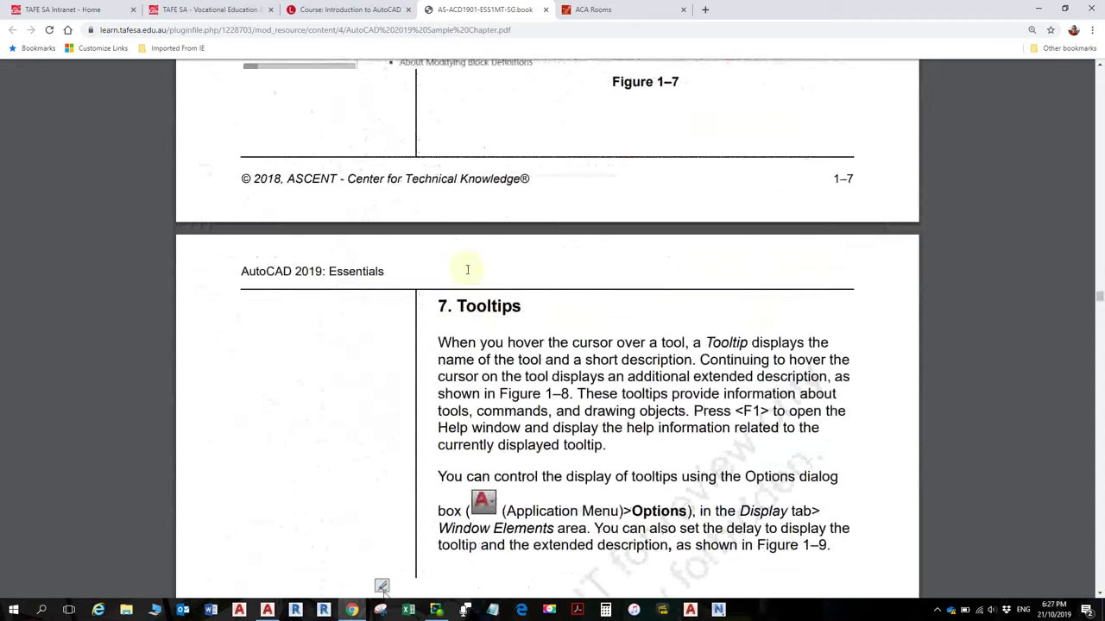
# Read the Status Bar, Navigation Bar and File Tabs sections of the sample chapter, and enlarge Figure 1–12
pyautogui.scroll(-13, 467, 270)
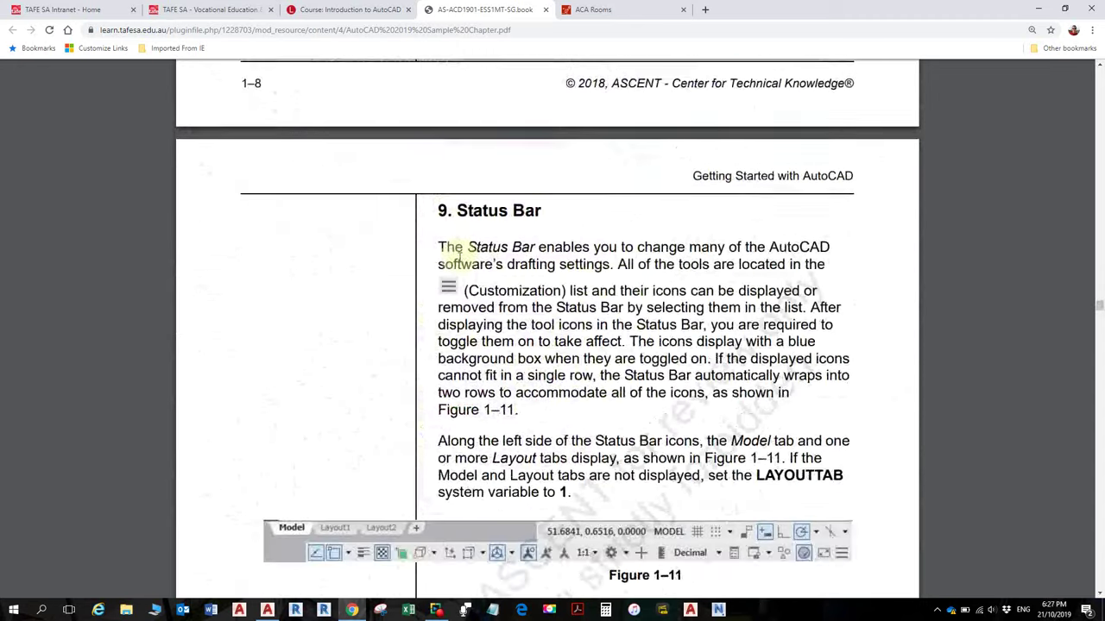
pyautogui.scroll(-8, 463, 256)
pyautogui.scroll(3, 457, 255)
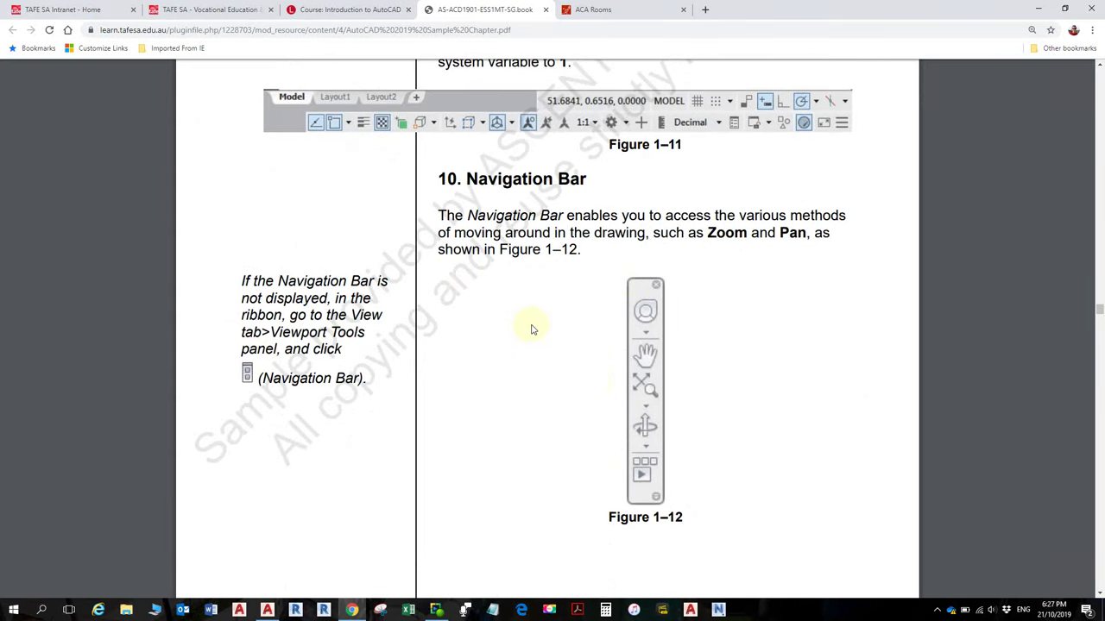
pyautogui.scroll(2, 532, 329)
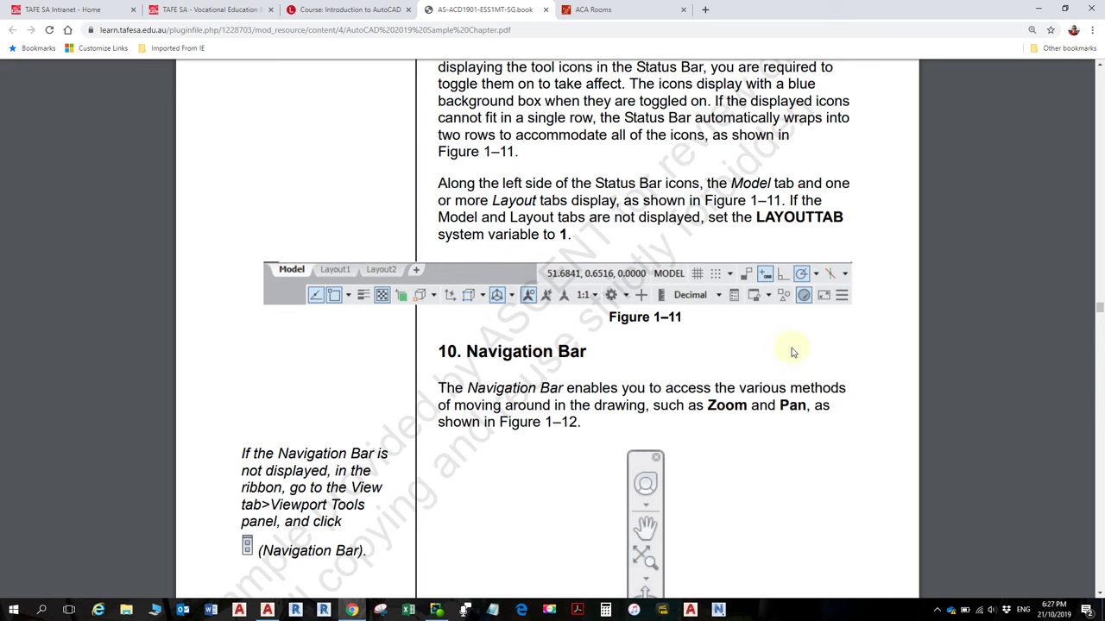
pyautogui.scroll(-7, 793, 352)
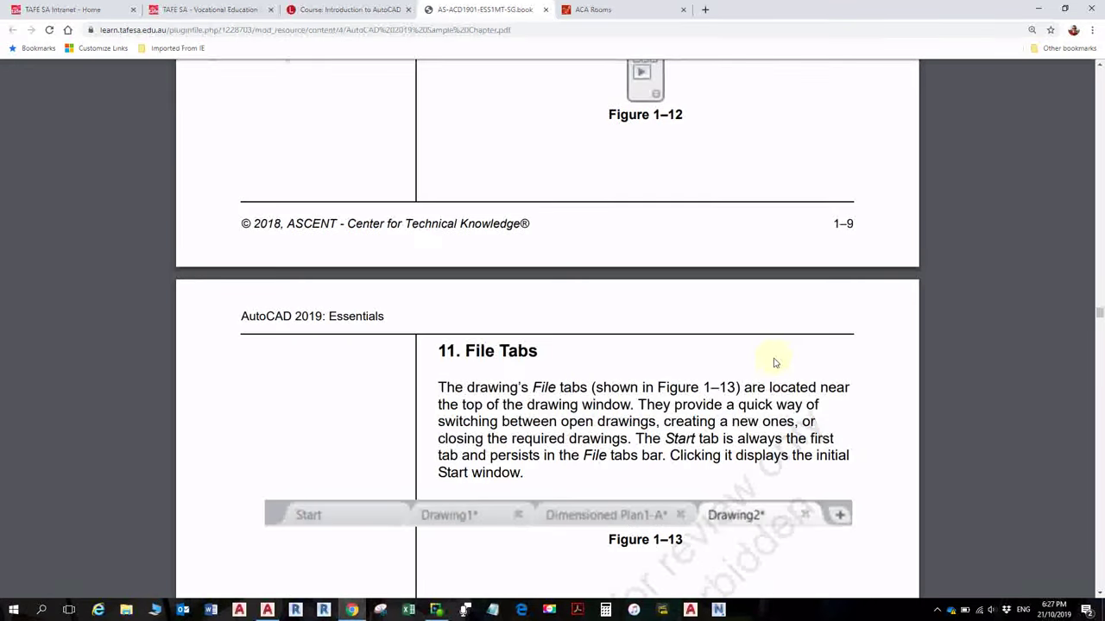
pyautogui.scroll(4, 759, 363)
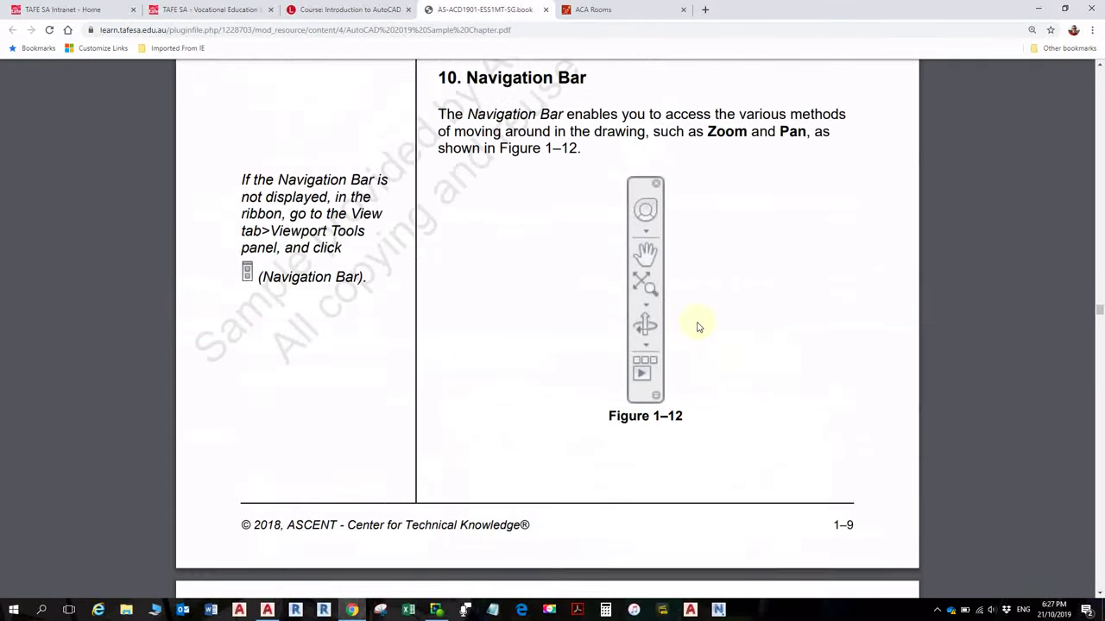
pyautogui.keyDown('ctrl'); pyautogui.scroll(2, 678, 330); pyautogui.keyUp('ctrl')
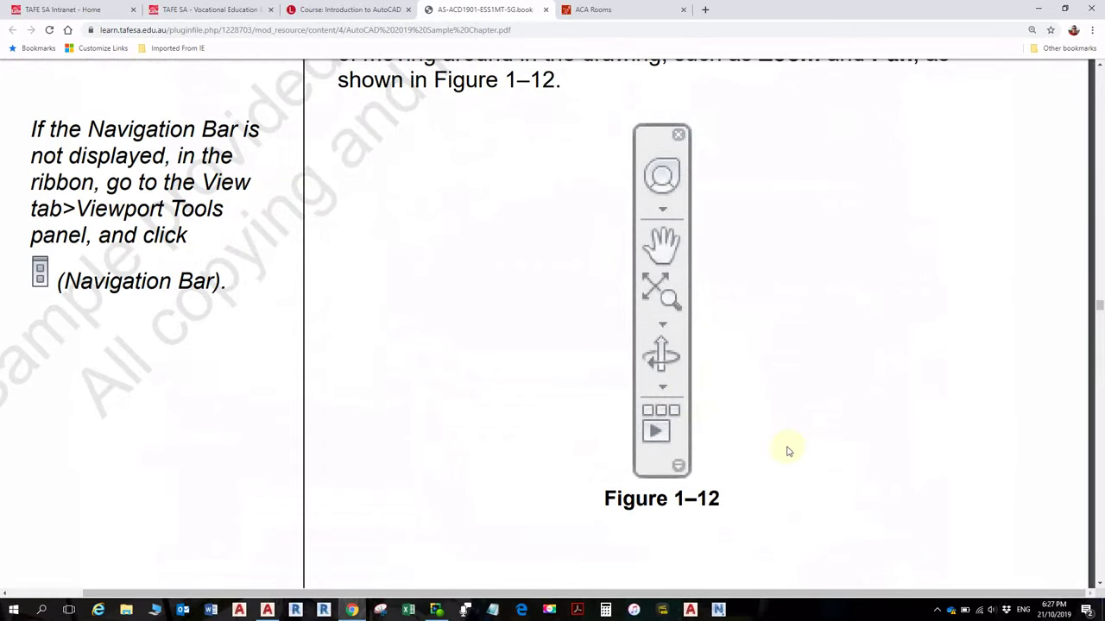
# Switch to AutoCAD 2019 and turn off the grid display in Drawing1
pyautogui.hotkey('alt', 'Tab')
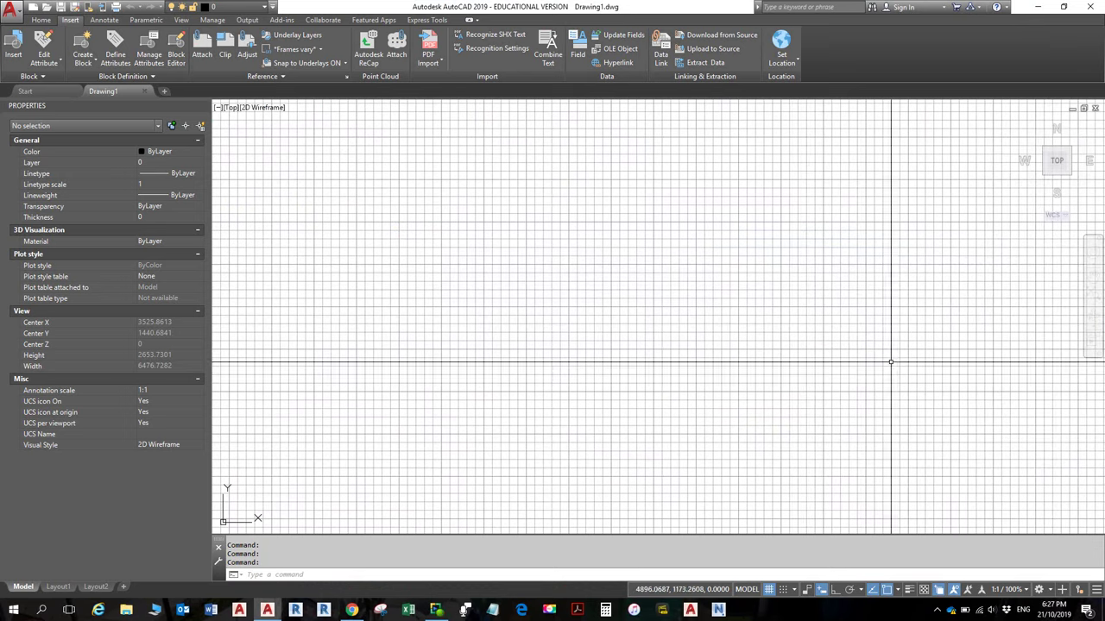
pyautogui.click(768, 589)
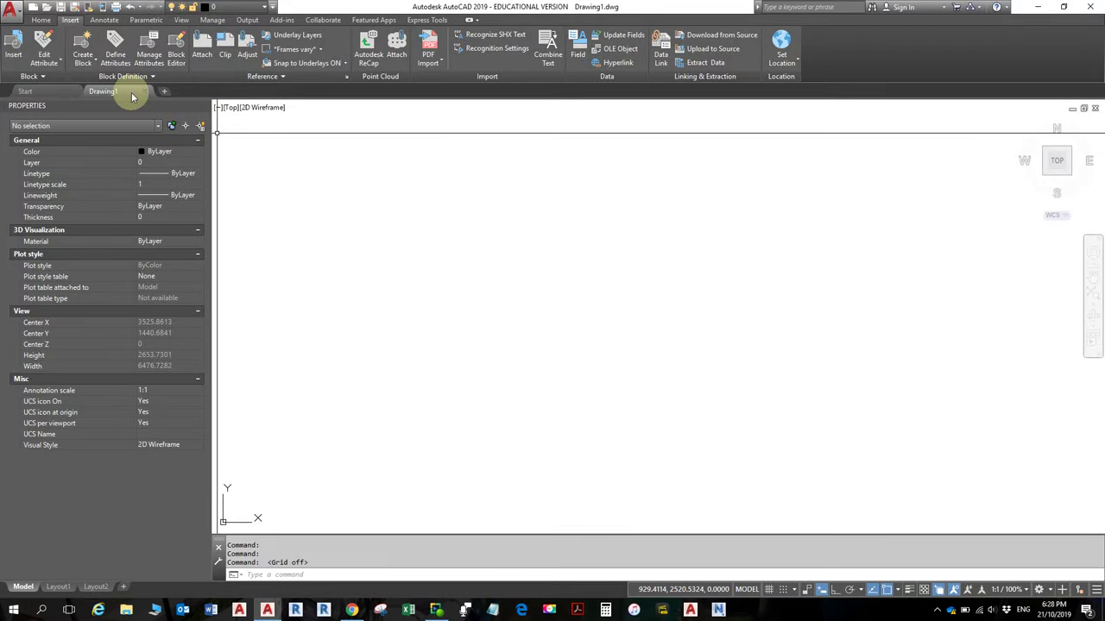
# View the Home, Annotate and Insert ribbon commands in turn, and return to the Home commands
pyautogui.click(38, 19)
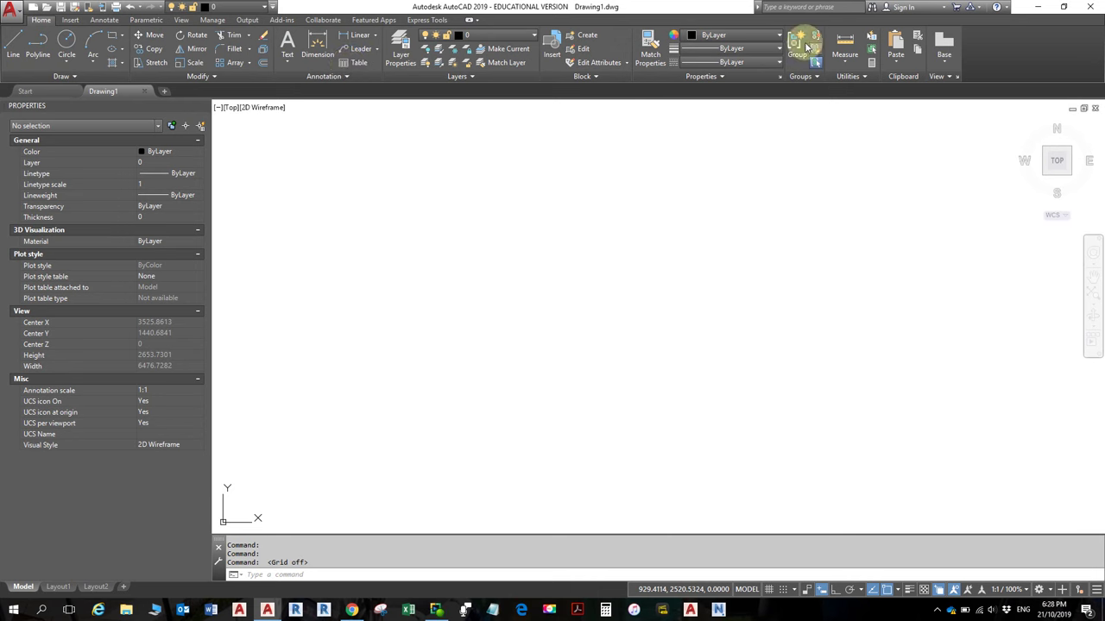
pyautogui.click(102, 20)
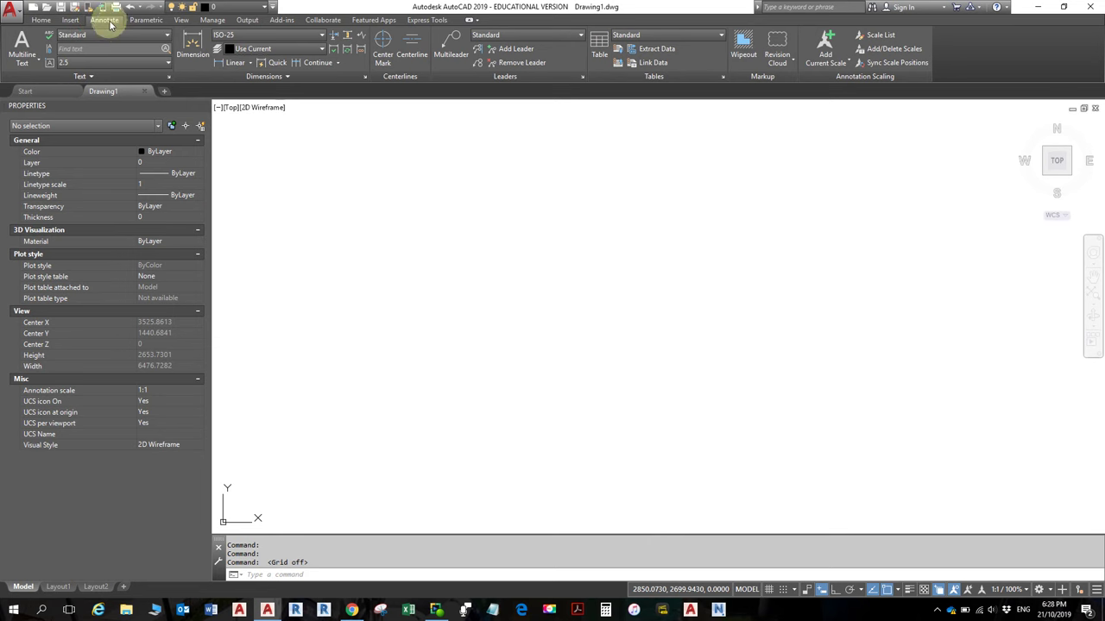
pyautogui.click(70, 20)
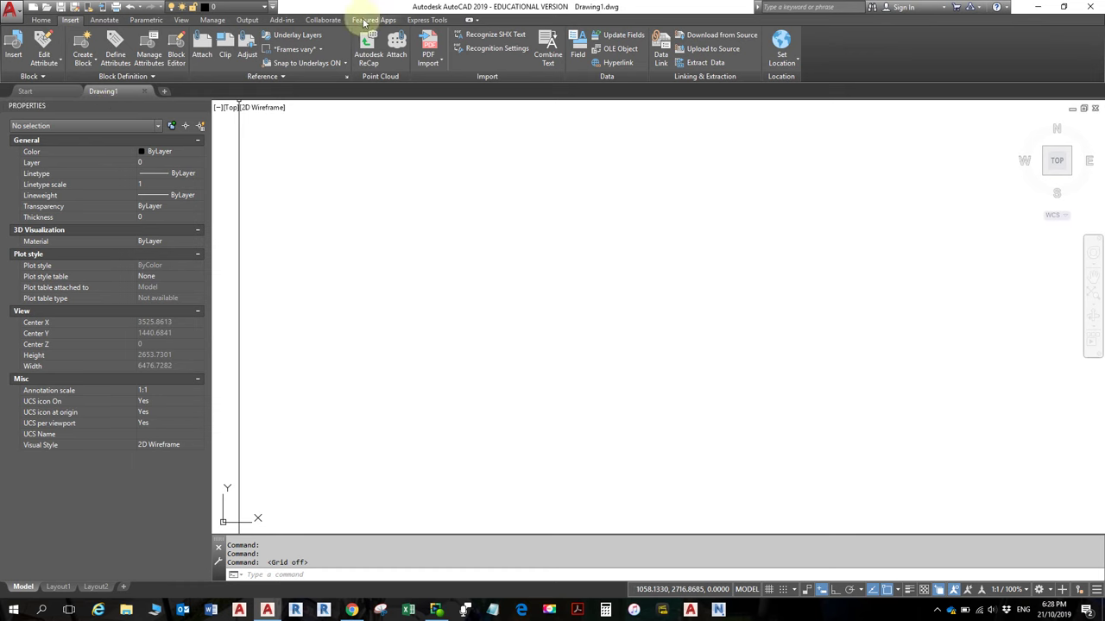
pyautogui.click(41, 19)
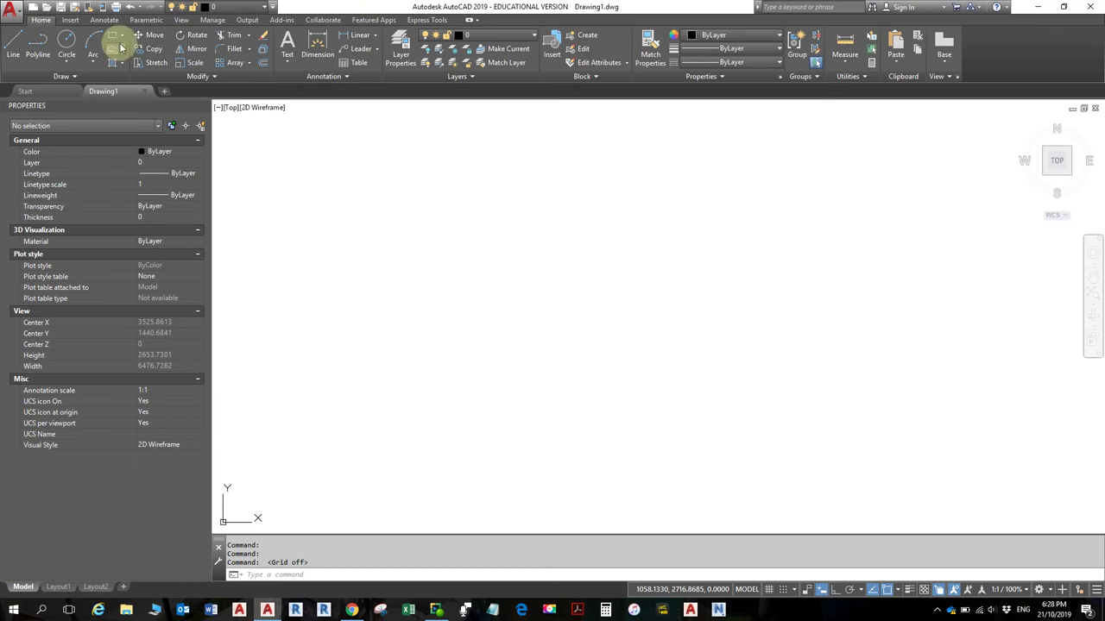
# Examine the additional Draw tools, including the rectangle, ellipse and hatch variants, and the Trim variants among the Modify tools
pyautogui.click(78, 80)
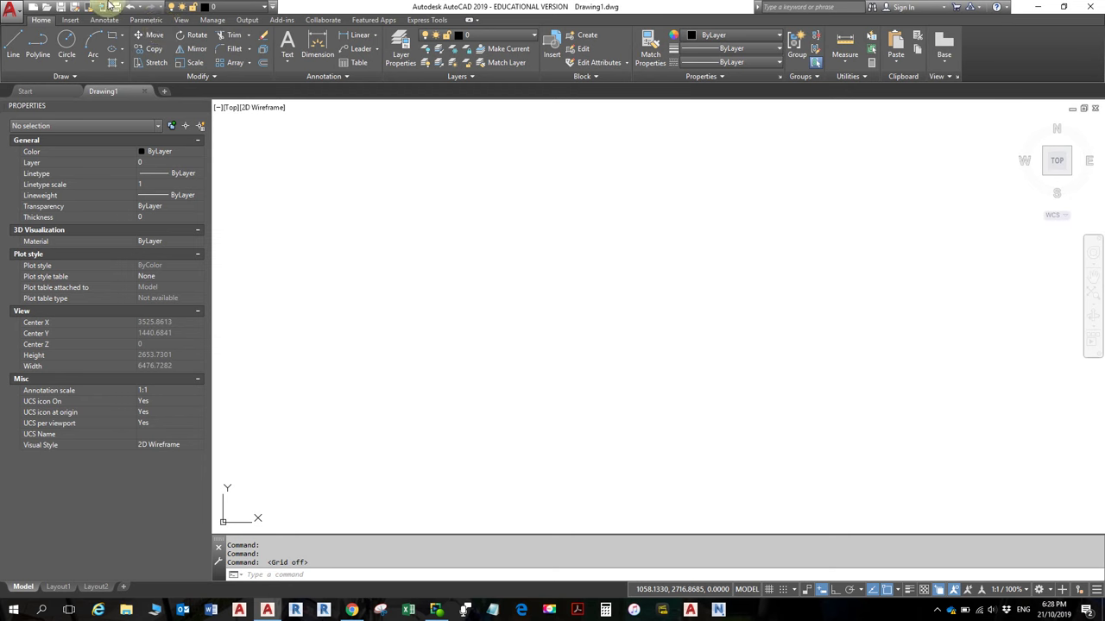
pyautogui.click(124, 37)
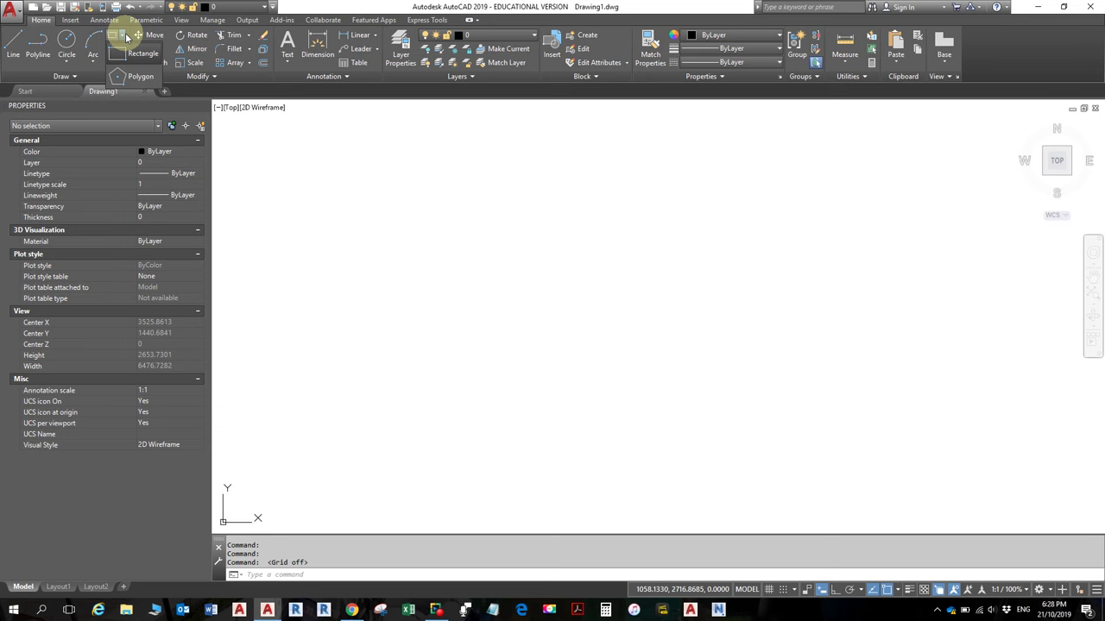
pyautogui.click(318, 8)
pyautogui.click(125, 50)
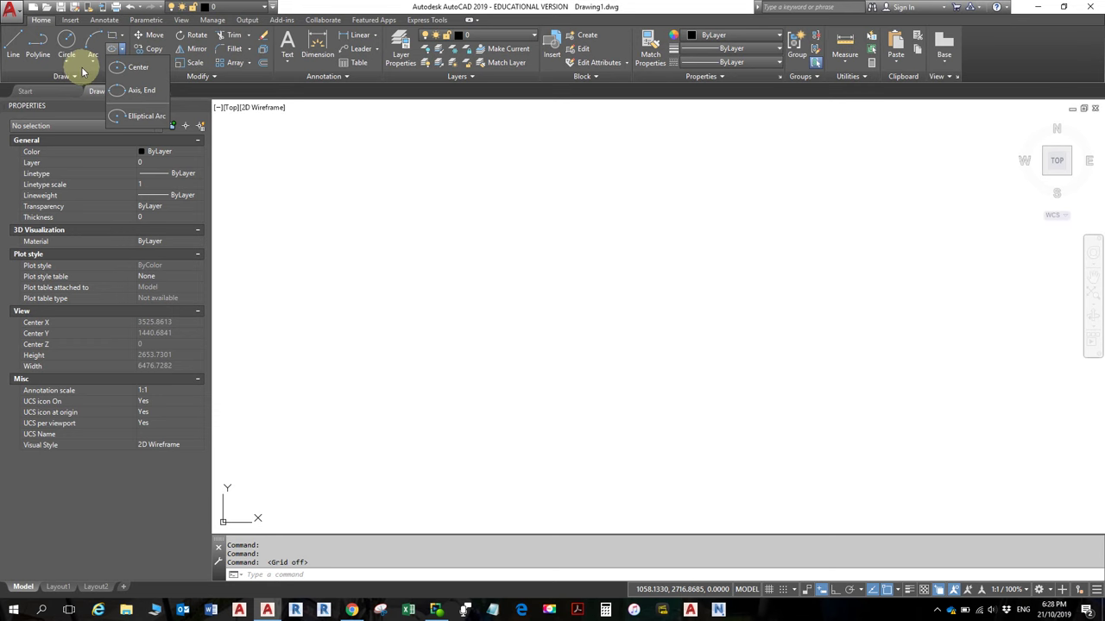
pyautogui.click(90, 66)
pyautogui.click(123, 65)
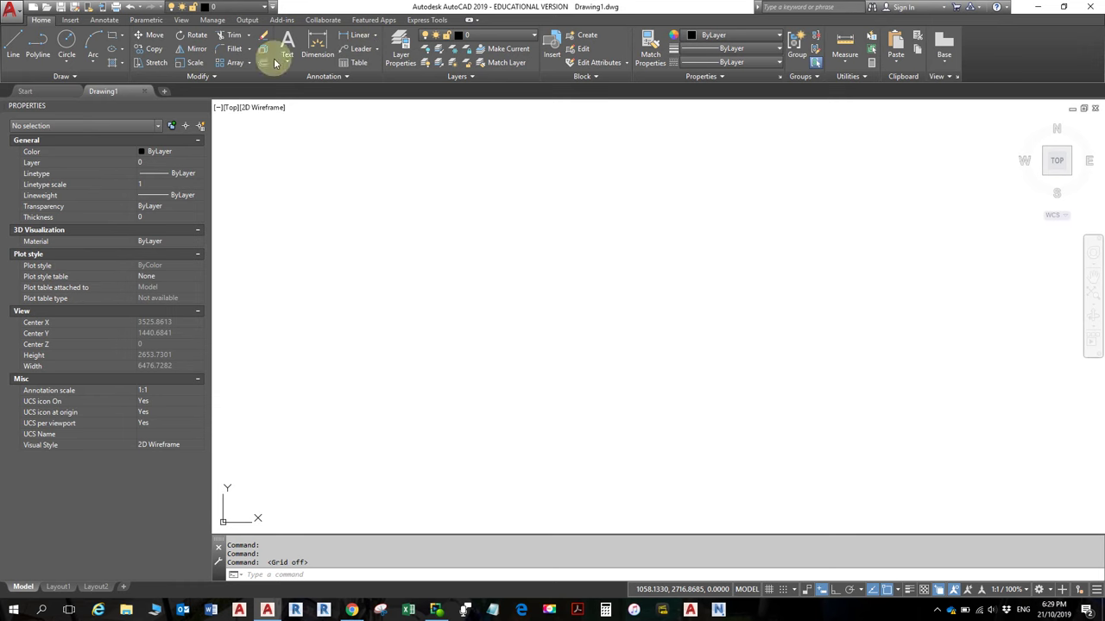
pyautogui.click(249, 38)
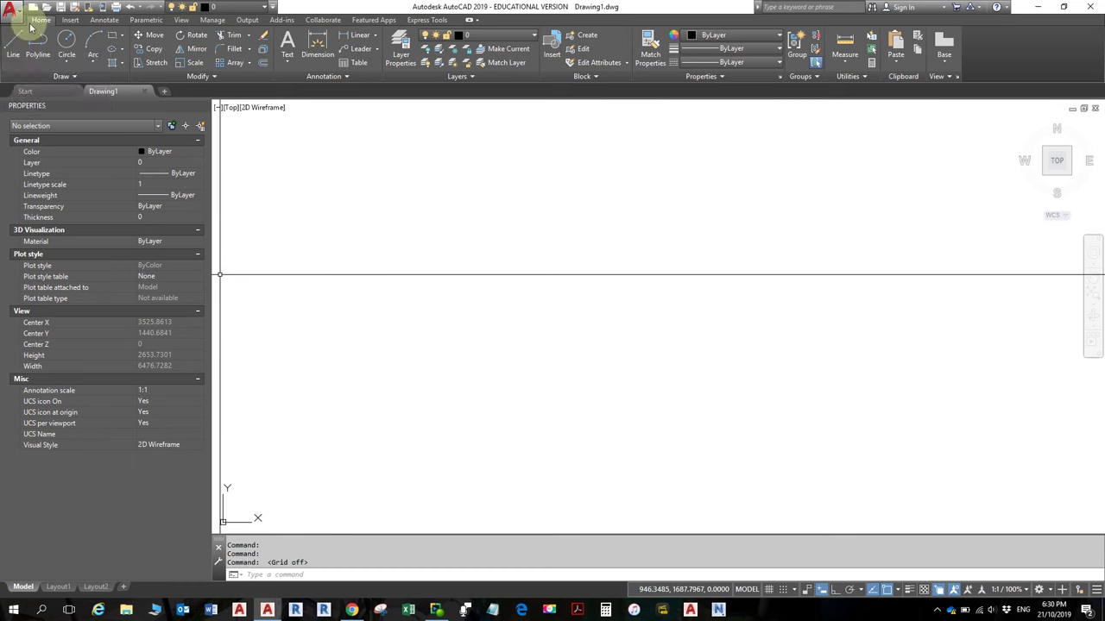
# Draw an open shape of four connected Line segments, starting with an upper sloping segment about 1221 units long at 17 degrees
pyautogui.click(19, 48)
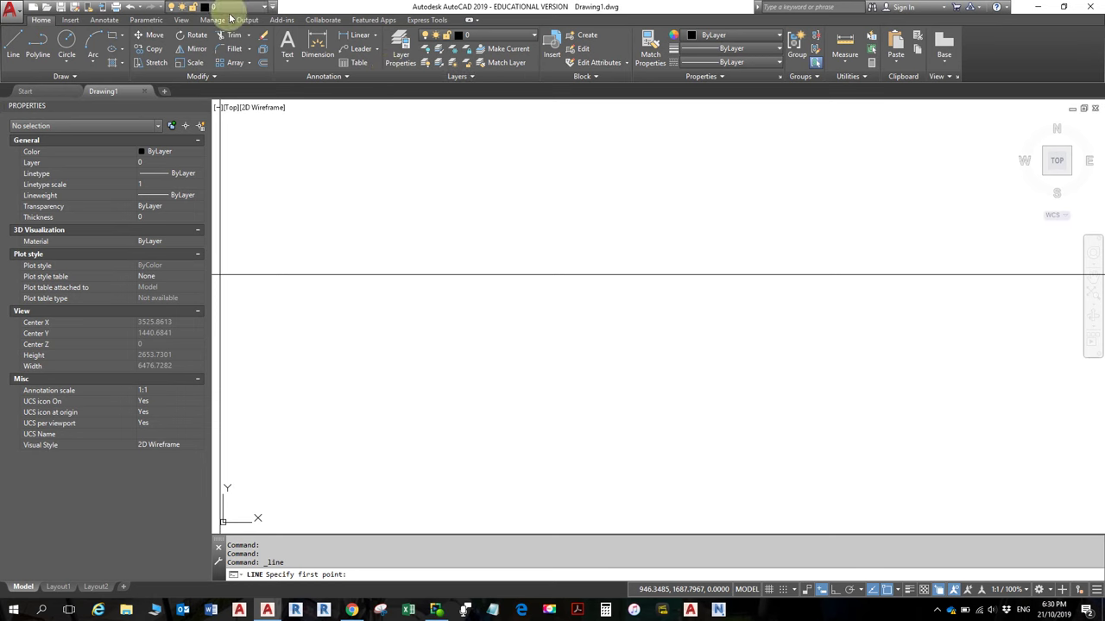
pyautogui.click(20, 57)
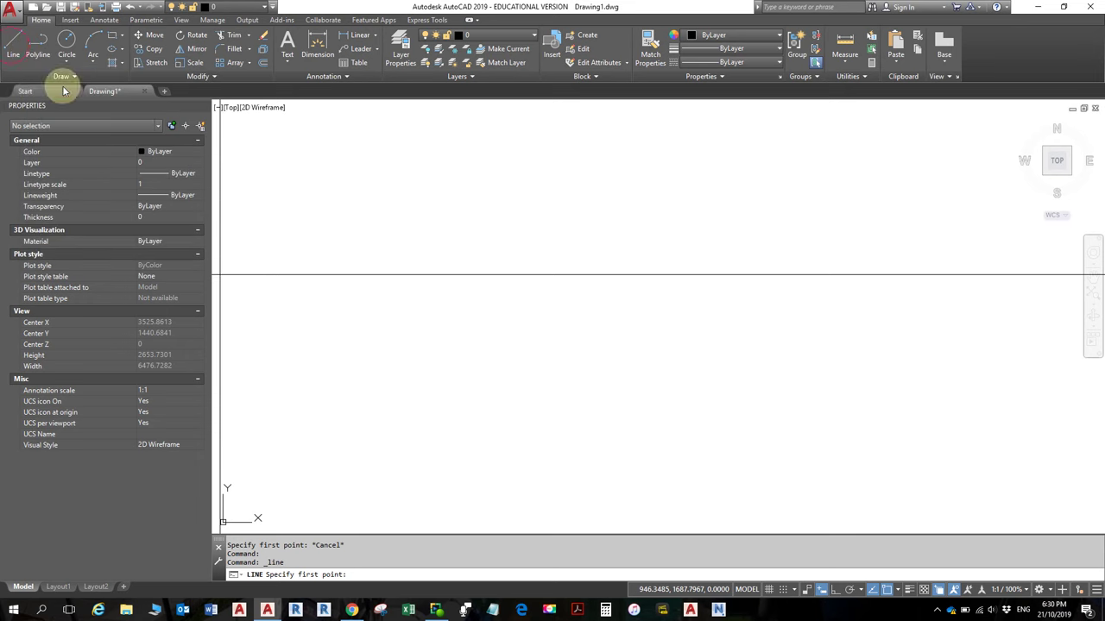
pyautogui.click(472, 279)
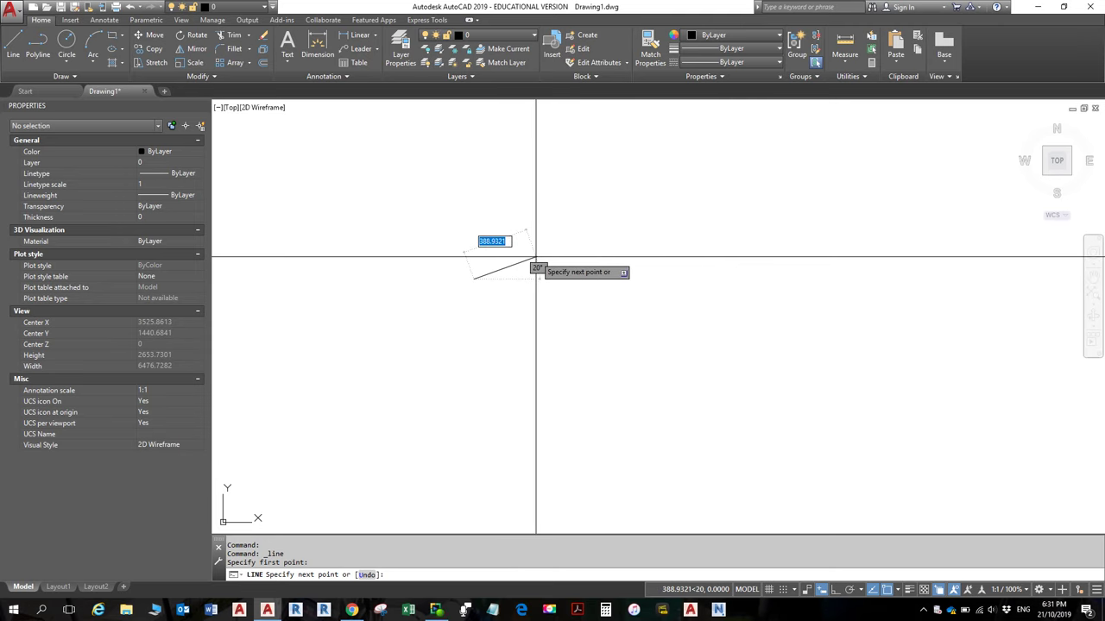
pyautogui.click(672, 218)
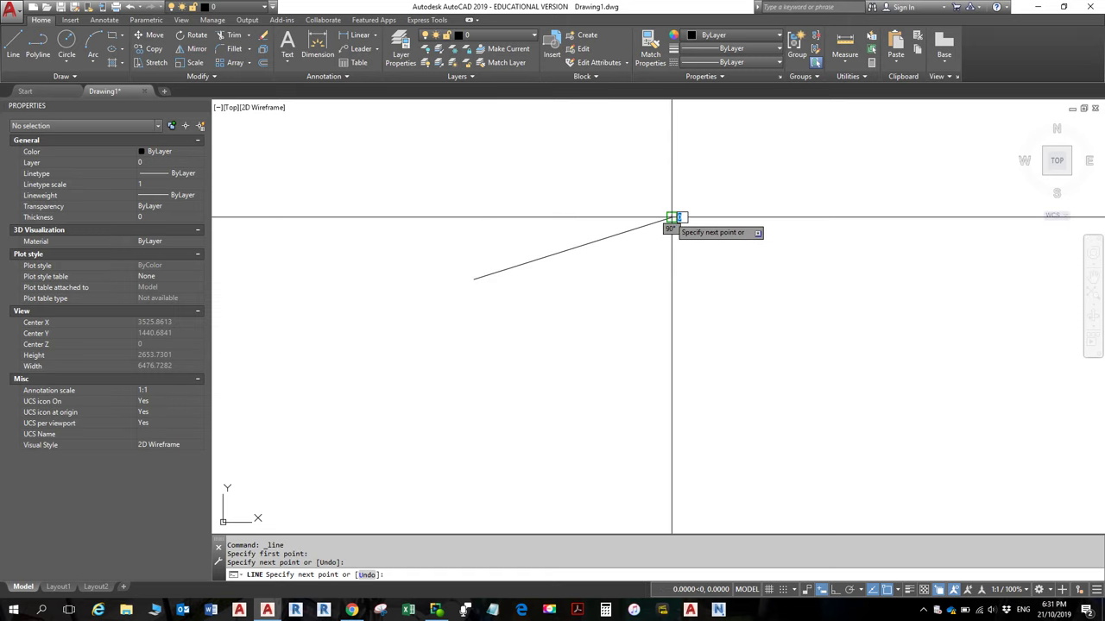
pyautogui.click(740, 283)
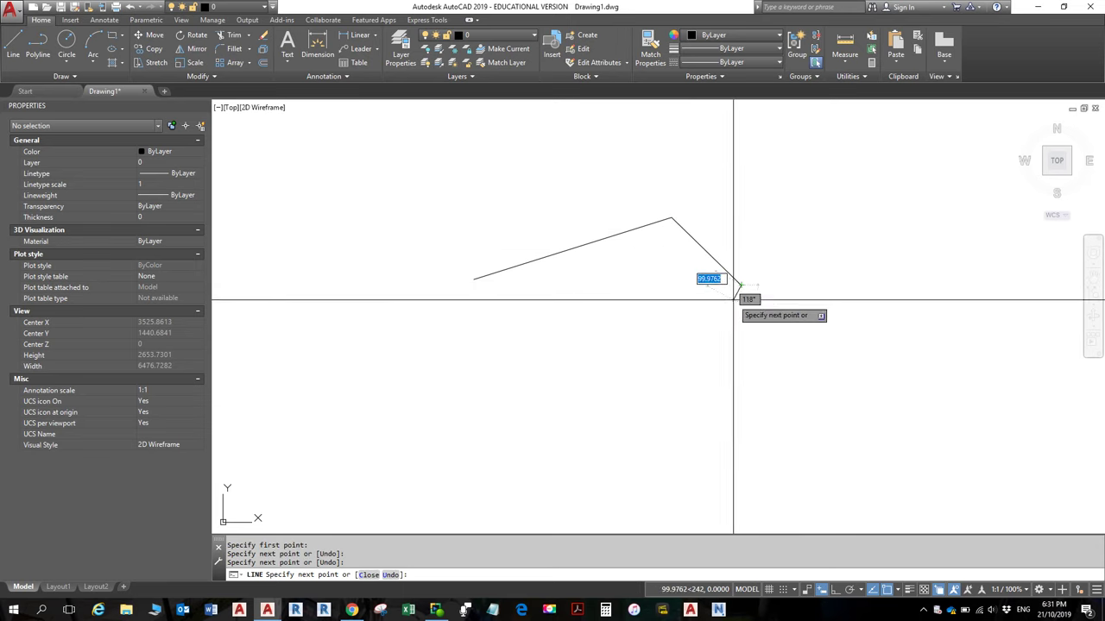
pyautogui.click(686, 326)
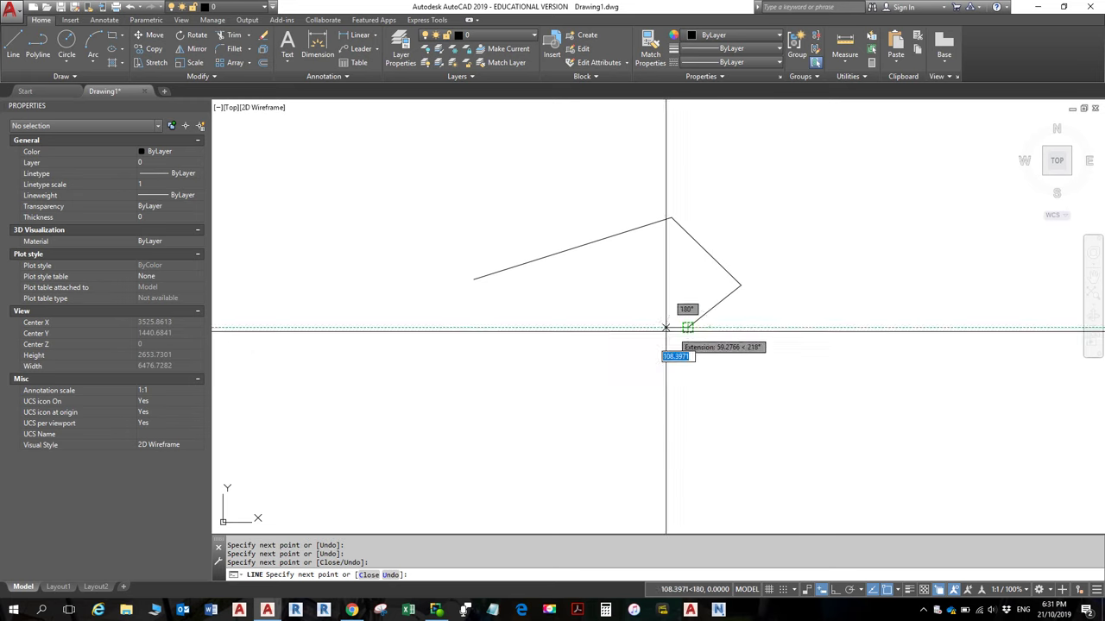
pyautogui.click(587, 307)
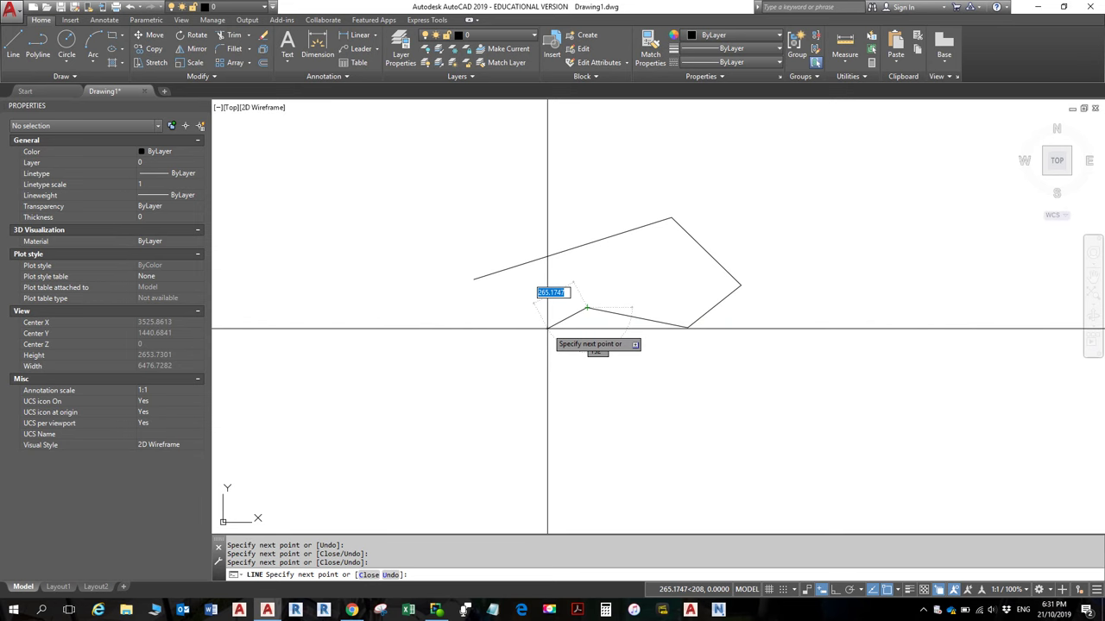
pyautogui.press('Escape')
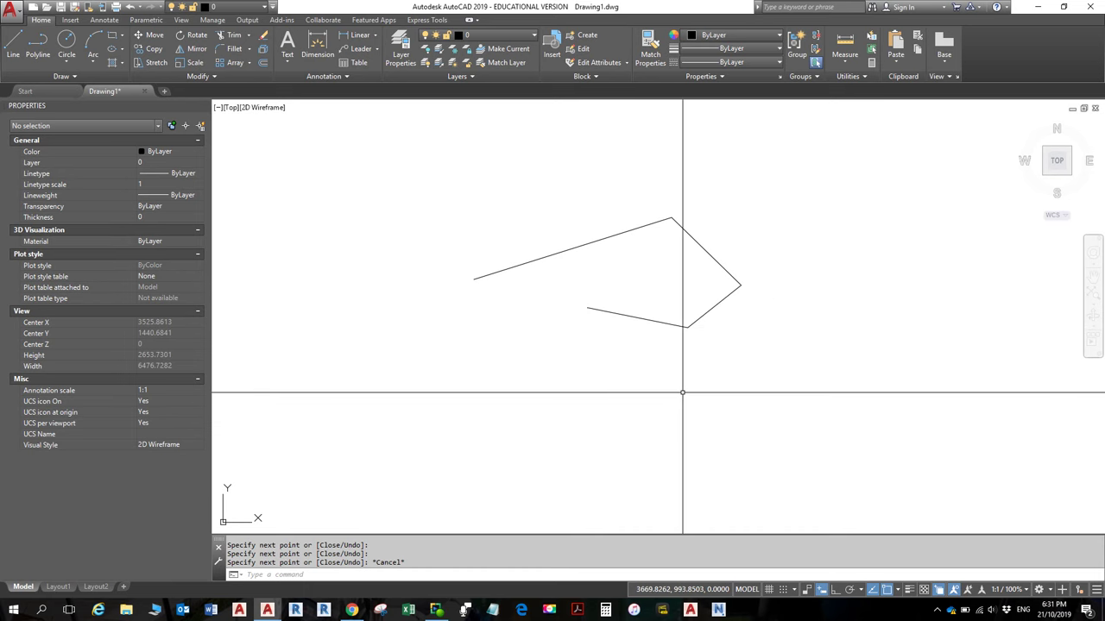
# Select the upper sloping line to examine its grips and properties, clearing the selection each time
pyautogui.click(598, 241)
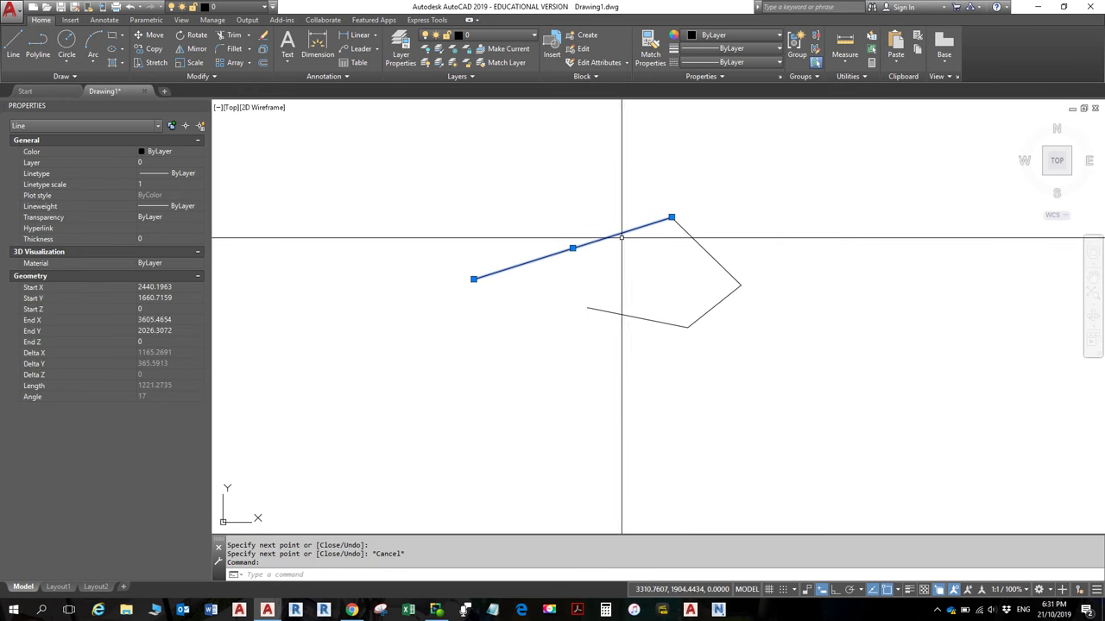
pyautogui.press('Escape')
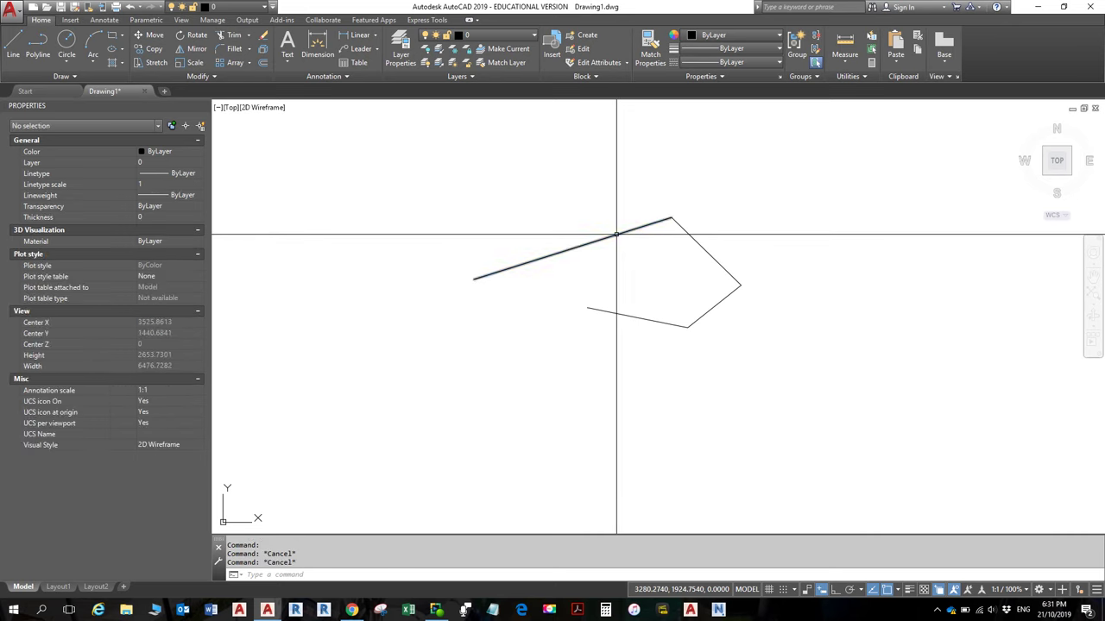
pyautogui.click(573, 248)
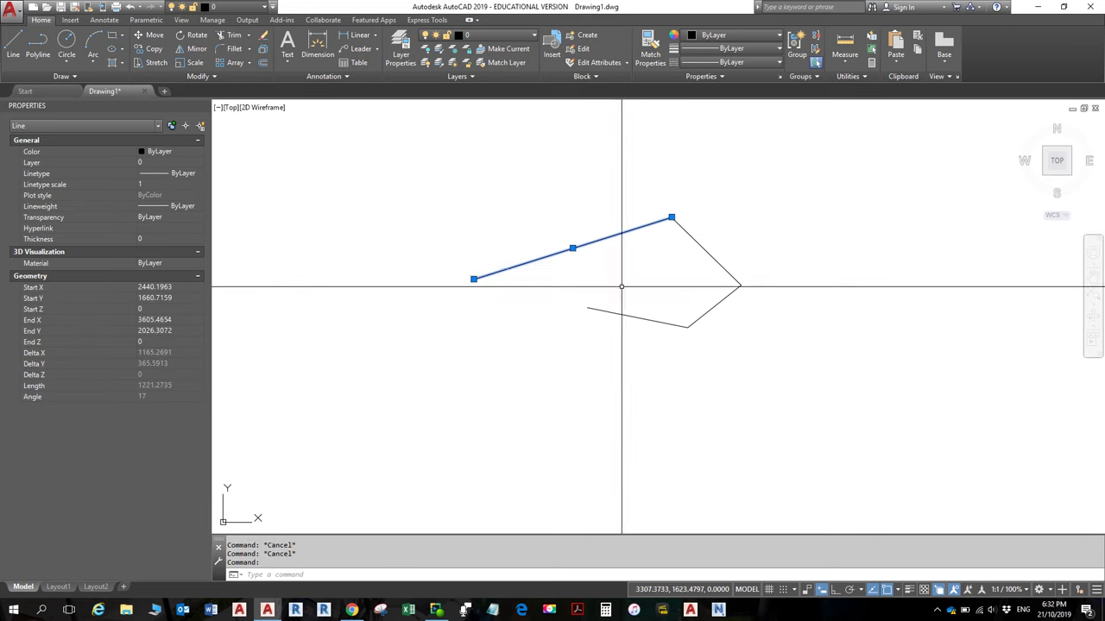
pyautogui.press('Escape')
pyautogui.click(616, 235)
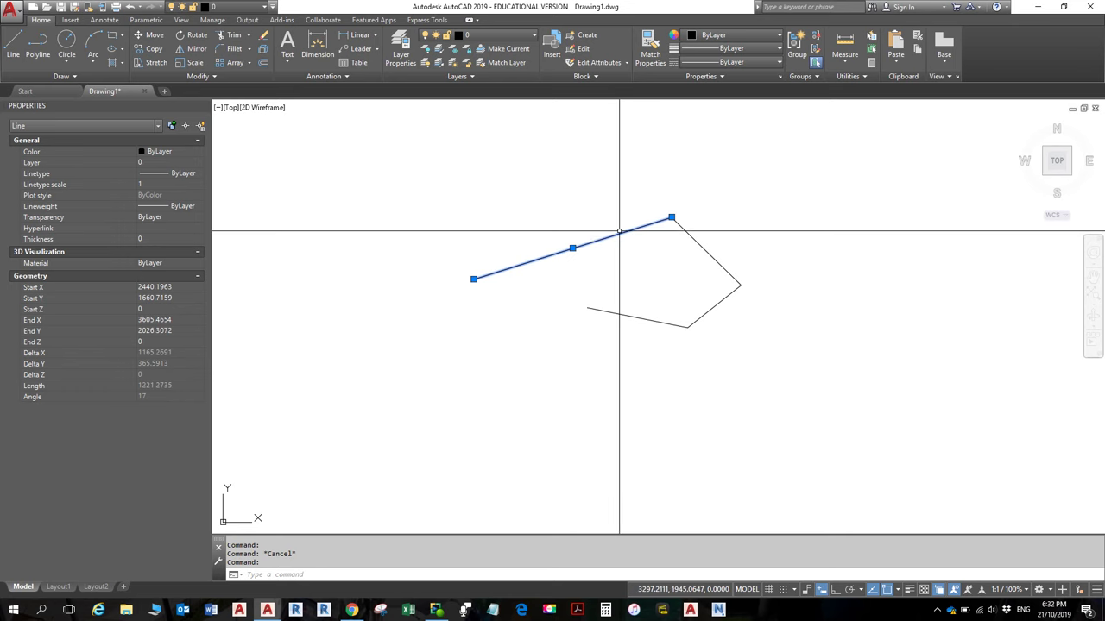
pyautogui.press('Escape')
# Move the upper sloping line up and to the left of the other segments, and undo the move
pyautogui.click(619, 236)
pyautogui.moveTo(620, 236); pyautogui.dragTo(567, 176)
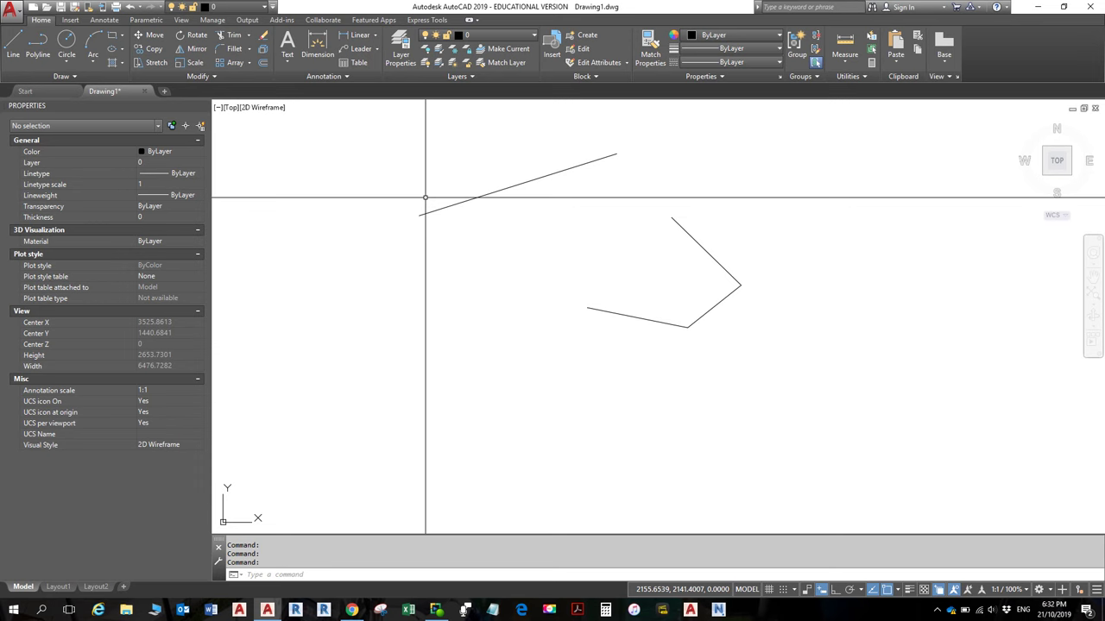
pyautogui.hotkey('ctrl', 'z')
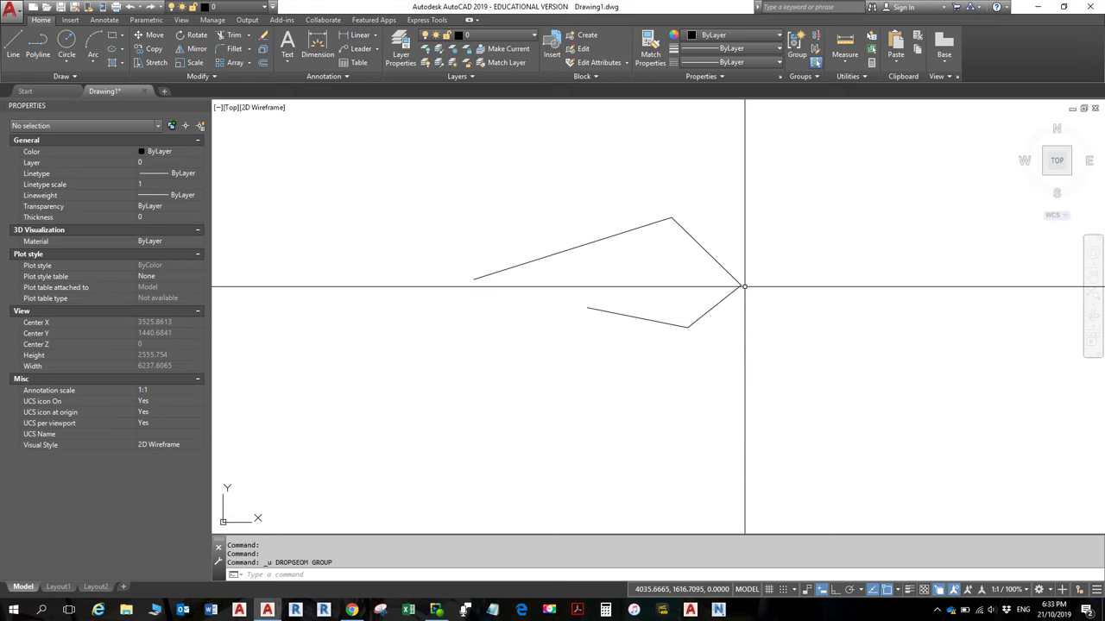
# Zoom in on the shape's rightmost corner to examine the joint, and zoom back out to the whole shape
pyautogui.scroll(8, 744, 286)
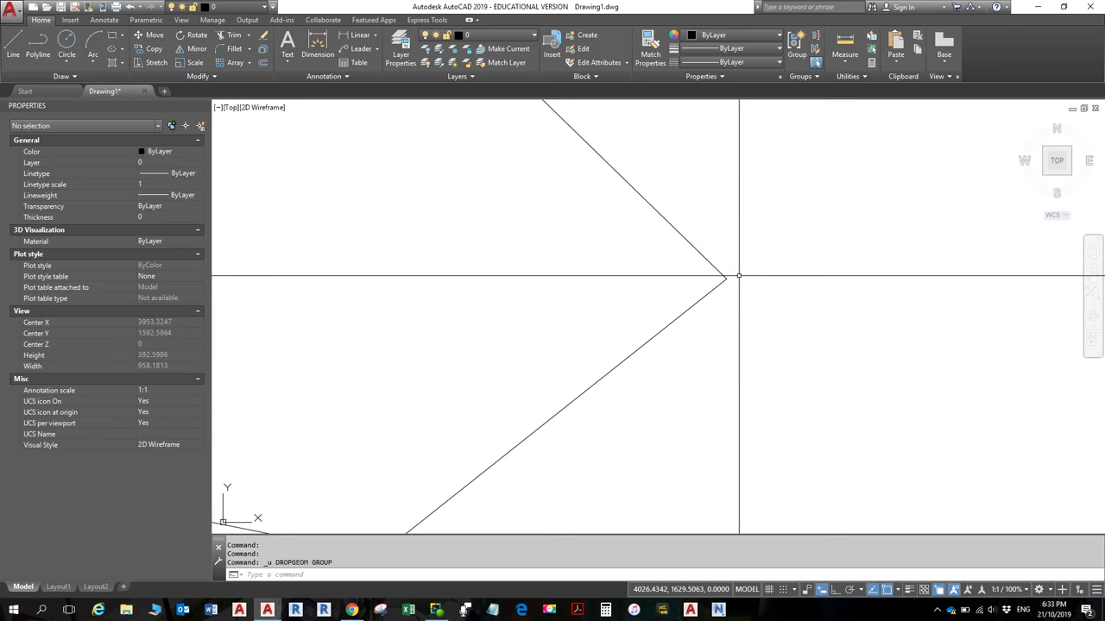
pyautogui.scroll(8, 739, 276)
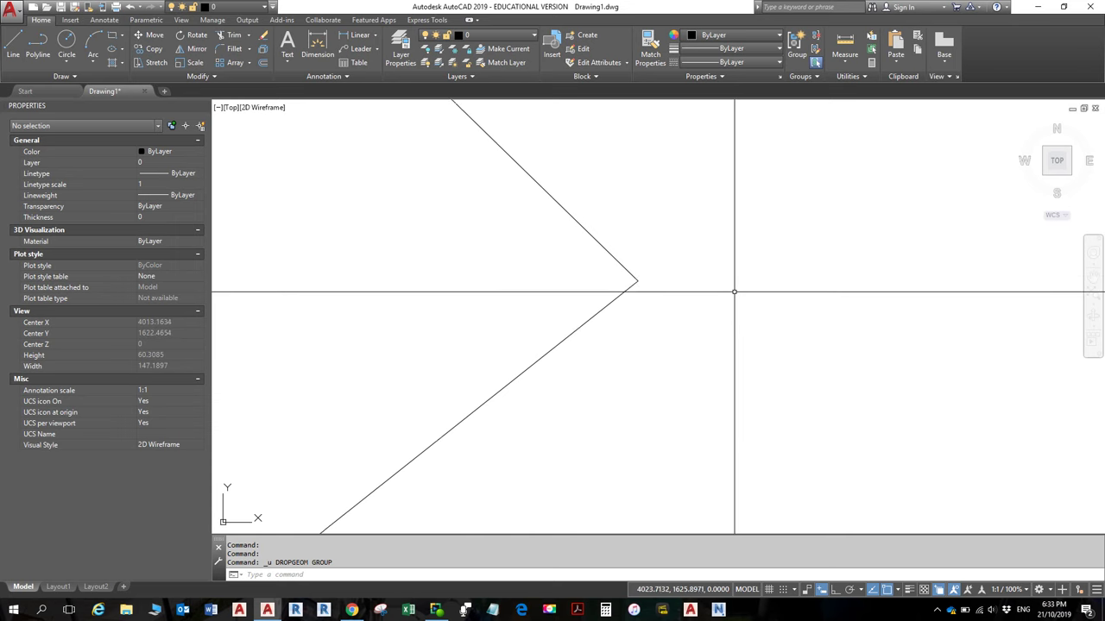
pyautogui.scroll(3, 734, 292)
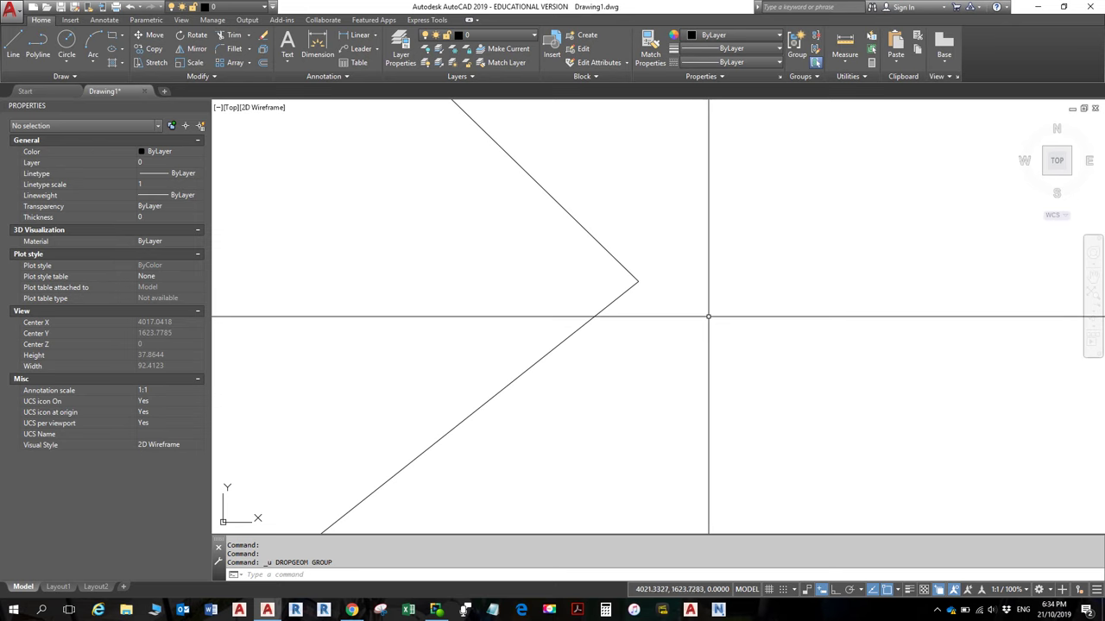
pyautogui.moveTo(703, 293)
pyautogui.mouseDown(button='middle')
pyautogui.moveTo(807, 269)
pyautogui.moveTo(854, 283)
pyautogui.mouseUp(button='middle')
pyautogui.scroll(-15, 772, 264)
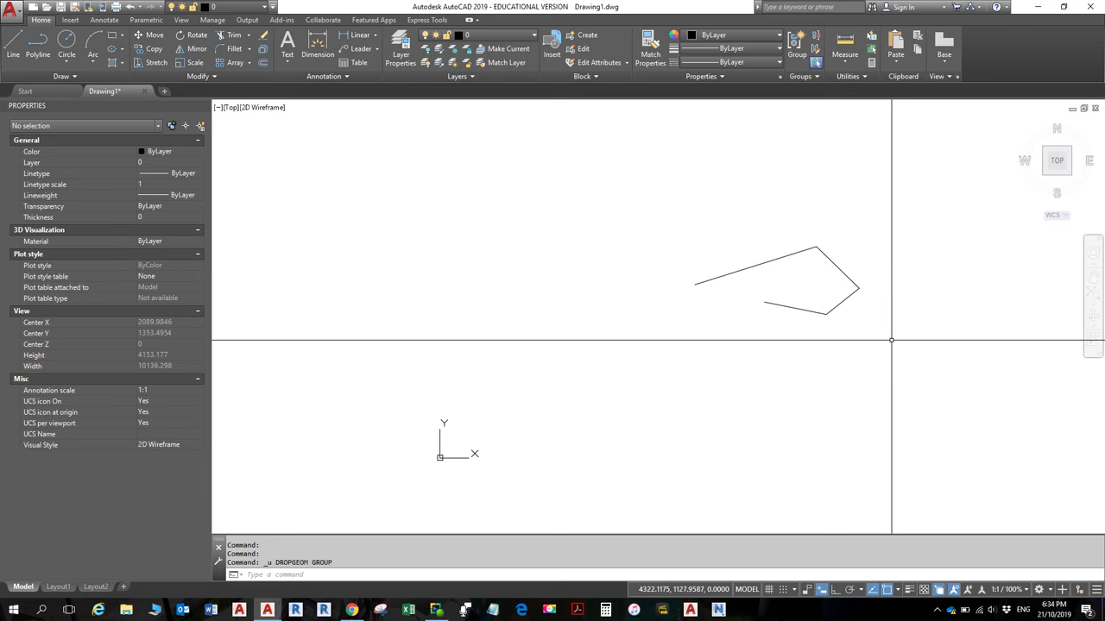
pyautogui.press('alt')
pyautogui.scroll(4, 906, 320)
pyautogui.moveTo(747, 242)
pyautogui.mouseDown(button='middle')
pyautogui.moveTo(637, 330)
pyautogui.moveTo(469, 303)
pyautogui.moveTo(688, 305)
pyautogui.mouseUp(button='middle')
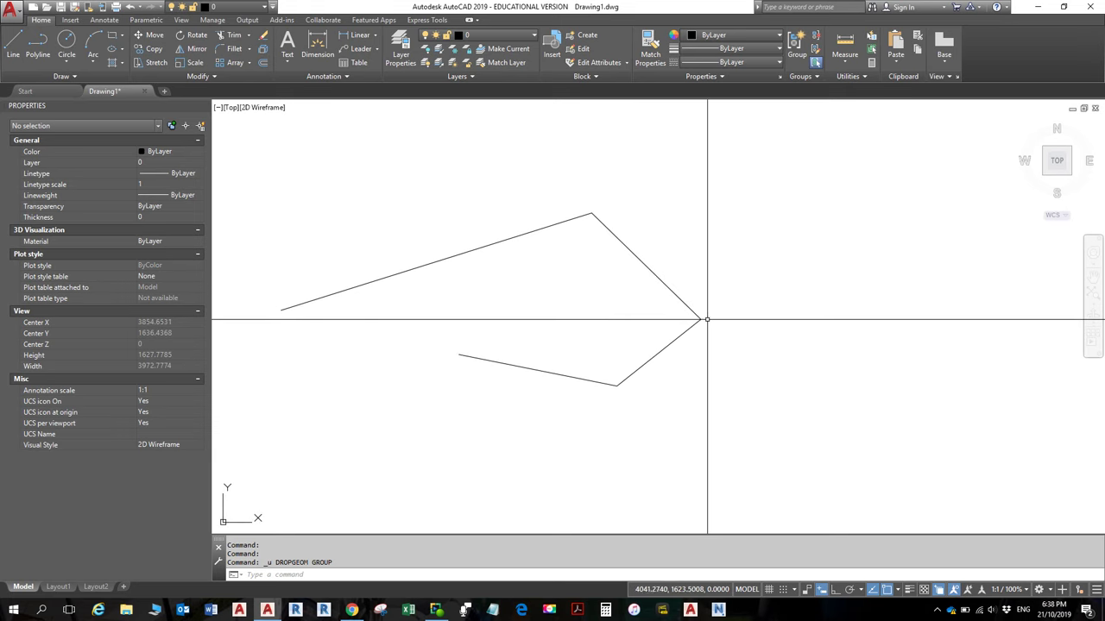
# Magnify the shape's rightmost corner again, pan around it at several zoom levels, and zoom to the drawing extents
pyautogui.scroll(10, 700, 319)
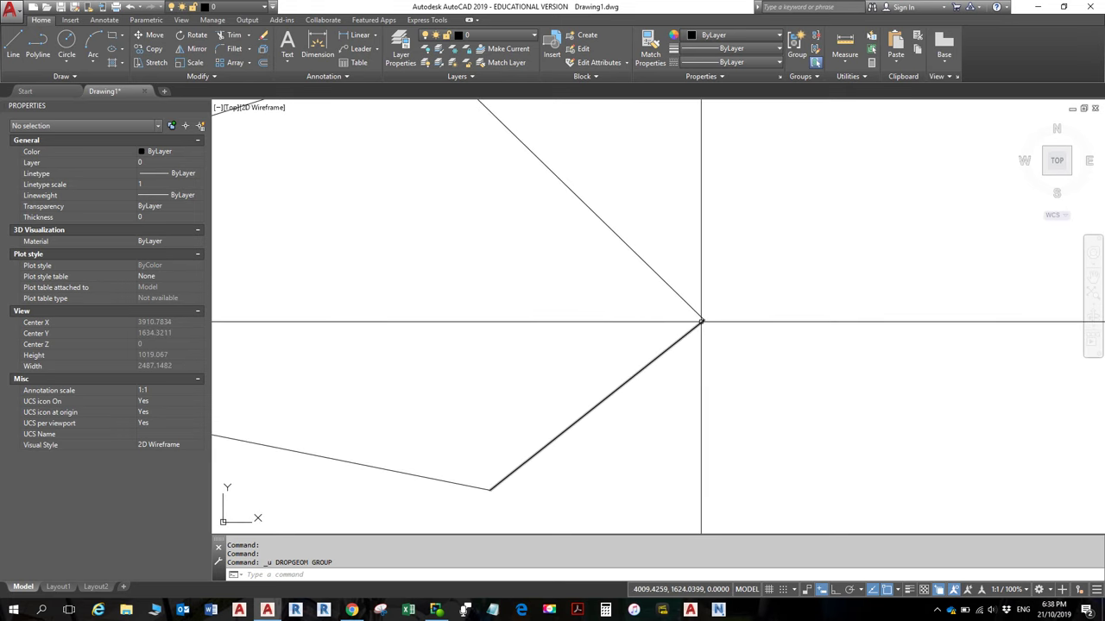
pyautogui.scroll(2, 715, 321)
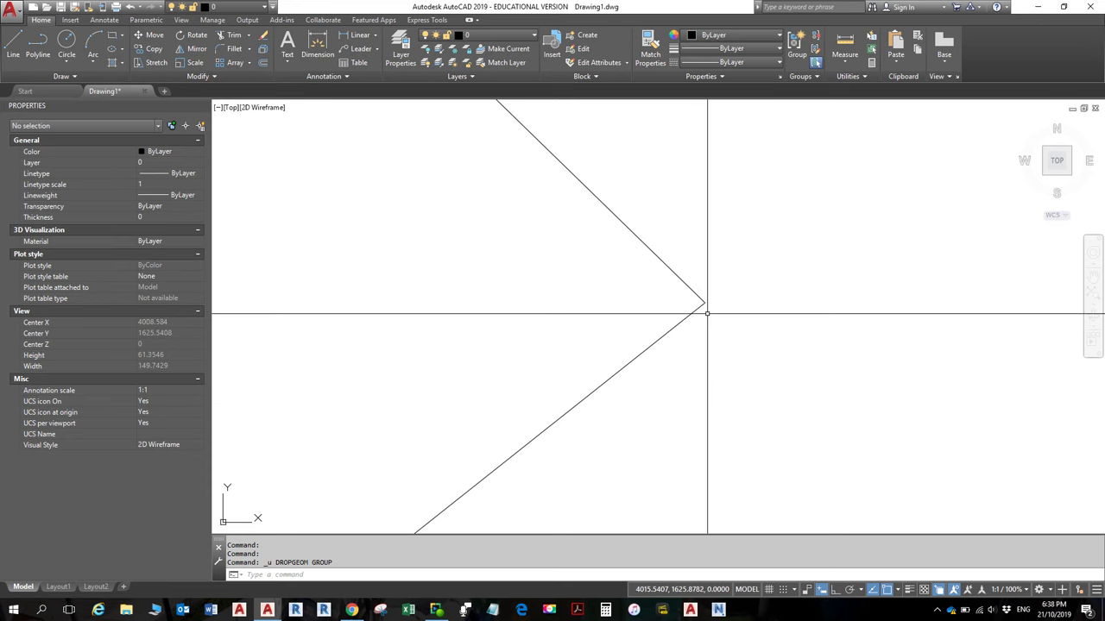
pyautogui.scroll(8, 706, 313)
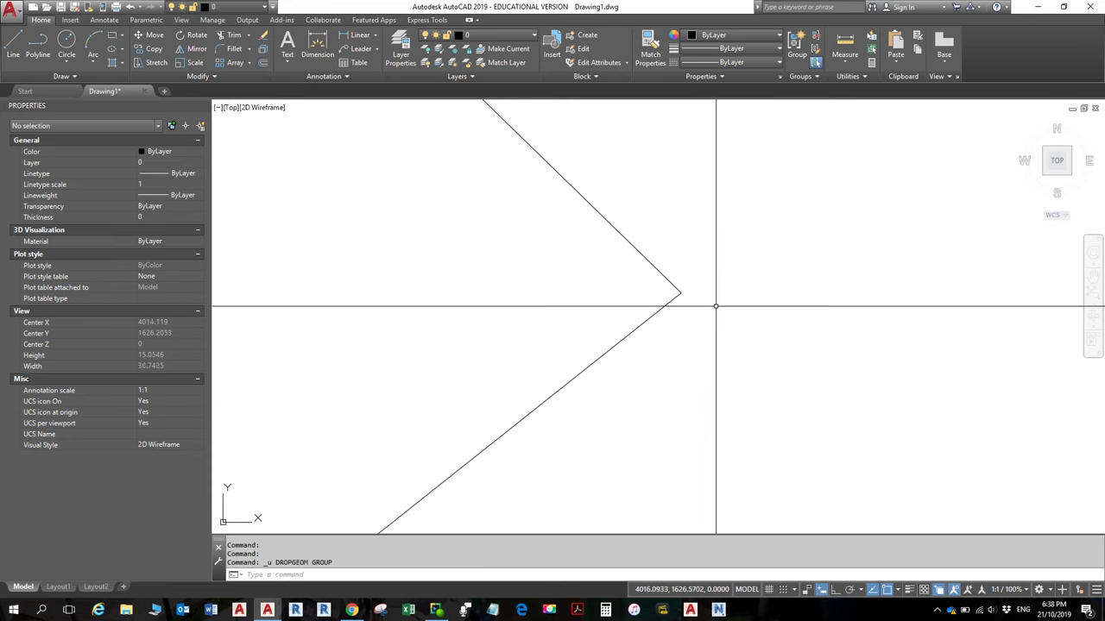
pyautogui.scroll(4, 734, 297)
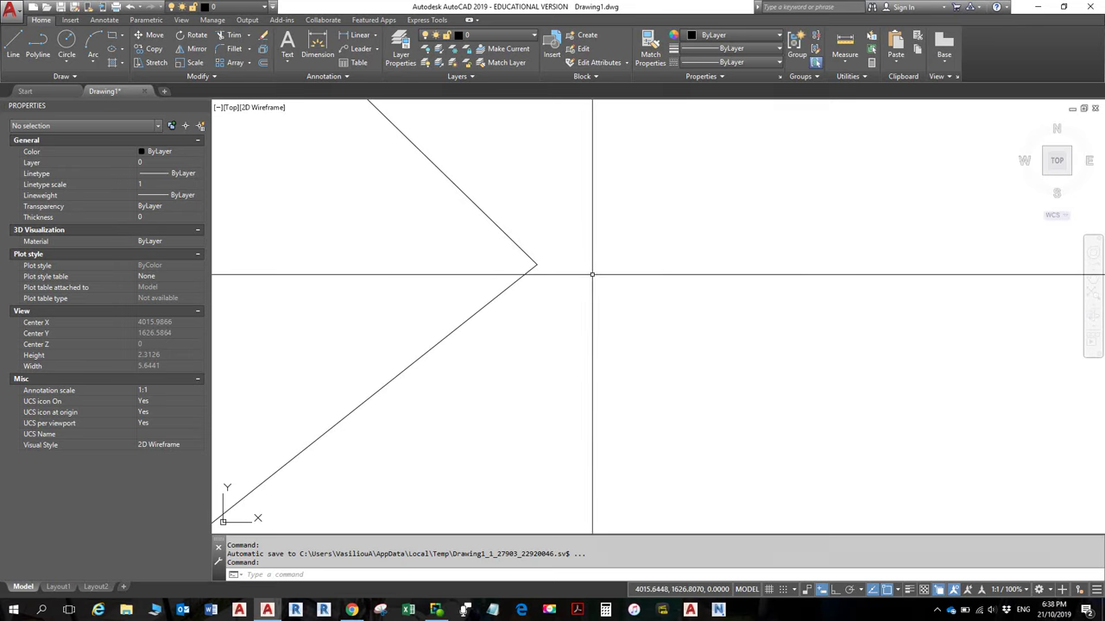
pyautogui.moveTo(556, 269)
pyautogui.mouseDown(button='middle')
pyautogui.moveTo(749, 286)
pyautogui.moveTo(734, 305)
pyautogui.moveTo(755, 317)
pyautogui.mouseUp(button='middle')
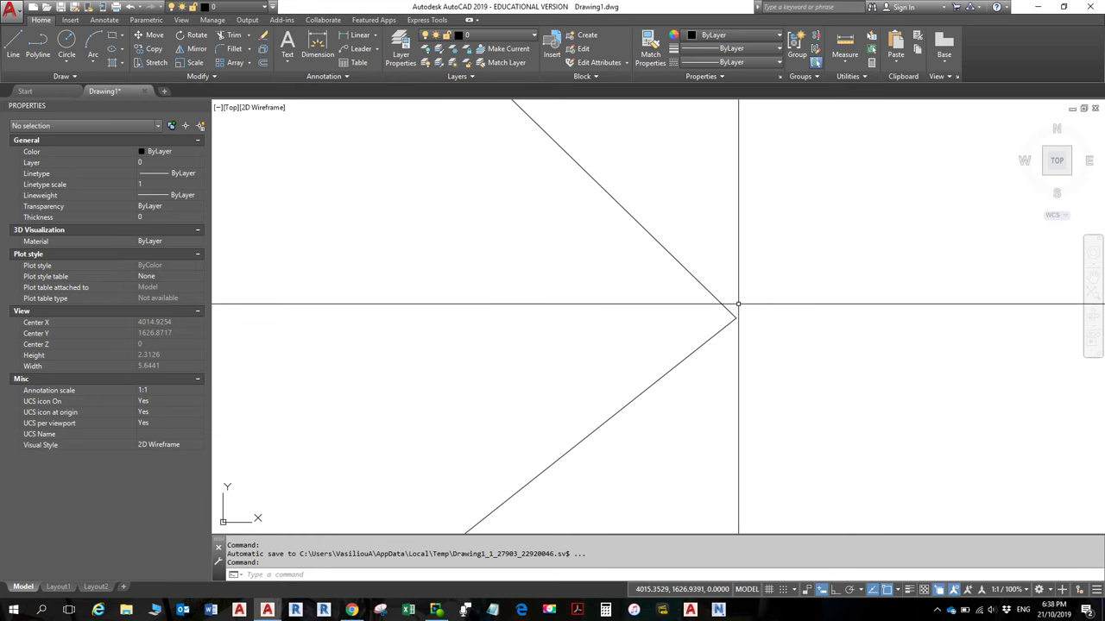
pyautogui.moveTo(739, 305)
pyautogui.mouseDown(button='middle')
pyautogui.moveTo(702, 306)
pyautogui.moveTo(727, 297)
pyautogui.mouseUp(button='middle')
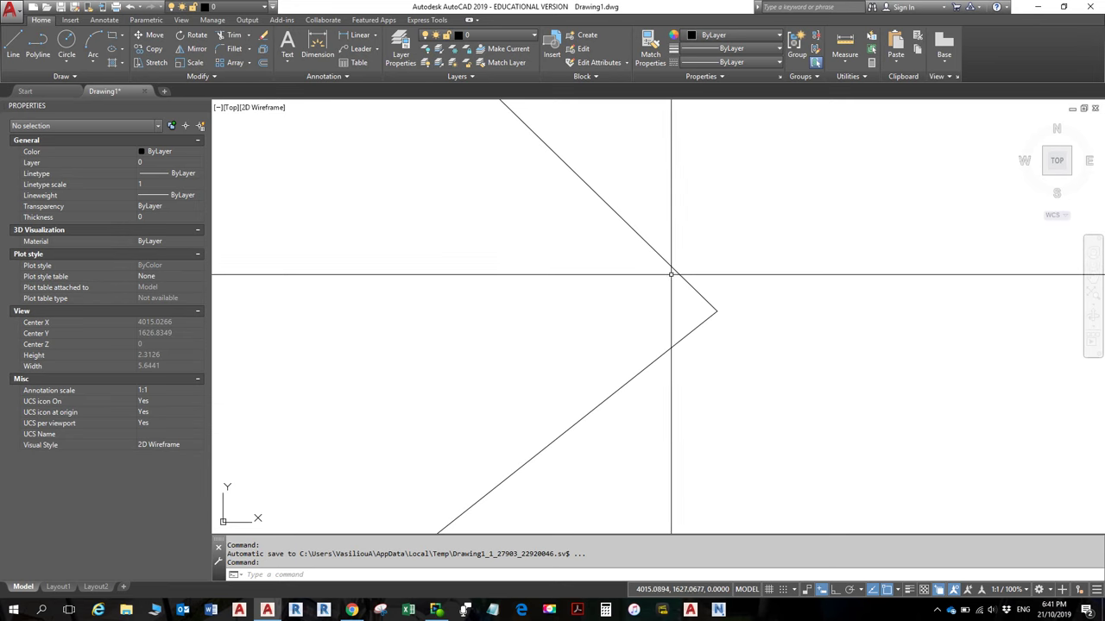
pyautogui.scroll(3, 676, 293)
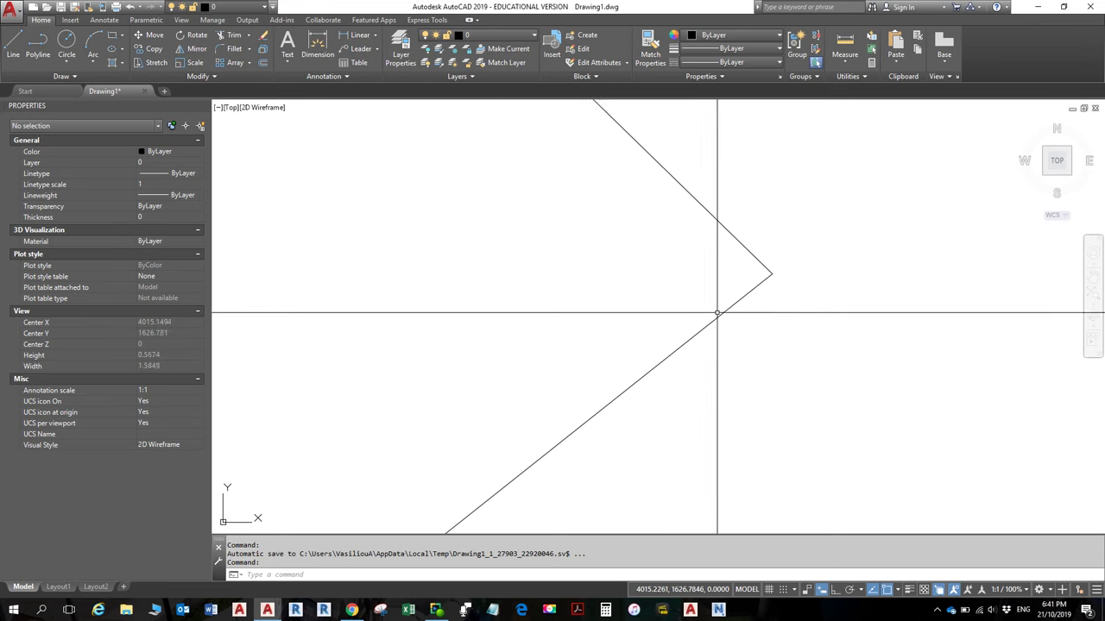
pyautogui.moveTo(682, 309); pyautogui.dragTo(622, 340, button='middle')
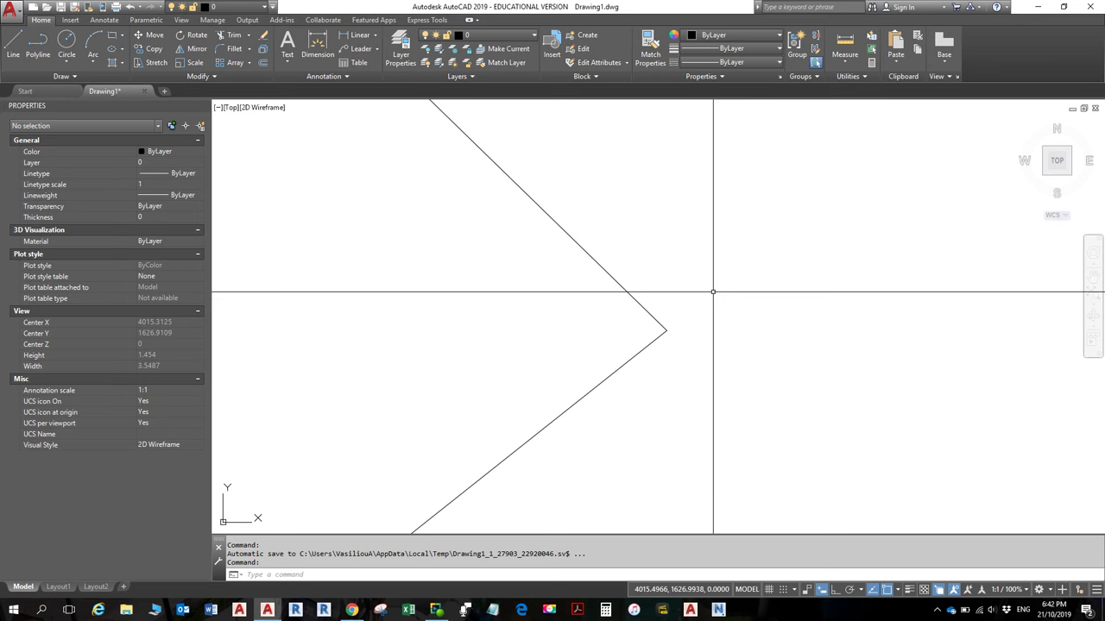
pyautogui.middleClick(654, 284)
pyautogui.middleClick(654, 284)
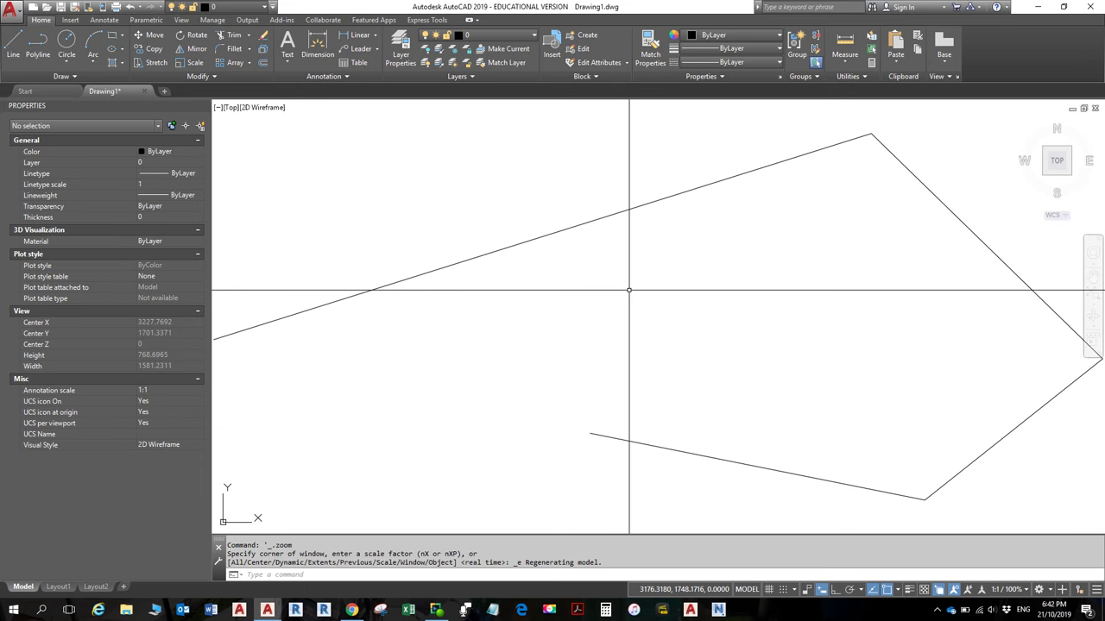
# Zoom deep into the empty area away from the shape, and restore the view with Zoom Extents
pyautogui.scroll(-4, 713, 292)
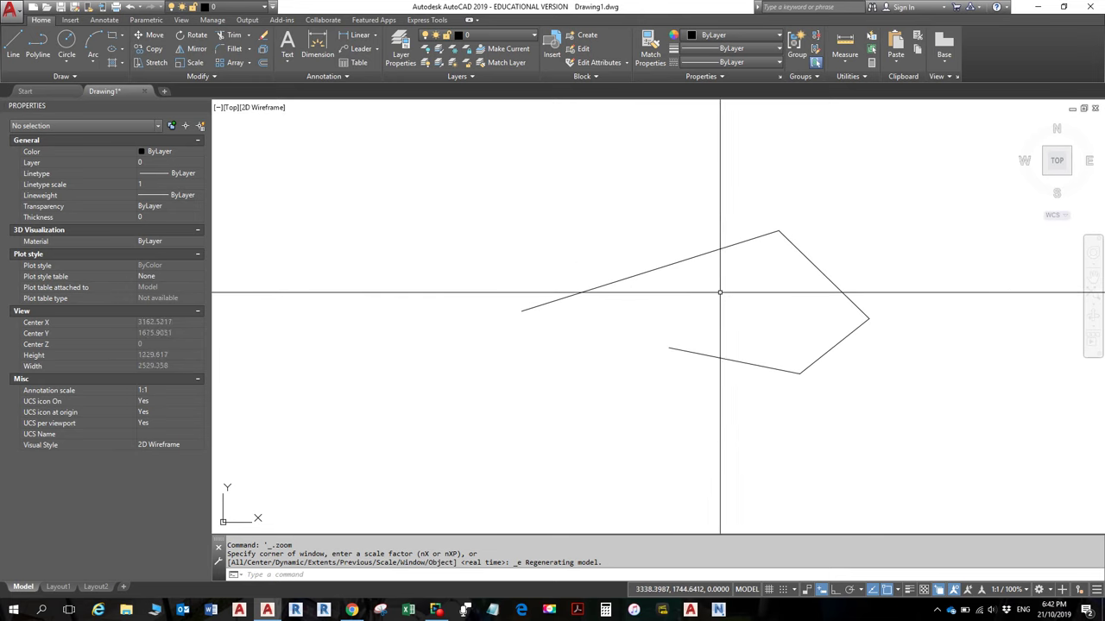
pyautogui.moveTo(713, 291); pyautogui.dragTo(607, 277, button='middle')
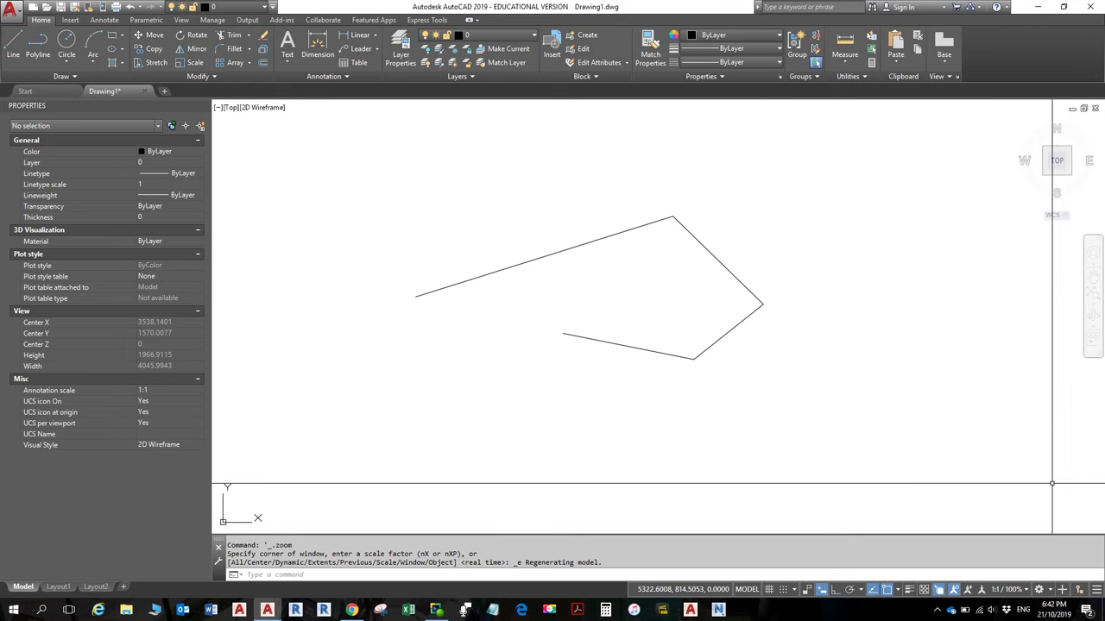
pyautogui.scroll(20, 1052, 484)
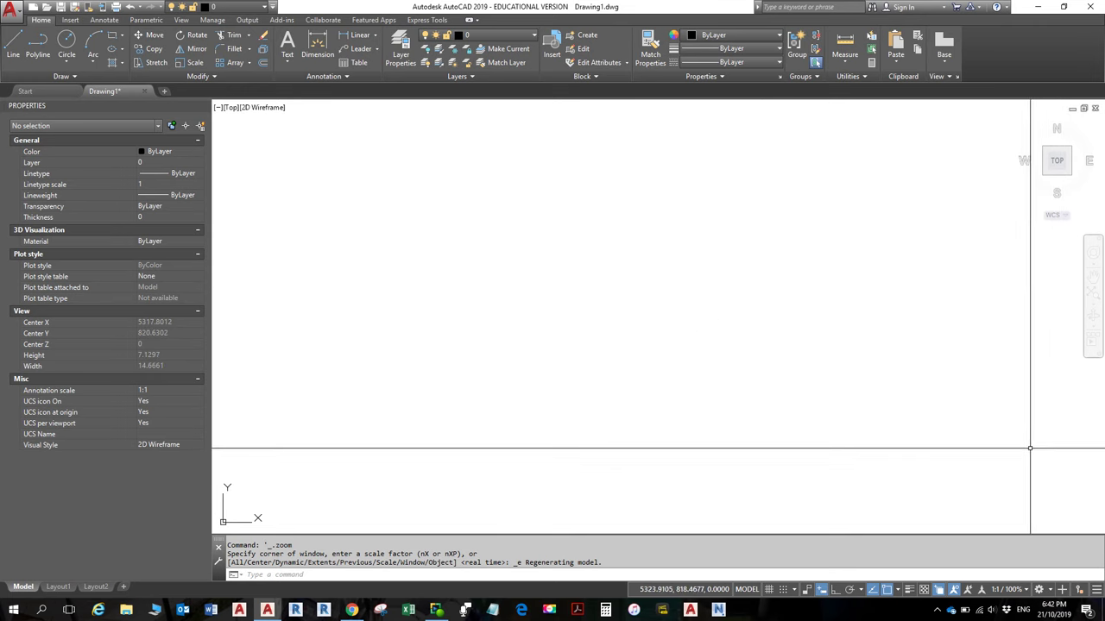
pyautogui.scroll(-8, 814, 328)
pyautogui.scroll(8, 693, 303)
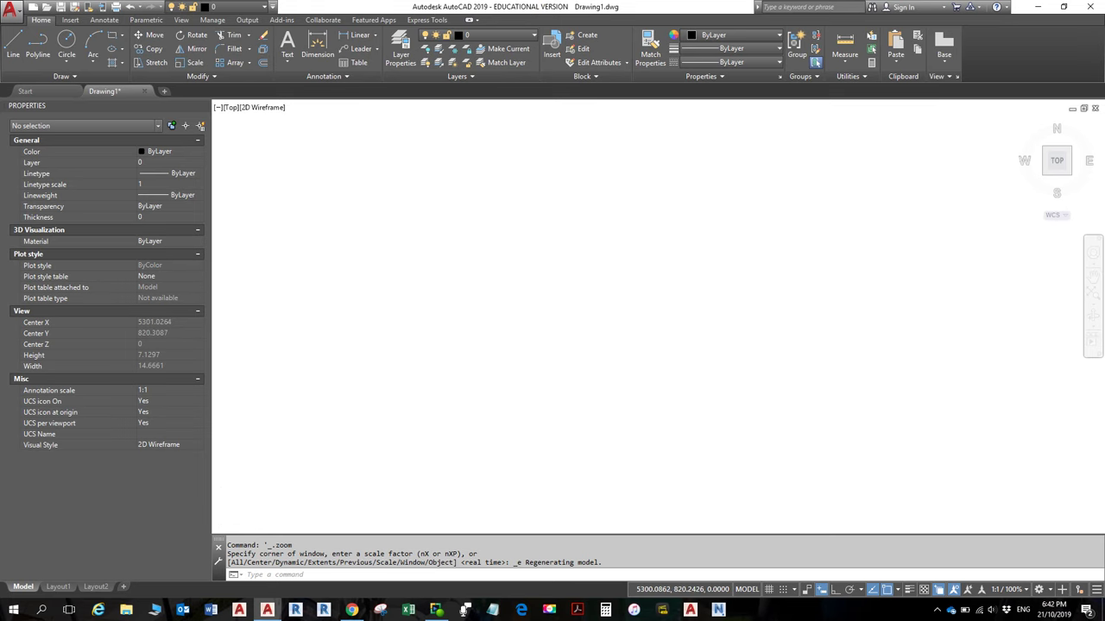
pyautogui.middleClick(600, 316)
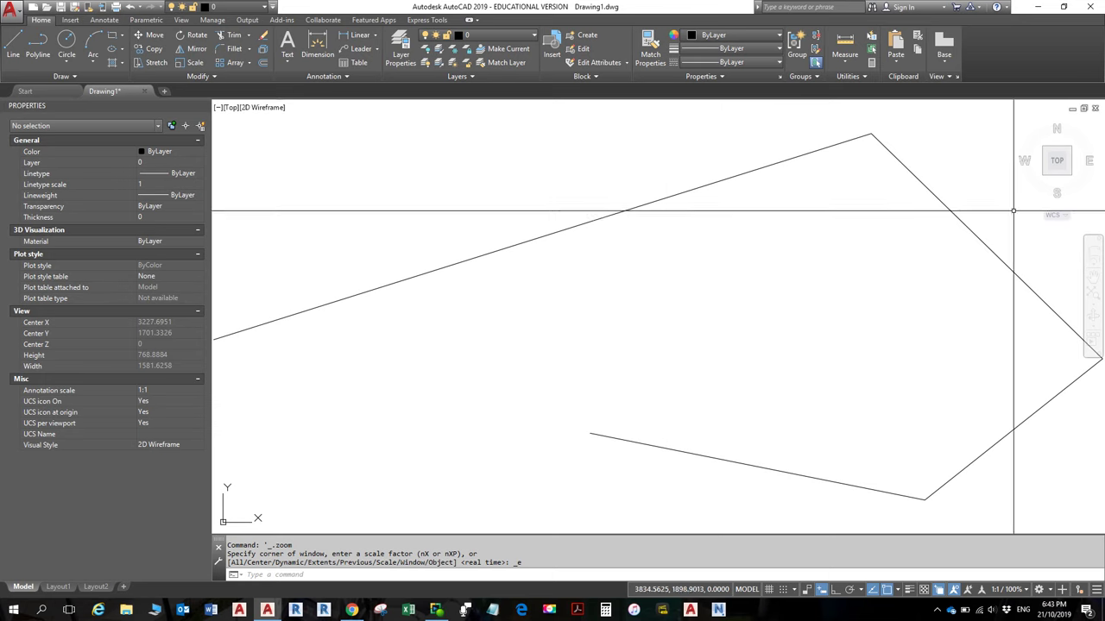
# Pan the shape across the drawing area with the Pan tool, exit it, and pan again directly without the command
pyautogui.click(1092, 278)
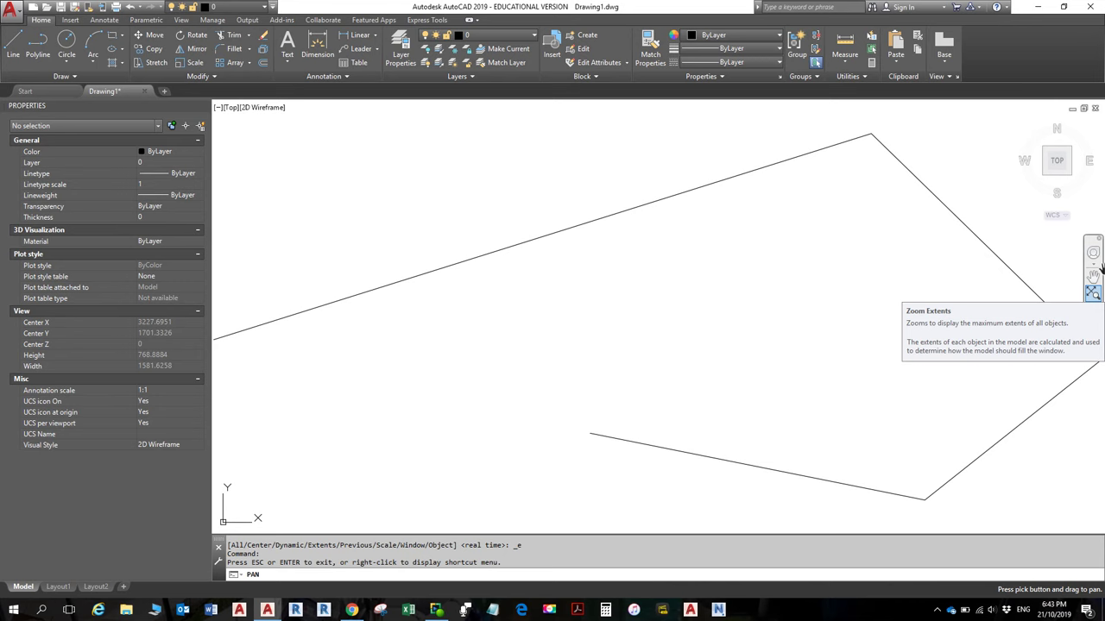
pyautogui.moveTo(751, 332)
pyautogui.mouseDown()
pyautogui.moveTo(765, 337)
pyautogui.moveTo(665, 322)
pyautogui.moveTo(358, 320)
pyautogui.moveTo(419, 335)
pyautogui.moveTo(849, 217)
pyautogui.moveTo(333, 227)
pyautogui.moveTo(547, 336)
pyautogui.moveTo(525, 315)
pyautogui.mouseUp()
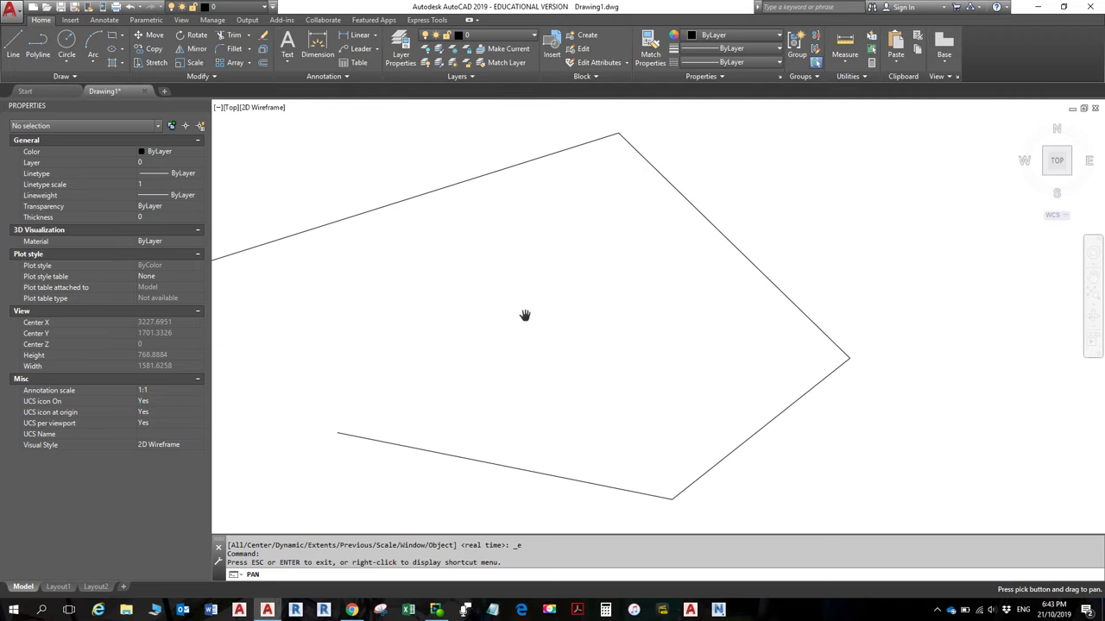
pyautogui.rightClick(641, 252)
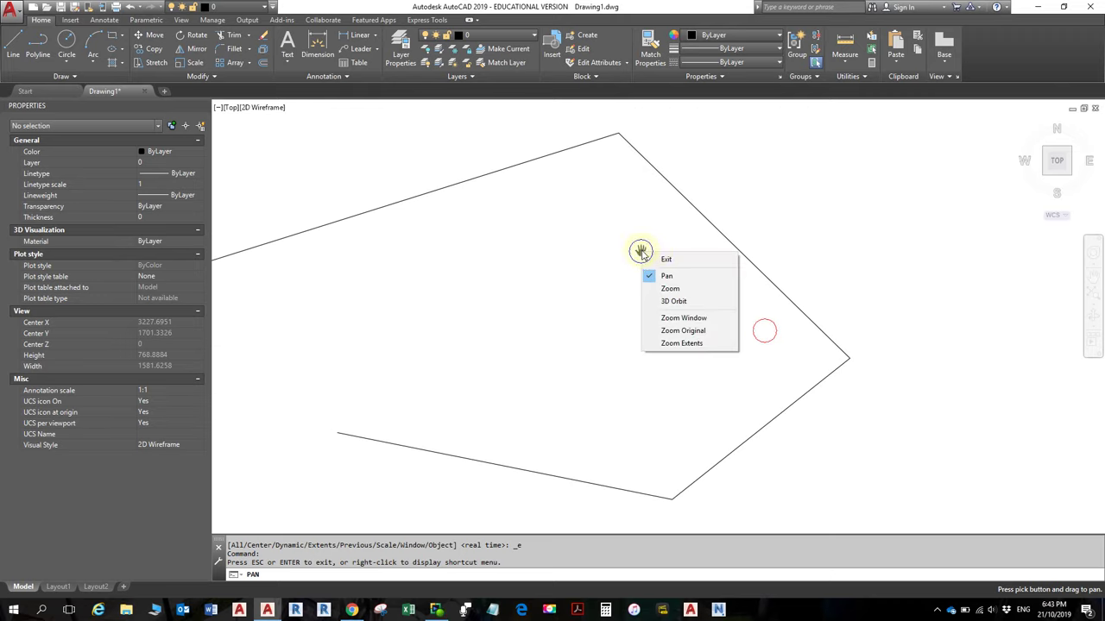
pyautogui.click(662, 259)
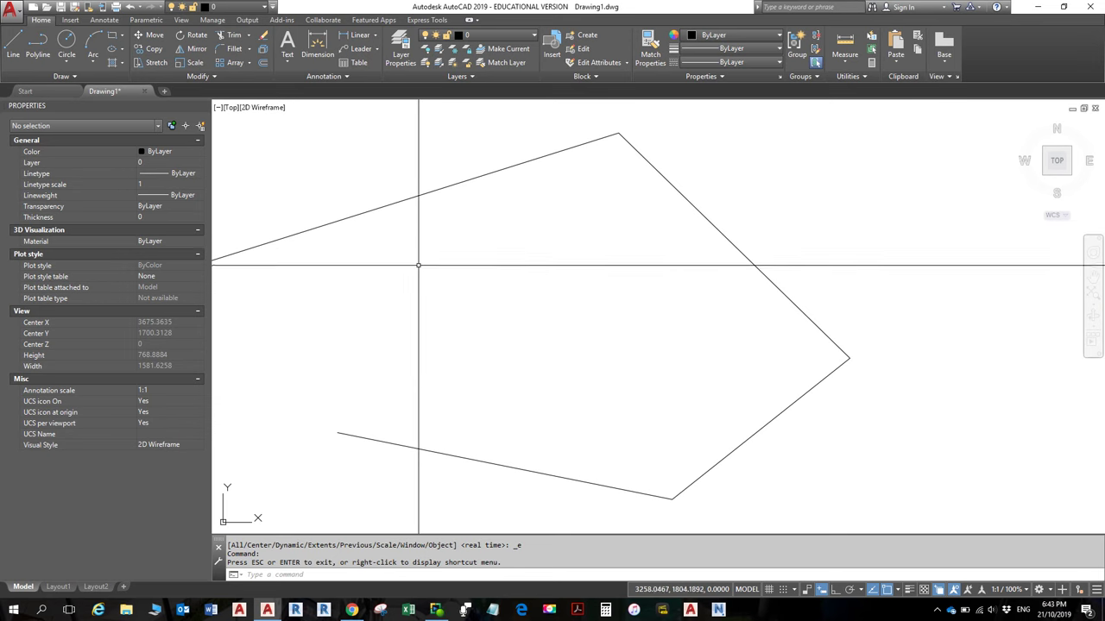
pyautogui.moveTo(703, 296); pyautogui.dragTo(581, 301)
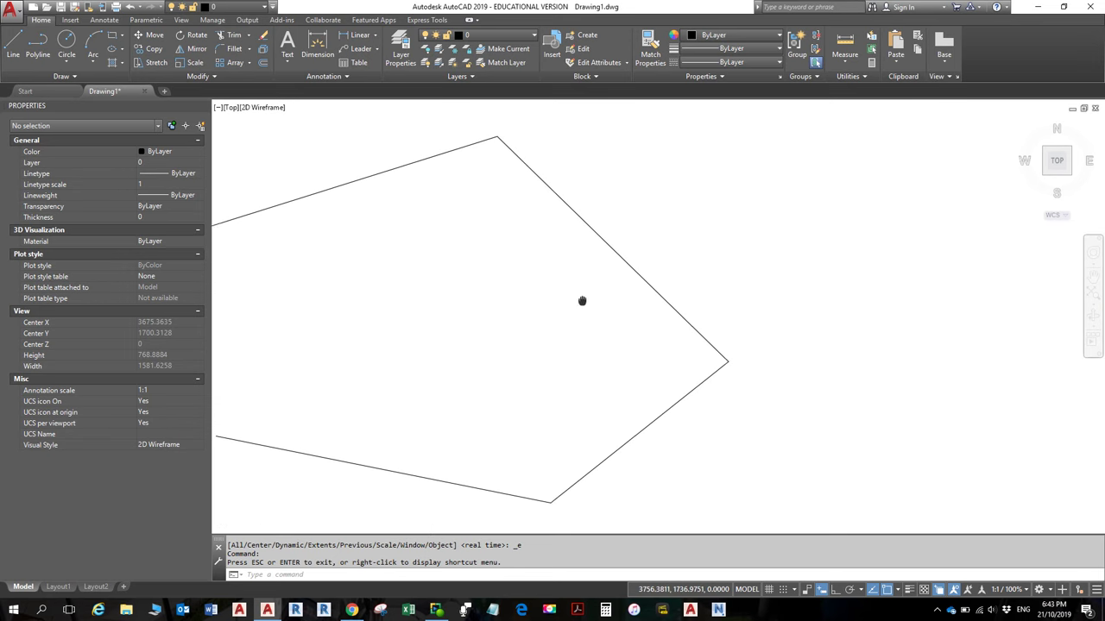
pyautogui.moveTo(581, 301)
pyautogui.mouseDown(button='middle')
pyautogui.moveTo(526, 303)
pyautogui.moveTo(944, 322)
pyautogui.moveTo(872, 319)
pyautogui.moveTo(888, 311)
pyautogui.mouseUp(button='middle')
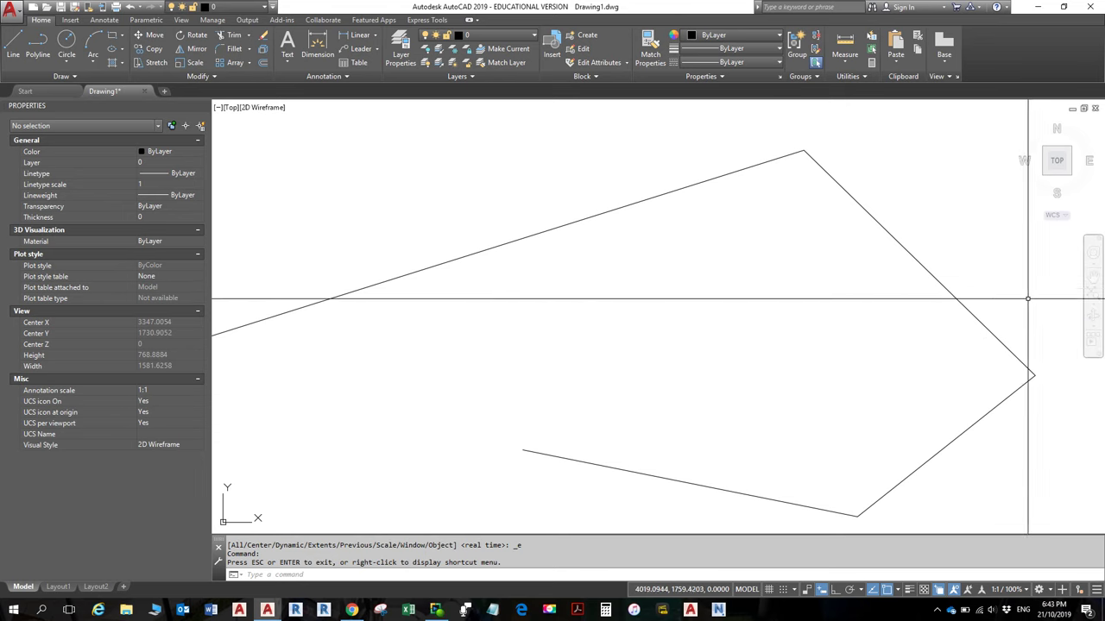
# Zoom in close to the shape's lower sloping segment and restore the whole drawing with Zoom Extents
pyautogui.scroll(10, 1010, 442)
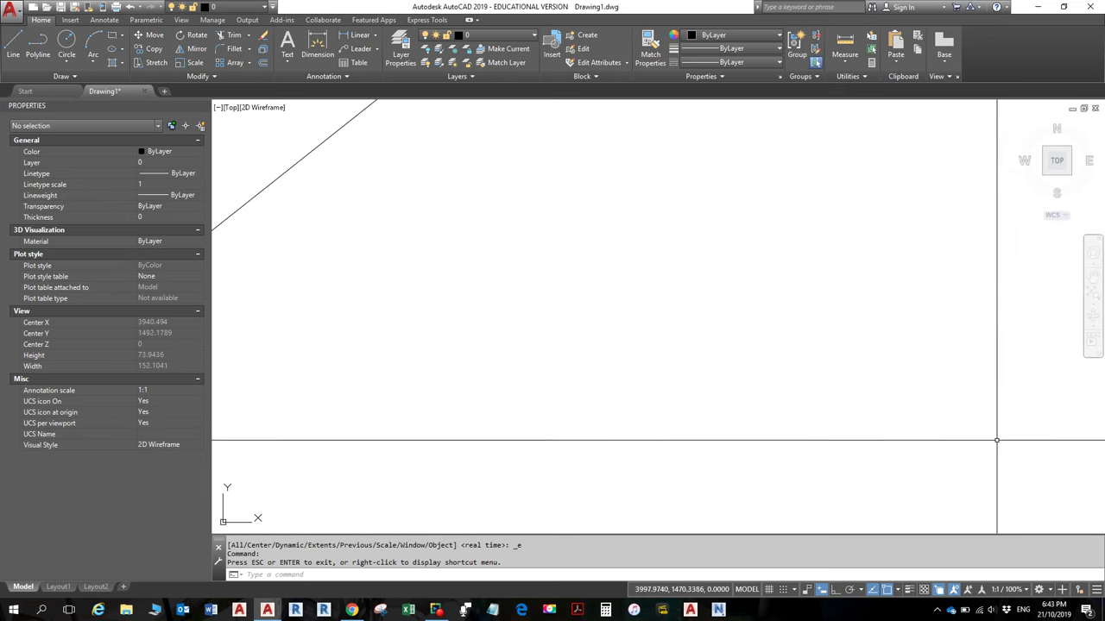
pyautogui.click(1091, 294)
pyautogui.click(1090, 291)
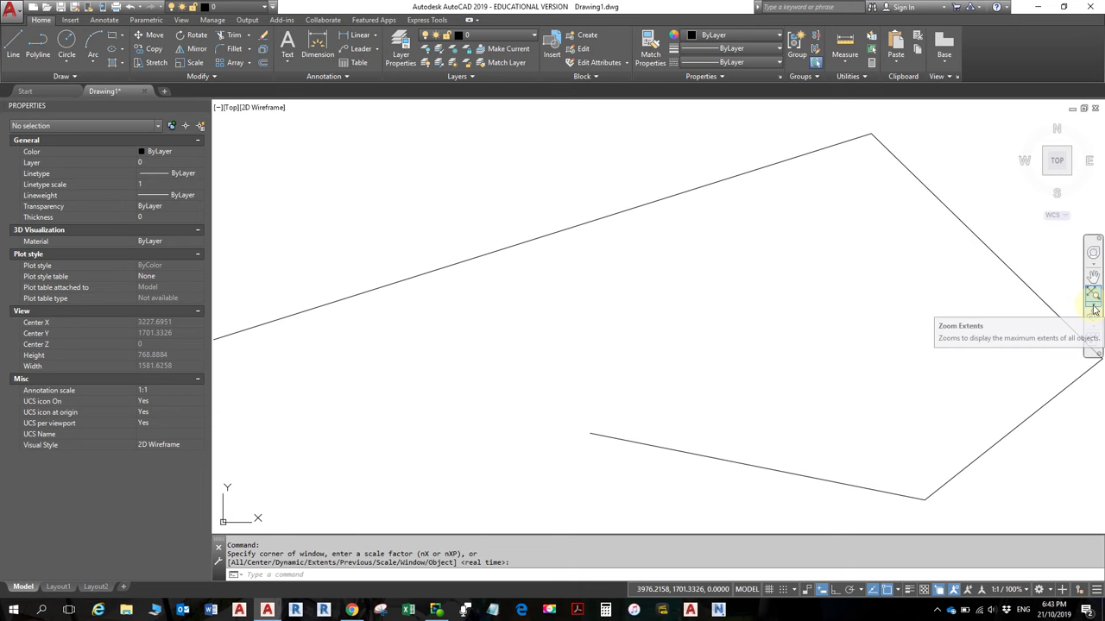
# Magnify the shape's topmost corner with Zoom Window, framing a small rectangle around it
pyautogui.click(1092, 307)
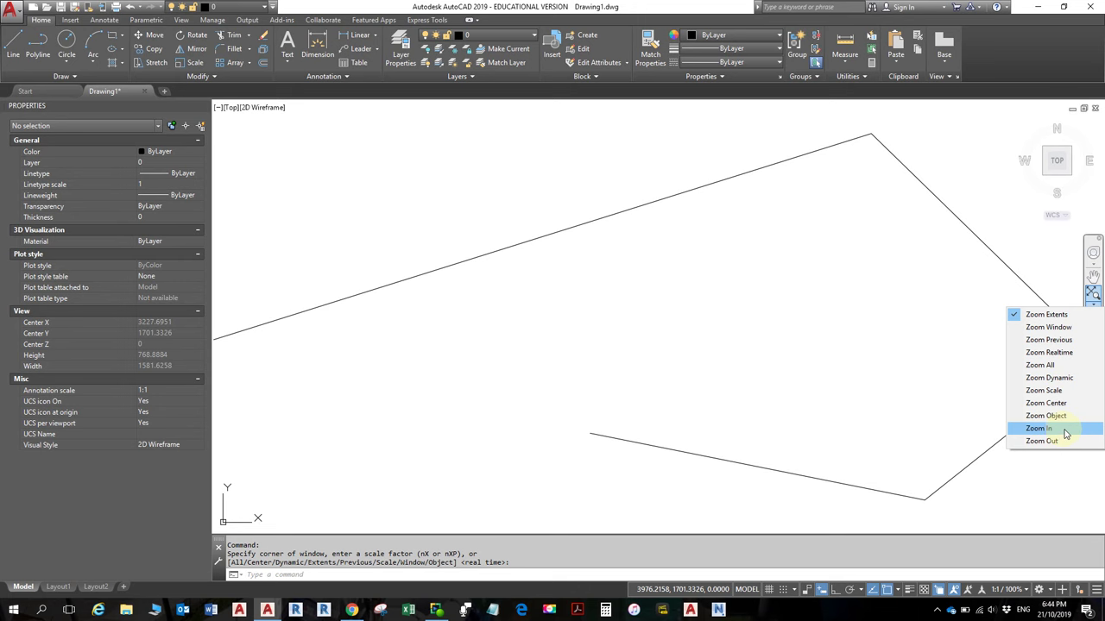
pyautogui.click(1063, 329)
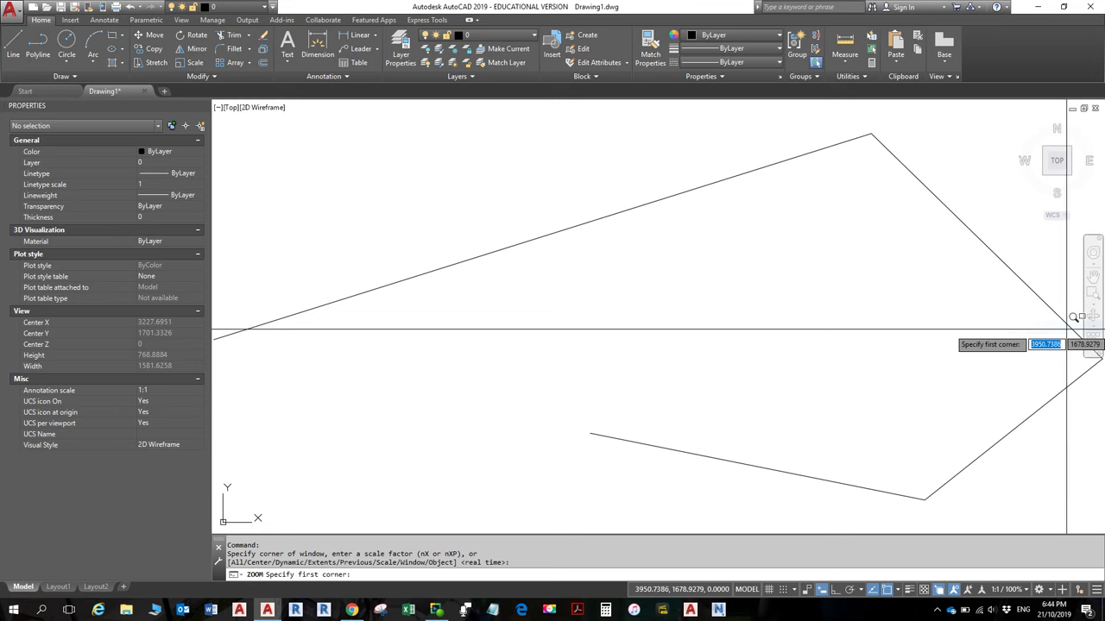
pyautogui.click(860, 122)
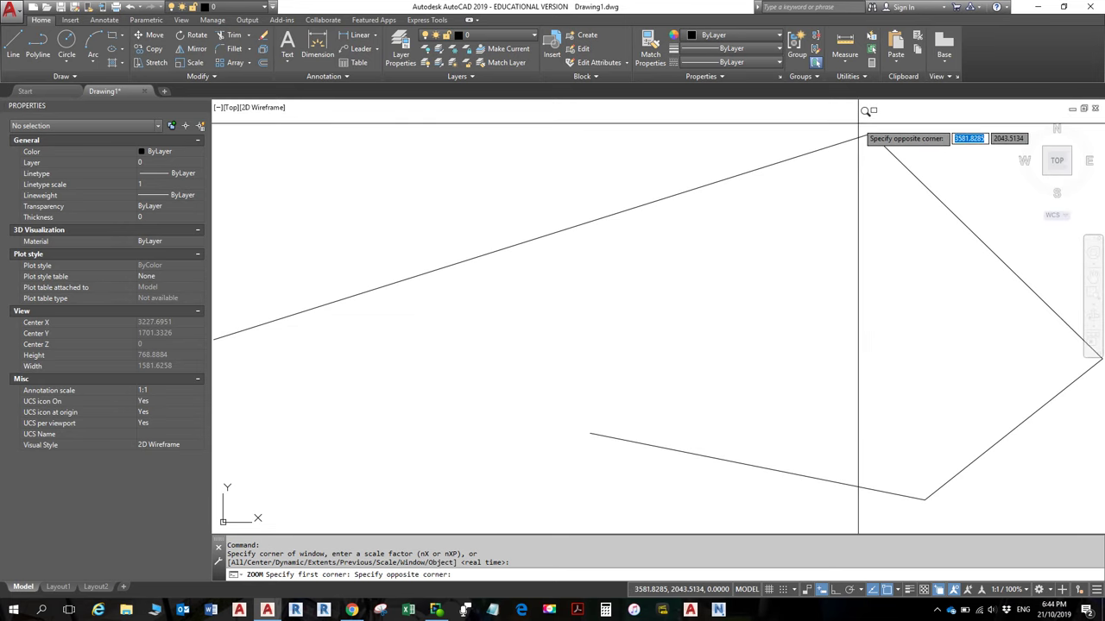
pyautogui.click(897, 148)
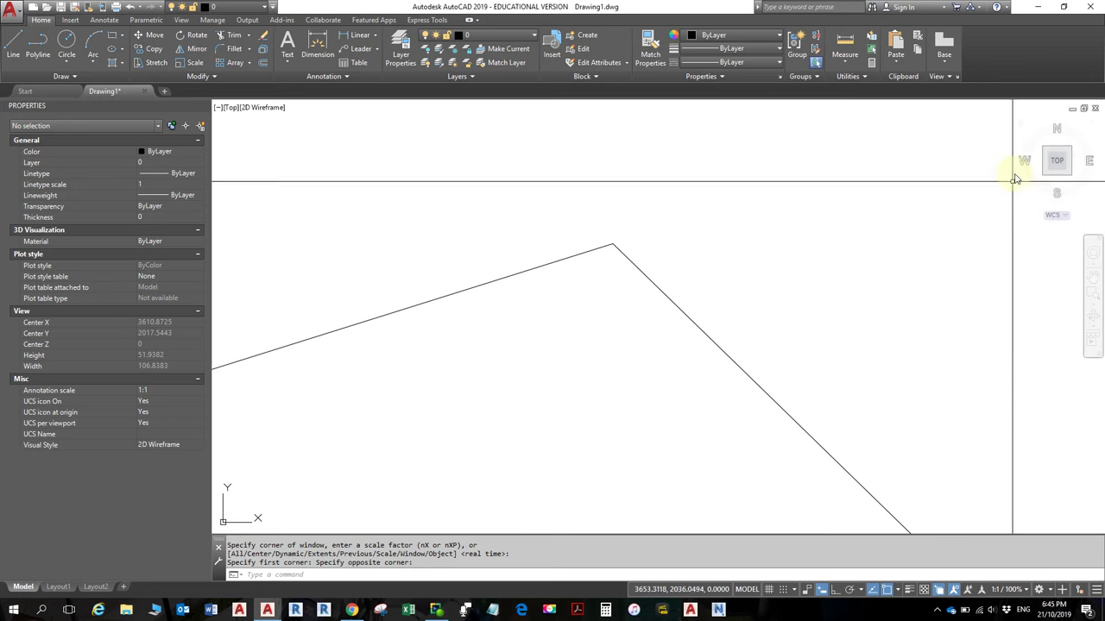
# Orbit the drawing into an angled 3D view, zoom out to the whole shape, and reposition it near the centre
pyautogui.moveTo(717, 276)
pyautogui.keyDown('shift'); pyautogui.mouseDown(button='middle')
pyautogui.moveTo(734, 155)
pyautogui.moveTo(748, 192)
pyautogui.moveTo(744, 226)
pyautogui.moveTo(791, 274)
pyautogui.moveTo(829, 284)
pyautogui.mouseUp(button='middle'); pyautogui.keyUp('shift')
pyautogui.scroll(-8, 748, 191)
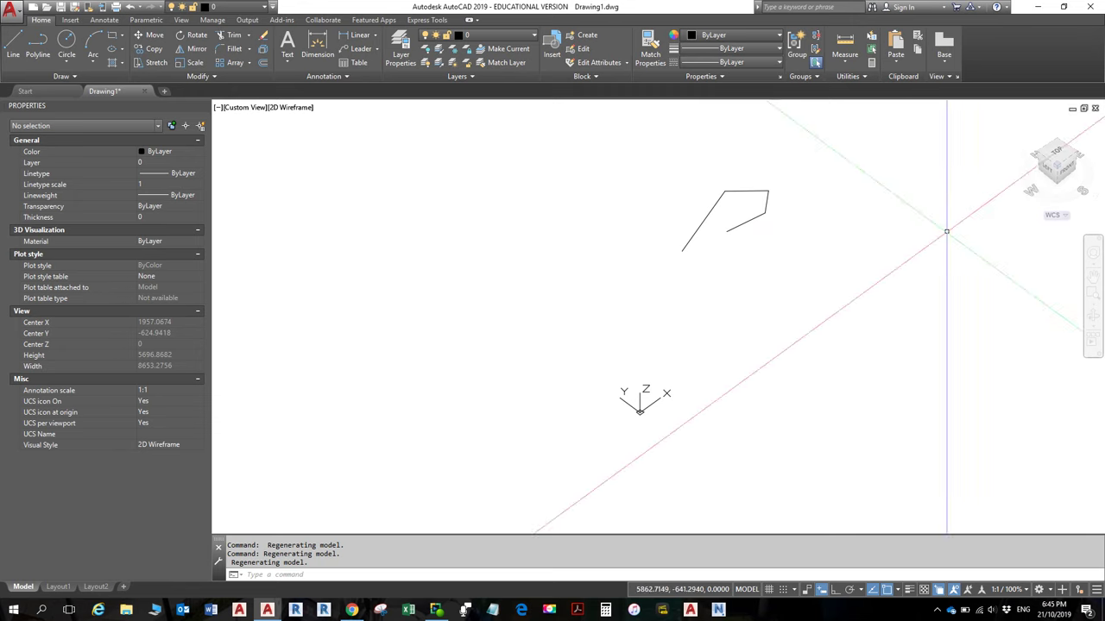
pyautogui.moveTo(873, 257); pyautogui.dragTo(796, 317, button='middle')
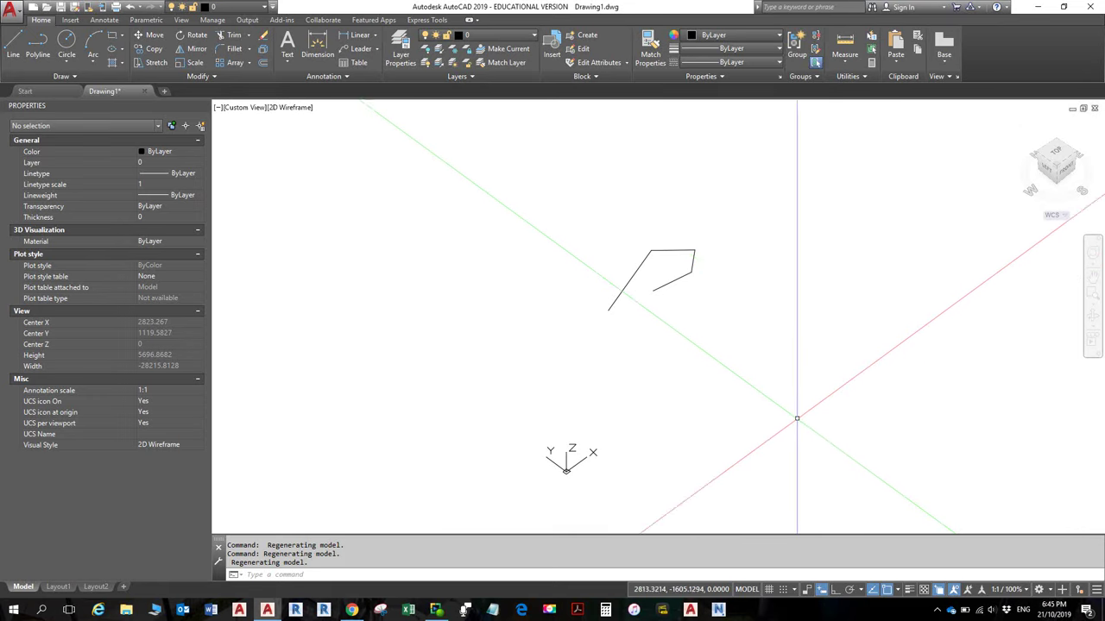
pyautogui.moveTo(731, 376)
pyautogui.mouseDown(button='middle')
pyautogui.moveTo(719, 360)
pyautogui.moveTo(907, 407)
pyautogui.moveTo(683, 352)
pyautogui.moveTo(720, 303)
pyautogui.moveTo(805, 391)
pyautogui.moveTo(702, 389)
pyautogui.moveTo(717, 375)
pyautogui.moveTo(705, 365)
pyautogui.moveTo(777, 302)
pyautogui.moveTo(695, 268)
pyautogui.moveTo(709, 436)
pyautogui.moveTo(708, 230)
pyautogui.moveTo(717, 343)
pyautogui.moveTo(692, 339)
pyautogui.moveTo(693, 359)
pyautogui.mouseUp(button='middle')
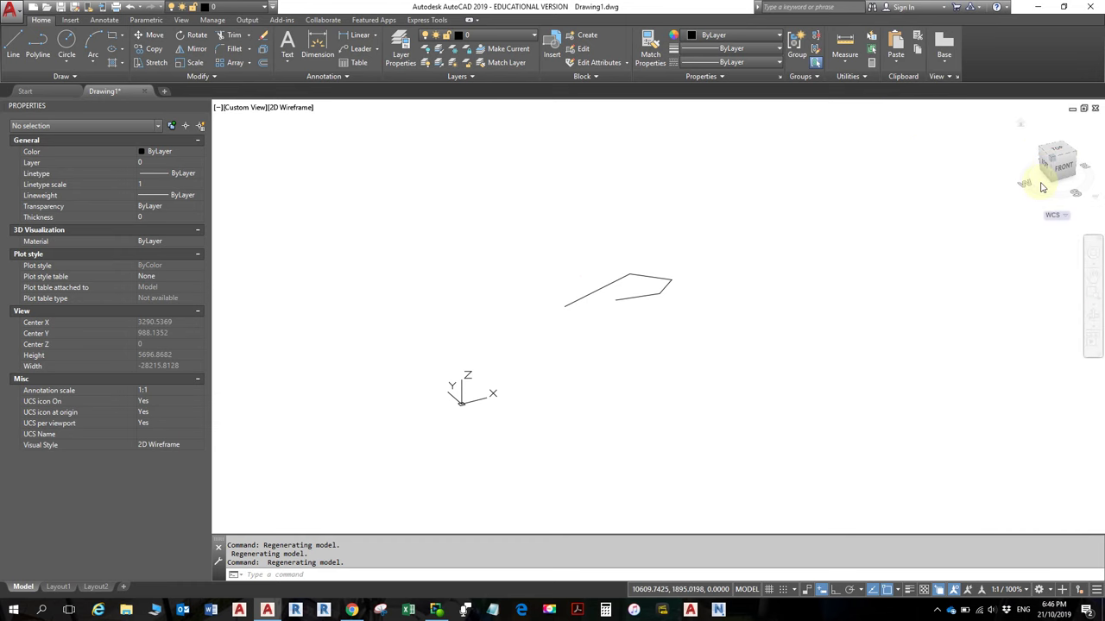
pyautogui.press('alt')
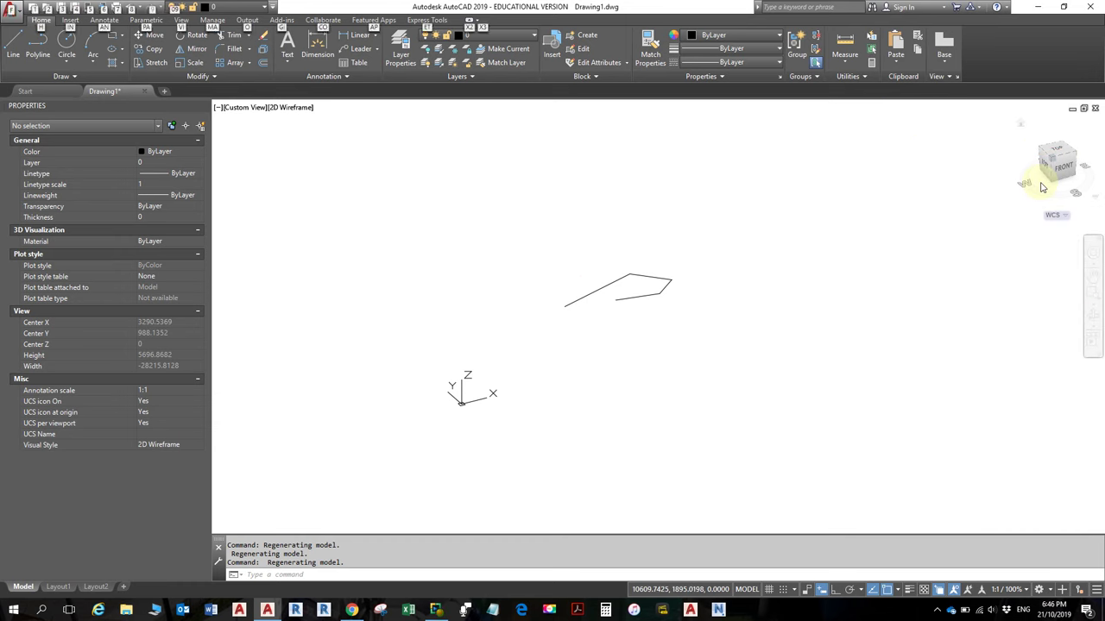
pyautogui.press('alt')
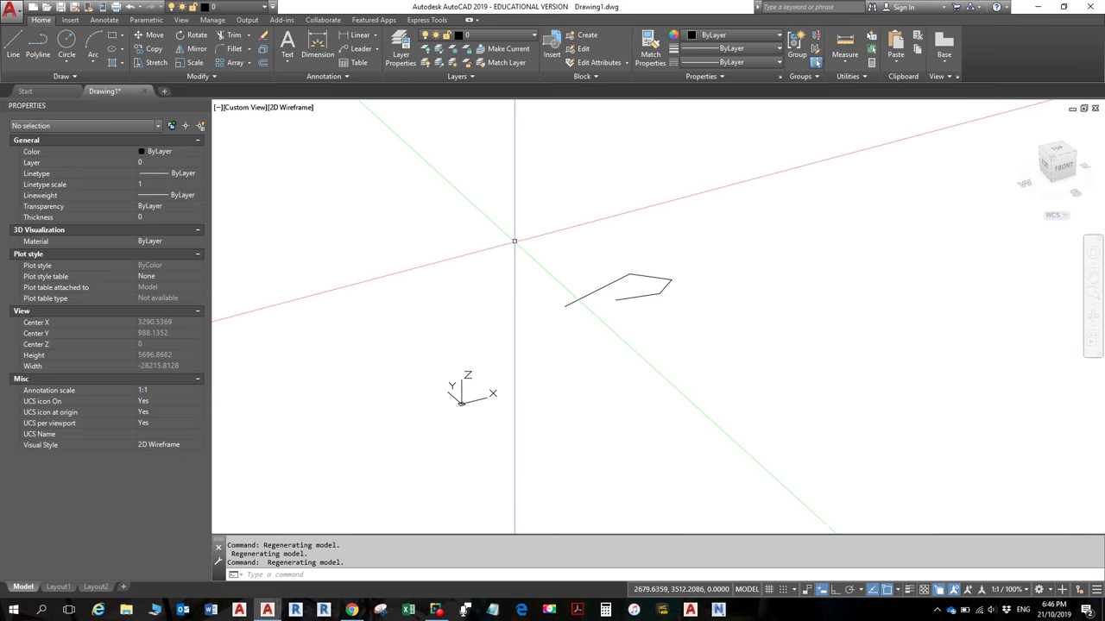
pyautogui.click(518, 238)
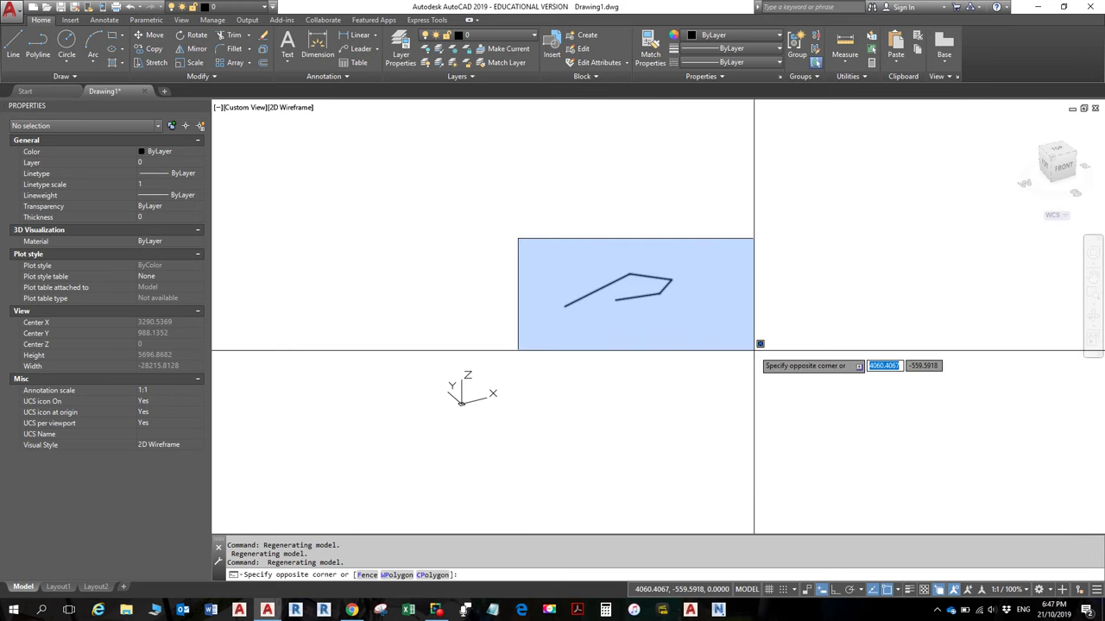
pyautogui.press('Escape')
pyautogui.press('Escape')
pyautogui.press('Escape')
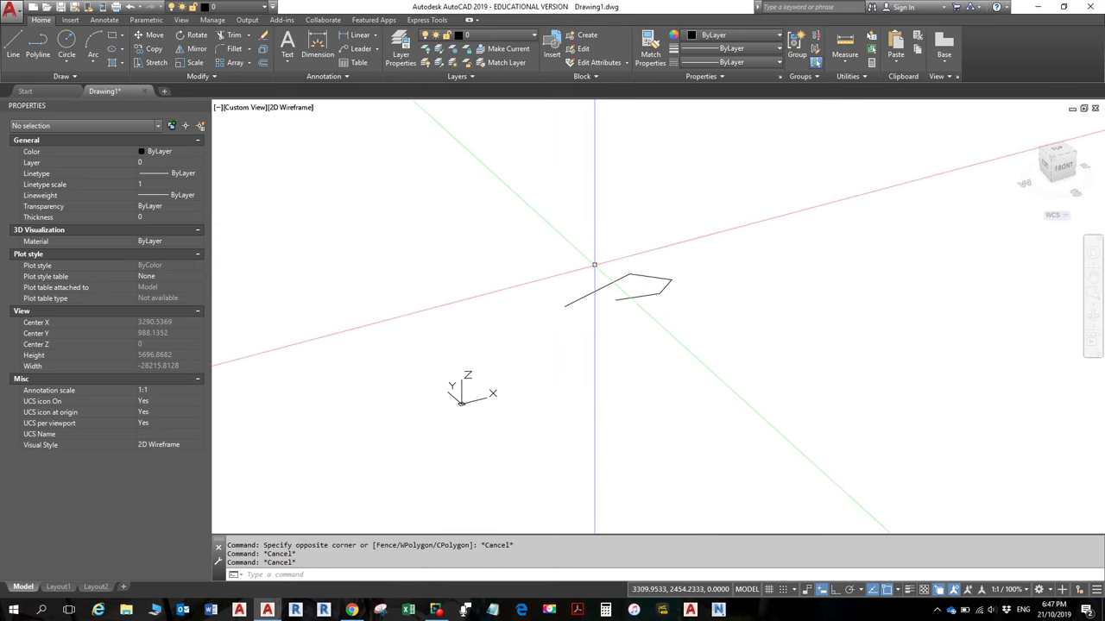
# Select all four lines of the shape with a window and set their thickness to 2000
pyautogui.click(515, 226)
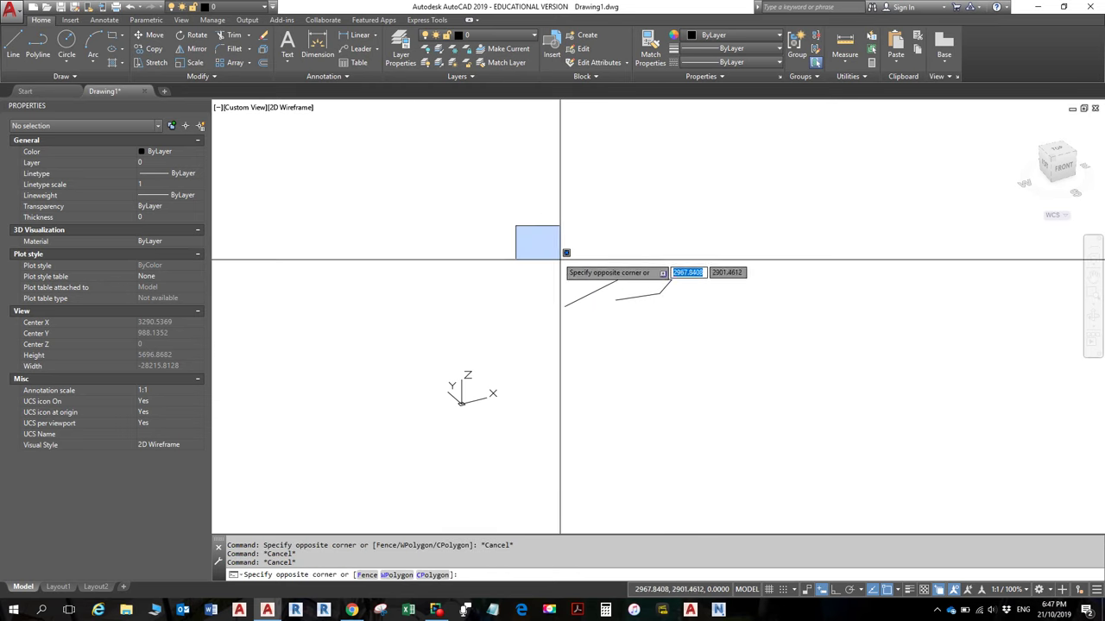
pyautogui.click(722, 339)
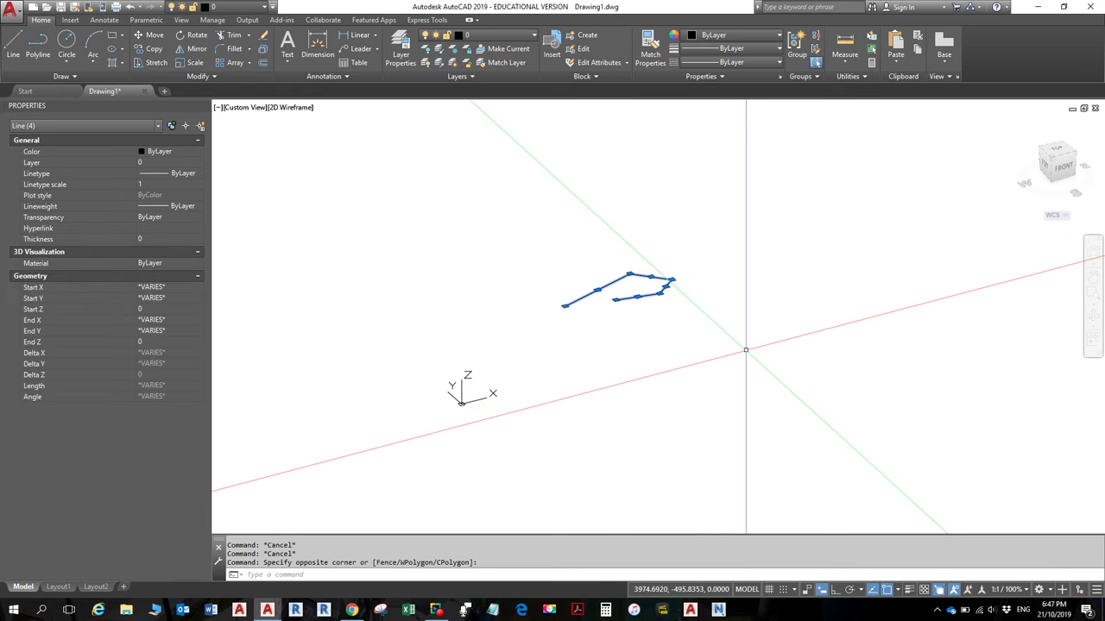
pyautogui.moveTo(553, 244)
pyautogui.mouseDown()
pyautogui.moveTo(536, 284)
pyautogui.moveTo(529, 330)
pyautogui.moveTo(612, 376)
pyautogui.moveTo(726, 340)
pyautogui.moveTo(756, 256)
pyautogui.moveTo(706, 200)
pyautogui.moveTo(573, 257)
pyautogui.moveTo(579, 195)
pyautogui.mouseUp()
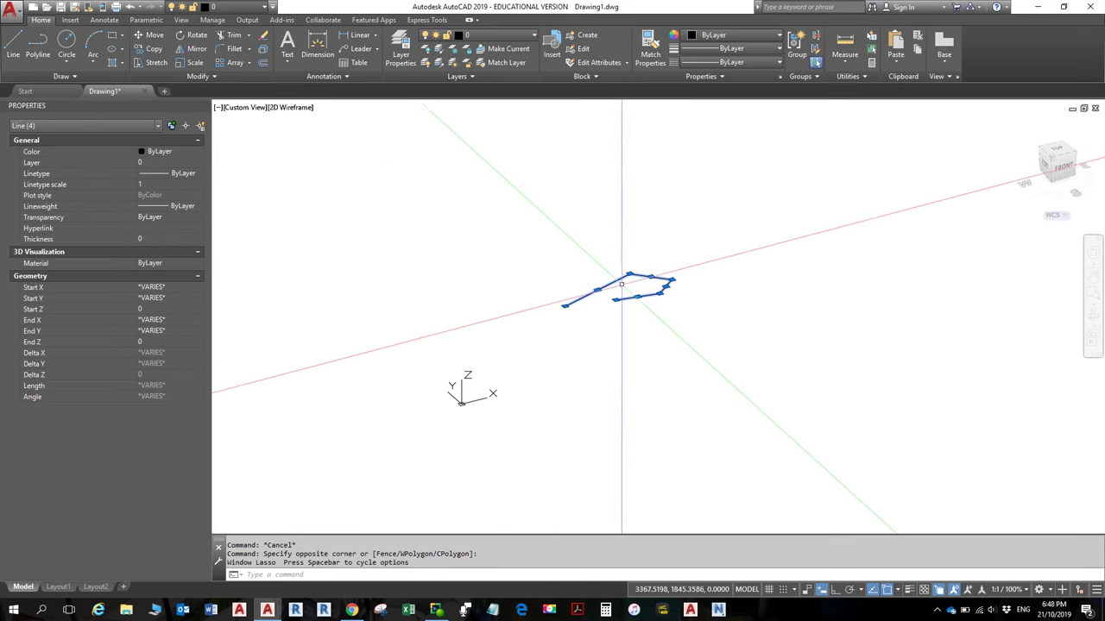
pyautogui.scroll(5, 621, 285)
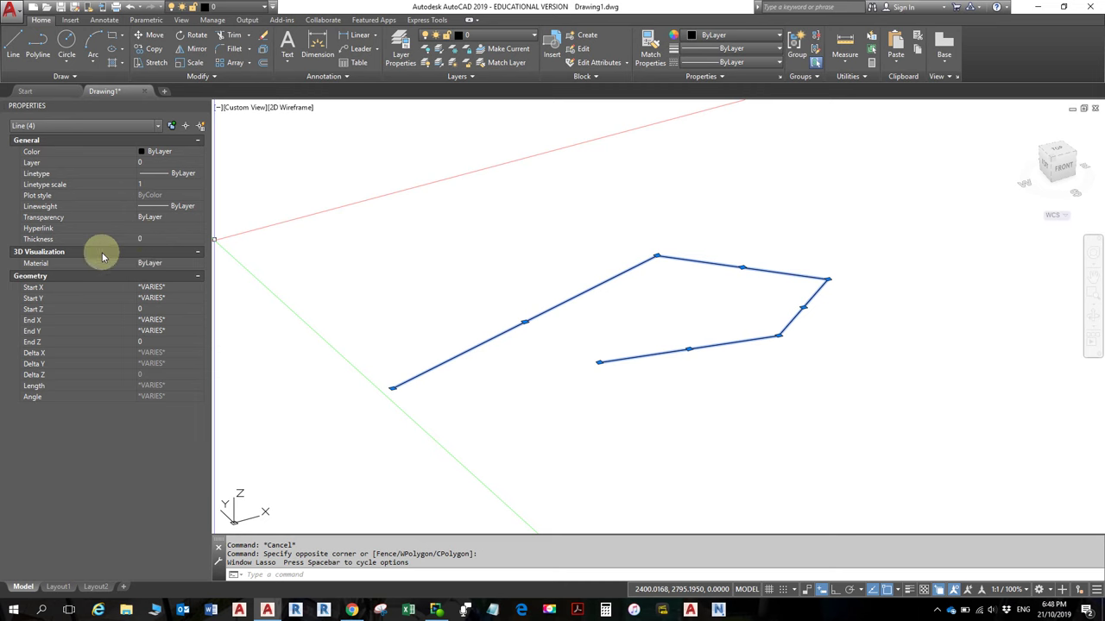
pyautogui.click(144, 239)
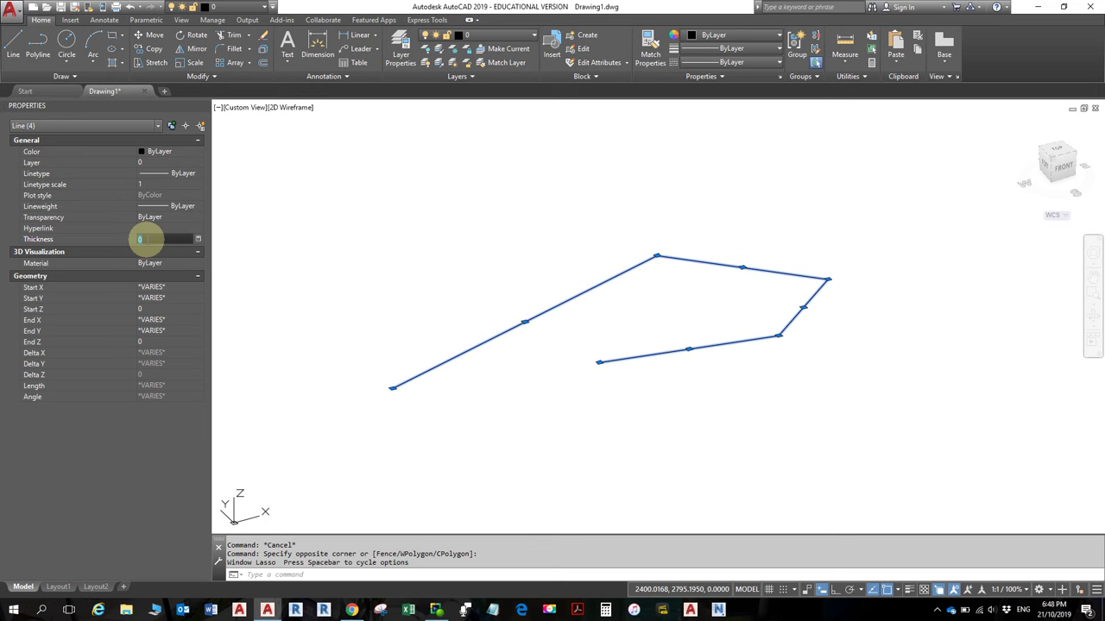
pyautogui.write('2000')
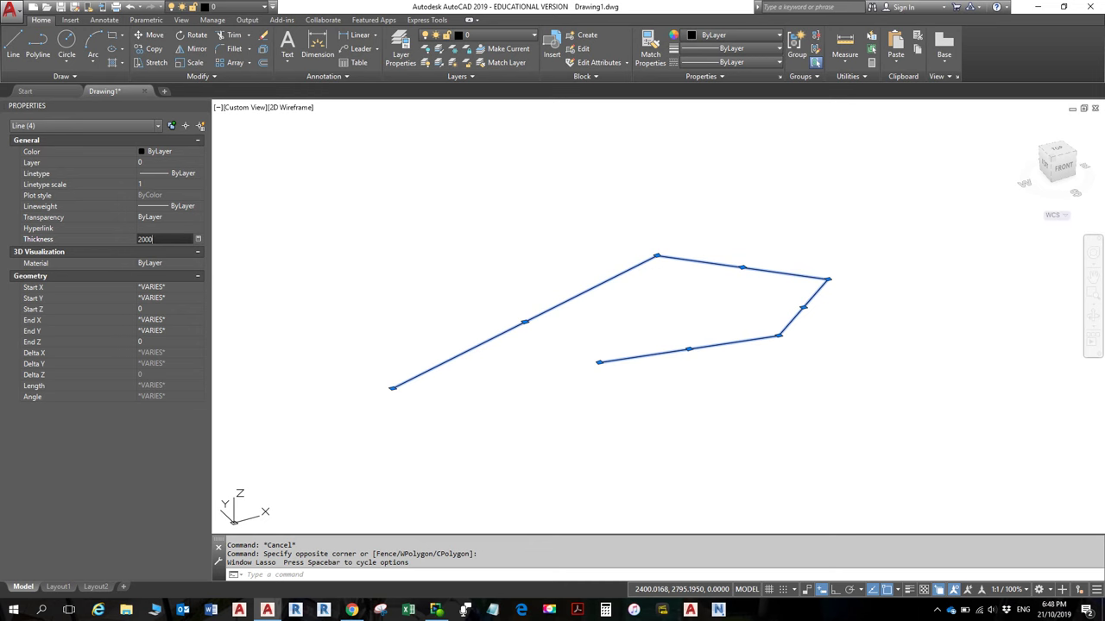
pyautogui.click(148, 243)
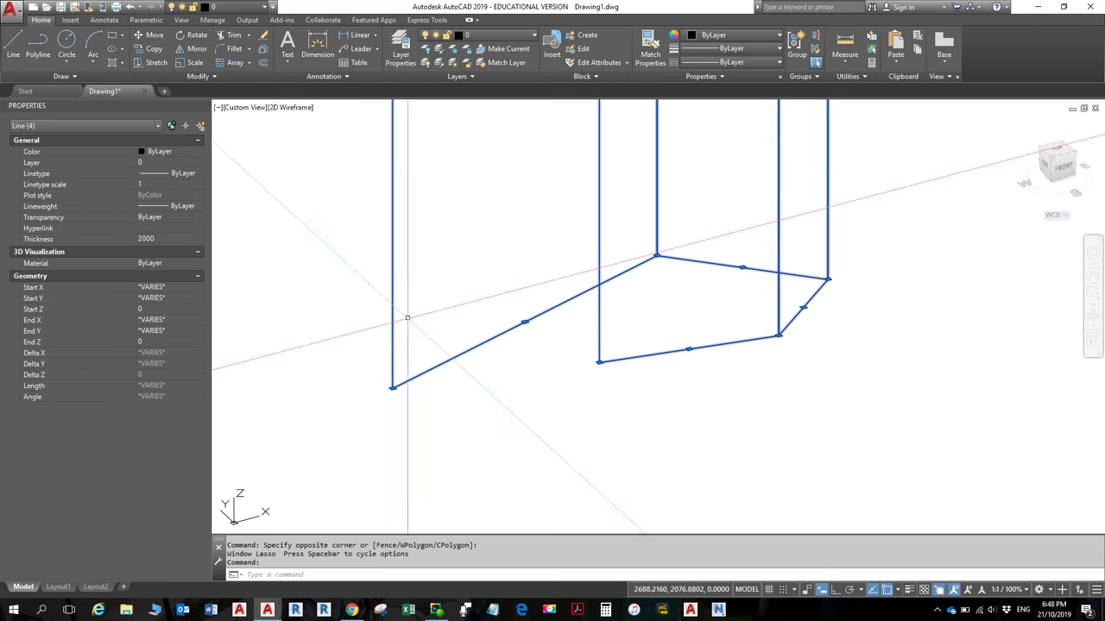
pyautogui.scroll(-5, 581, 320)
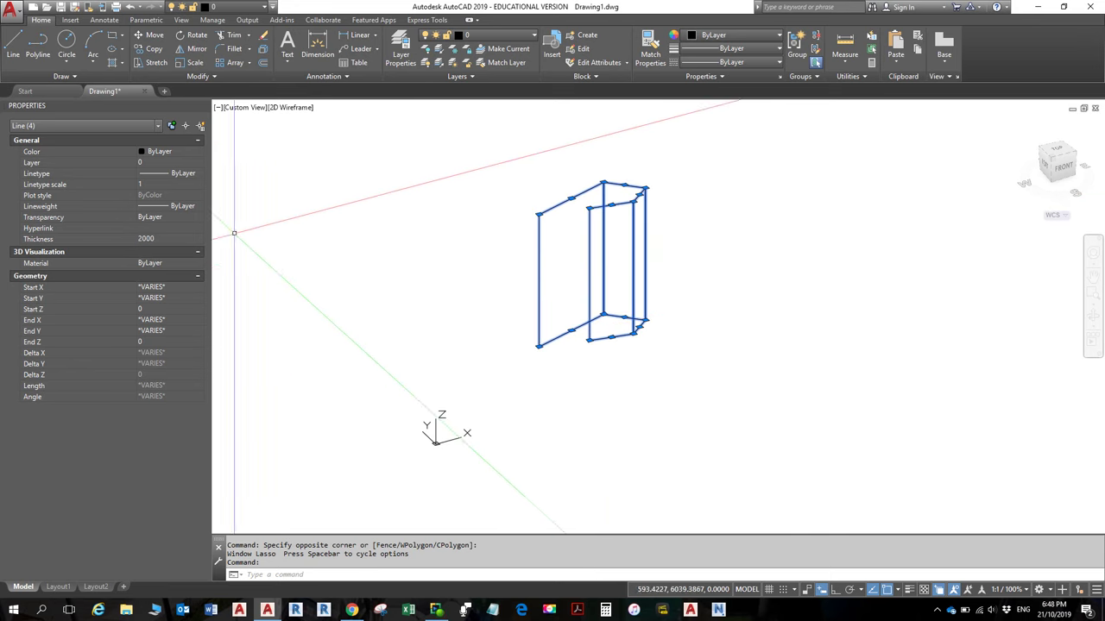
# Set the thickness of the four selected lines to 1000 and clear the selection
pyautogui.click(143, 239)
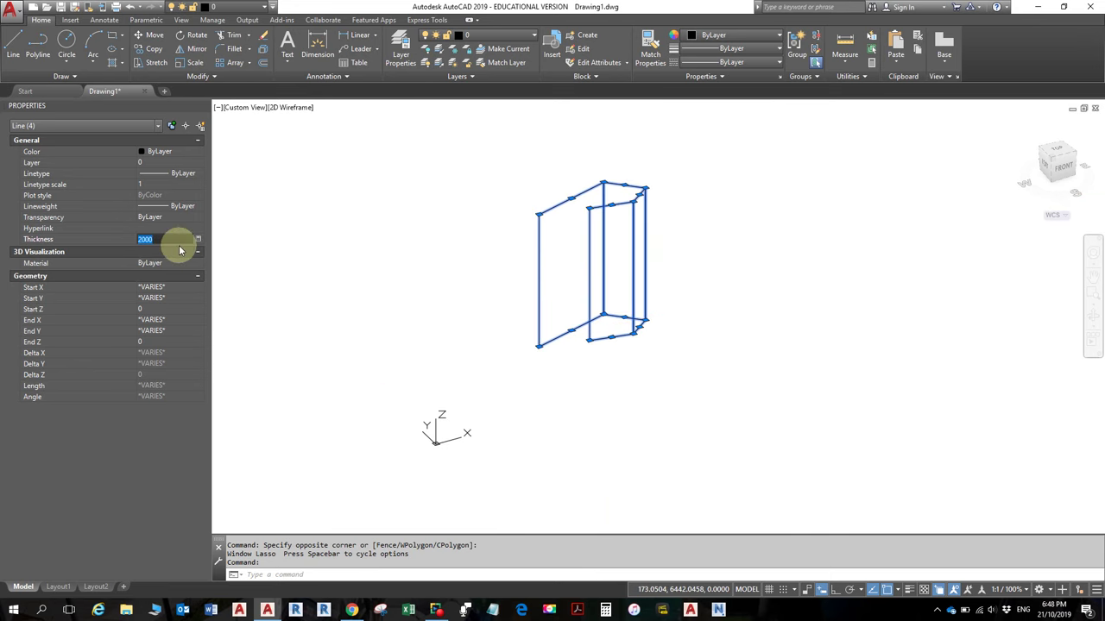
pyautogui.write('1')
pyautogui.click(180, 251)
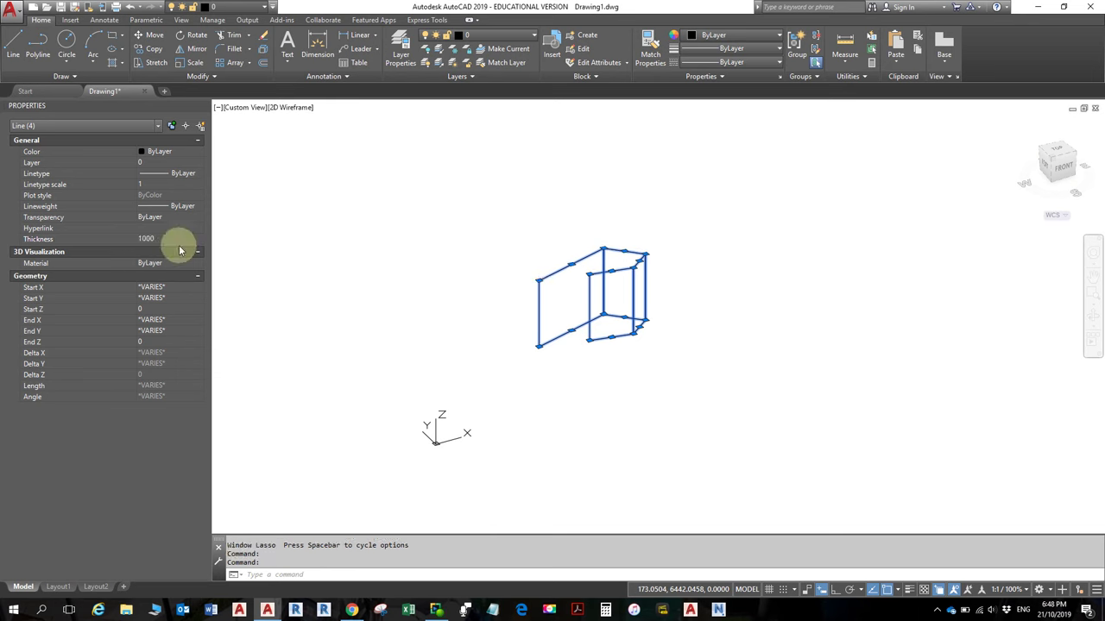
pyautogui.scroll(2, 604, 273)
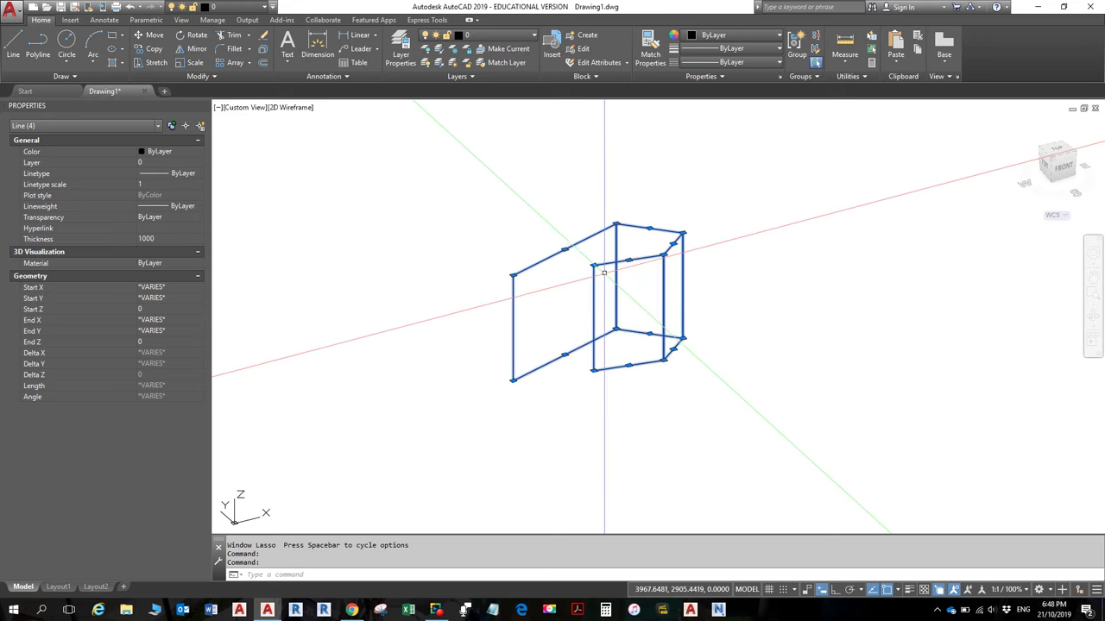
pyautogui.press('Escape')
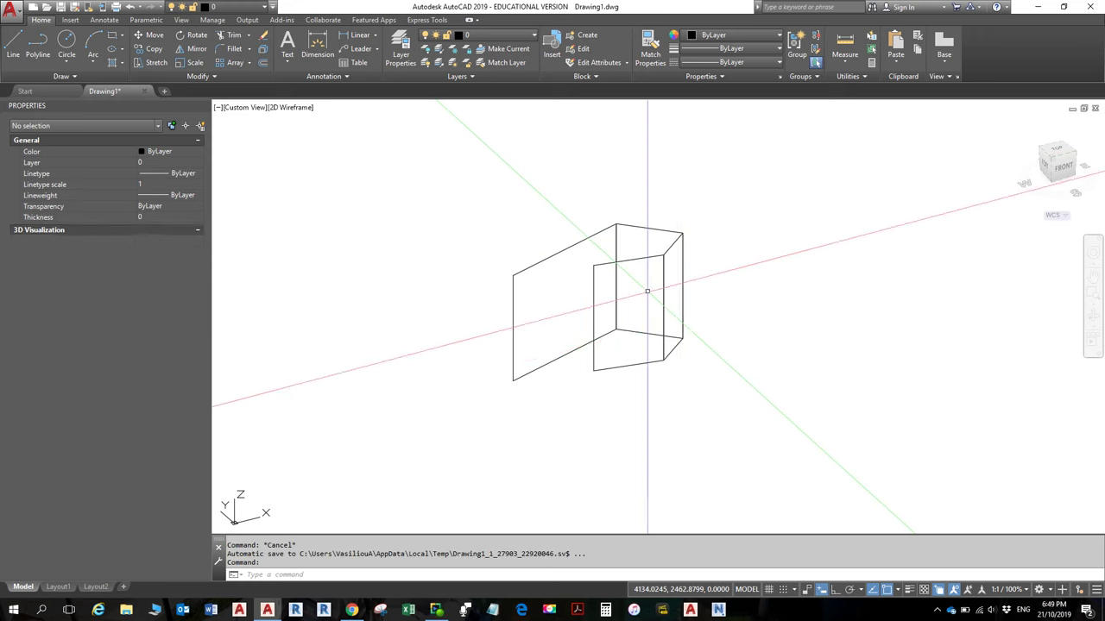
# Apply the Shaded with edges visual style to the thickened lines and orbit the model to view its faces
pyautogui.keyDown('shift'); pyautogui.moveTo(648, 292); pyautogui.dragTo(636, 357, button='middle'); pyautogui.keyUp('shift')
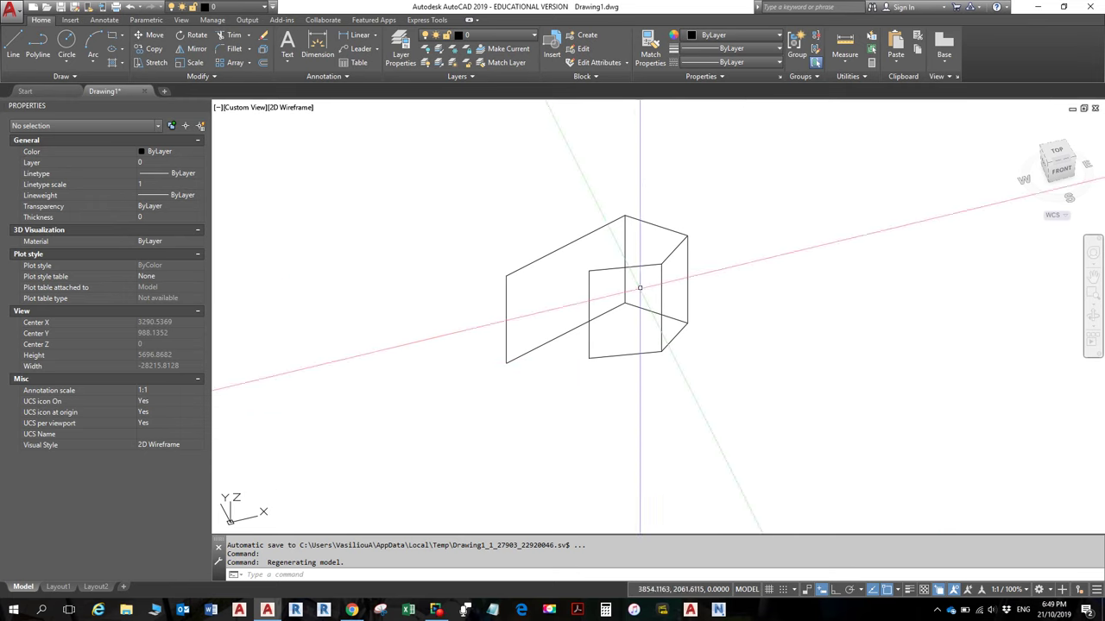
pyautogui.click(285, 110)
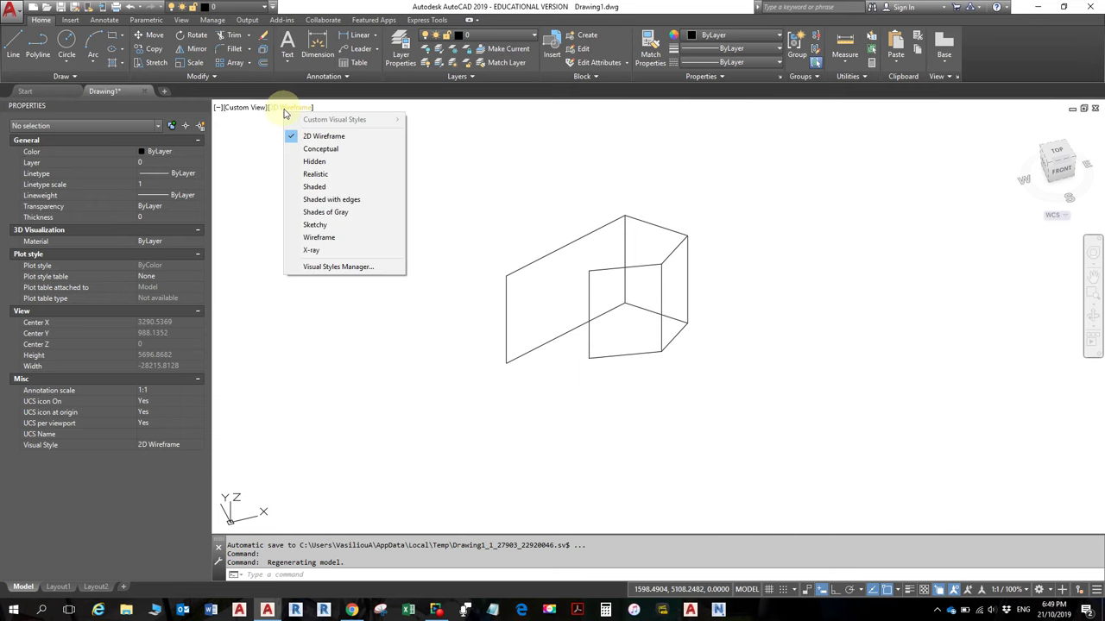
pyautogui.click(508, 155)
pyautogui.press('Escape')
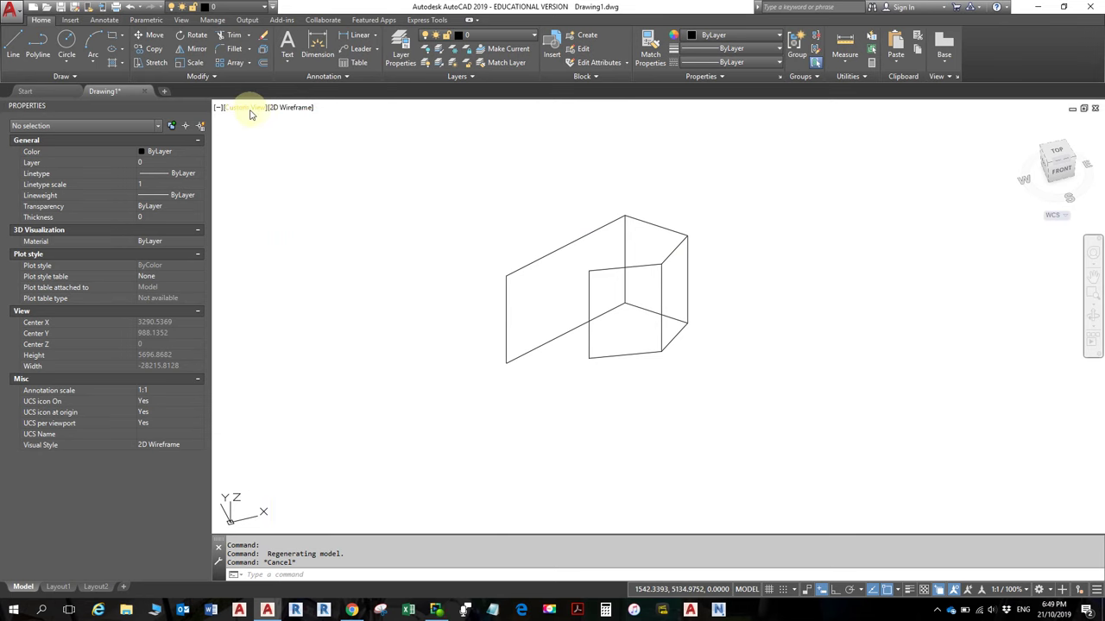
pyautogui.click(298, 108)
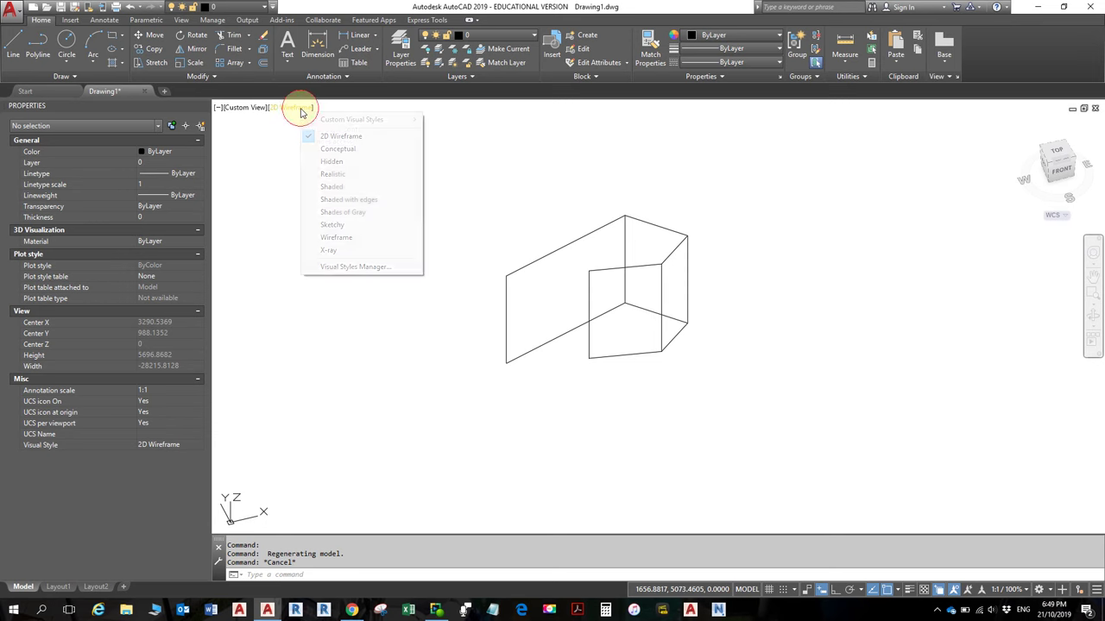
pyautogui.click(323, 199)
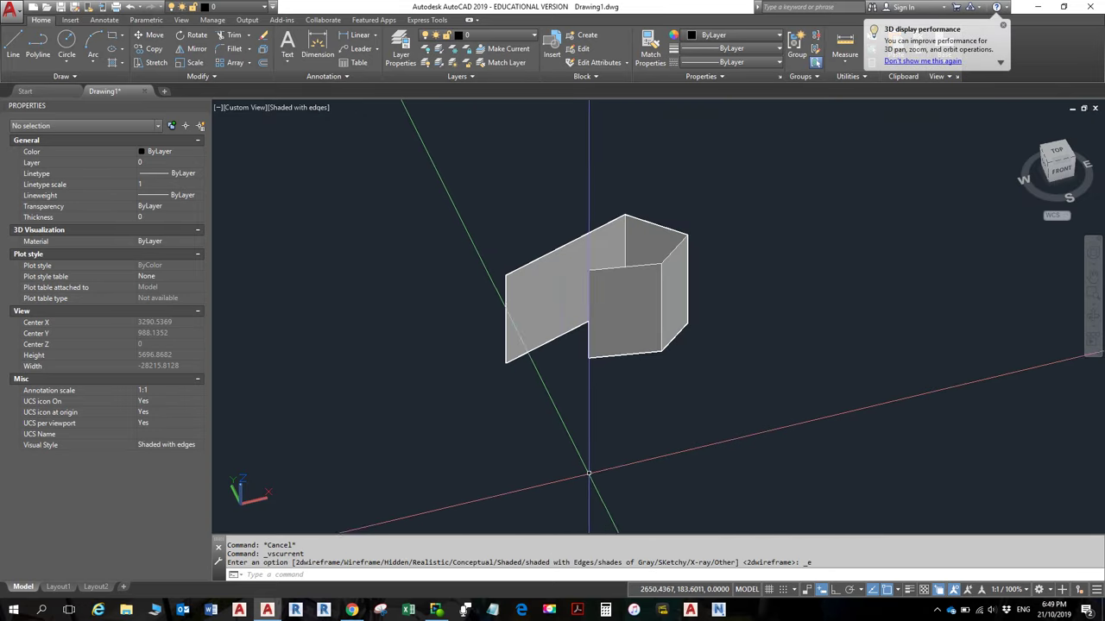
pyautogui.keyDown('shift'); pyautogui.moveTo(619, 395); pyautogui.dragTo(595, 320, button='middle'); pyautogui.keyUp('shift')
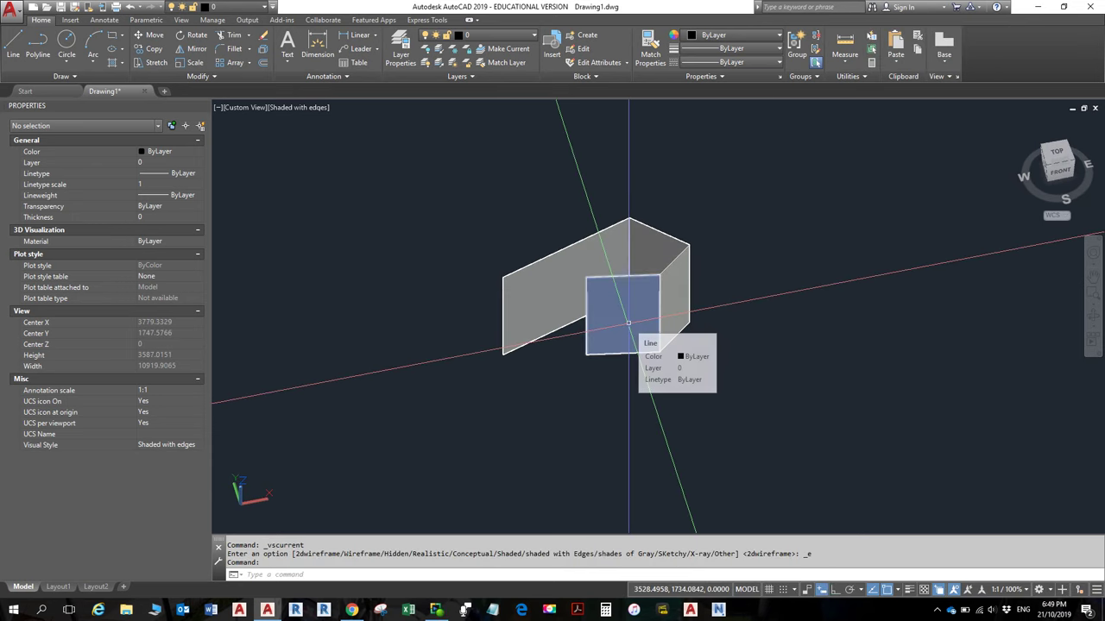
pyautogui.press('alt')
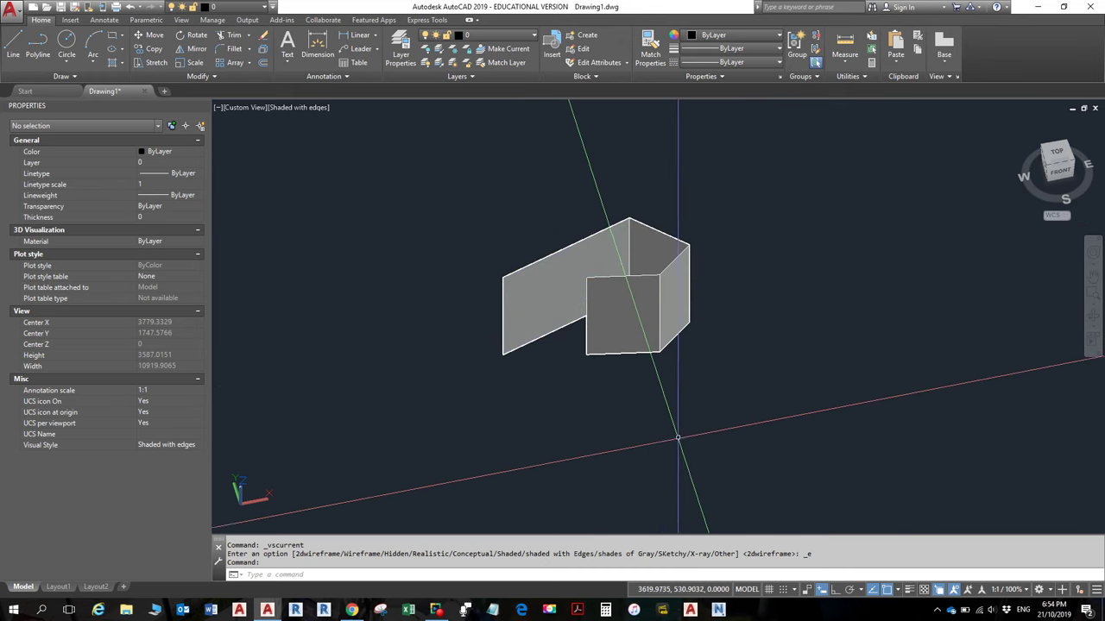
pyautogui.write('l')
pyautogui.press('Return')
pyautogui.click(640, 459)
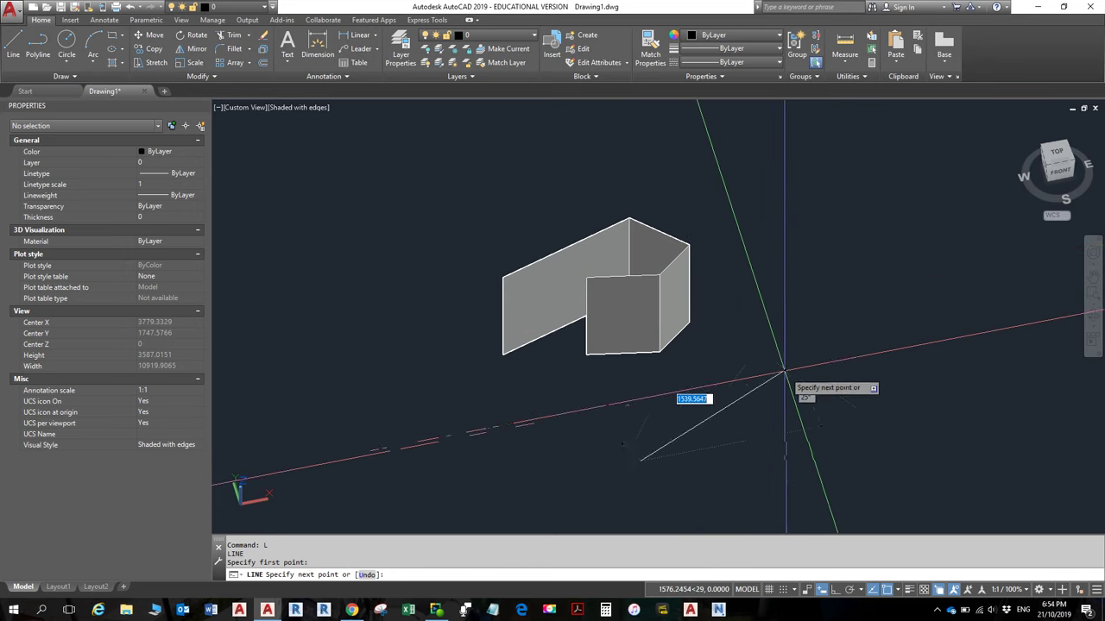
pyautogui.press('Escape')
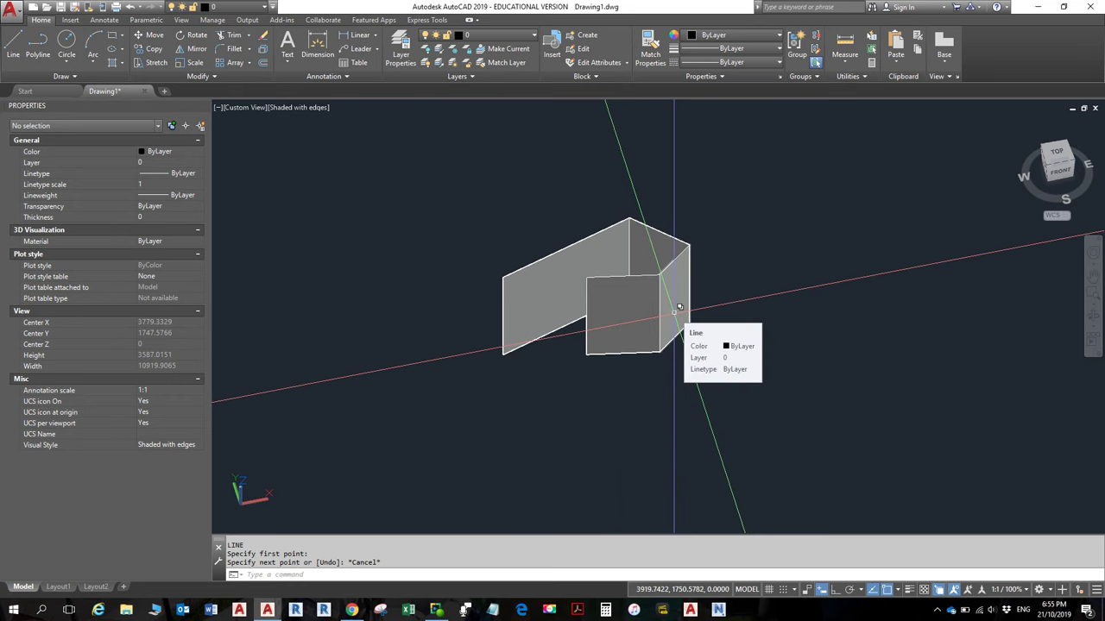
# Select all four lines of the shape with a crossing window and set their thickness to 0
pyautogui.click(740, 374)
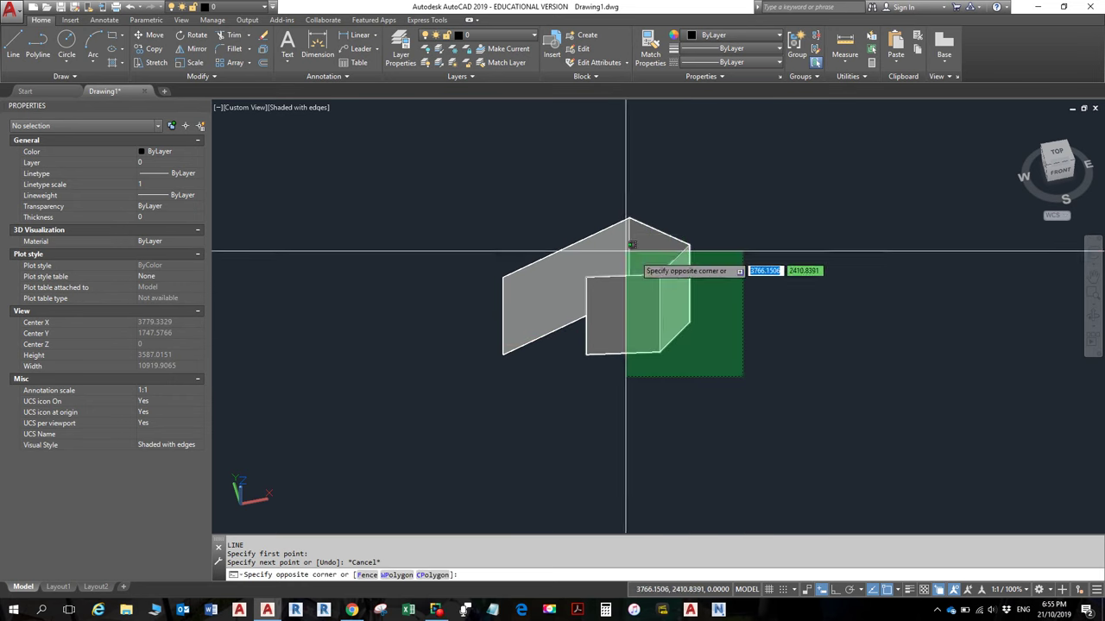
pyautogui.click(416, 197)
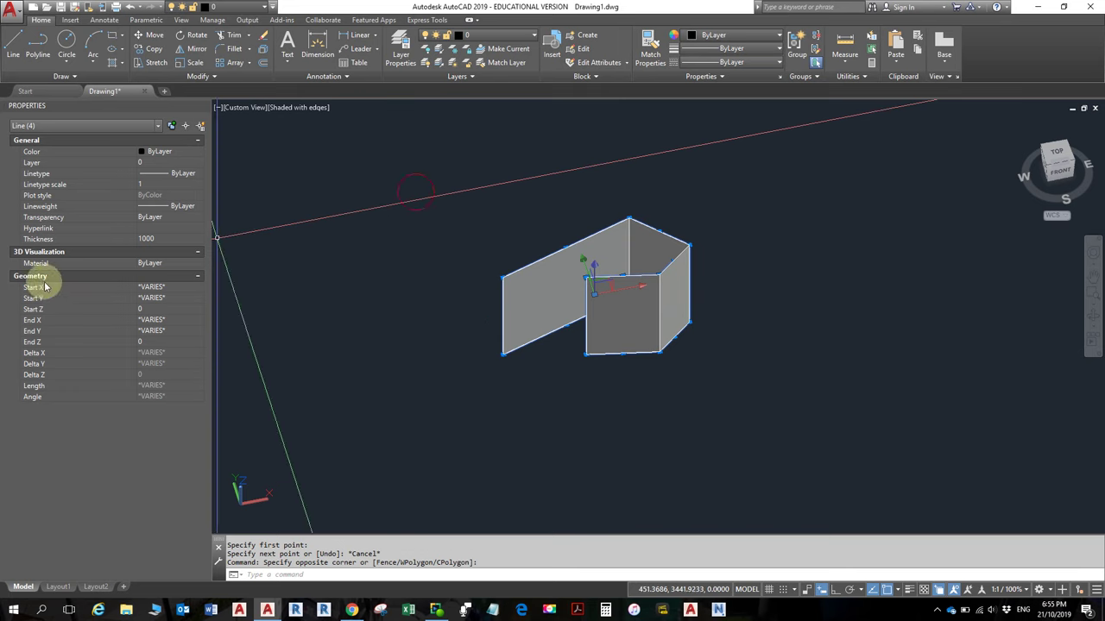
pyautogui.click(160, 239)
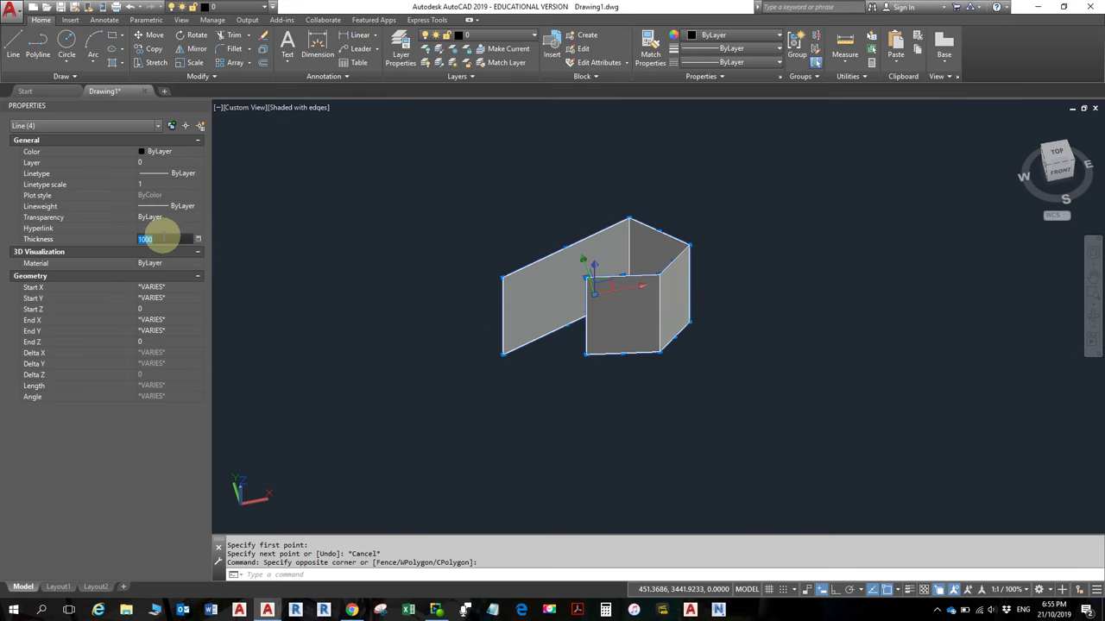
pyautogui.write('0')
pyautogui.press('Return')
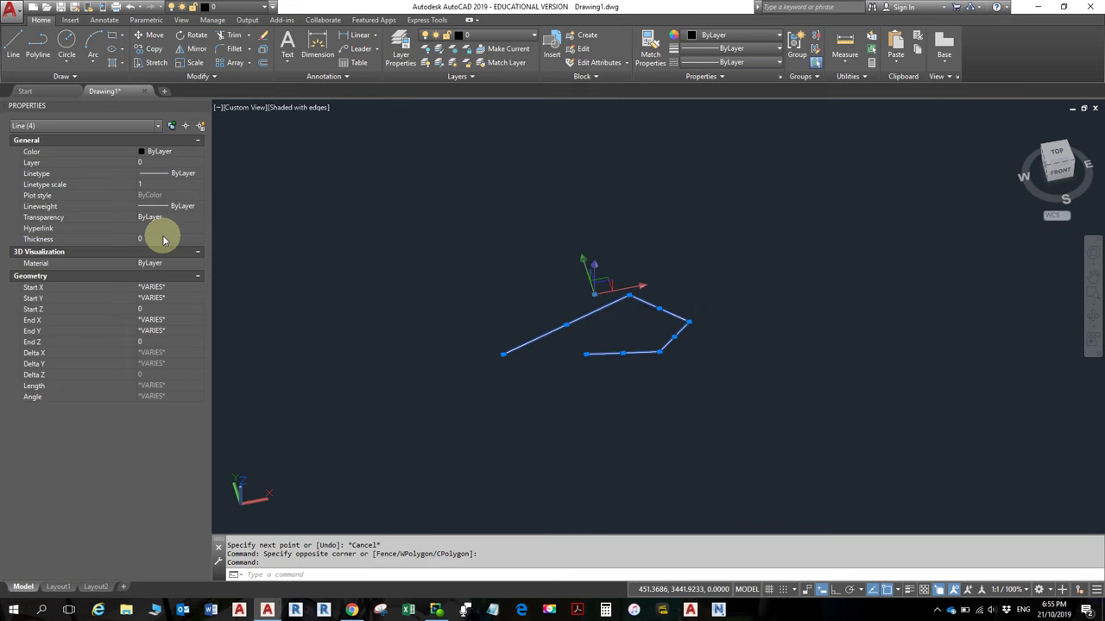
# Switch the visual style back to 2D Wireframe, clear the selection and set the view to Top
pyautogui.click(289, 108)
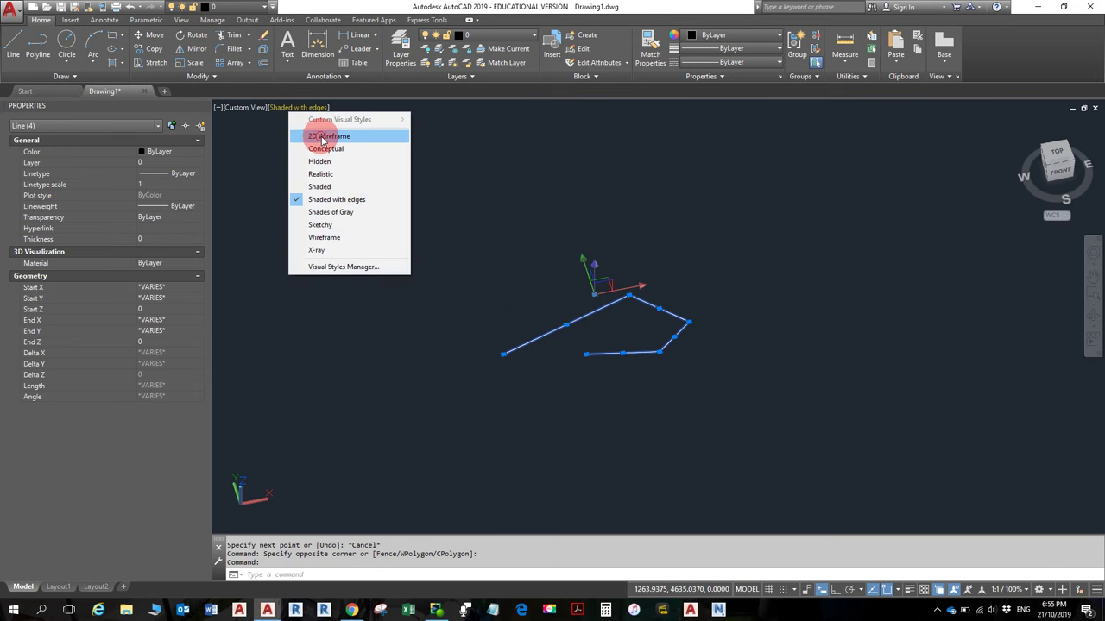
pyautogui.click(328, 136)
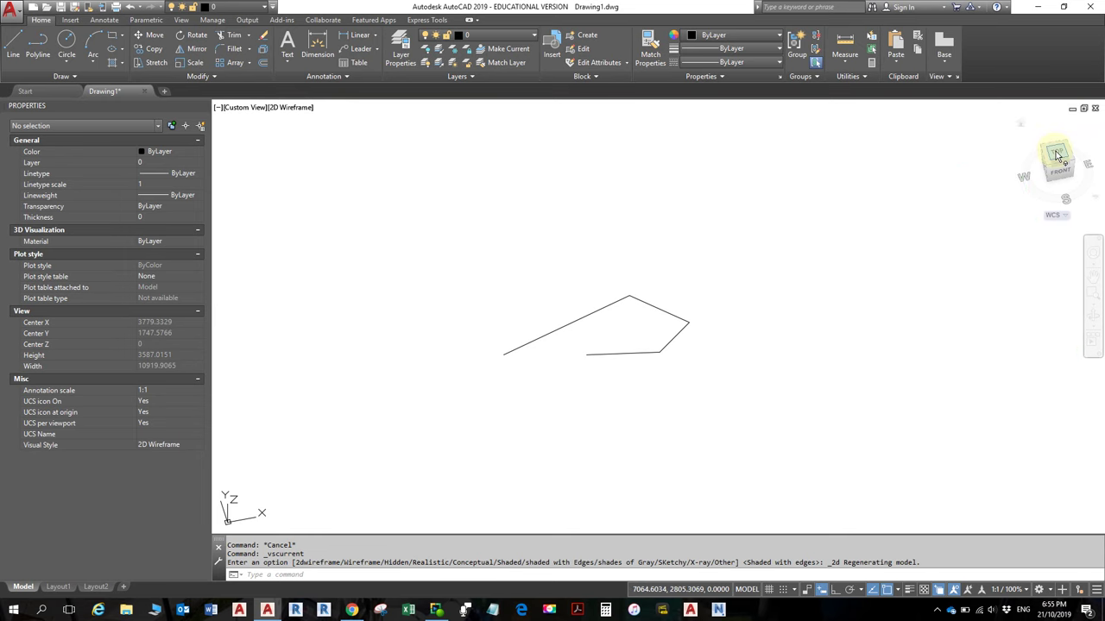
pyautogui.click(1056, 154)
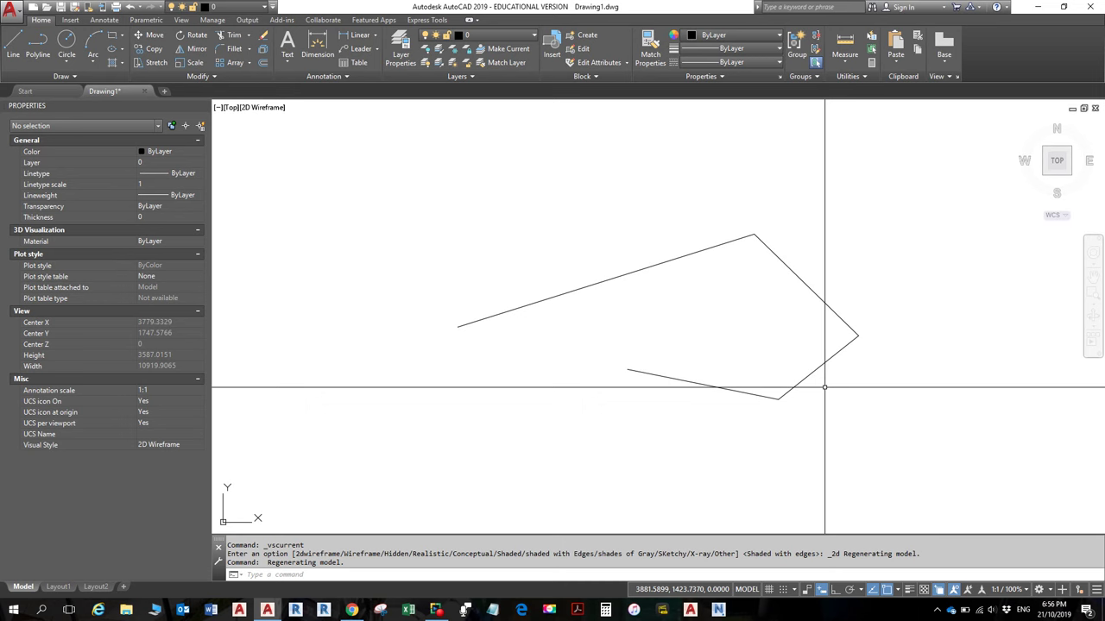
# Reset the coordinate system to World with UCS and display its World plan view with PLAN
pyautogui.write('UCS')
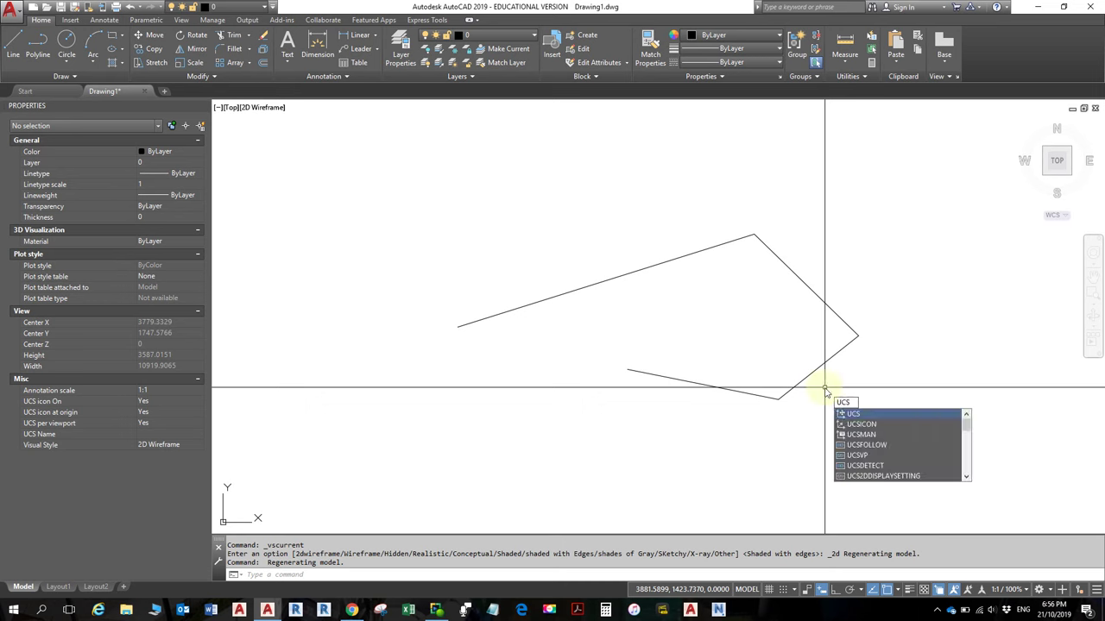
pyautogui.press('Return')
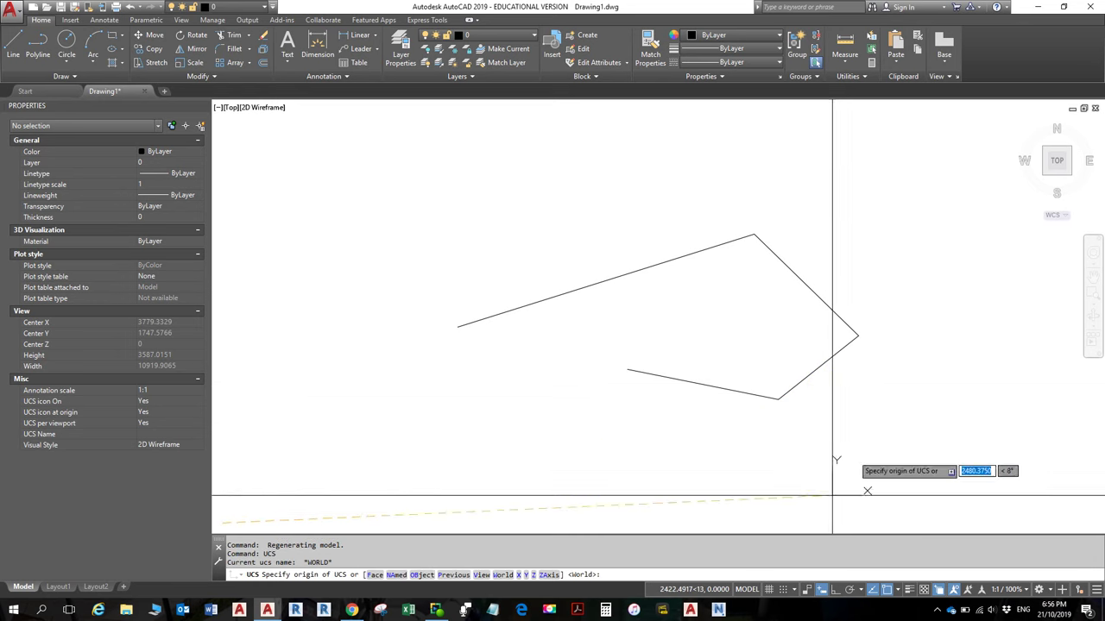
pyautogui.click(502, 576)
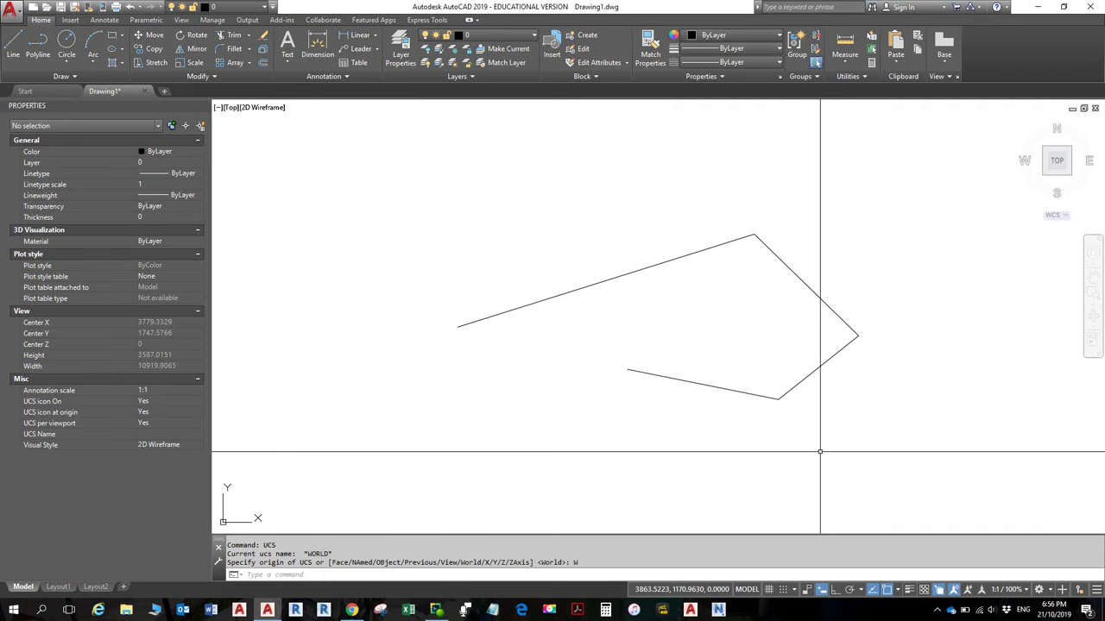
pyautogui.write('PLAN')
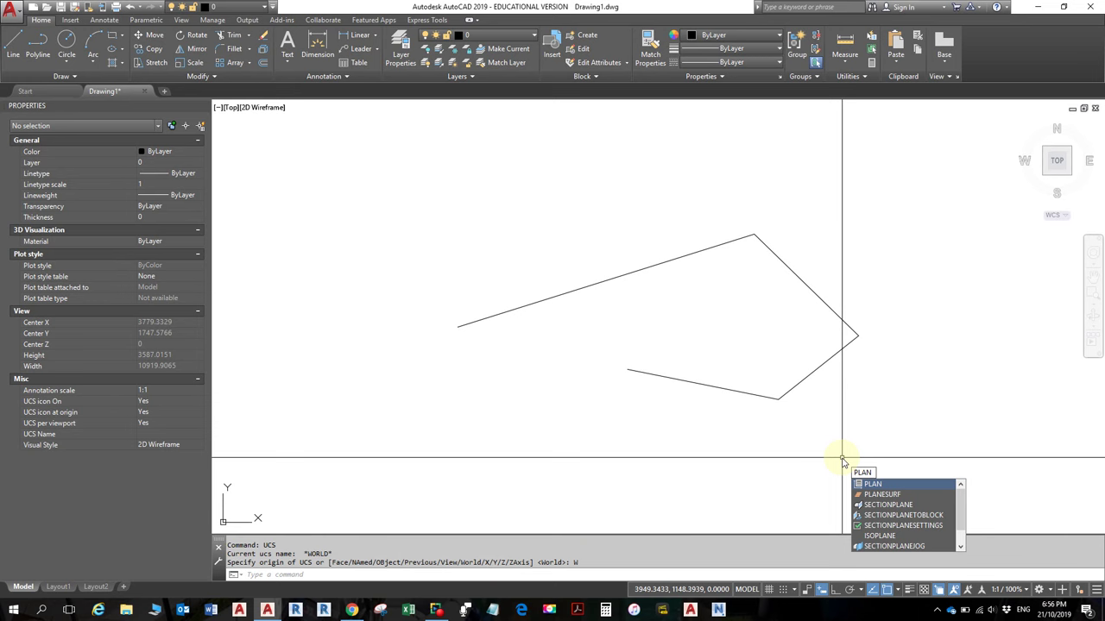
pyautogui.press('Return')
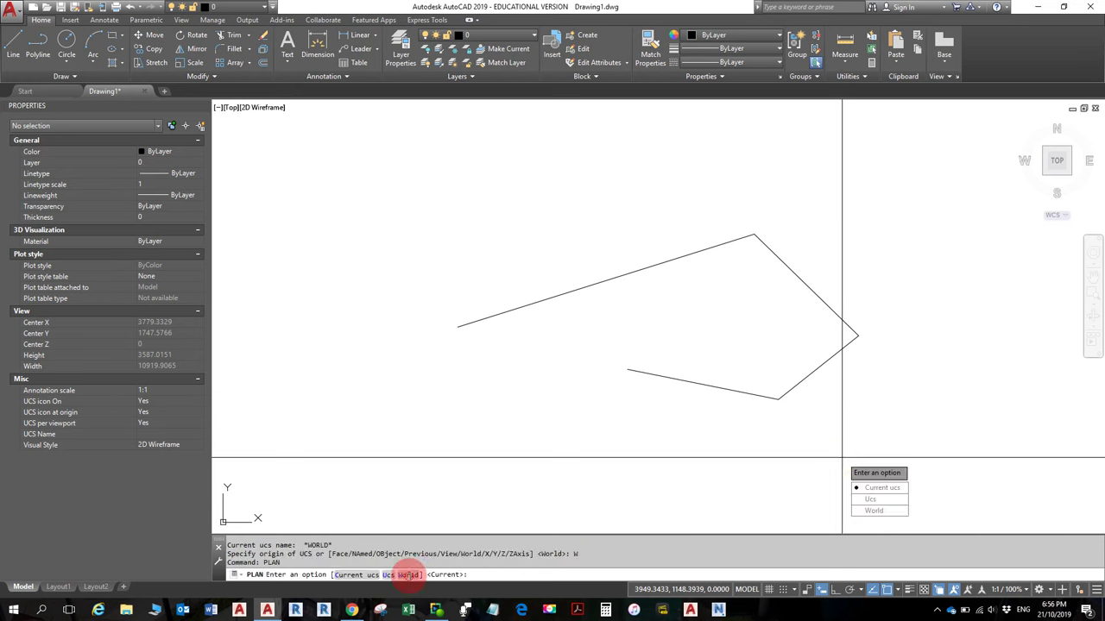
pyautogui.click(411, 575)
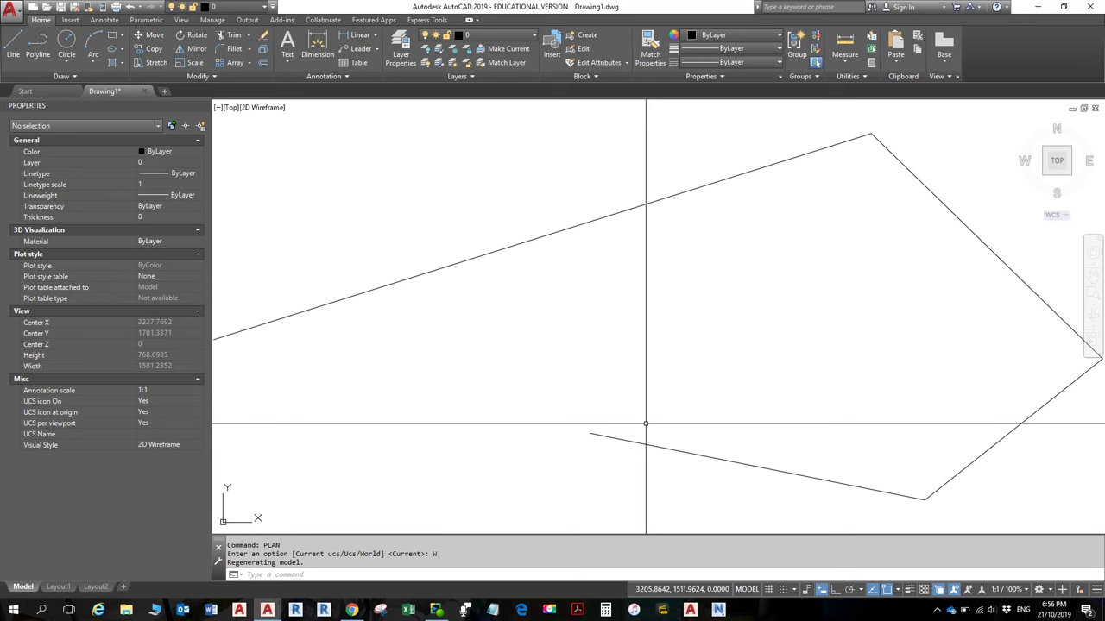
# Review the UCS and PLAN entries with their World options in the command history text window, and close it
pyautogui.press('F2')
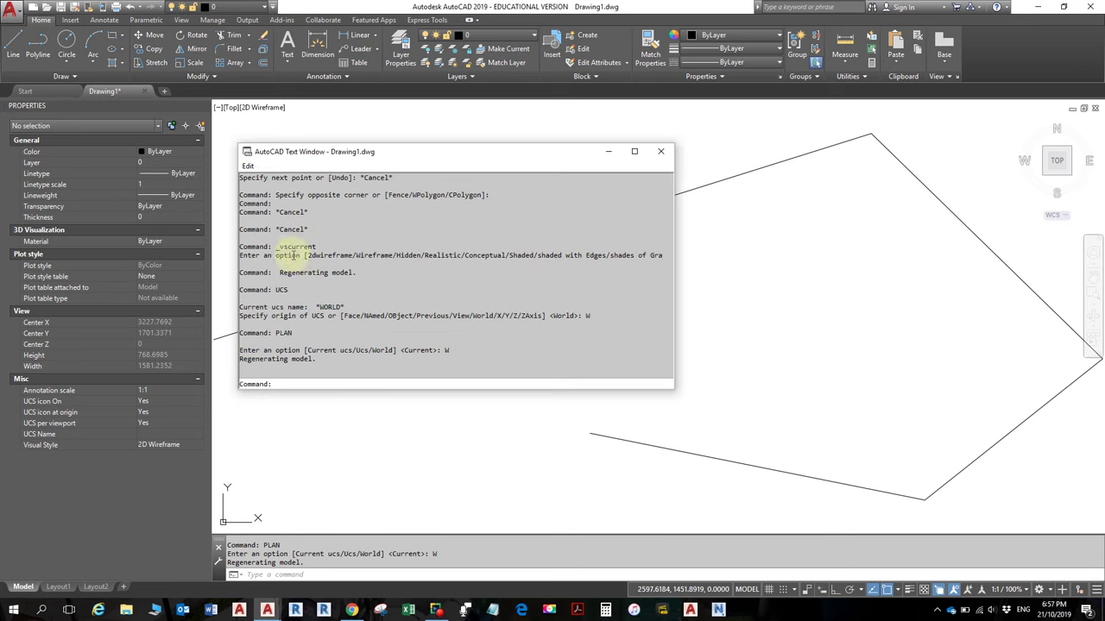
pyautogui.doubleClick(291, 290)
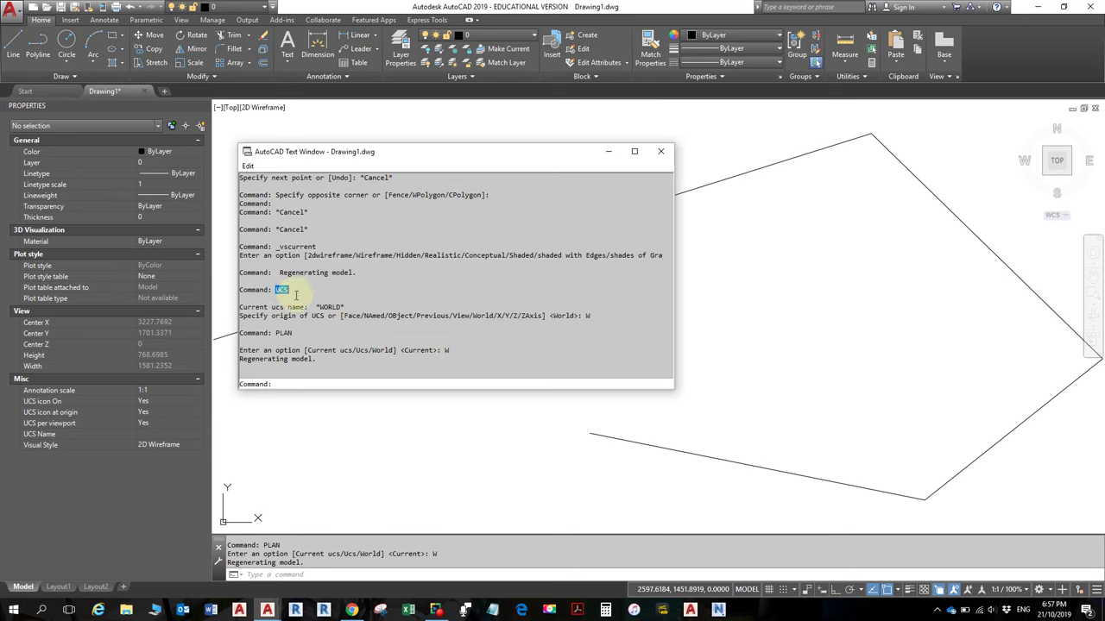
pyautogui.doubleClick(588, 316)
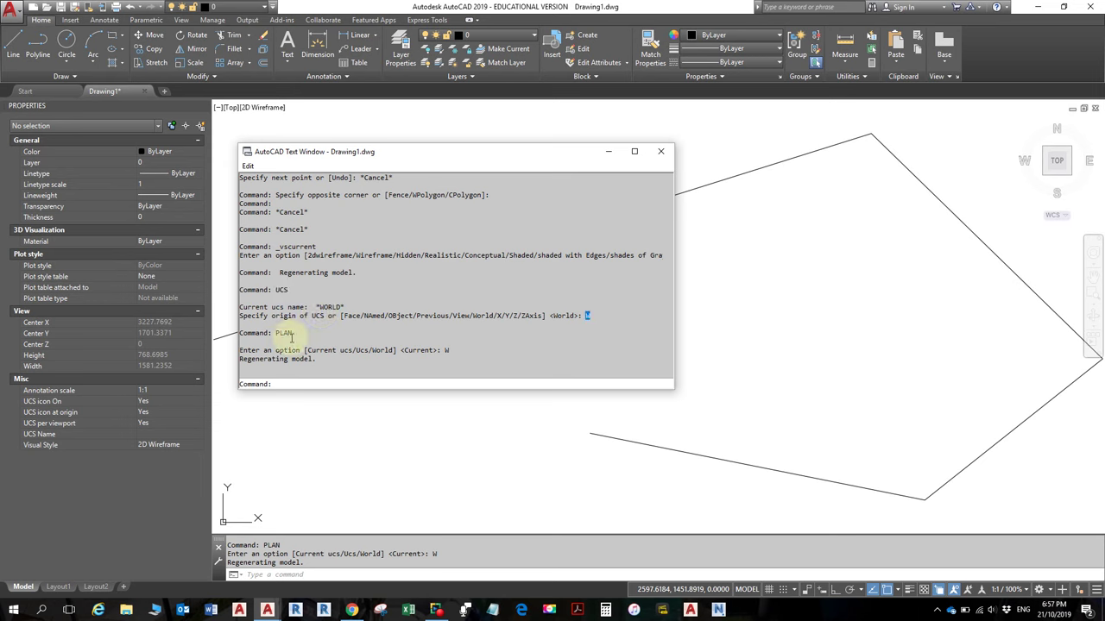
pyautogui.click(591, 316)
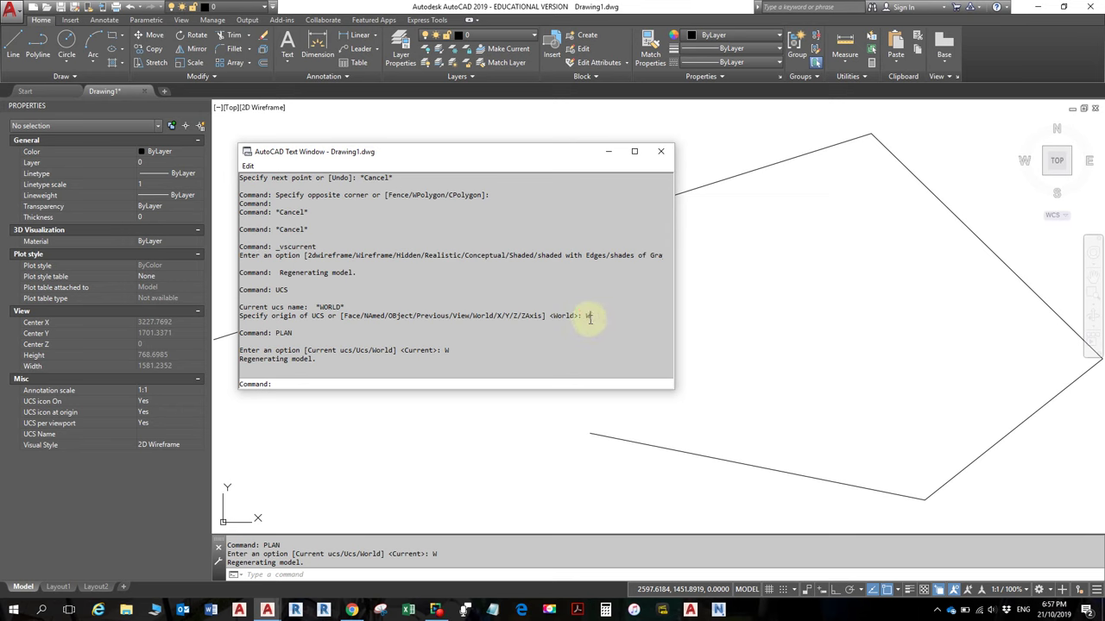
pyautogui.doubleClick(277, 333)
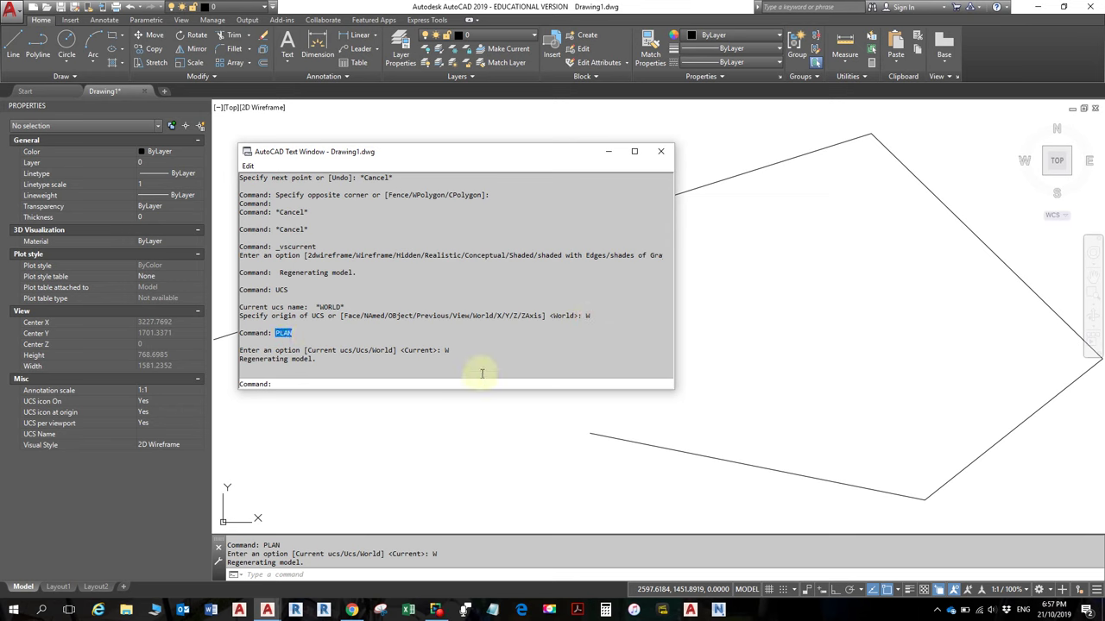
pyautogui.moveTo(451, 351); pyautogui.dragTo(464, 350)
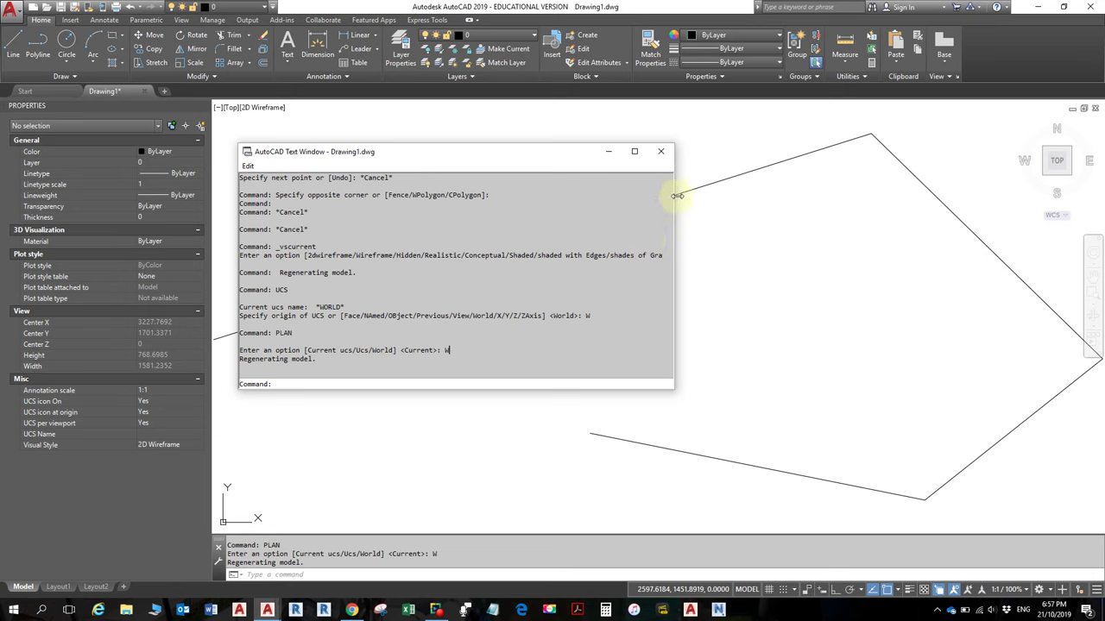
pyautogui.click(661, 157)
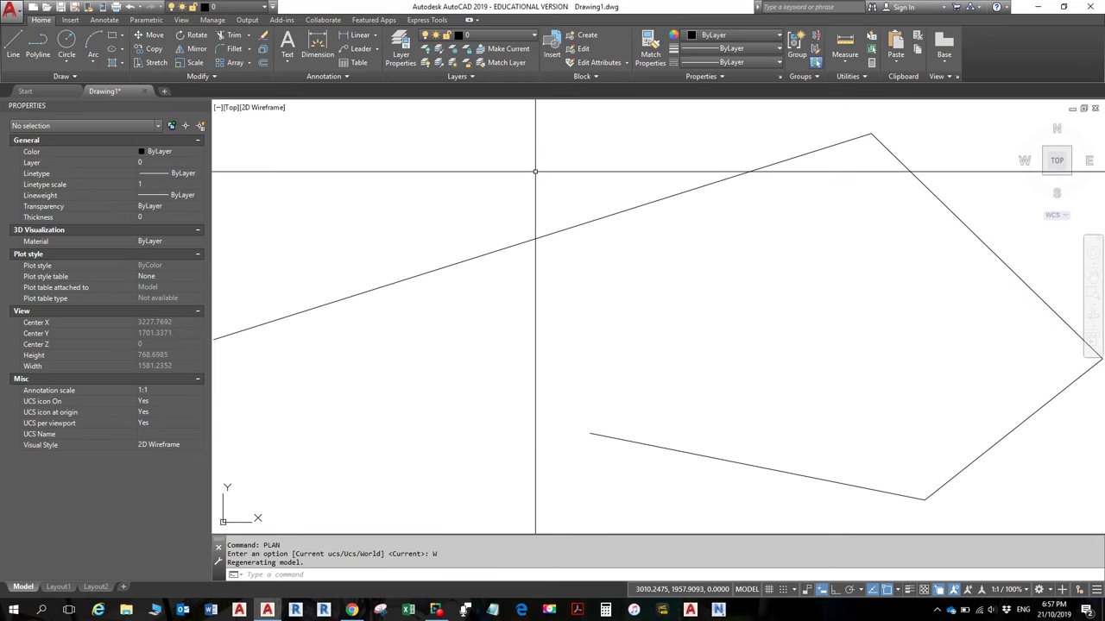
pyautogui.write('ucs')
pyautogui.press('Return')
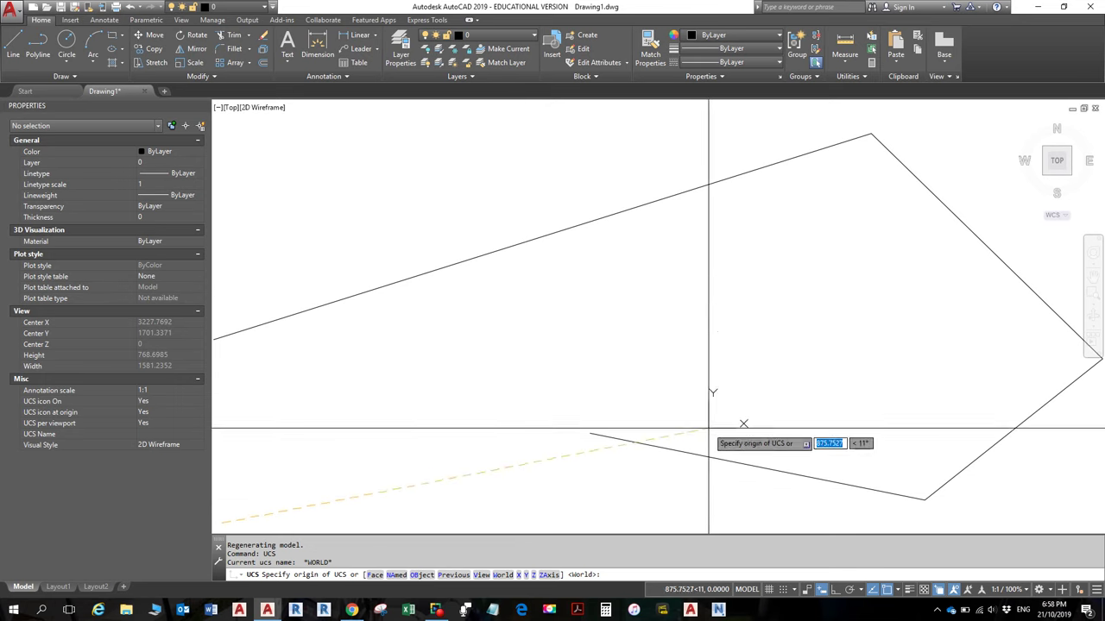
pyautogui.press('Escape')
pyautogui.write('ucs')
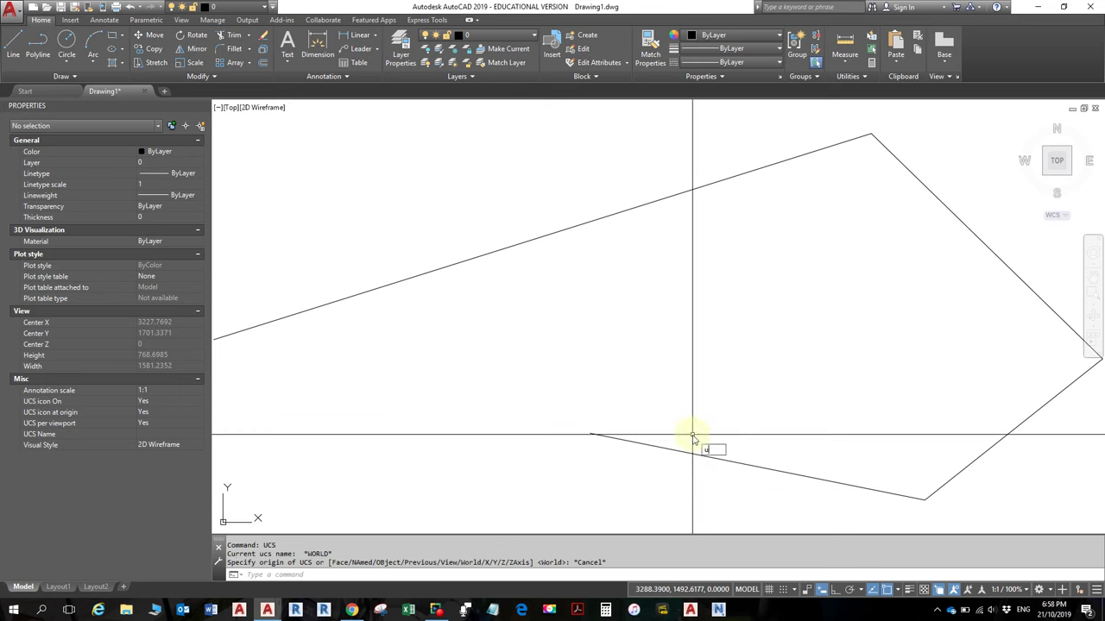
pyautogui.press('Return')
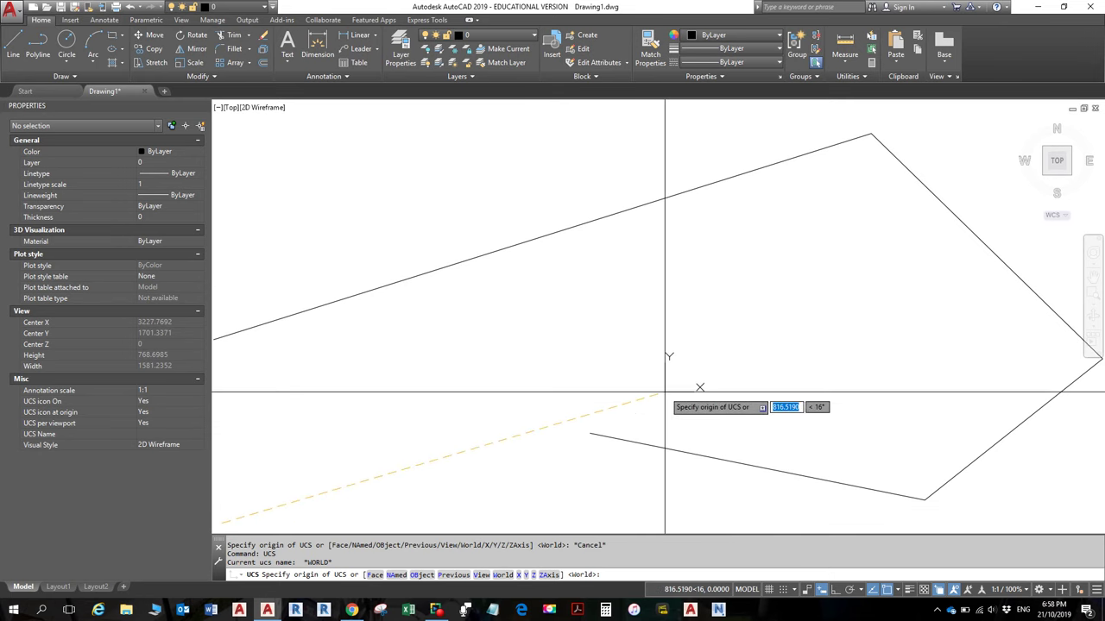
pyautogui.press('Escape')
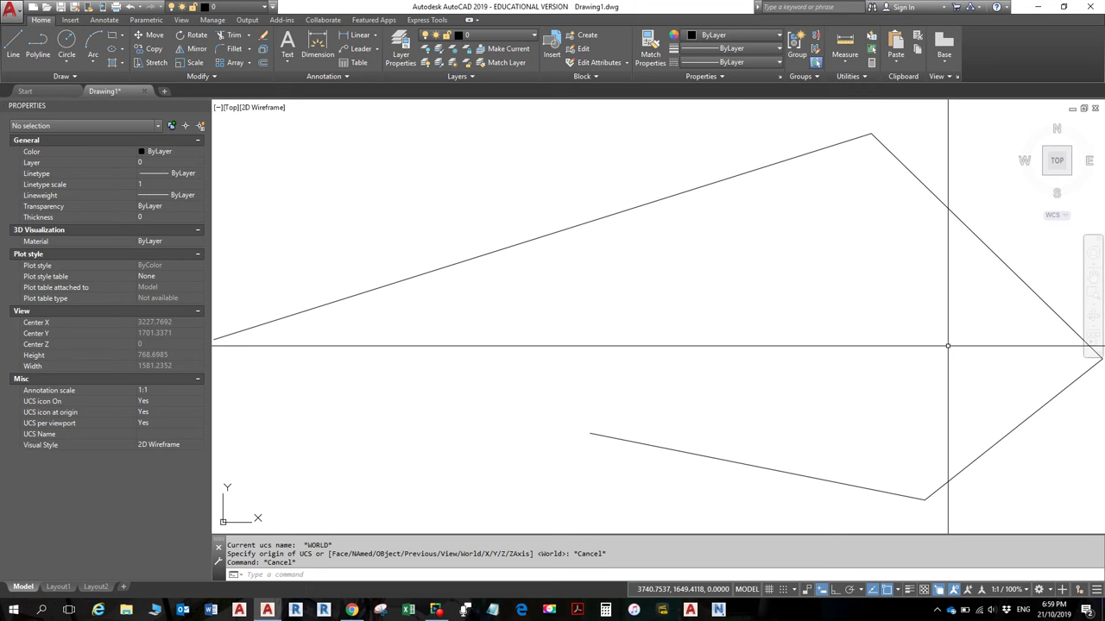
# Start the Line command by its full name LINE twice, cancelling it each time without placing a point
pyautogui.write('LINE')
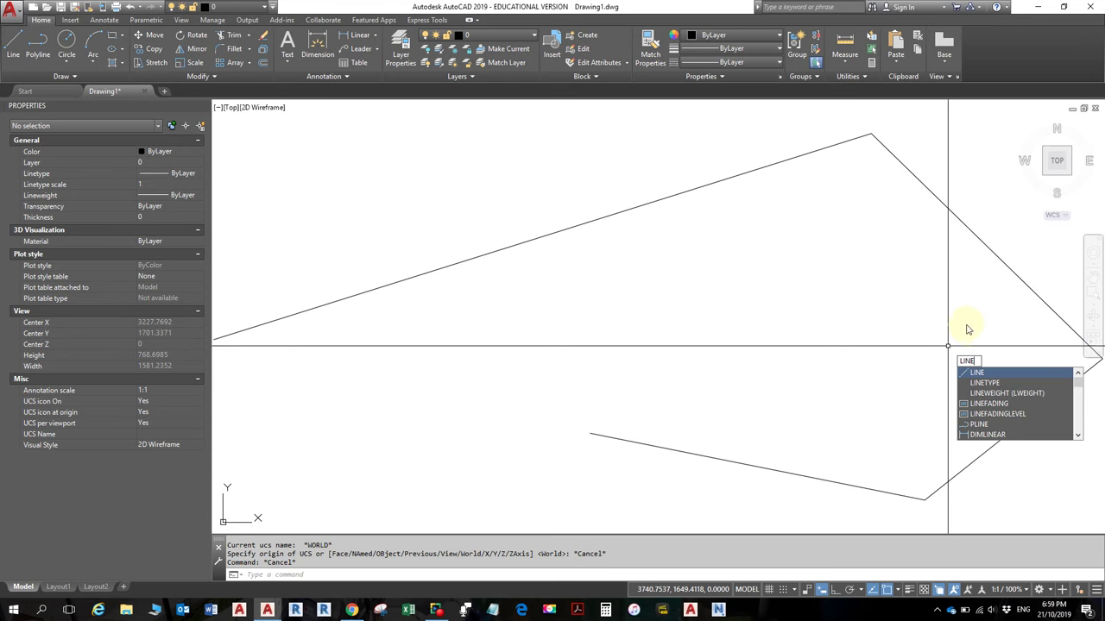
pyautogui.click(993, 370)
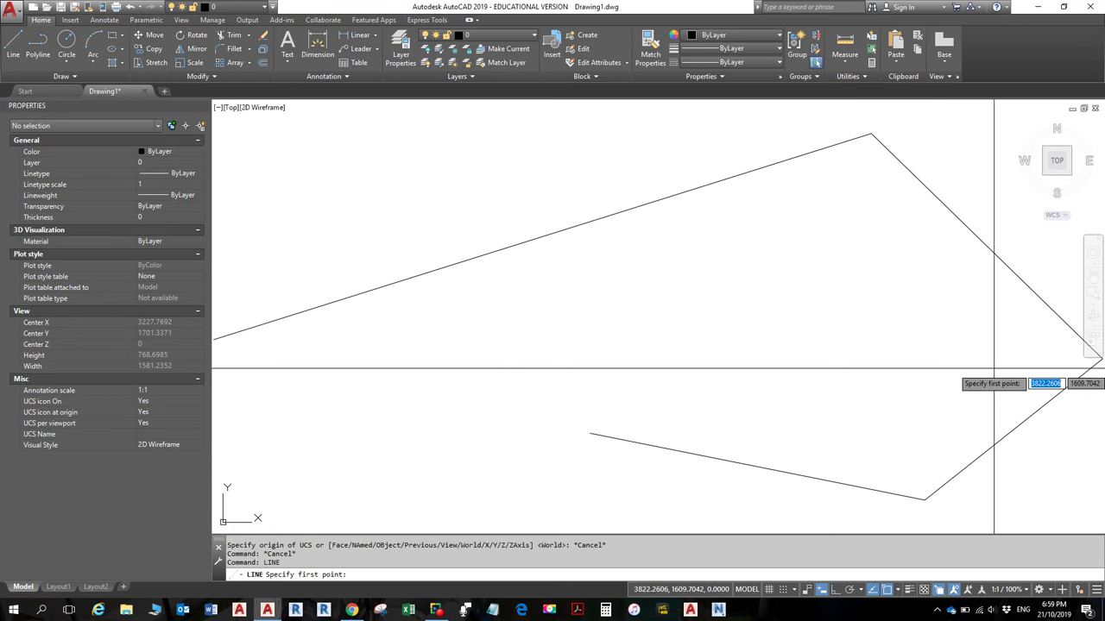
pyautogui.press('Escape')
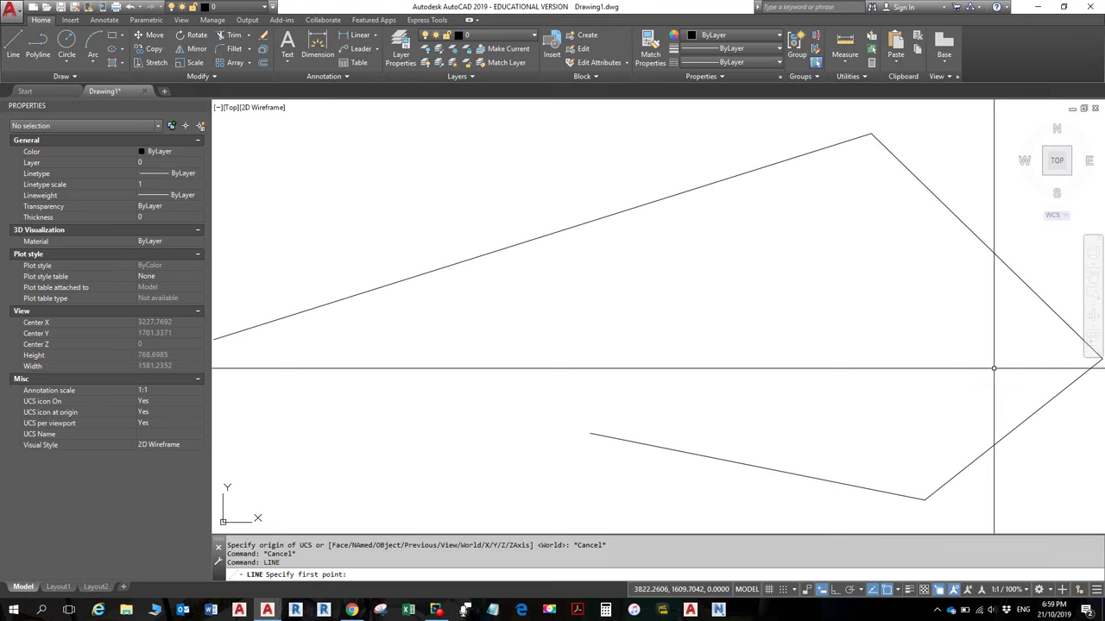
pyautogui.write('LINe')
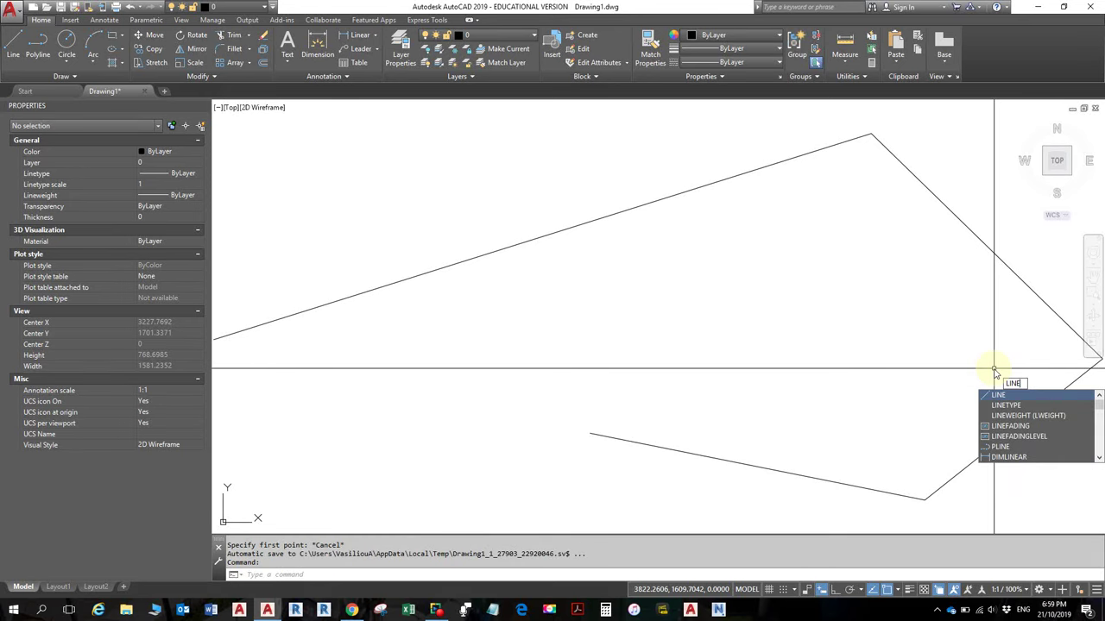
pyautogui.press('Return')
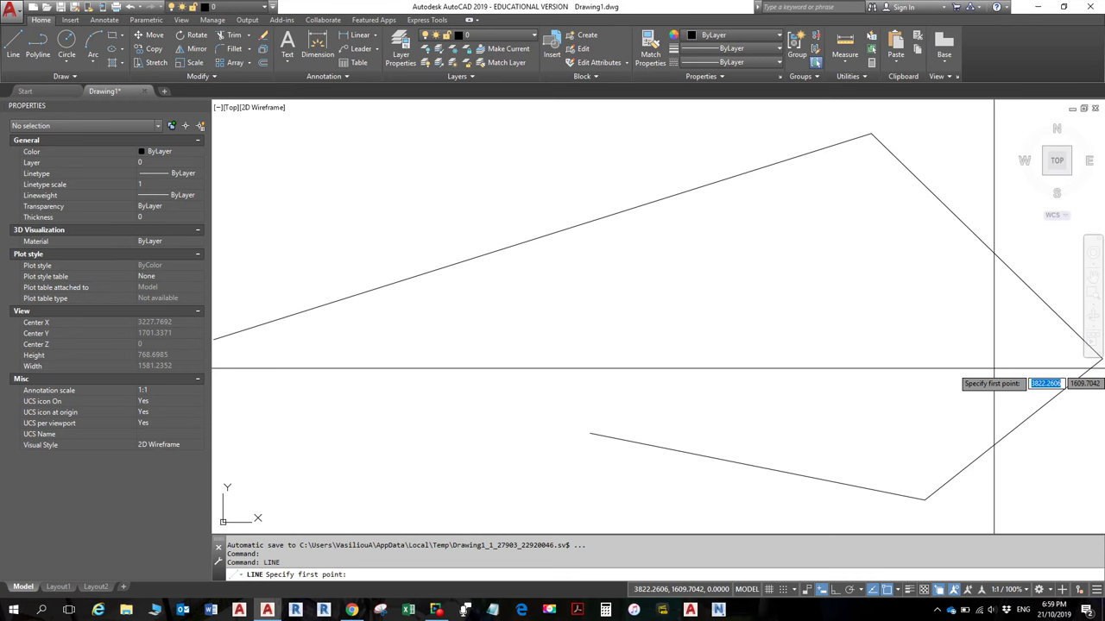
pyautogui.press('Escape')
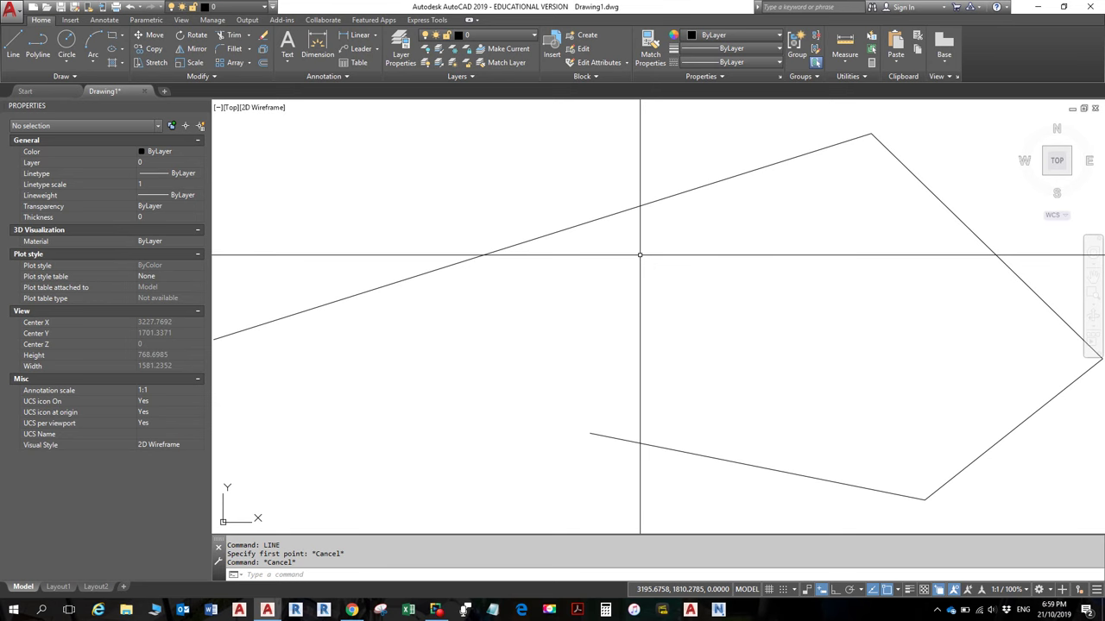
# Start the Line command with its alias L and cancel it without placing a point
pyautogui.write('l')
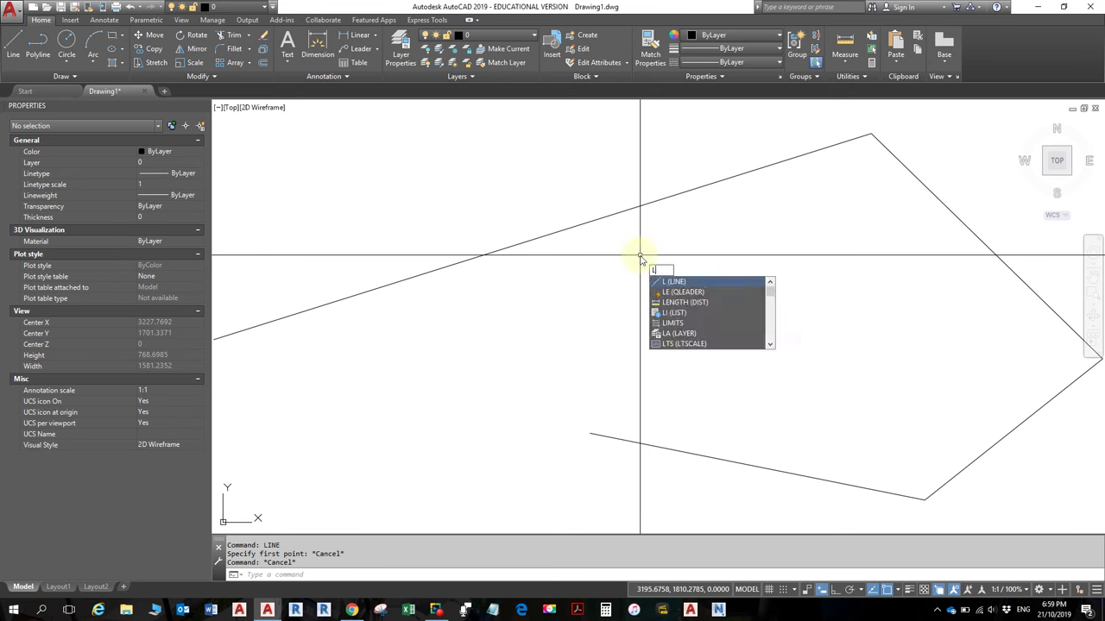
pyautogui.press('Return')
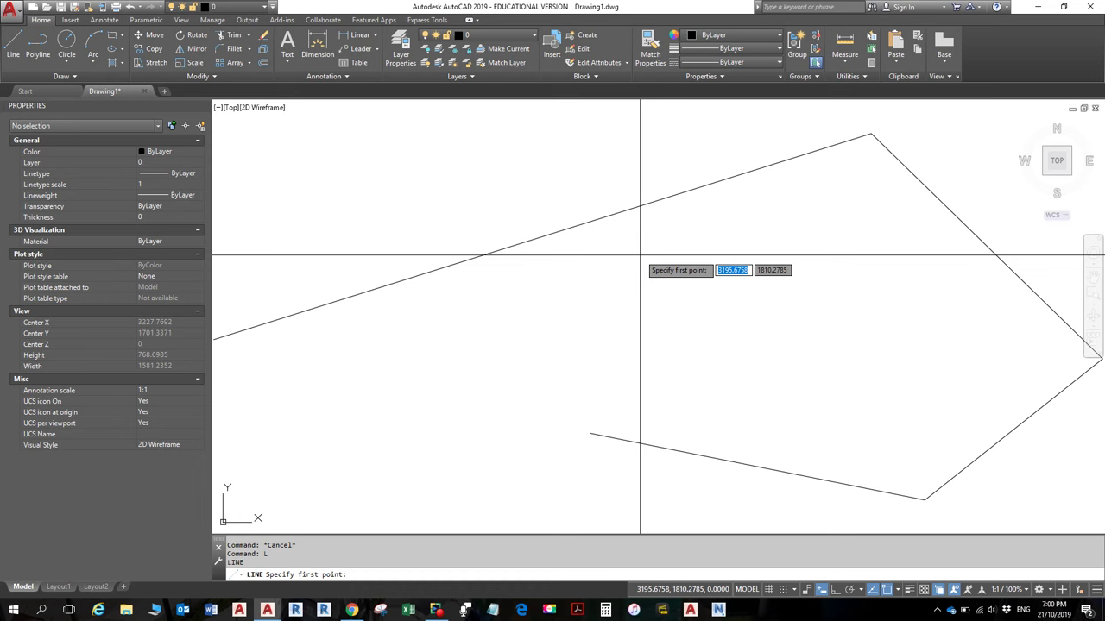
pyautogui.write('exp')
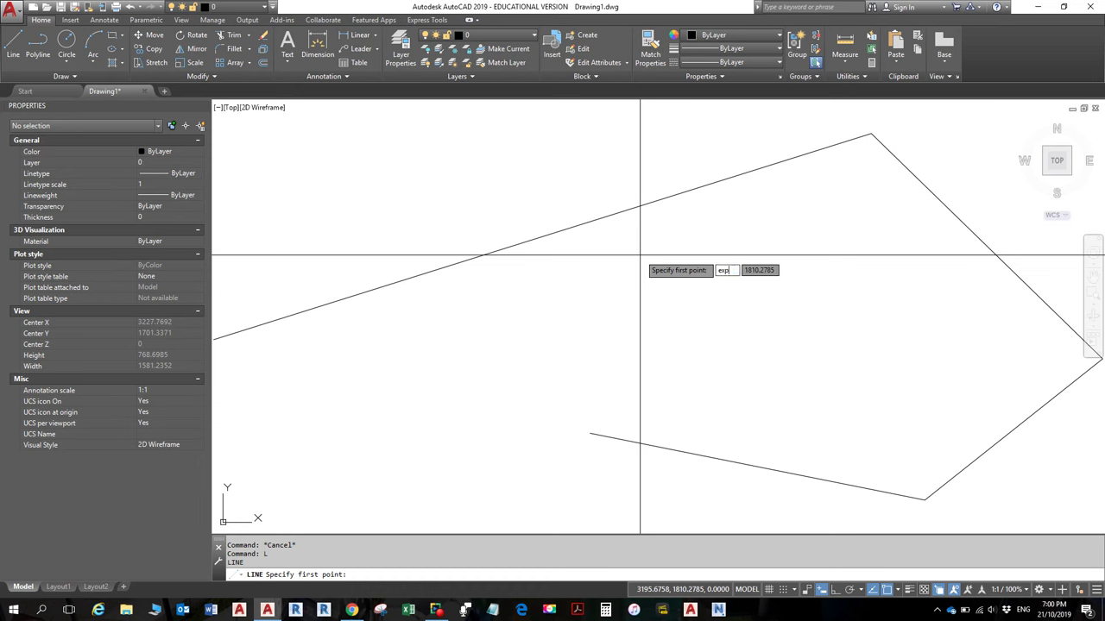
pyautogui.press('Escape')
pyautogui.press('Escape')
pyautogui.press('Escape')
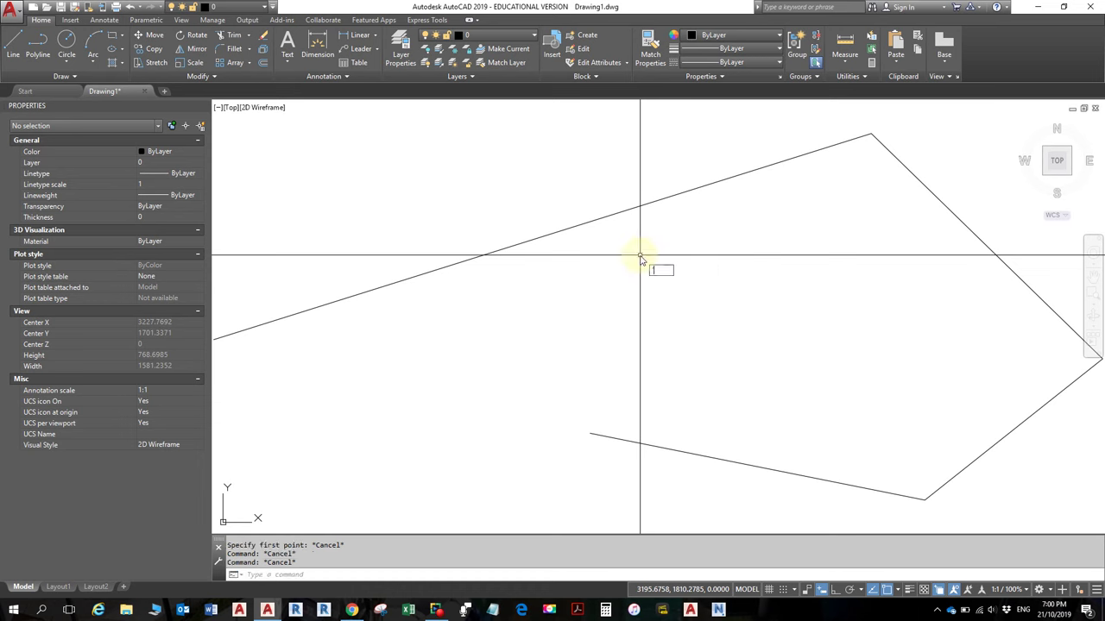
# Bring up the Export Data dialog with the command alias EXP and close it without exporting
pyautogui.write('ex')
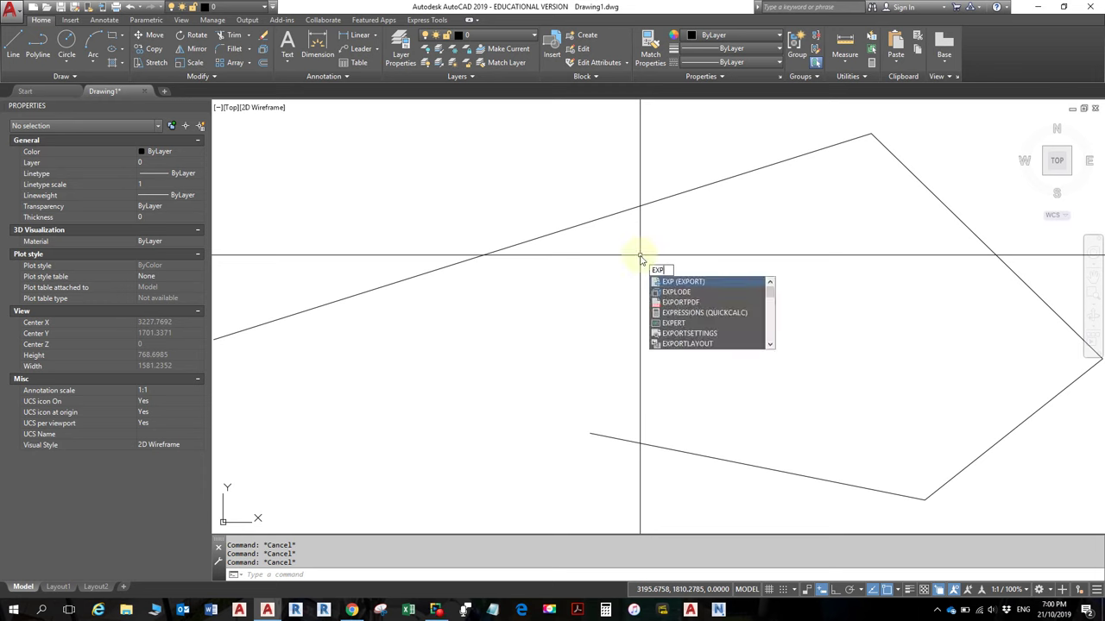
pyautogui.press('Escape')
pyautogui.write('exp')
pyautogui.press('Return')
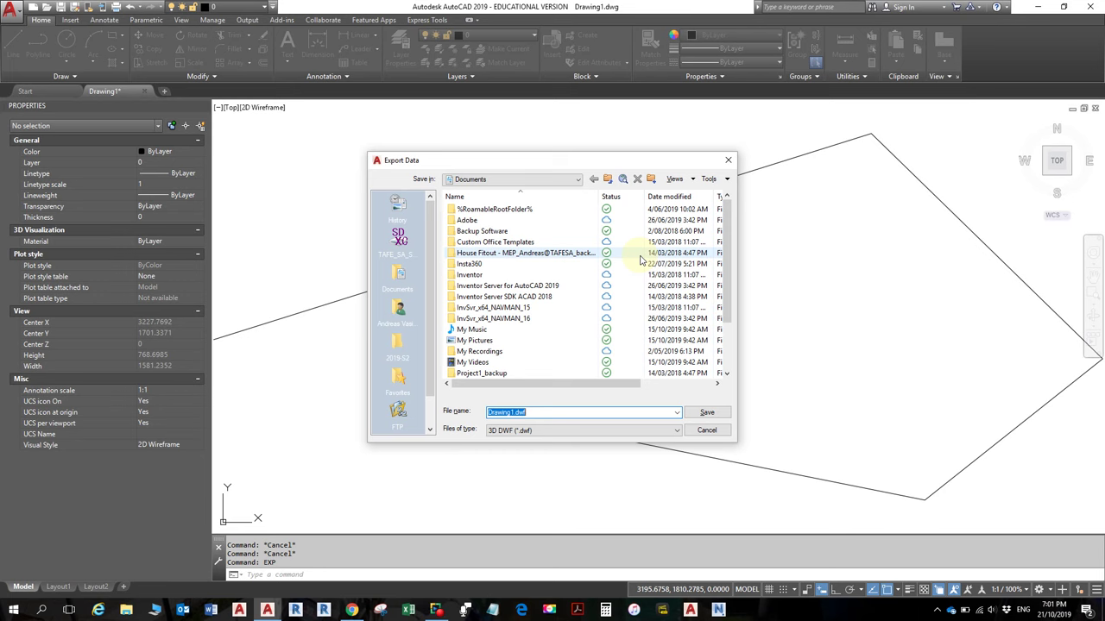
pyautogui.click(727, 160)
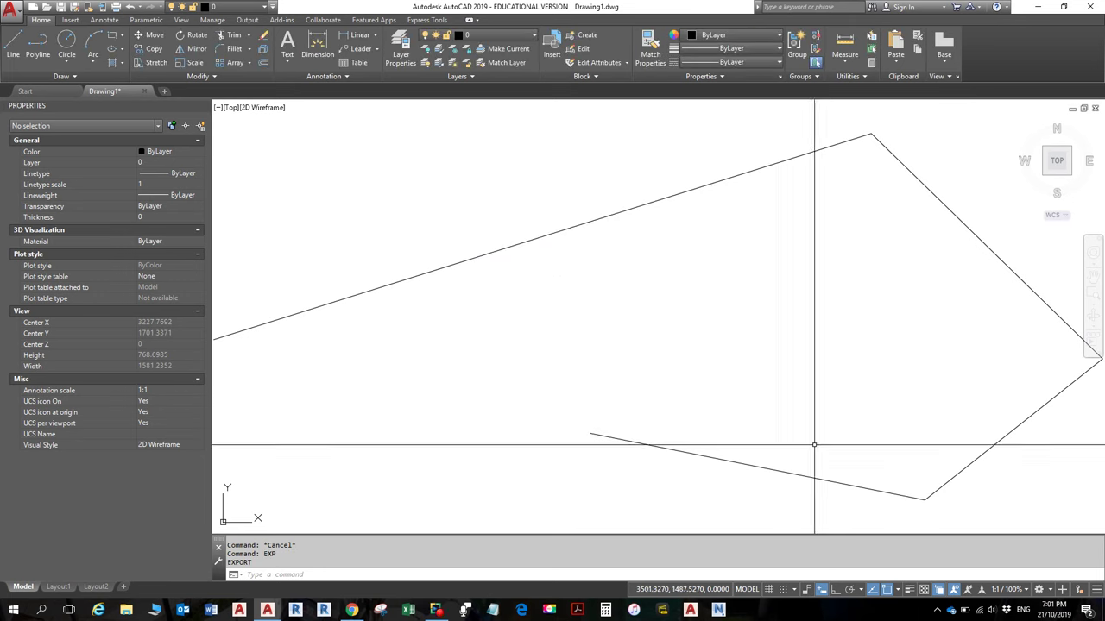
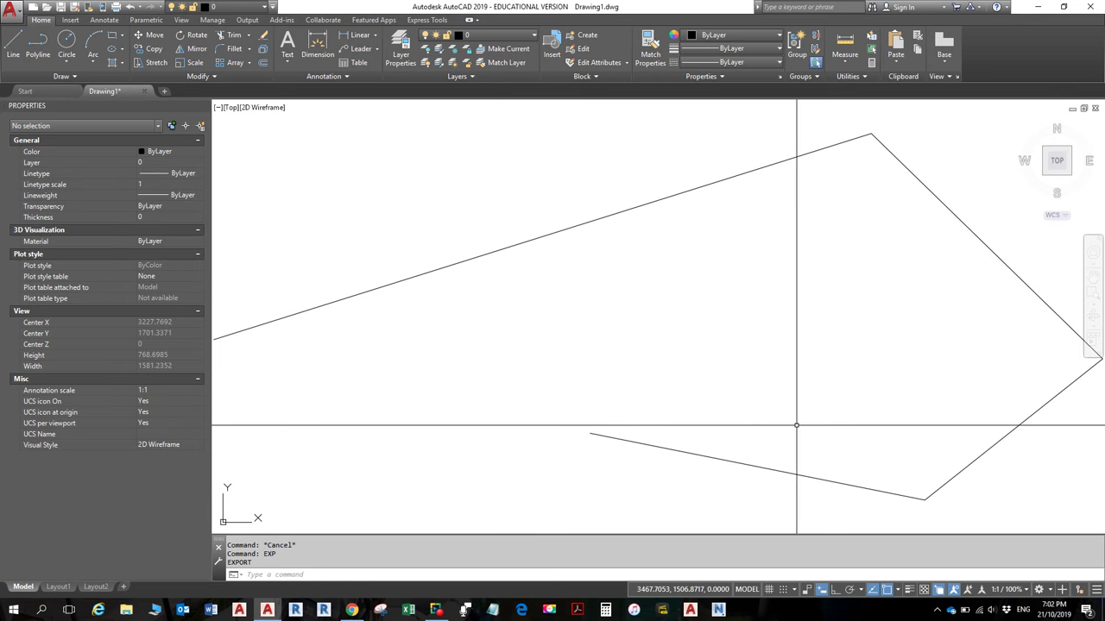
# Select all four lines of the shape with a crossing window and clear the selection
pyautogui.click(1018, 509)
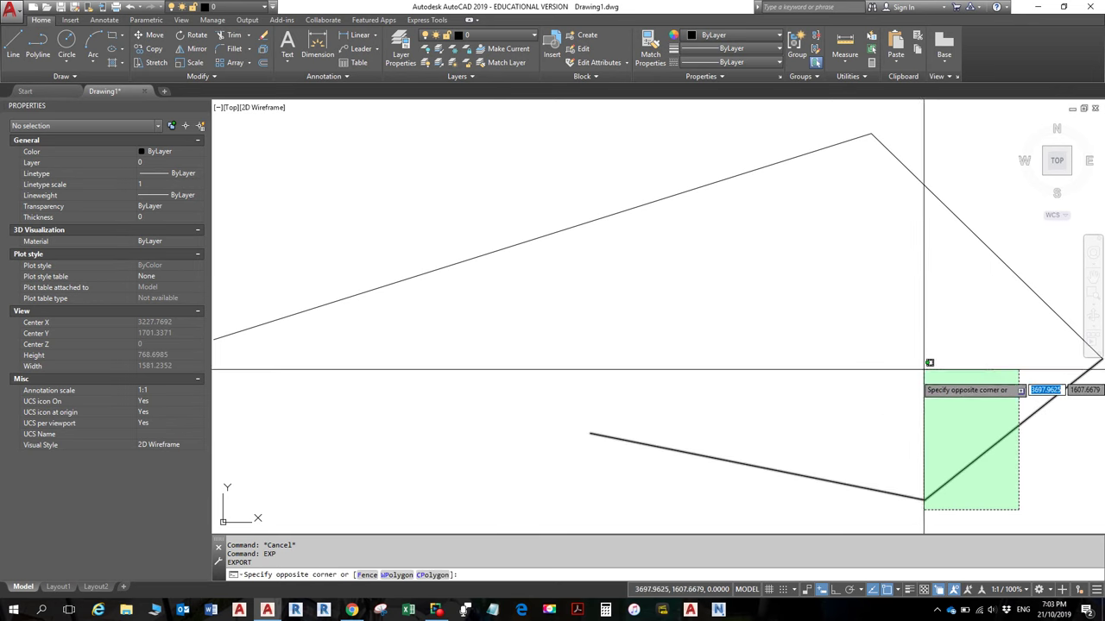
pyautogui.click(673, 128)
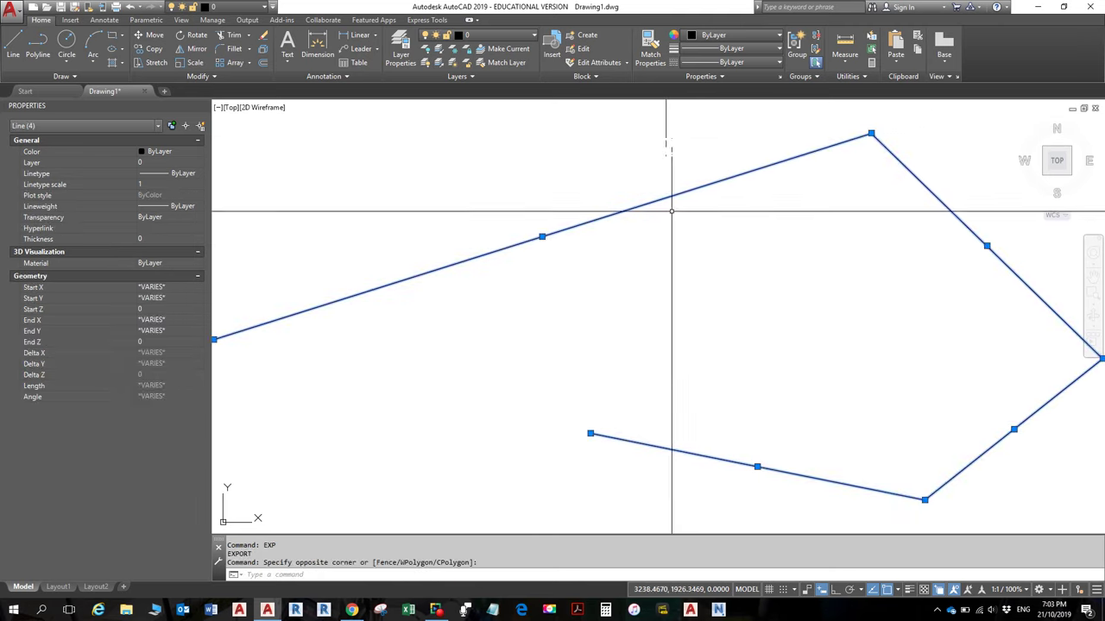
pyautogui.press('Escape')
# Select all four lines with an enclosing selection window and erase them from the drawing
pyautogui.scroll(-1, 745, 305)
pyautogui.scroll(-2, 744, 305)
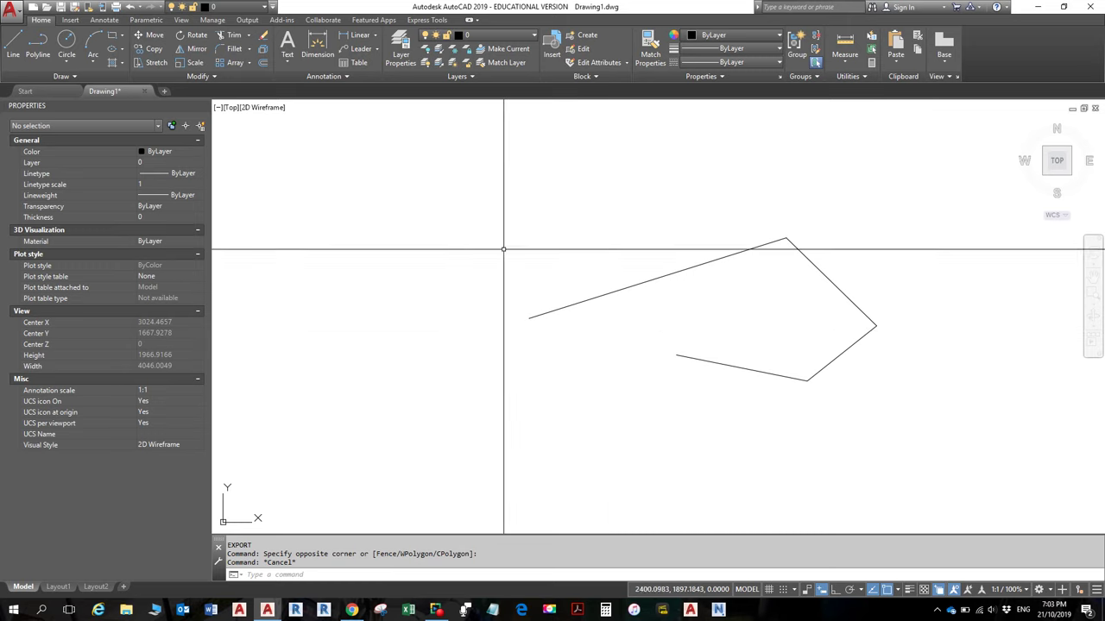
pyautogui.click(482, 167)
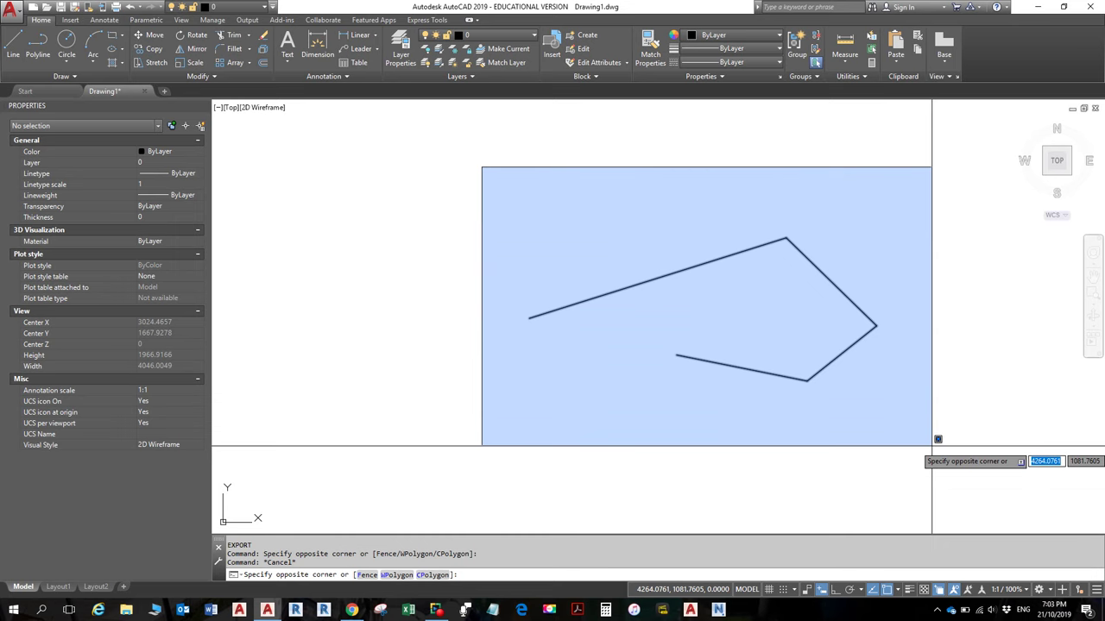
pyautogui.click(931, 446)
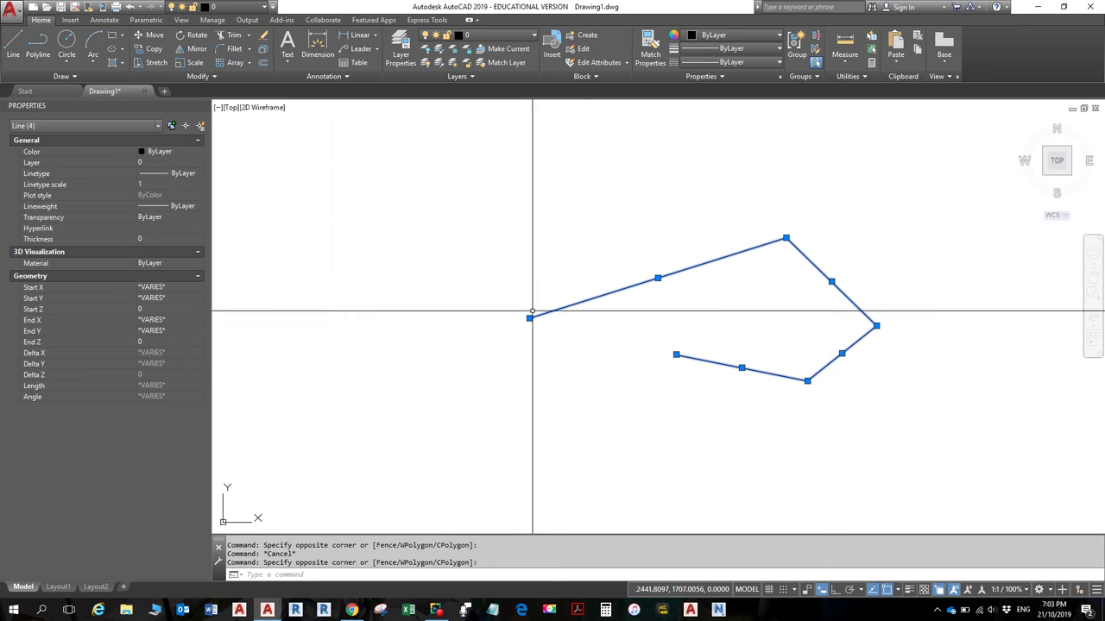
pyautogui.rightClick(568, 311)
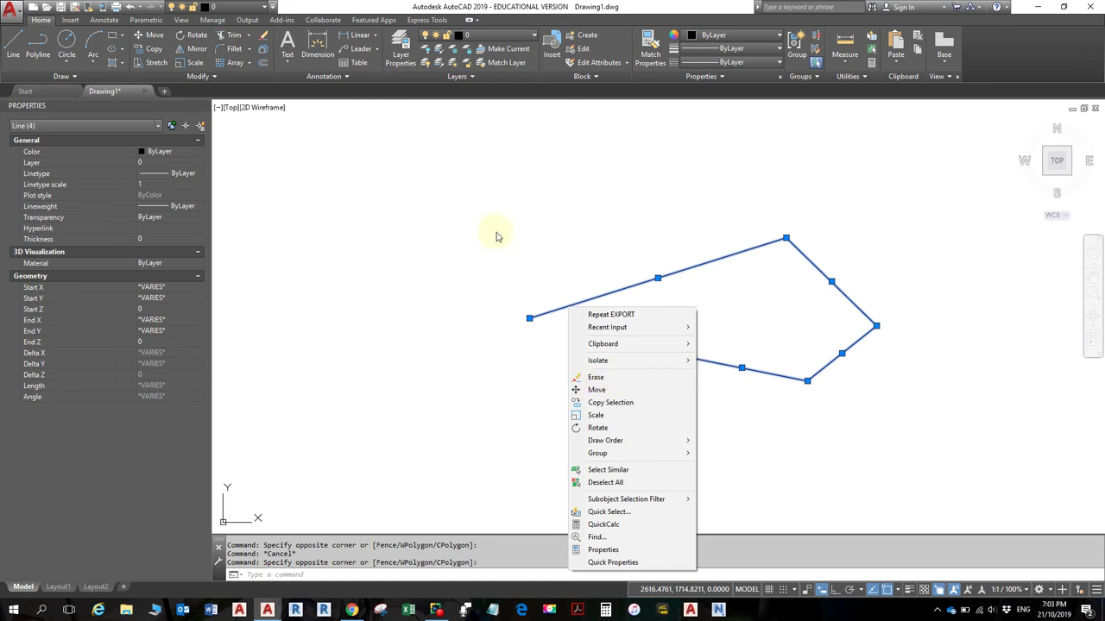
pyautogui.click(604, 377)
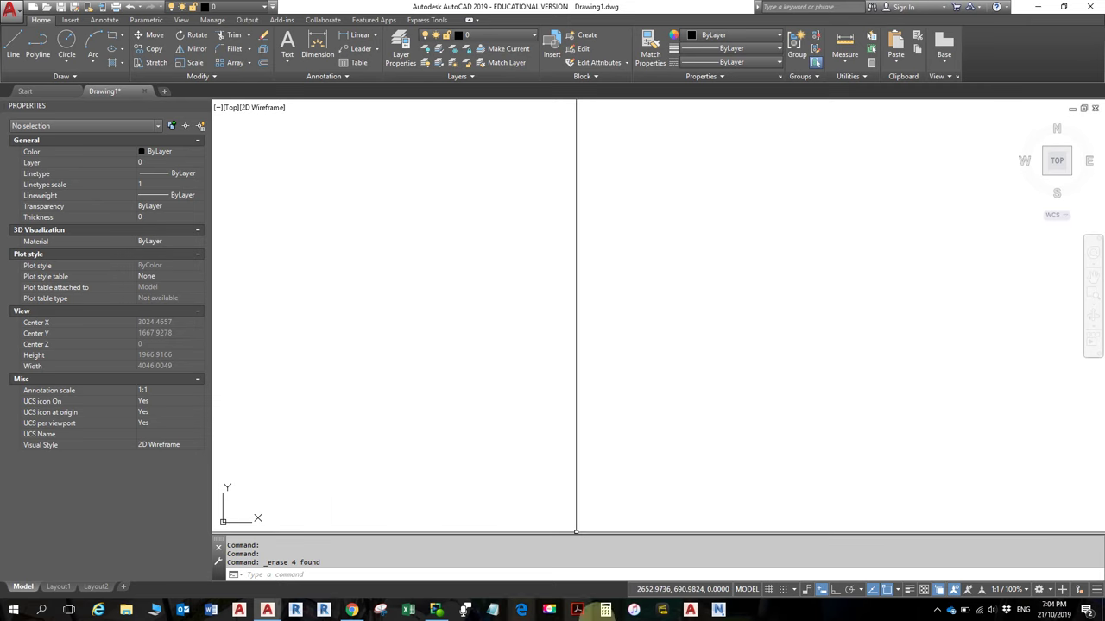
# Switch to Chrome and review the AutoCAD user interface section of the Introduction to AutoCAD course page
pyautogui.click(353, 611)
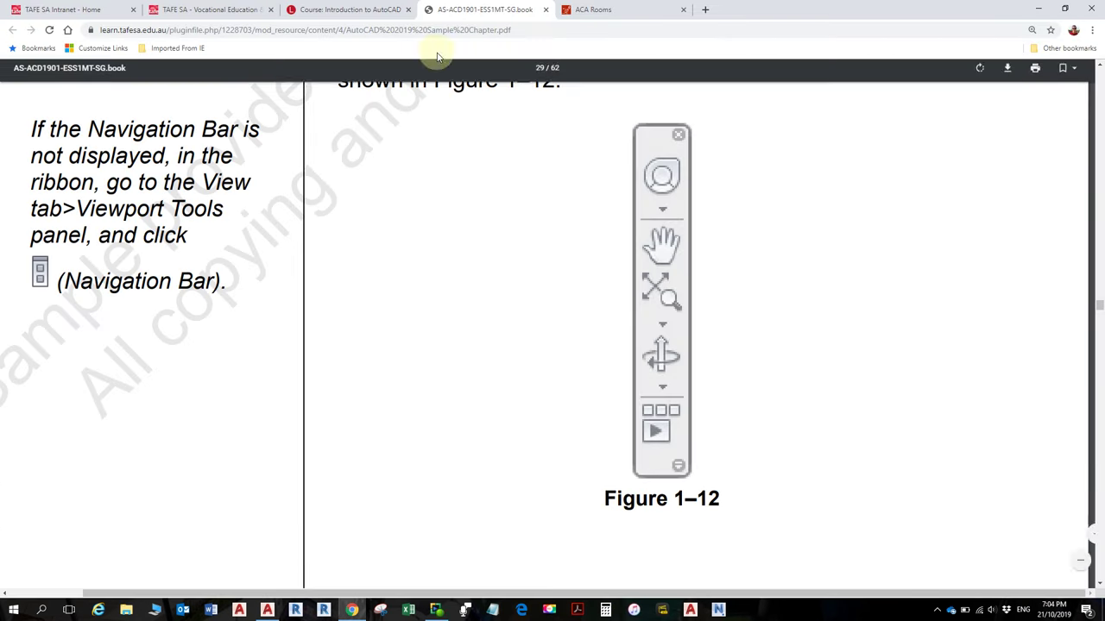
pyautogui.click(369, 10)
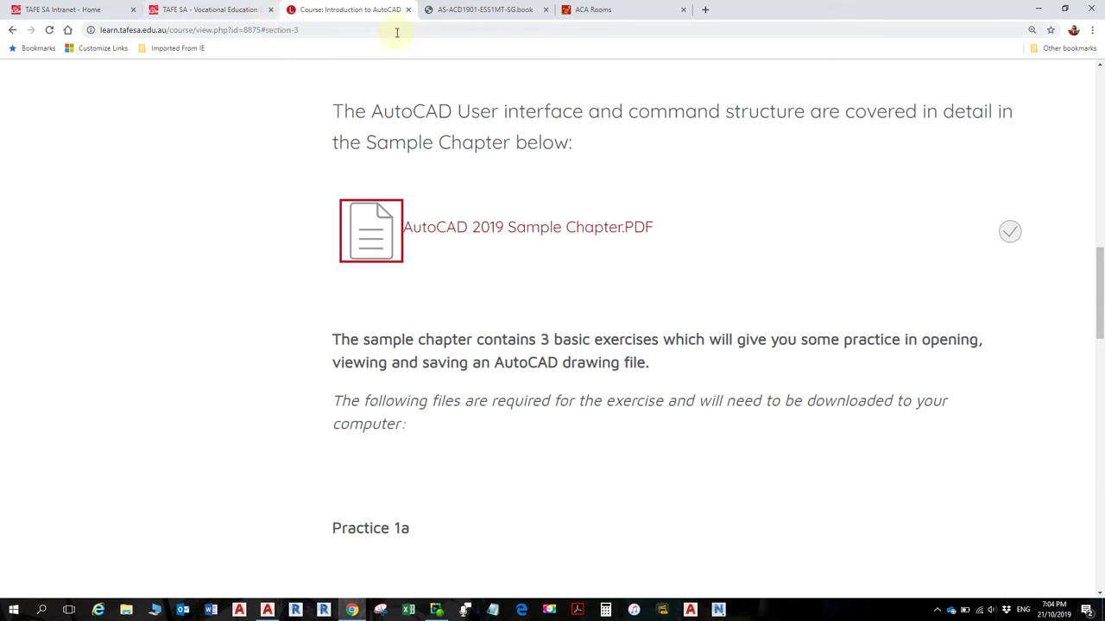
pyautogui.scroll(5, 542, 281)
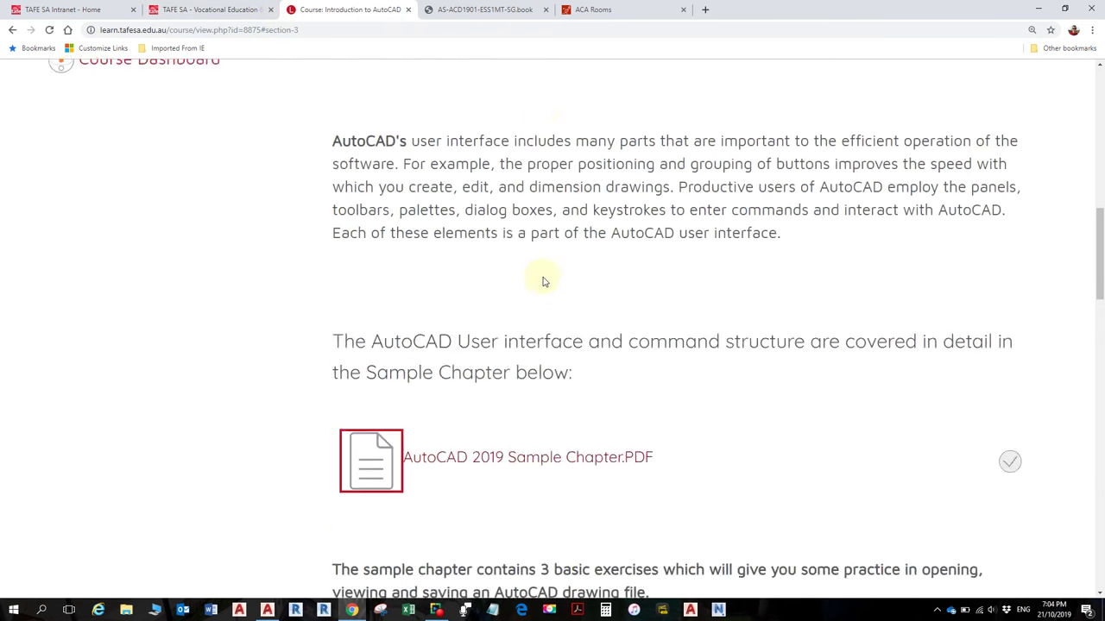
pyautogui.scroll(4, 541, 283)
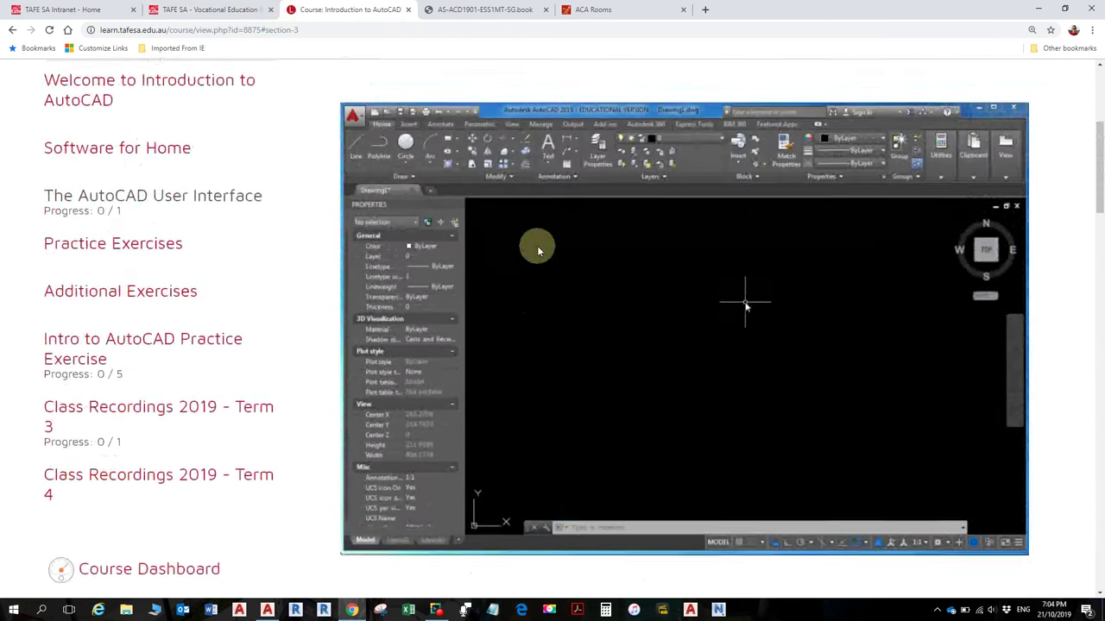
pyautogui.scroll(-3, 536, 249)
pyautogui.scroll(-3, 537, 250)
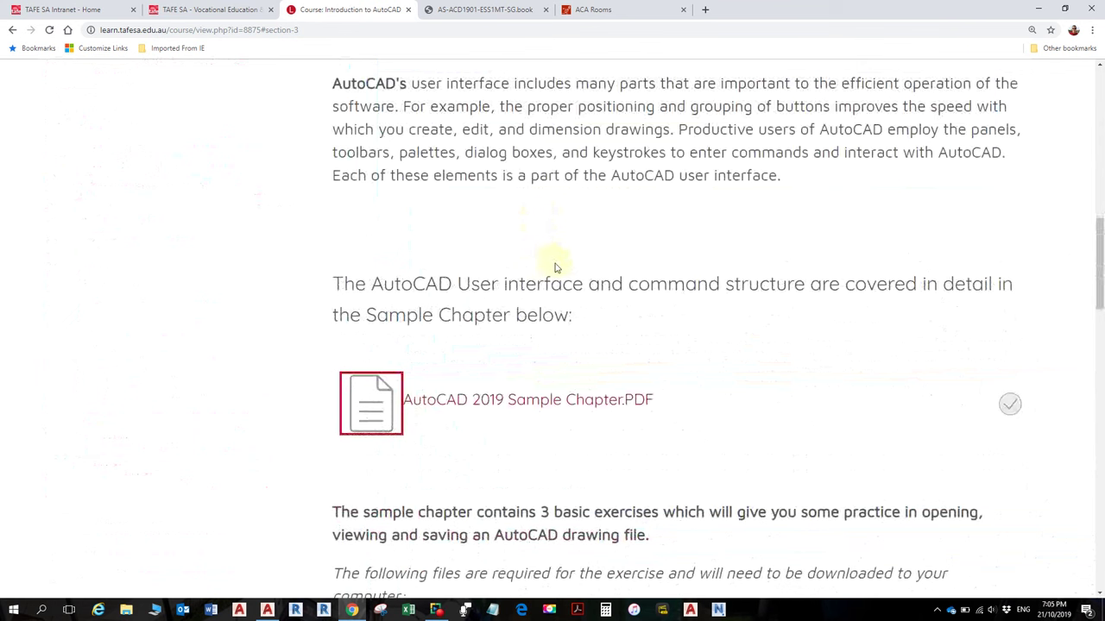
# Open the Practice Exercises section of the Introduction to AutoCAD course
pyautogui.scroll(-2, 553, 276)
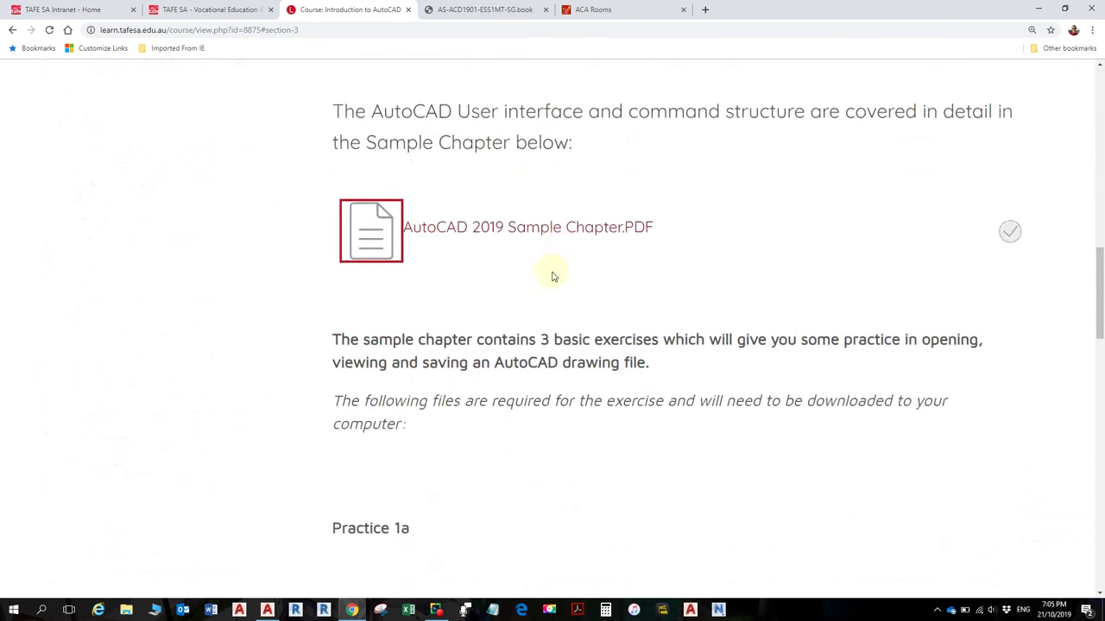
pyautogui.scroll(5, 499, 295)
pyautogui.scroll(4, 432, 276)
pyautogui.scroll(-1, 315, 276)
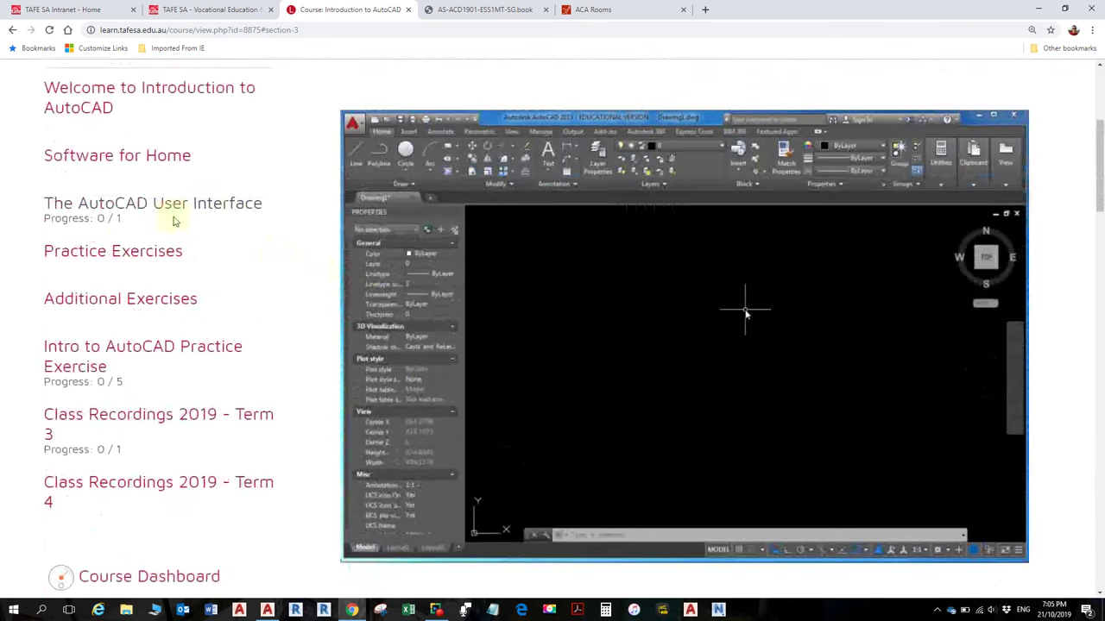
pyautogui.click(132, 252)
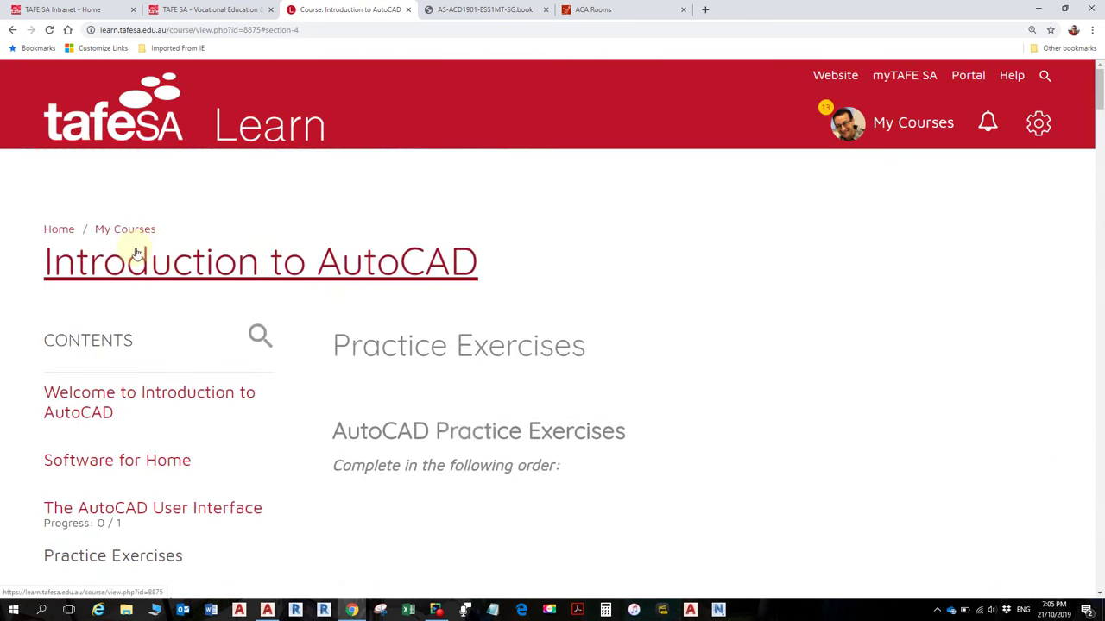
# Review the procedure documents and starting drawing files for the Coordinates & Layers and Object Snaps exercises
pyautogui.scroll(-4, 434, 319)
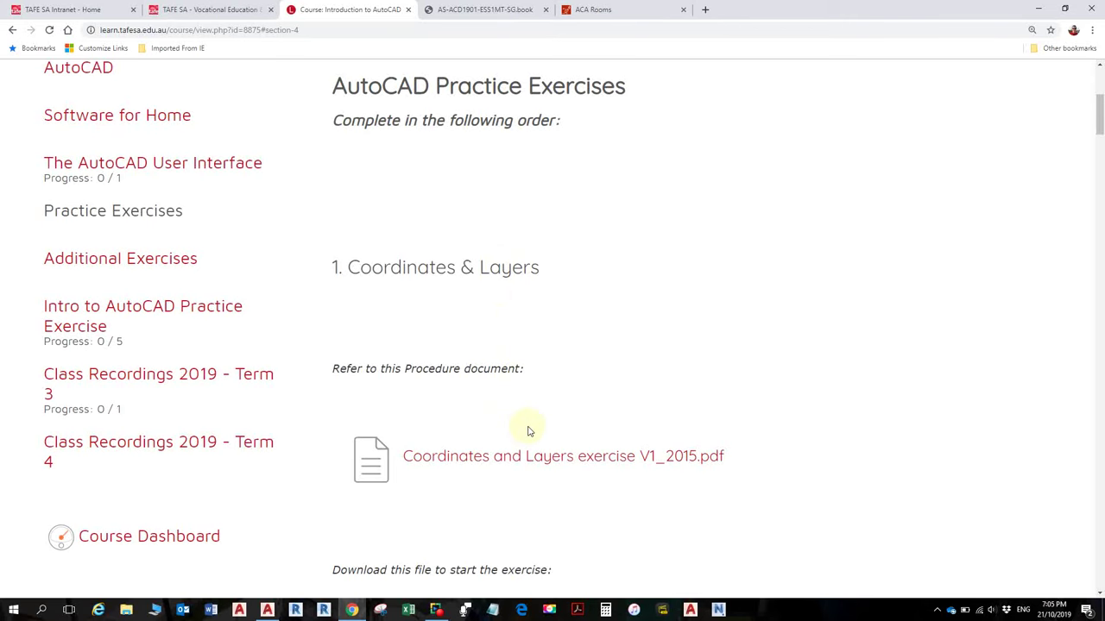
pyautogui.scroll(-3, 529, 430)
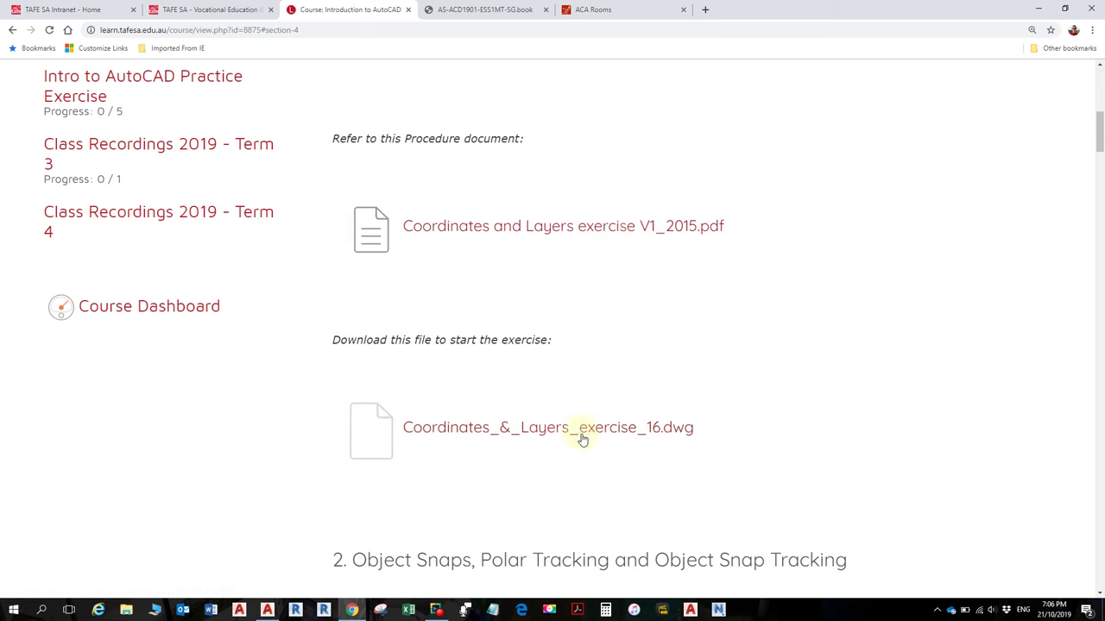
pyautogui.scroll(-3, 416, 400)
pyautogui.scroll(-2, 617, 333)
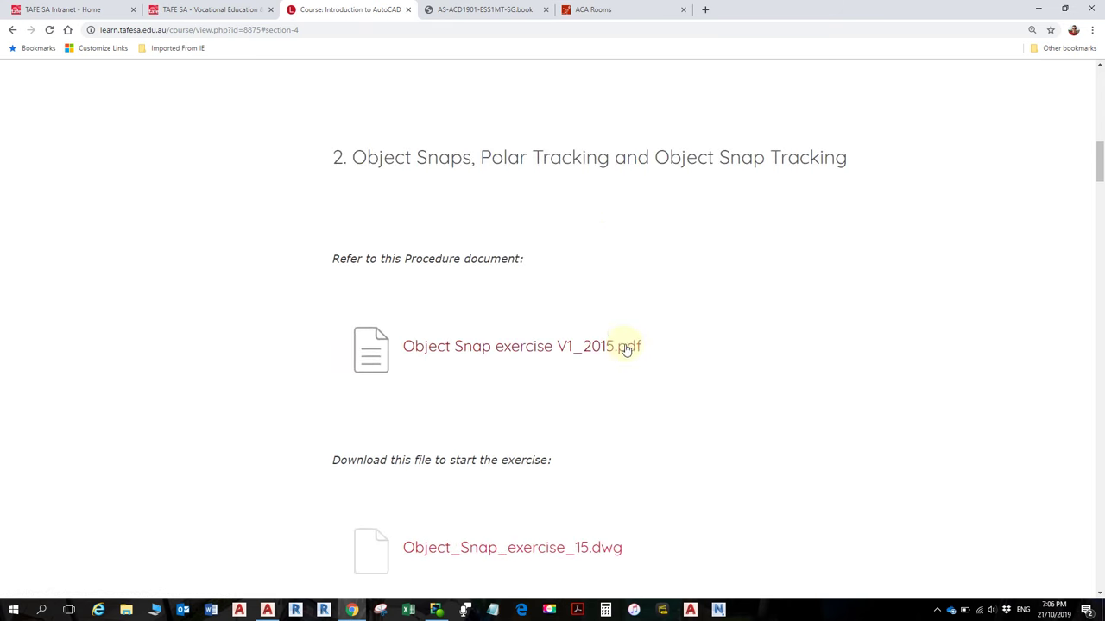
pyautogui.scroll(-1, 630, 345)
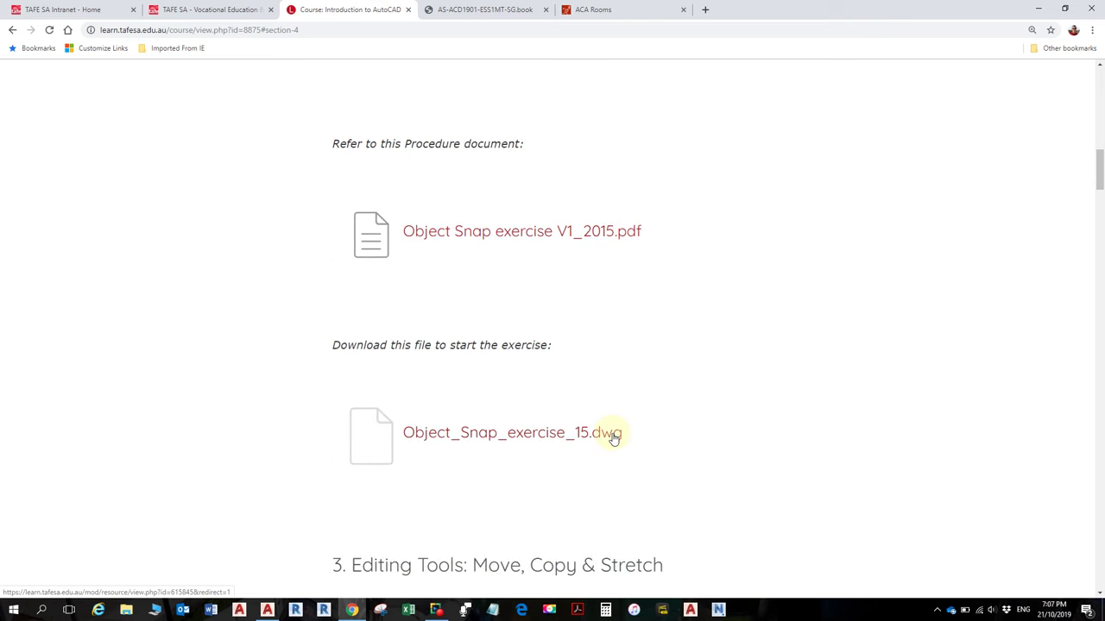
pyautogui.scroll(-3, 622, 427)
pyautogui.scroll(1, 626, 401)
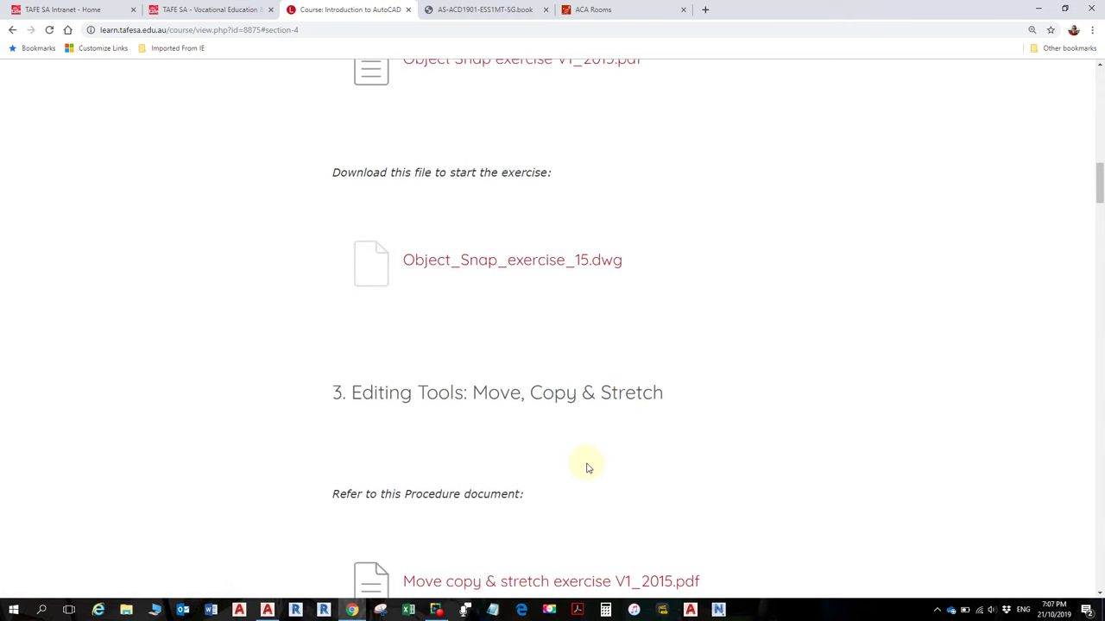
pyautogui.scroll(-1, 586, 469)
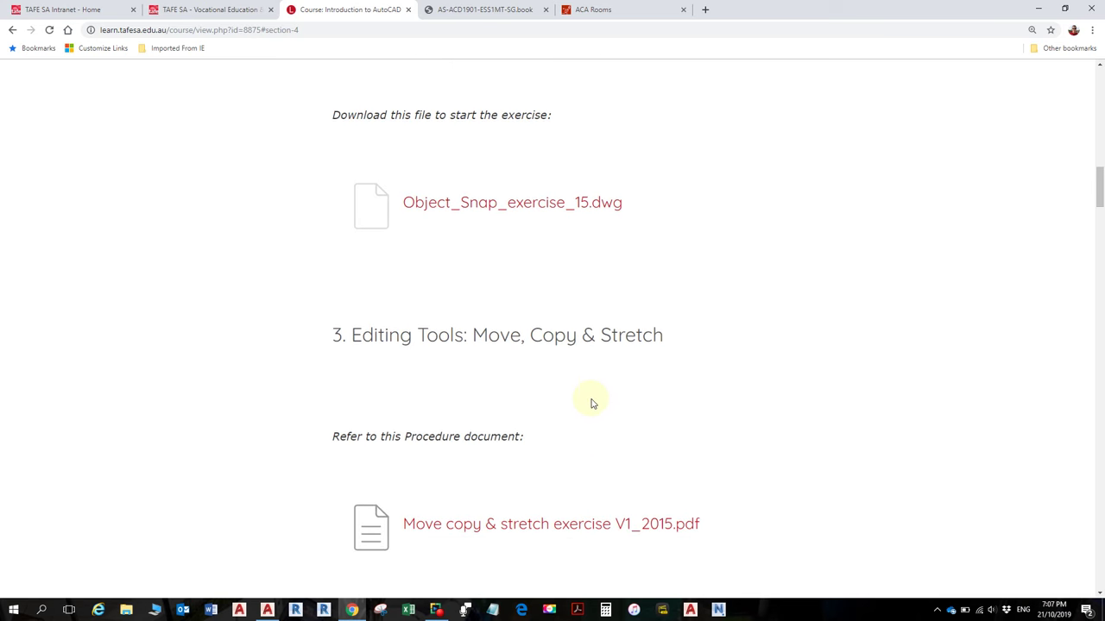
# Go through the exercise order again, from Coordinates & Layers down to the Move, Copy & Stretch and Fillet, Offset & Chamfer exercises
pyautogui.scroll(8, 591, 400)
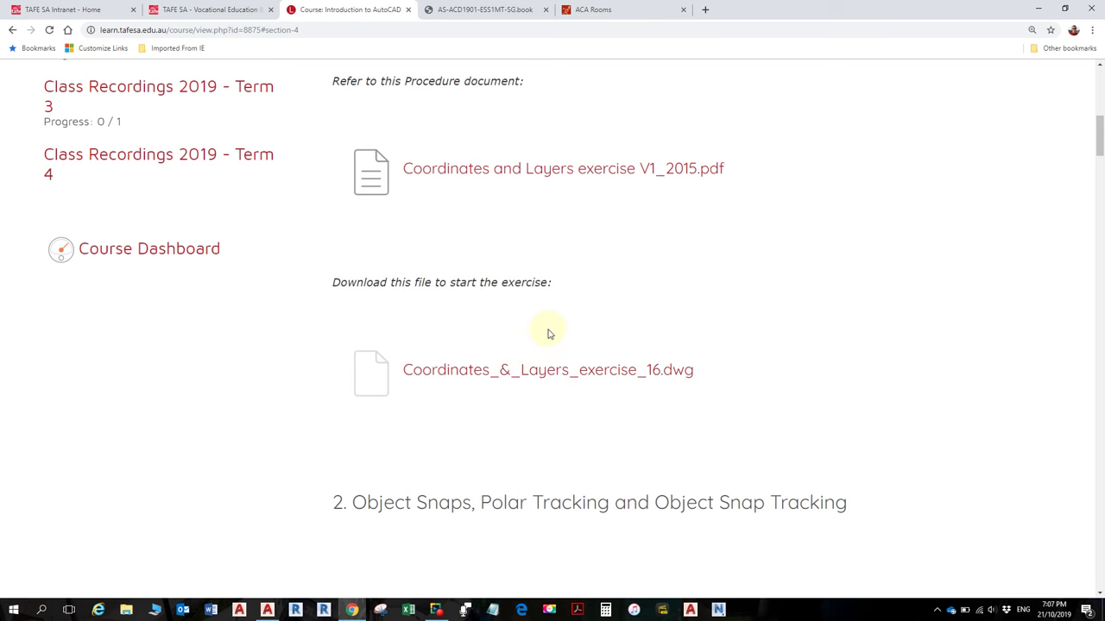
pyautogui.scroll(-5, 548, 334)
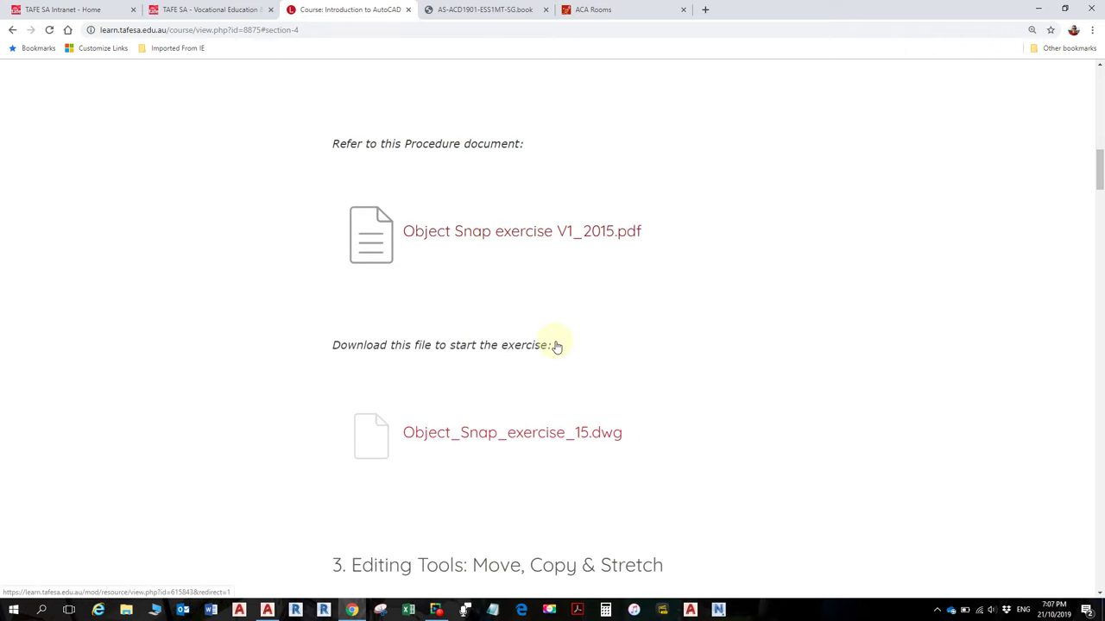
pyautogui.scroll(-2, 554, 344)
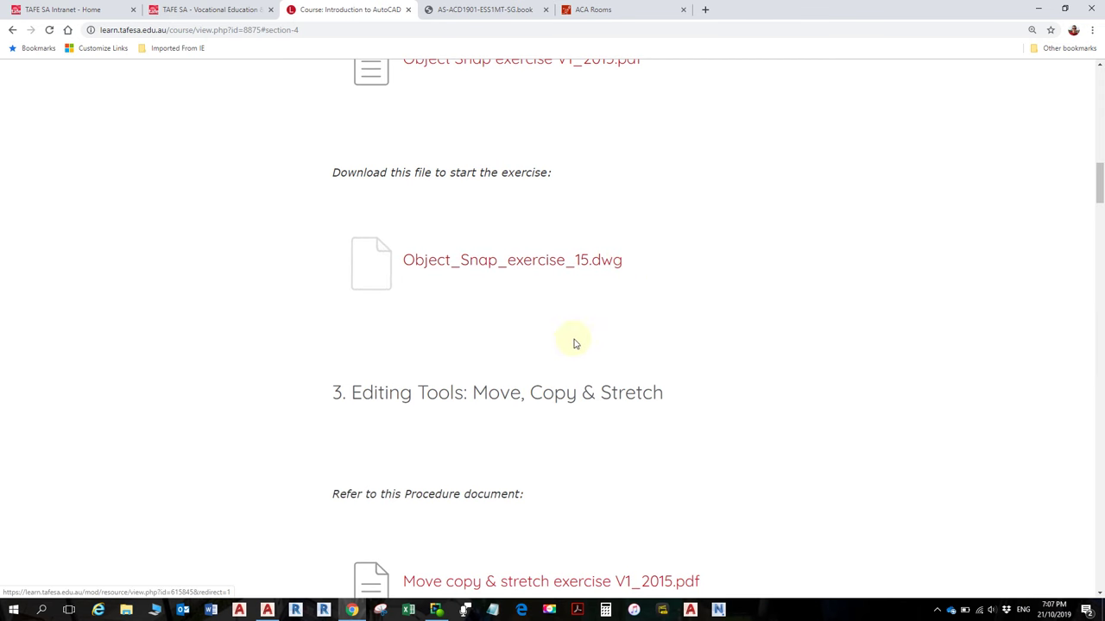
pyautogui.scroll(-1, 570, 354)
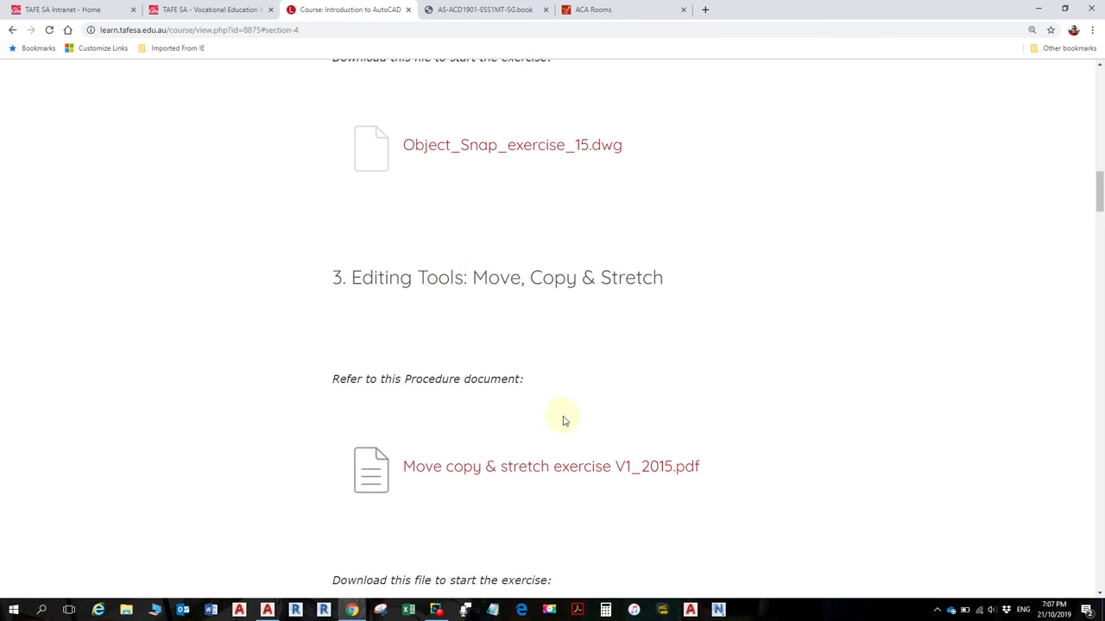
pyautogui.scroll(-1, 564, 481)
pyautogui.scroll(2, 573, 483)
pyautogui.scroll(2, 573, 483)
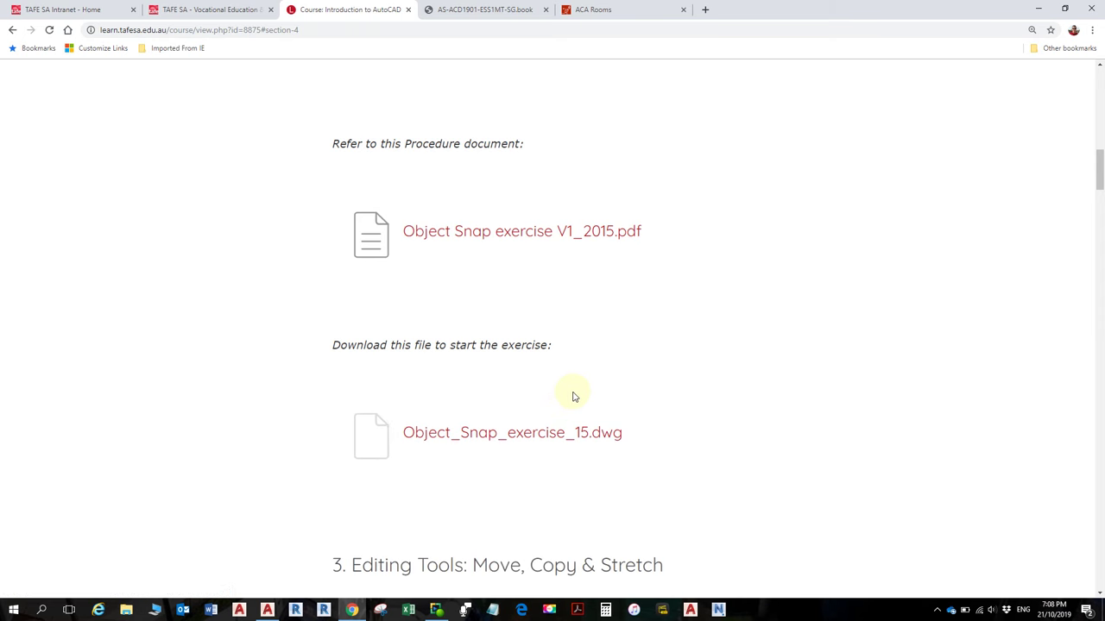
pyautogui.scroll(-3, 573, 397)
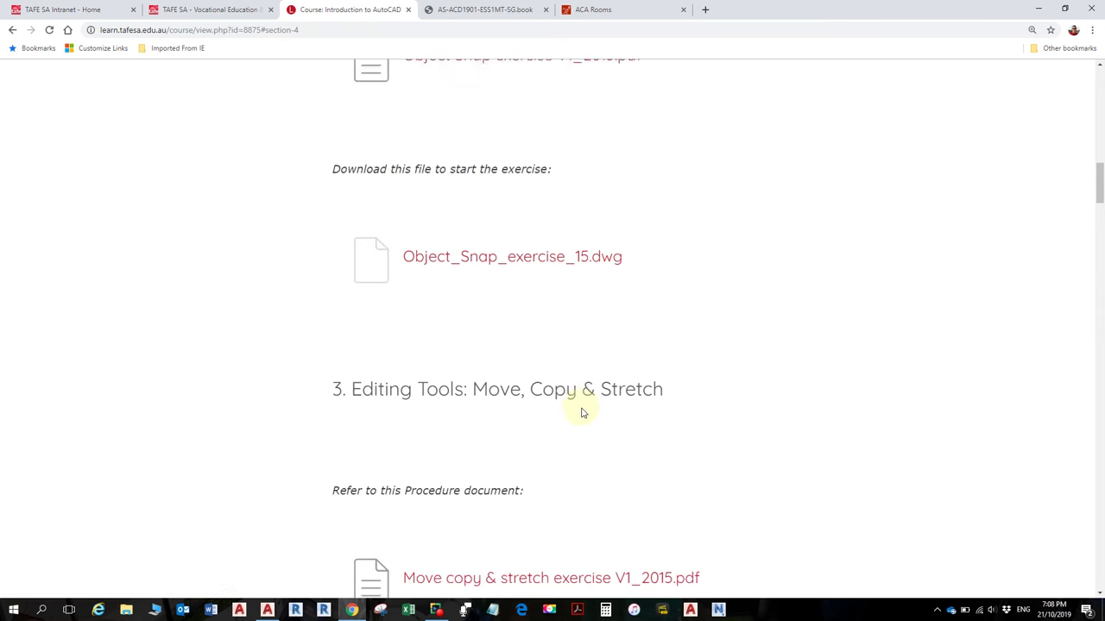
pyautogui.scroll(-4, 562, 405)
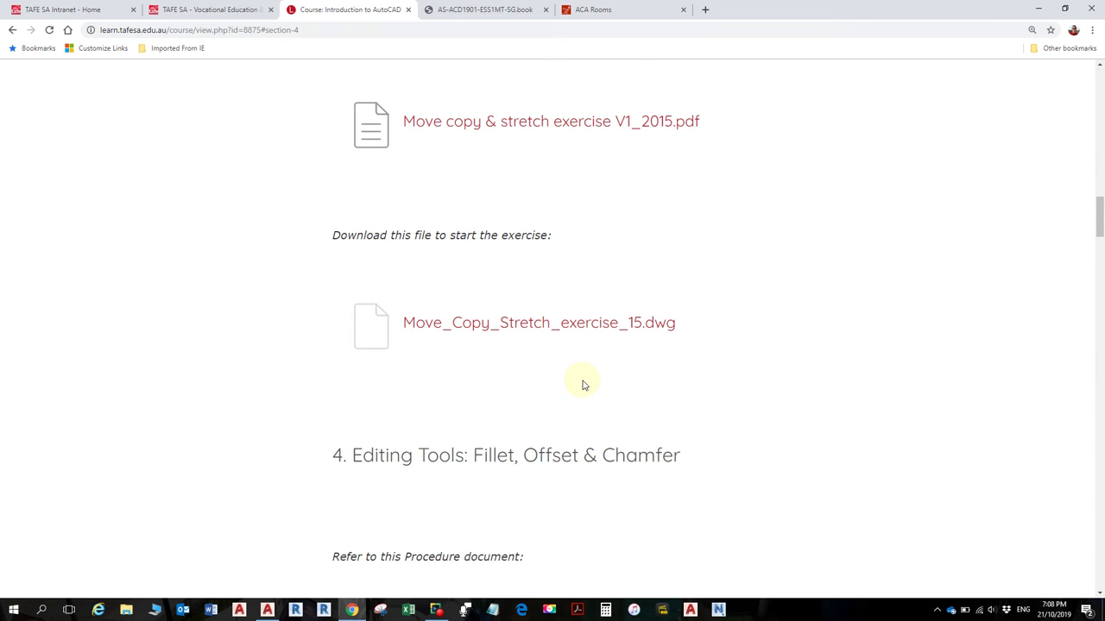
pyautogui.scroll(-4, 500, 365)
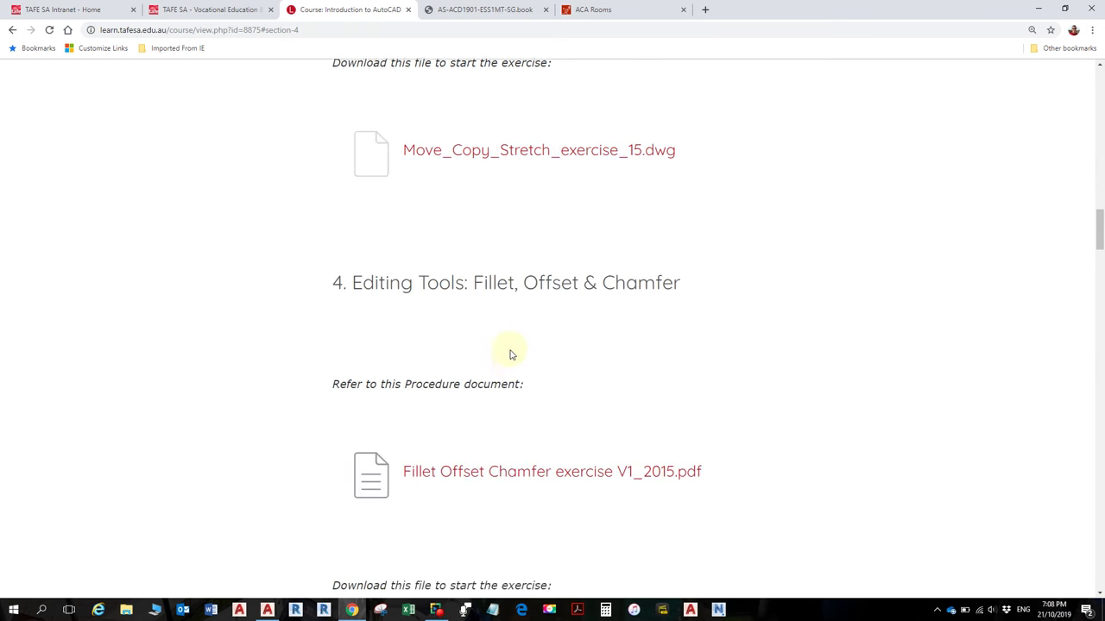
# View the cover page of the procedure document Object Snap exercise V1_2015.pdf and close it
pyautogui.scroll(10, 509, 363)
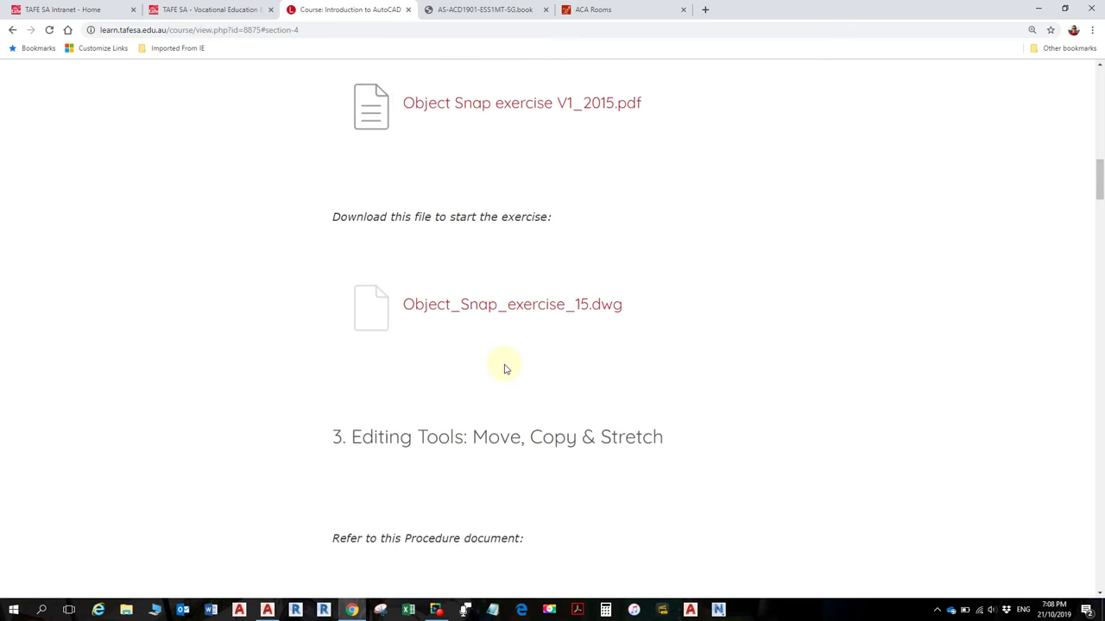
pyautogui.scroll(3, 499, 371)
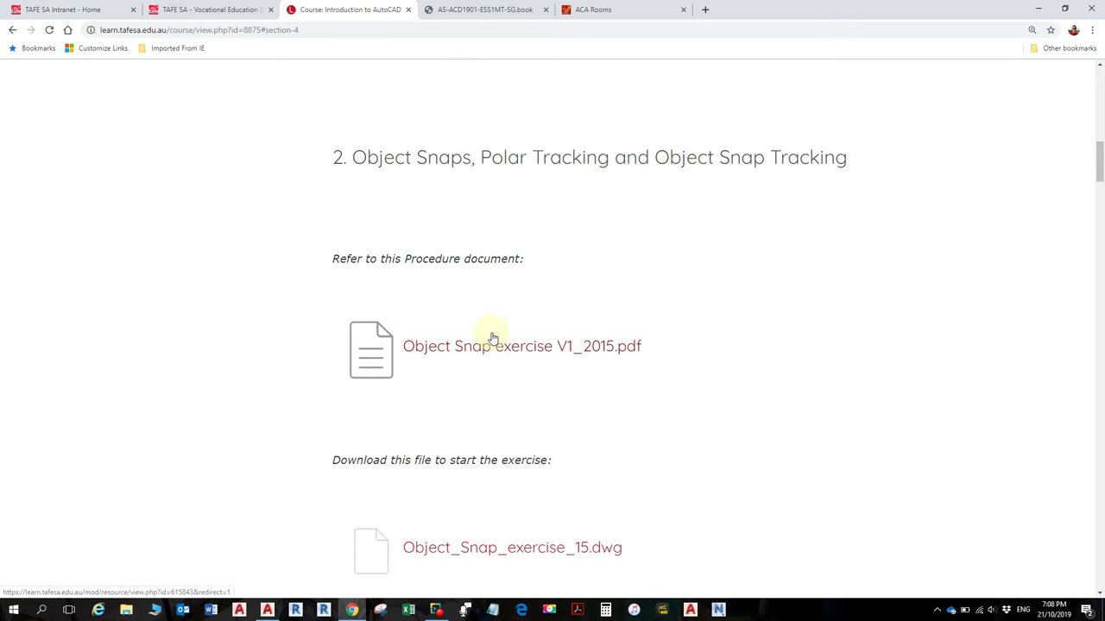
pyautogui.scroll(1, 506, 353)
pyautogui.scroll(-3, 517, 331)
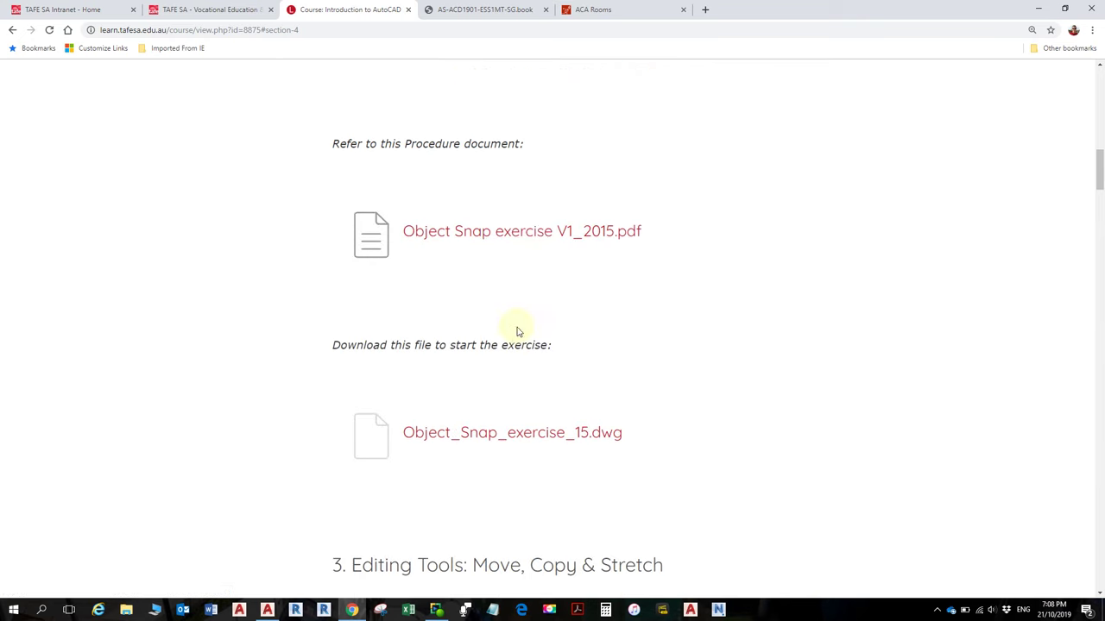
pyautogui.click(532, 229)
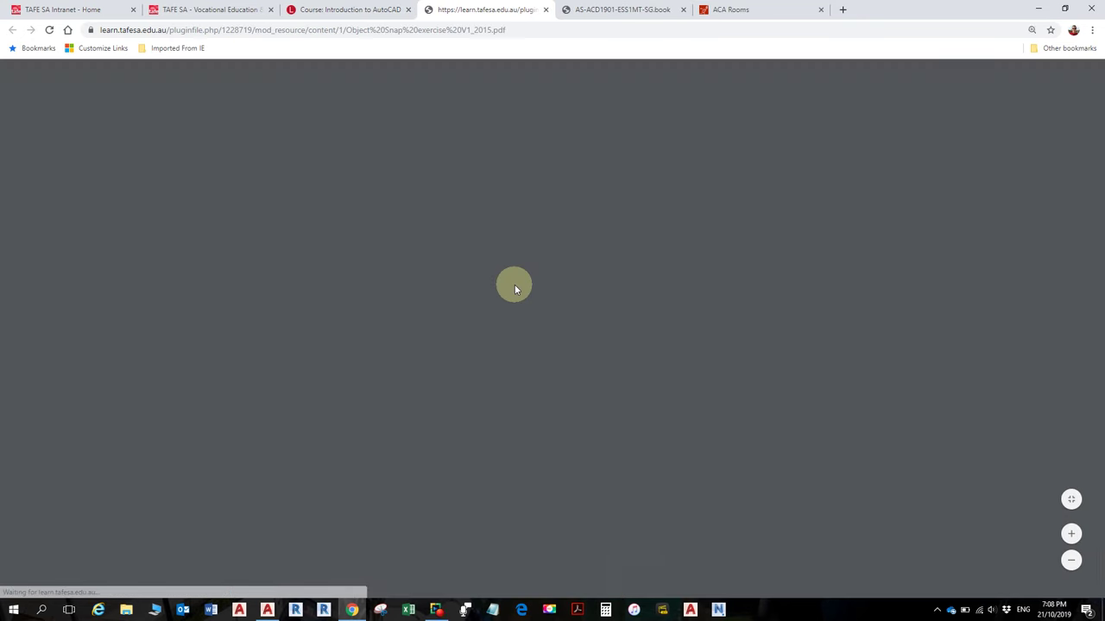
pyautogui.scroll(-2, 526, 314)
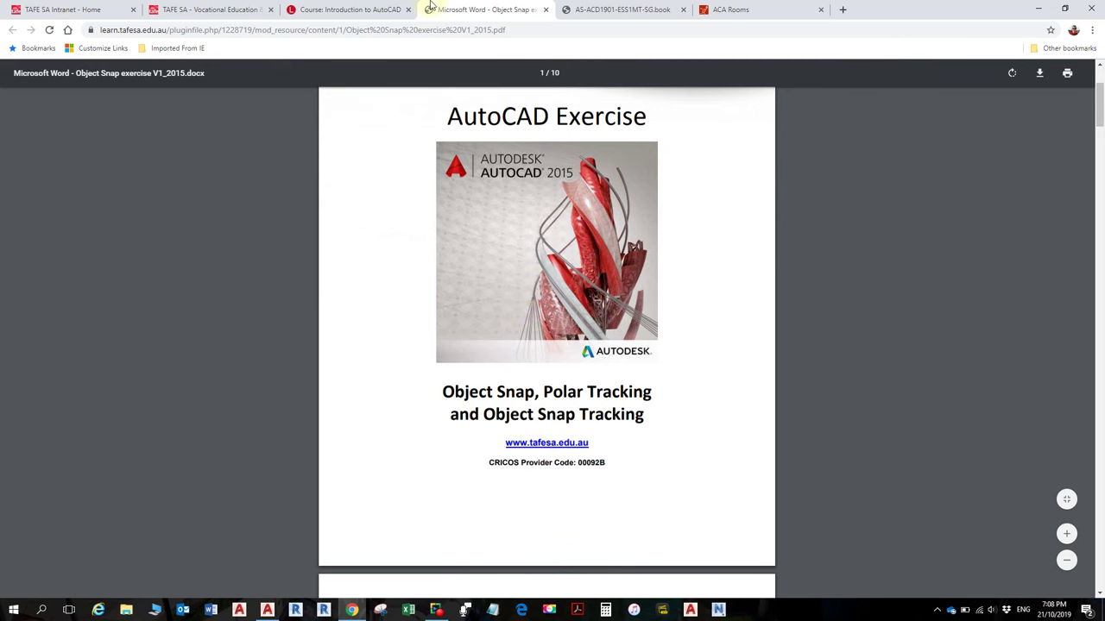
pyautogui.click(545, 9)
# Open the procedure document Coordinates and Layers exercise V1_2015.pdf and enlarge its pages for reading
pyautogui.scroll(6, 514, 272)
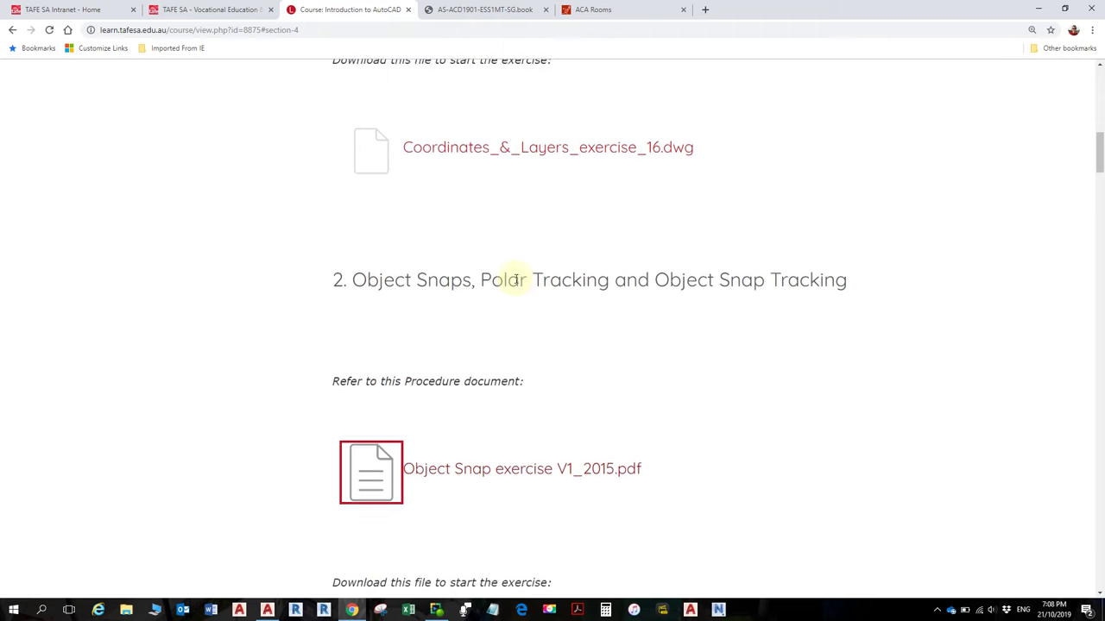
pyautogui.scroll(3, 506, 240)
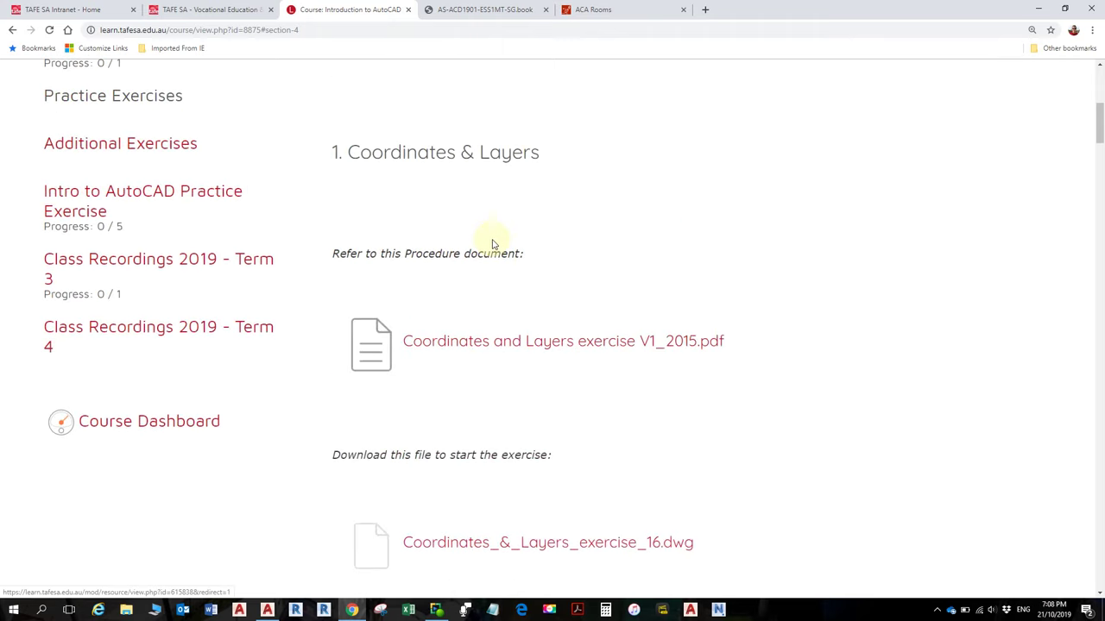
pyautogui.scroll(-1, 487, 380)
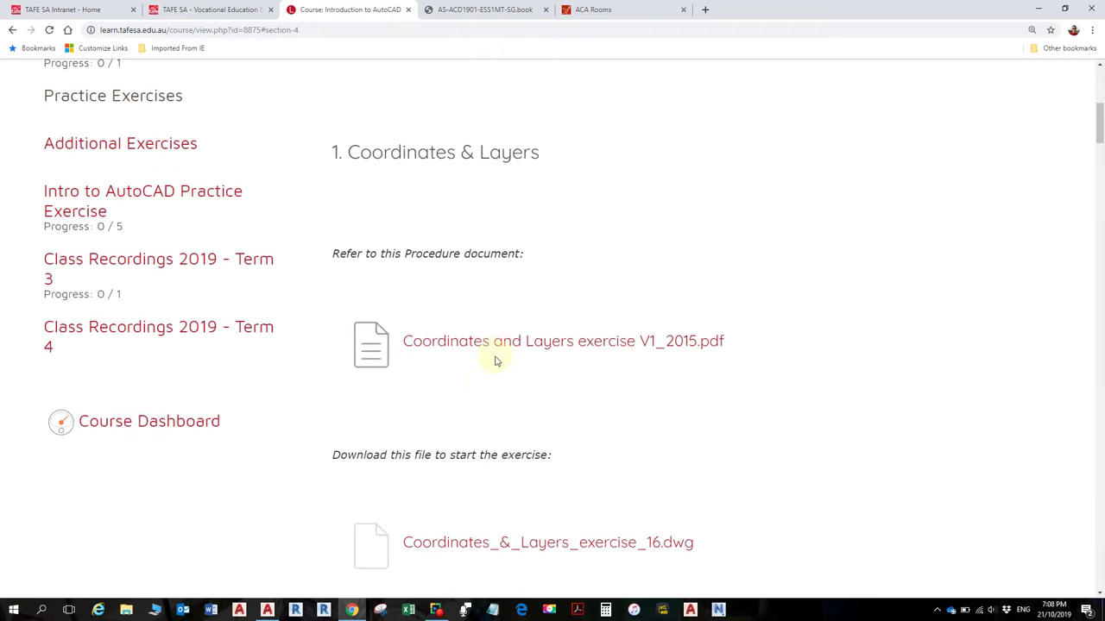
pyautogui.click(497, 343)
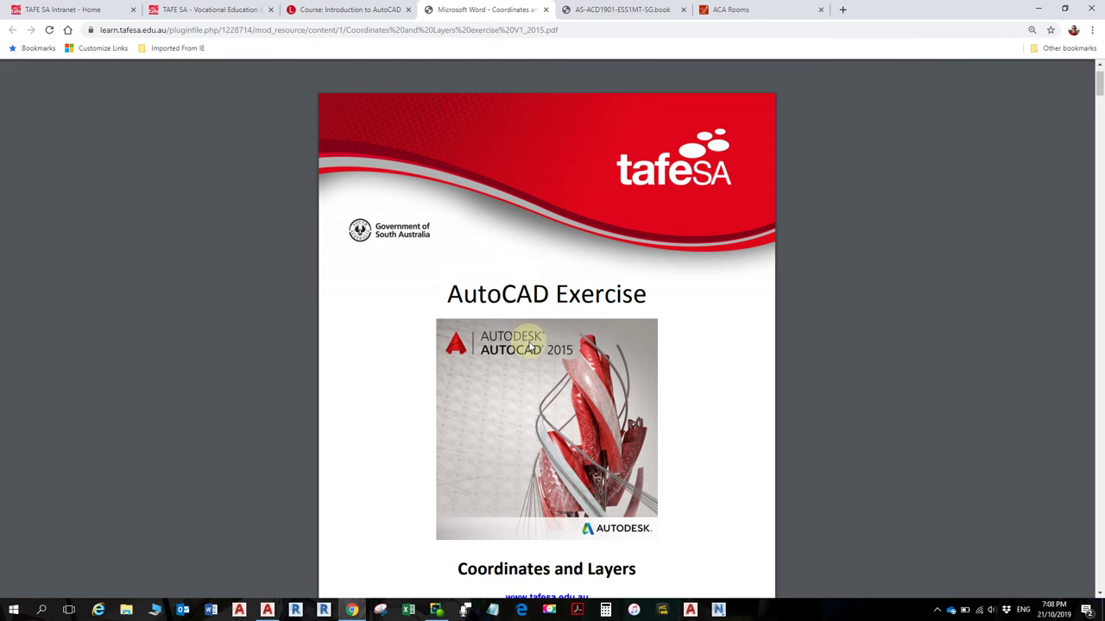
pyautogui.keyDown('ctrl'); pyautogui.scroll(5, 527, 339); pyautogui.keyUp('ctrl')
pyautogui.keyDown('ctrl'); pyautogui.scroll(-2, 540, 332); pyautogui.keyUp('ctrl')
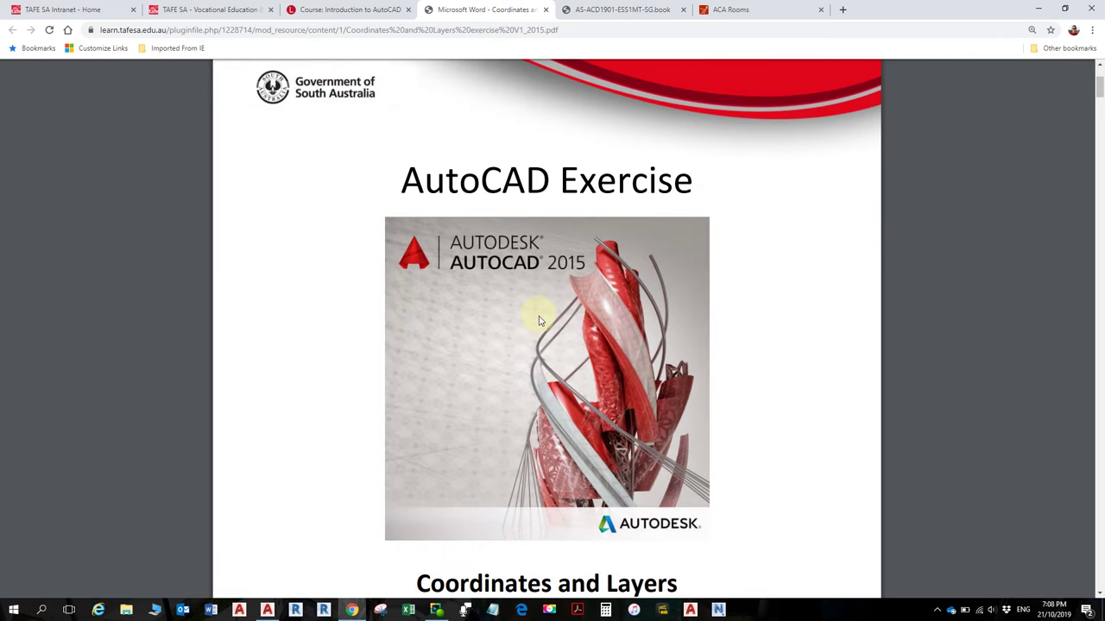
# Read the Getting Started page on the New Tab, including the list of cases in which it opens
pyautogui.scroll(-5, 557, 297)
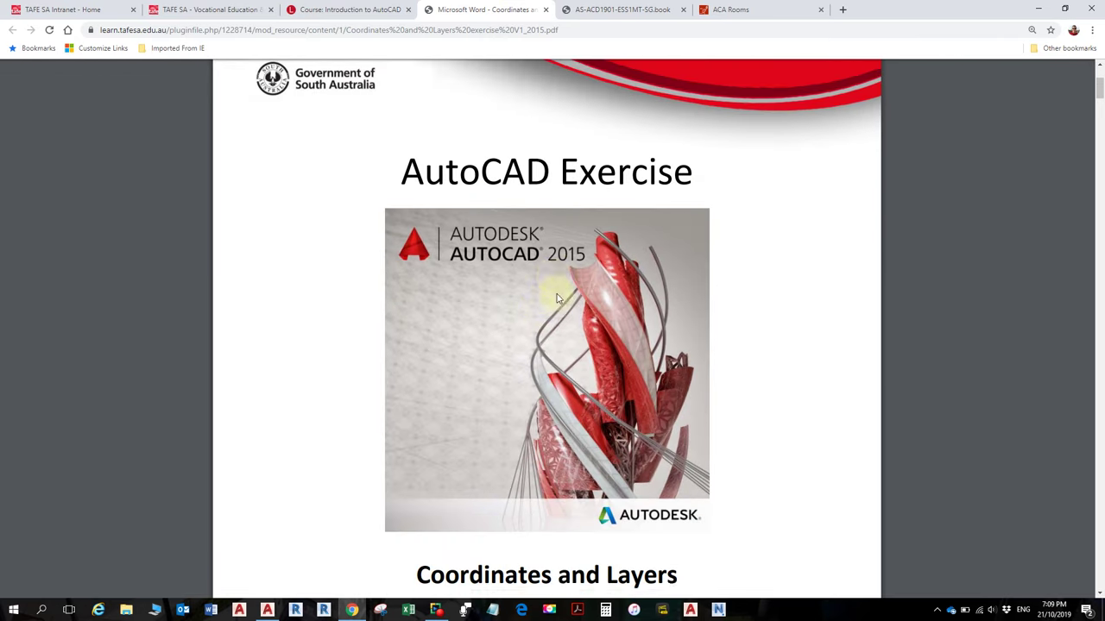
pyautogui.scroll(-12, 560, 302)
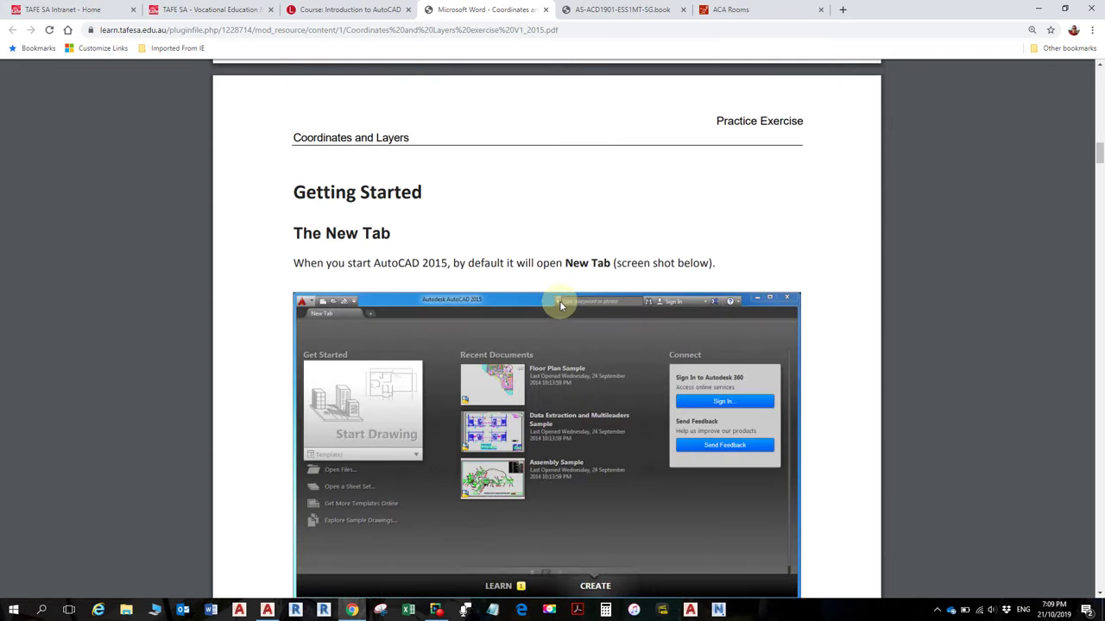
pyautogui.scroll(-5, 560, 302)
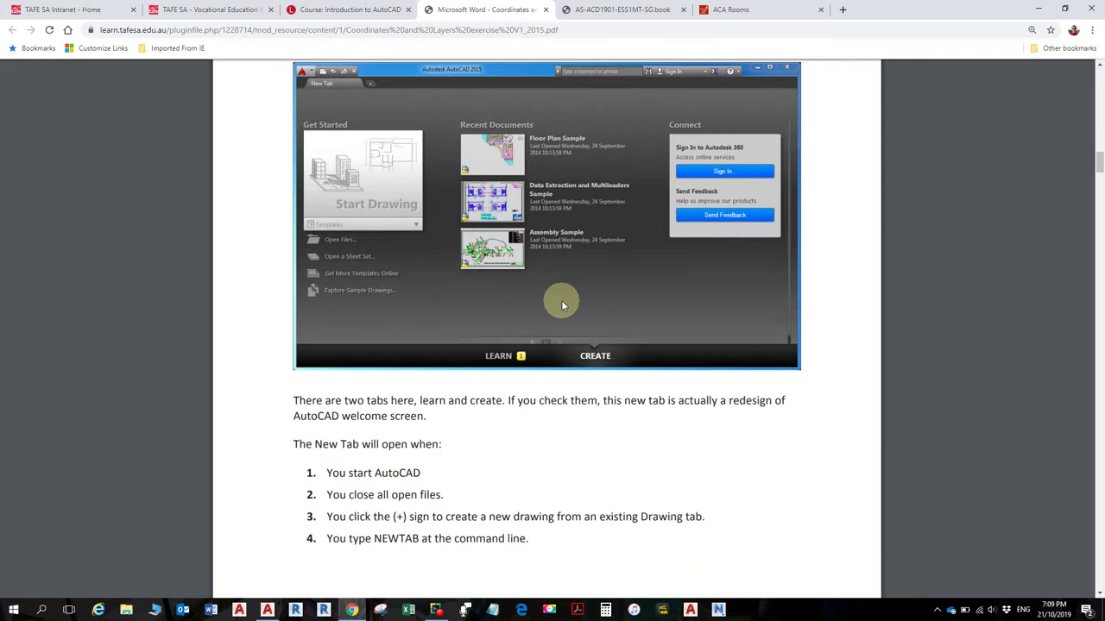
pyautogui.scroll(3, 562, 305)
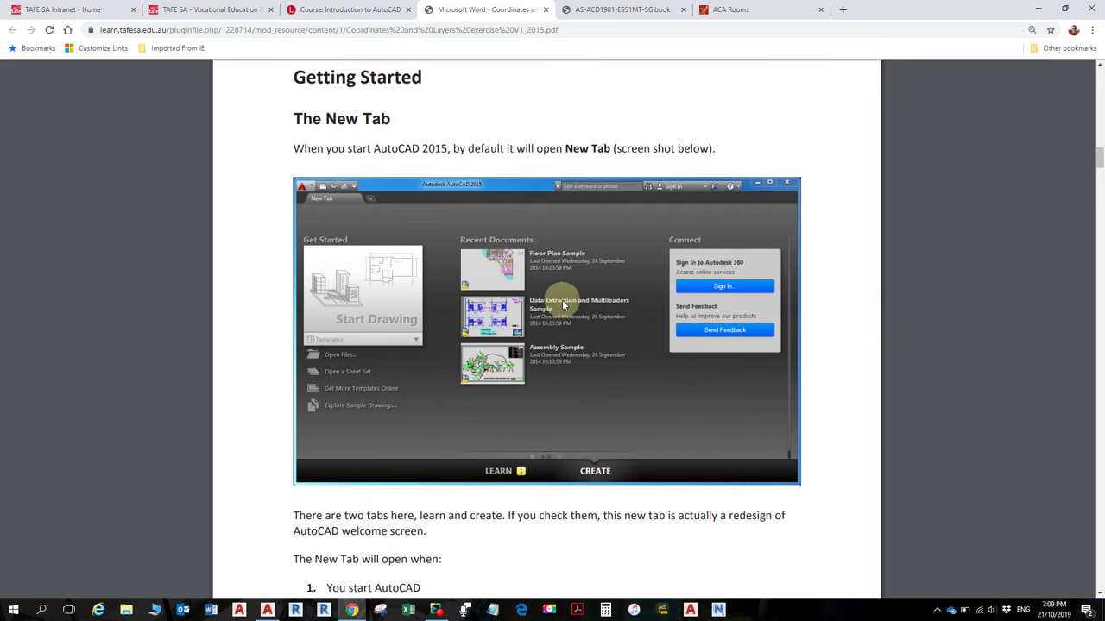
pyautogui.scroll(-4, 562, 304)
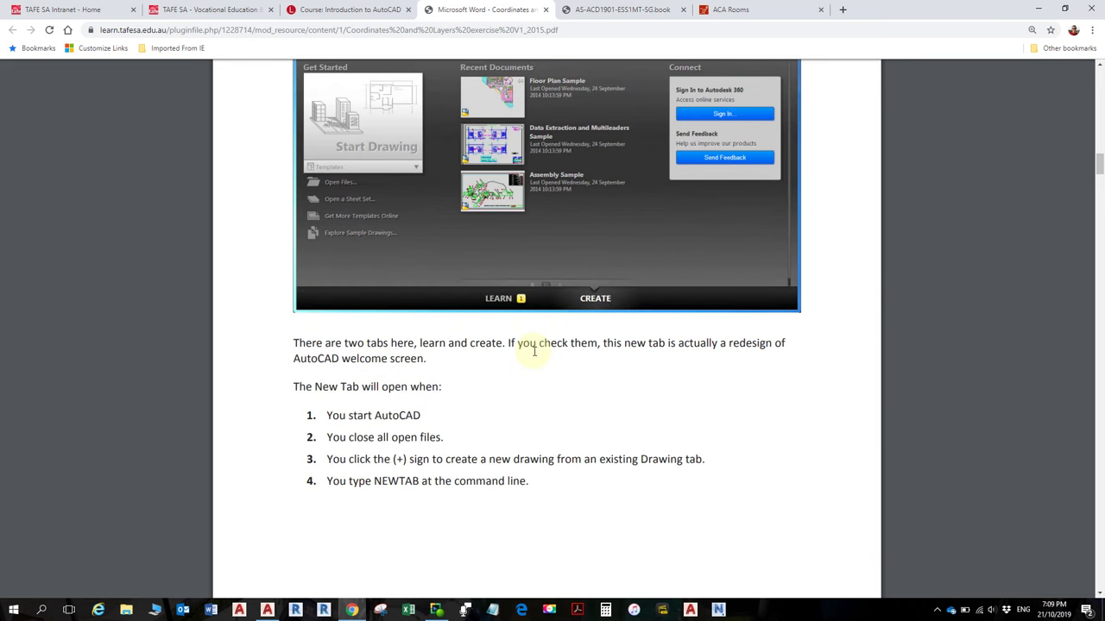
pyautogui.scroll(3, 553, 377)
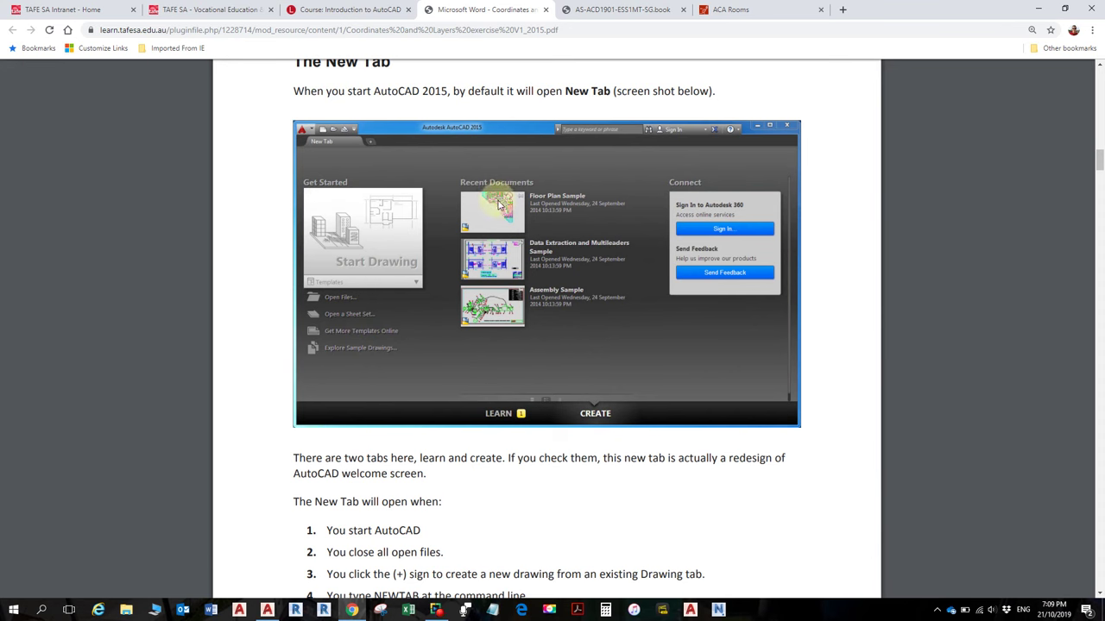
pyautogui.scroll(-5, 558, 419)
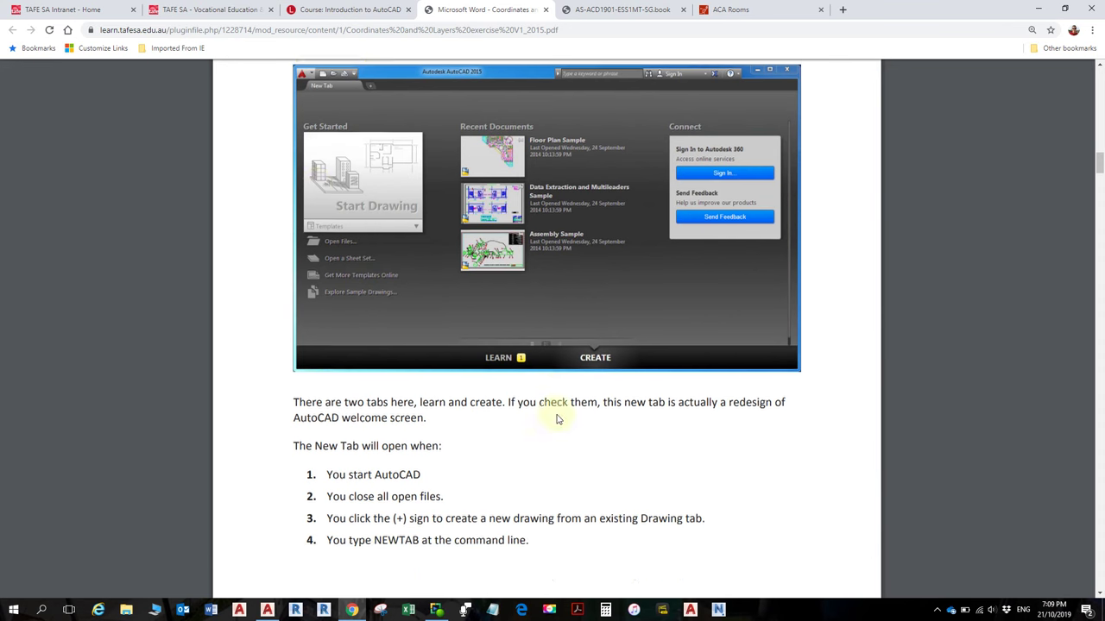
pyautogui.scroll(-3, 536, 384)
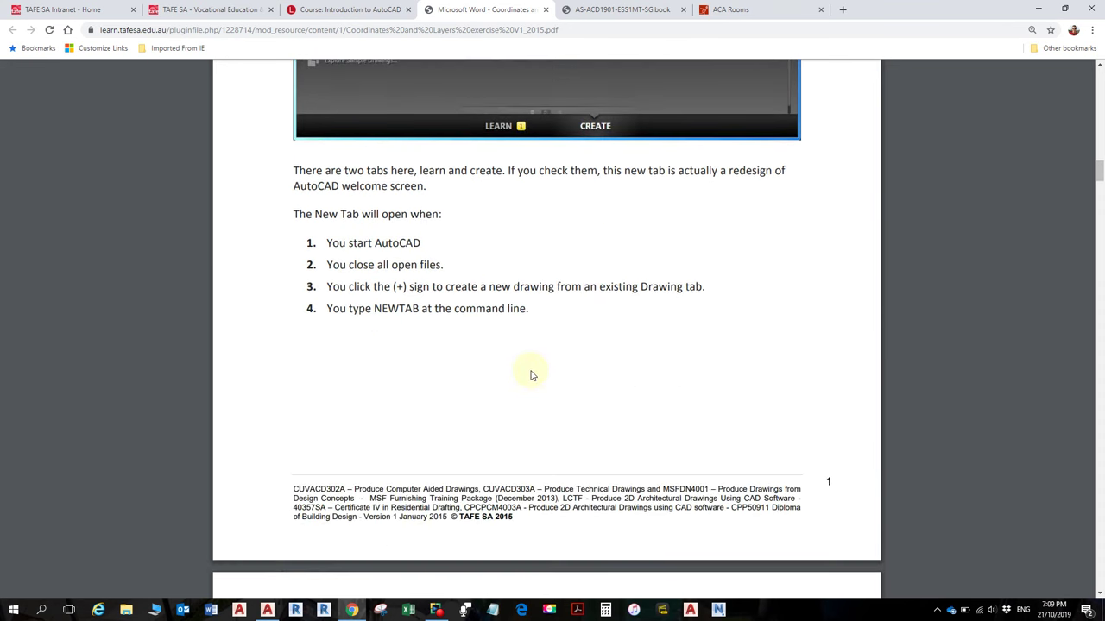
# Read sections 1 and 2 of the Coordinates and Layers procedure, covering starting a new drawing from a template and naming and saving the file
pyautogui.scroll(-5, 525, 366)
pyautogui.scroll(5, 525, 362)
pyautogui.keyDown('ctrl'); pyautogui.scroll(2, 380, 283); pyautogui.keyUp('ctrl')
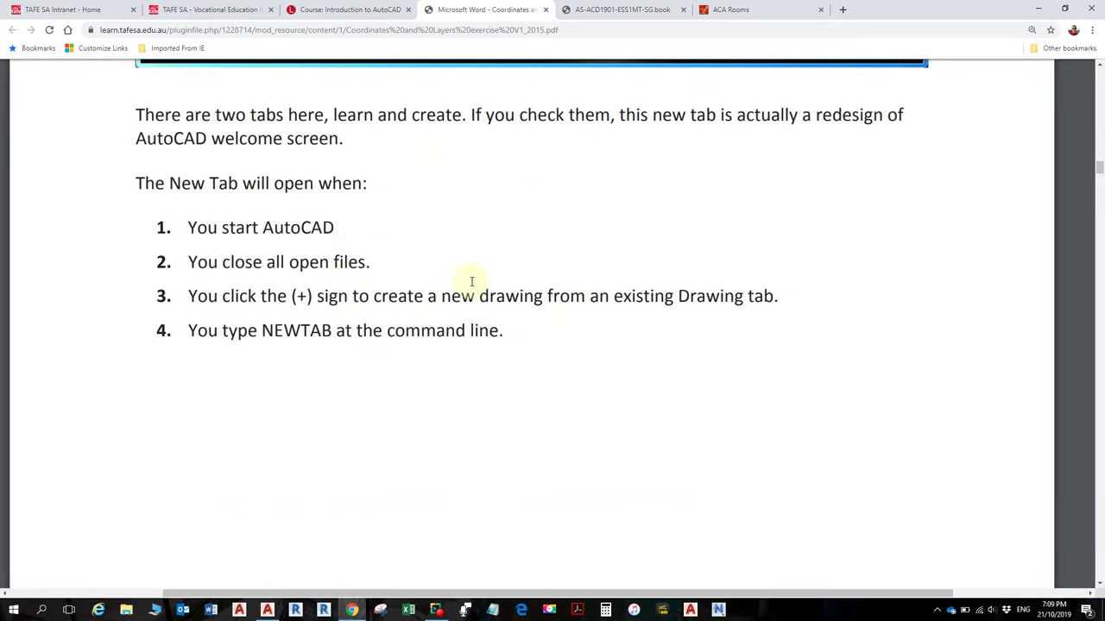
pyautogui.scroll(-6, 582, 388)
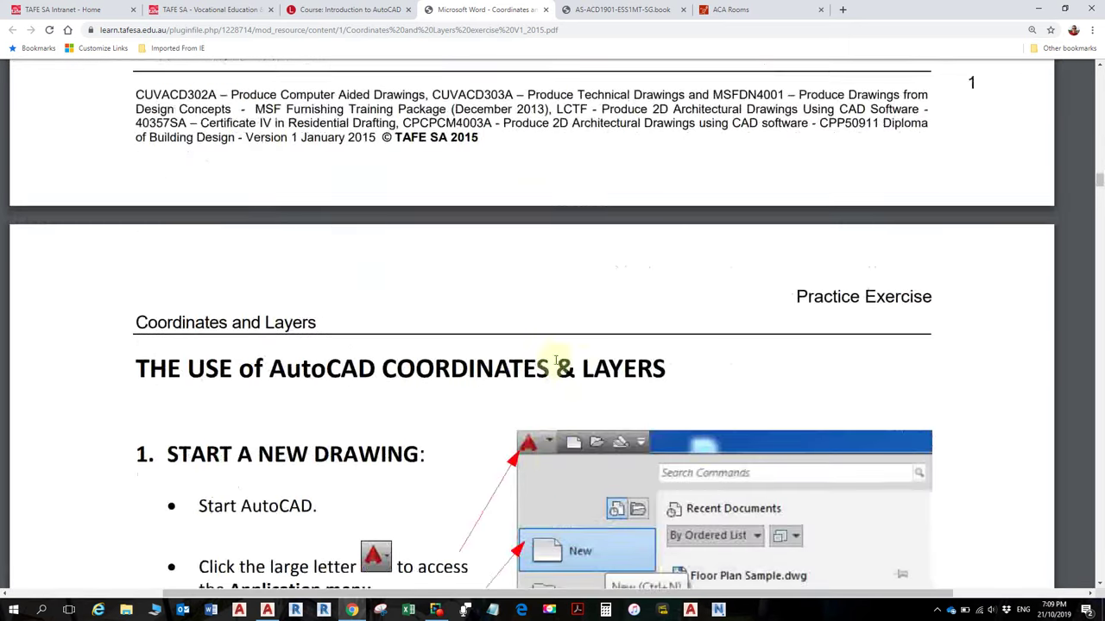
pyautogui.scroll(-3, 556, 360)
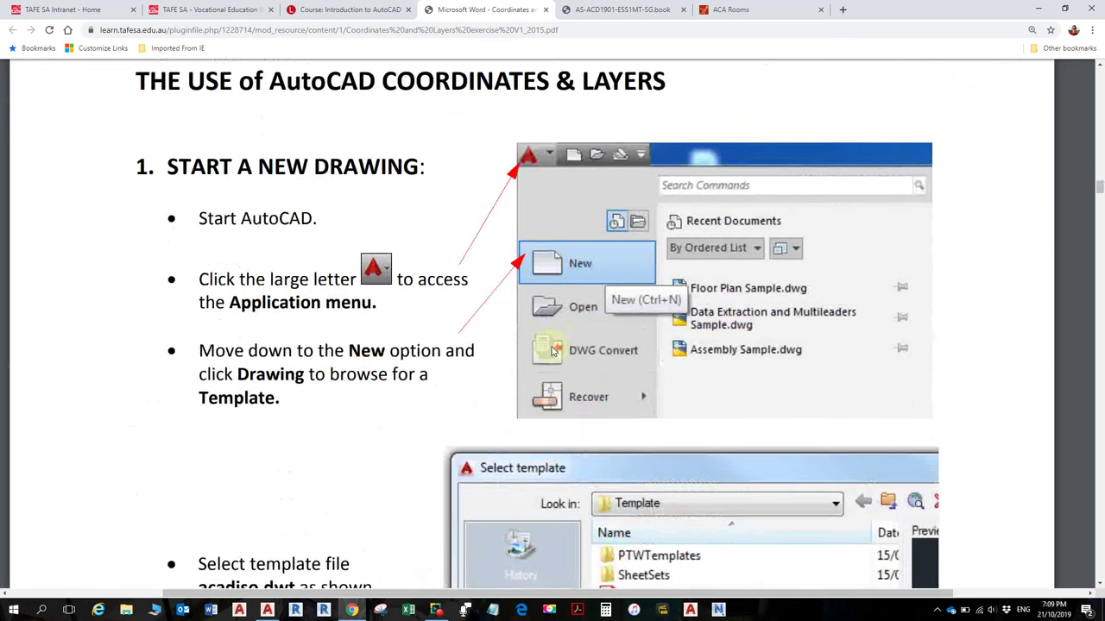
pyautogui.scroll(-1, 552, 350)
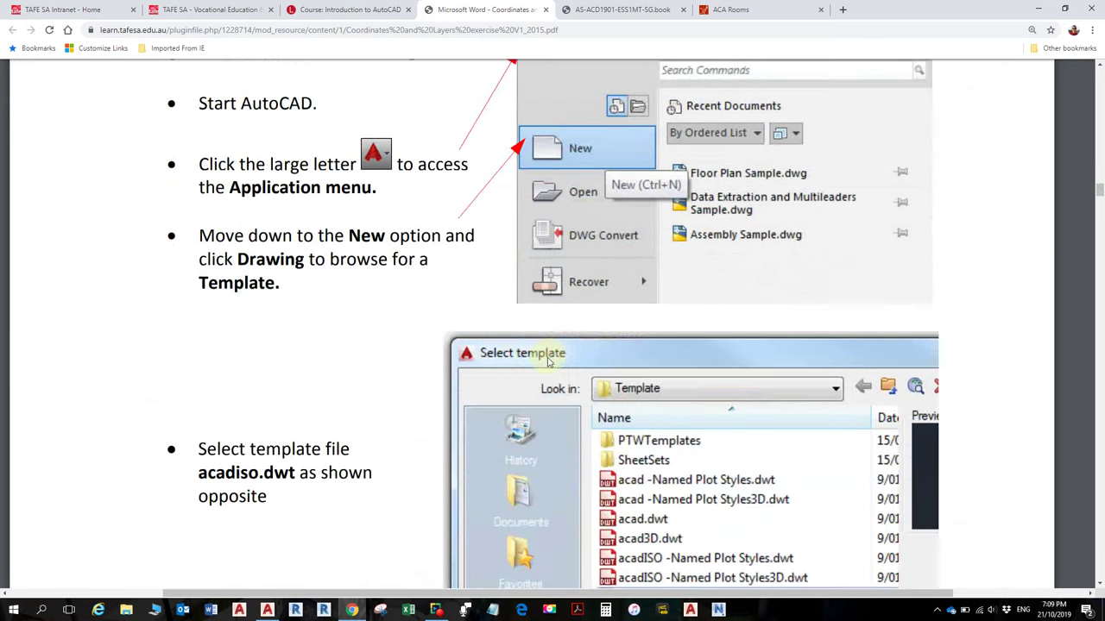
pyautogui.scroll(-1, 549, 362)
pyautogui.scroll(-1, 604, 337)
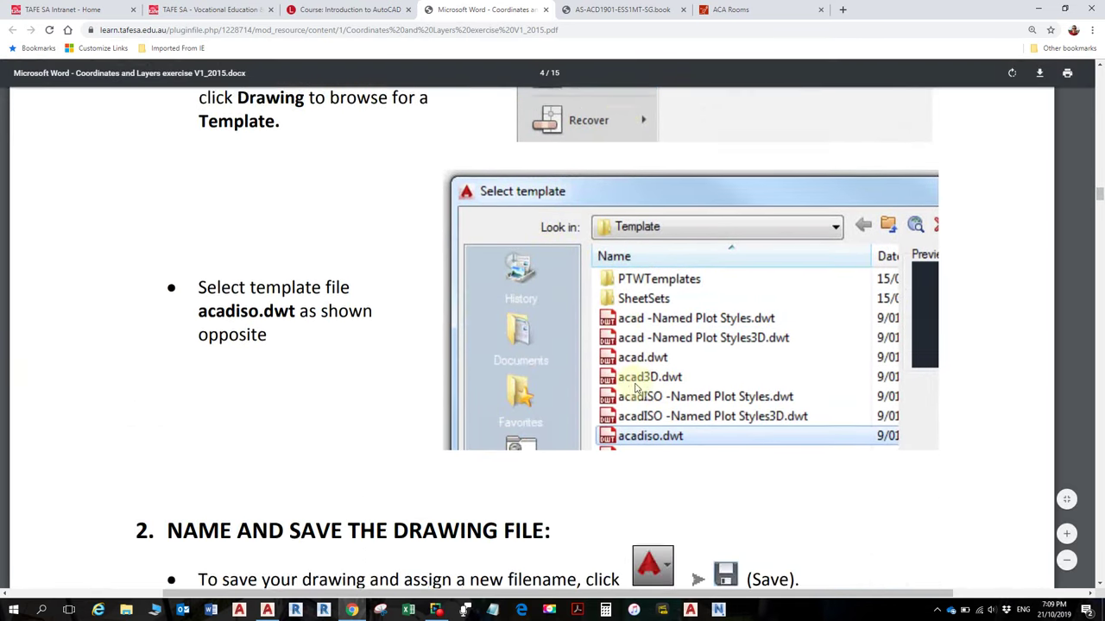
pyautogui.scroll(-2, 562, 310)
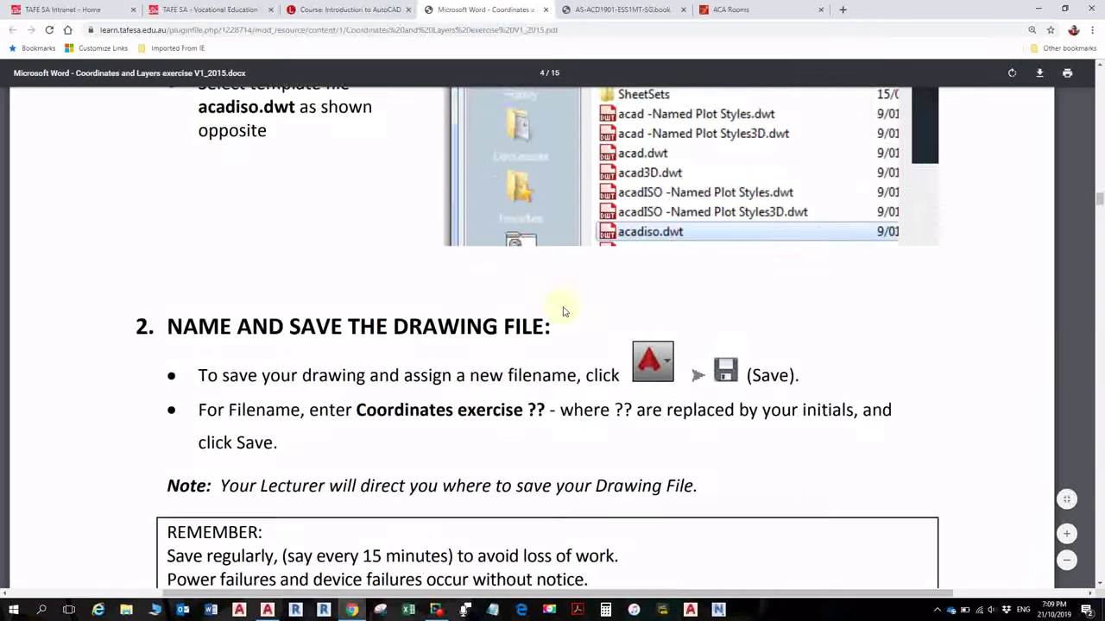
pyautogui.scroll(-1, 563, 310)
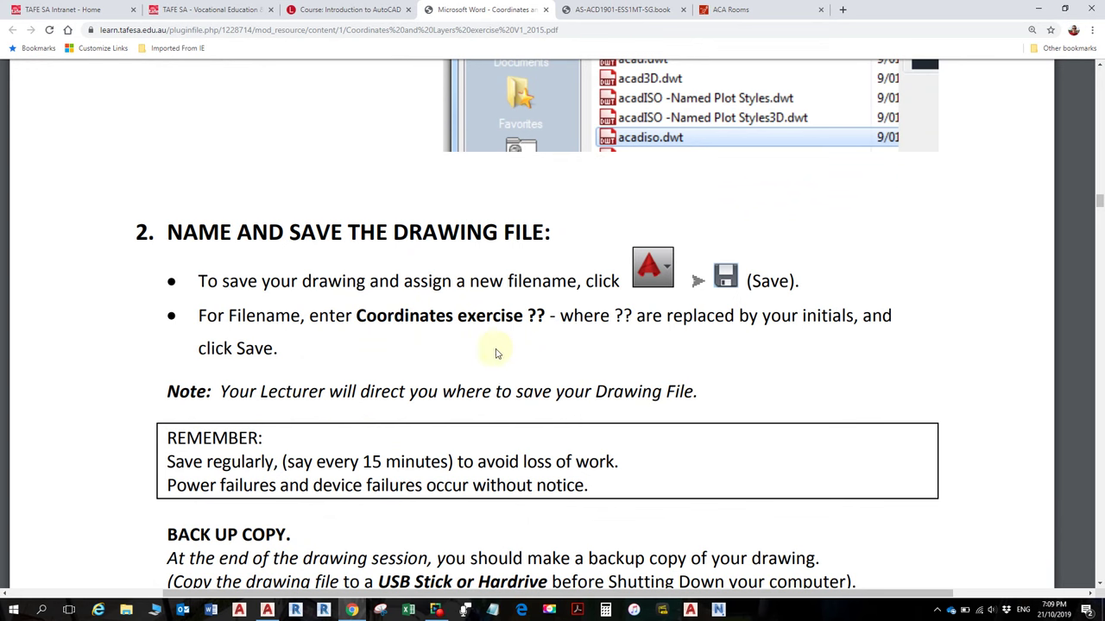
# Switch to AutoCAD and close Drawing1.dwg without saving its changes
pyautogui.hotkey('alt', 'Tab')
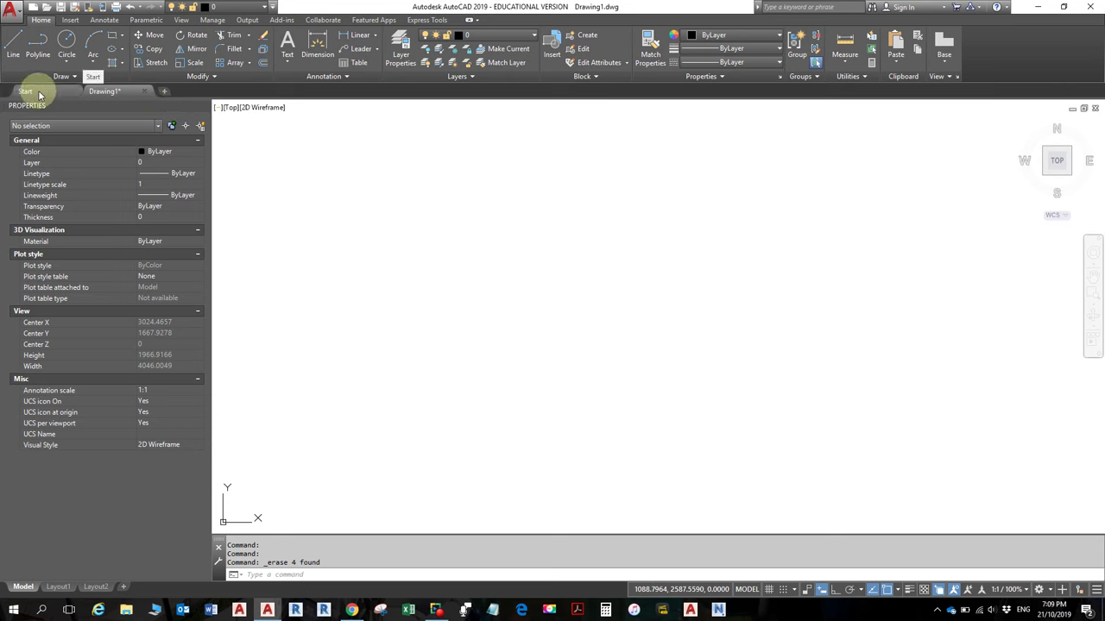
pyautogui.moveTo(108, 92)
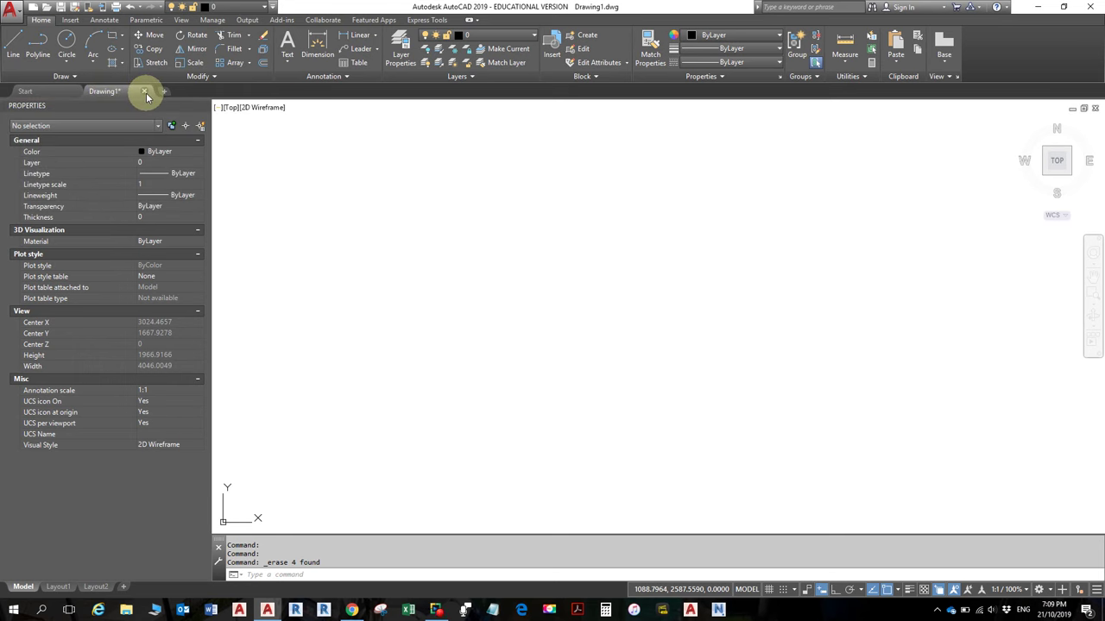
pyautogui.click(144, 91)
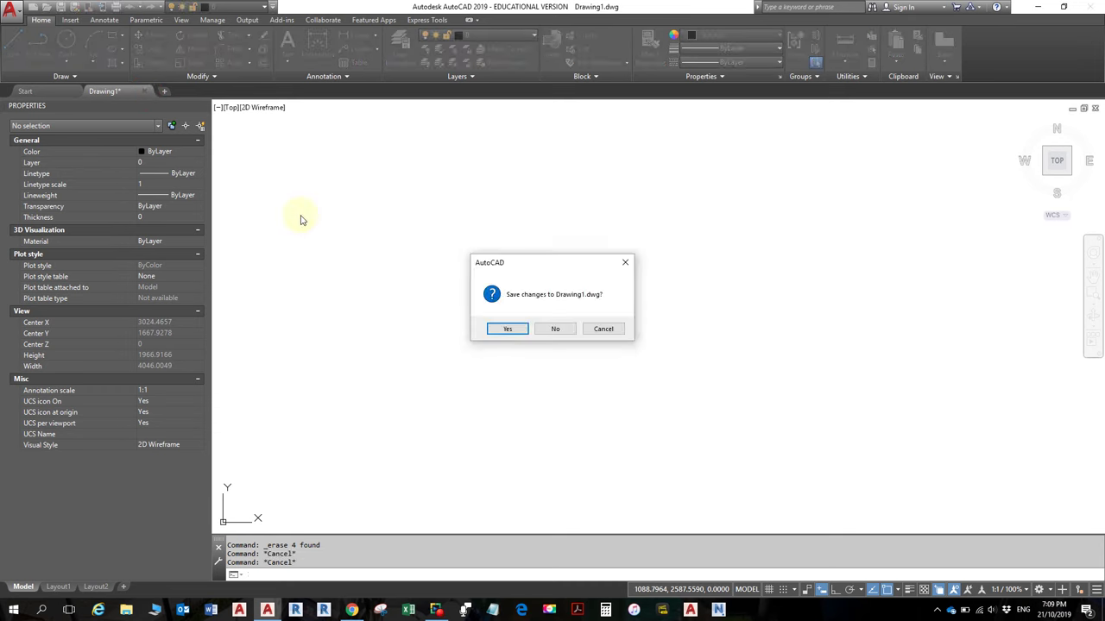
pyautogui.click(556, 330)
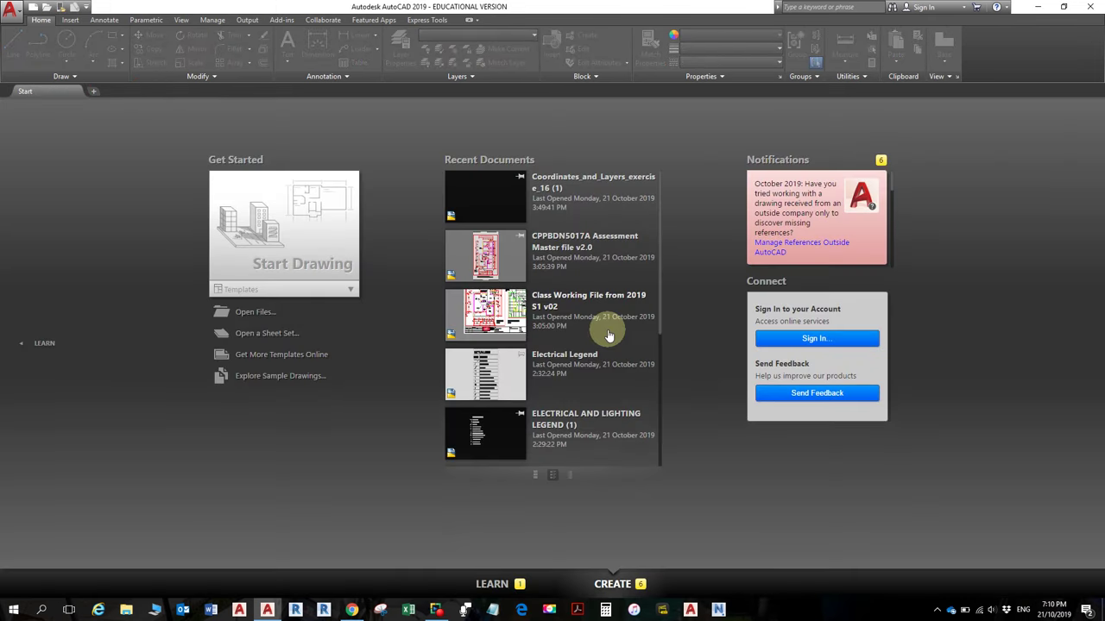
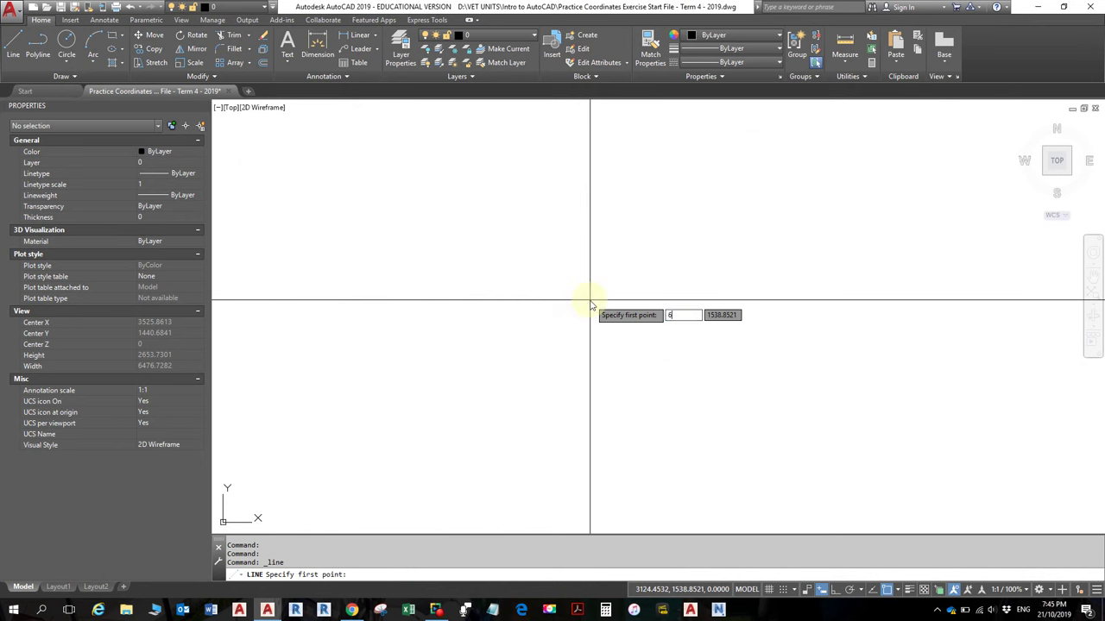
# Draw a single line from the absolute coordinates 6,4 diagonally down to a freely chosen point below the X axis
pyautogui.press('Tab')
pyautogui.write('4')
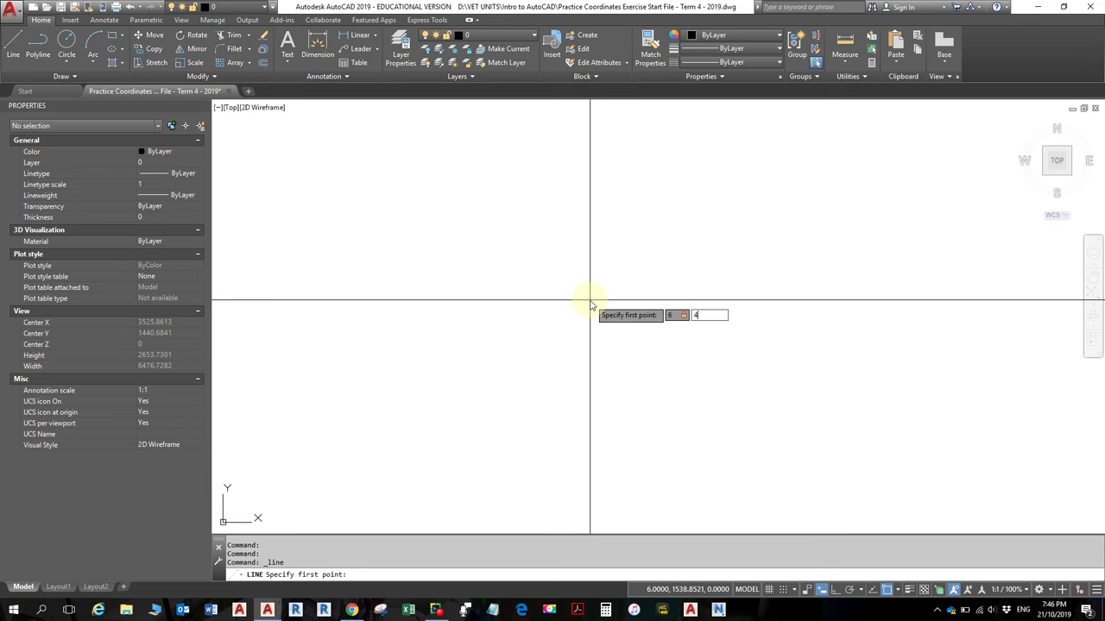
pyautogui.press('Return')
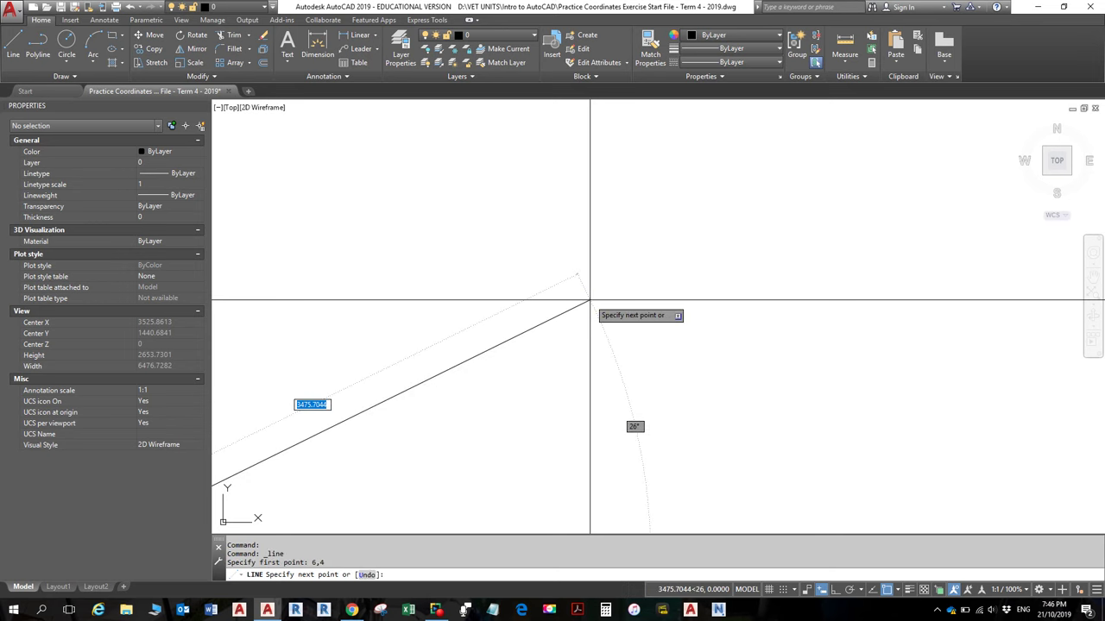
pyautogui.scroll(-3, 587, 300)
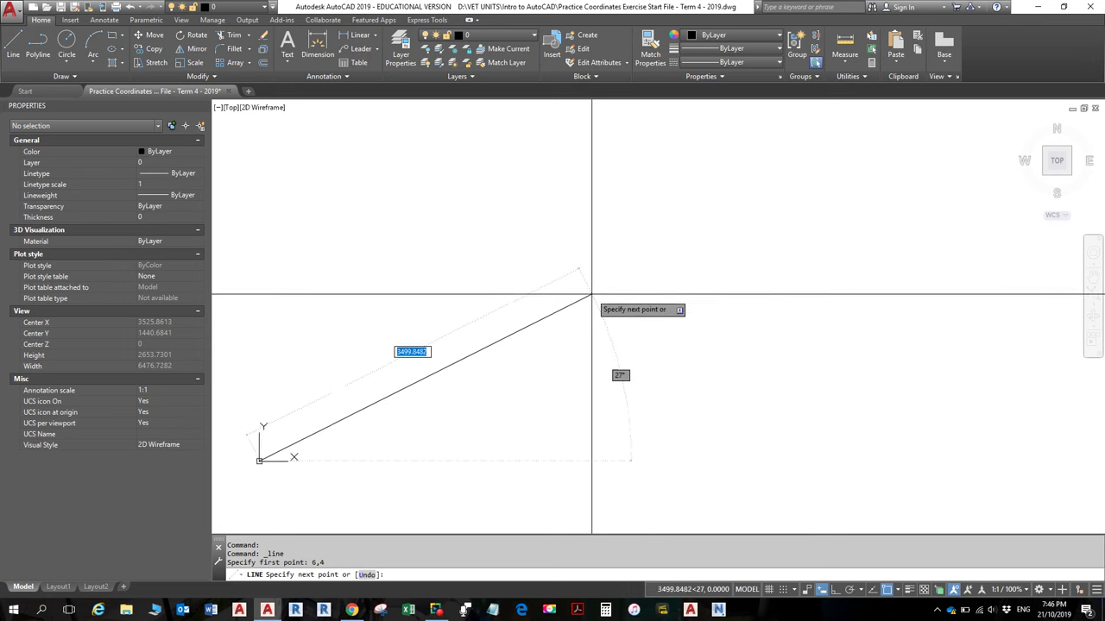
pyautogui.scroll(5, 401, 388)
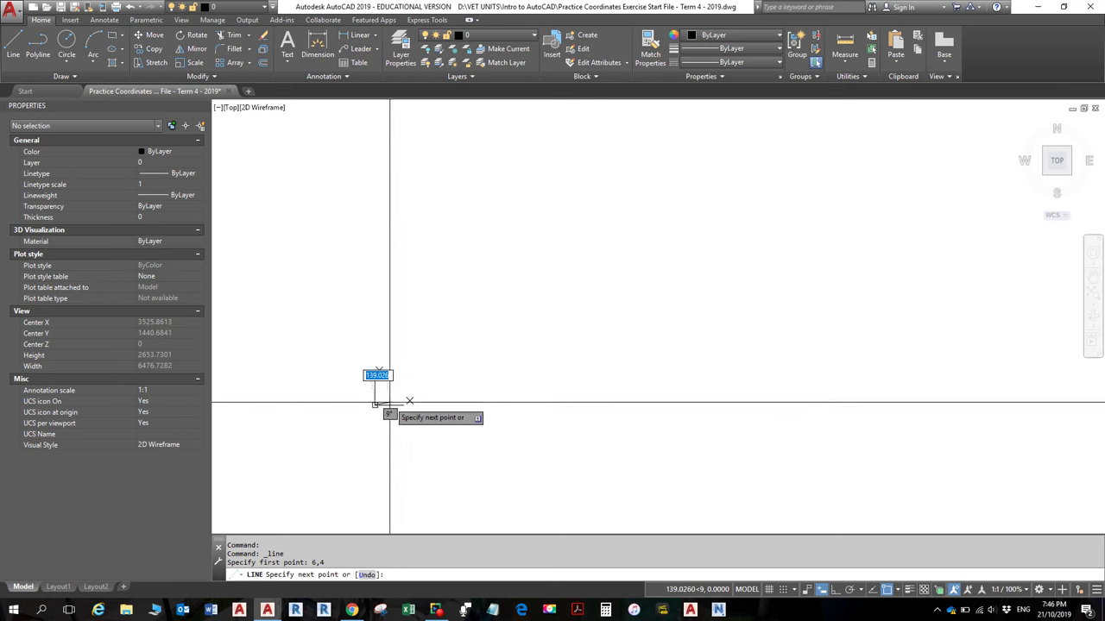
pyautogui.scroll(5, 479, 383)
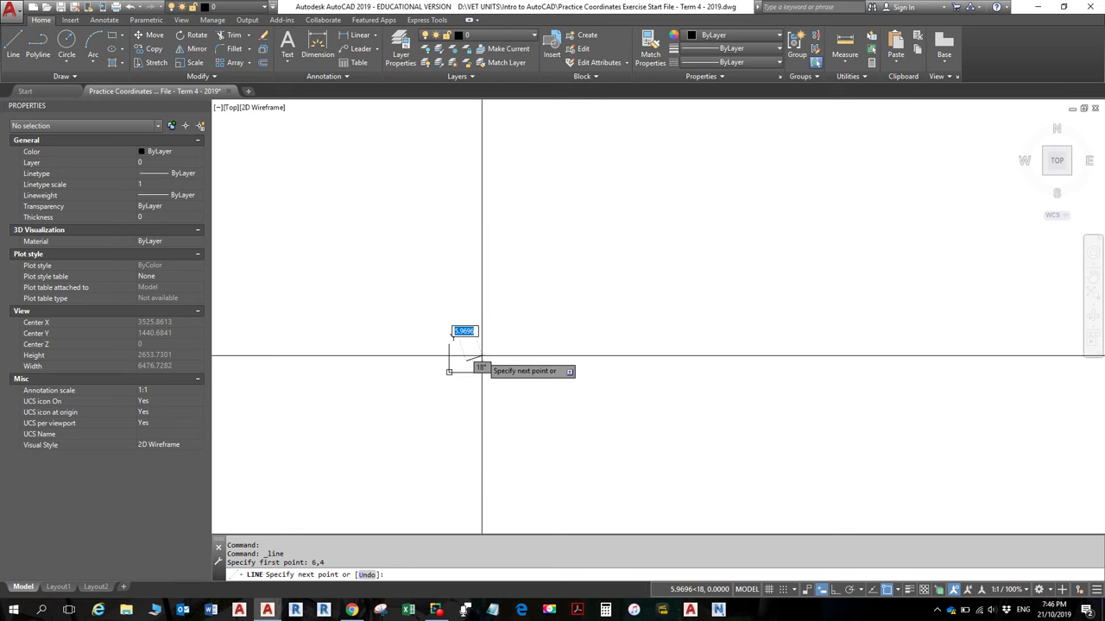
pyautogui.scroll(-1, 505, 310)
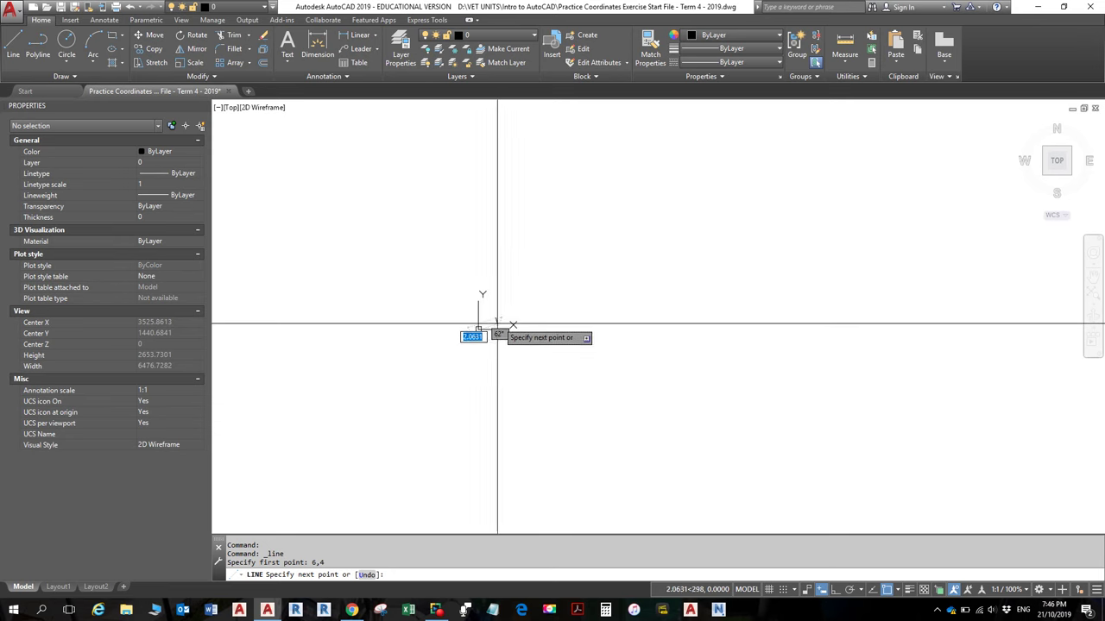
pyautogui.scroll(-2, 506, 311)
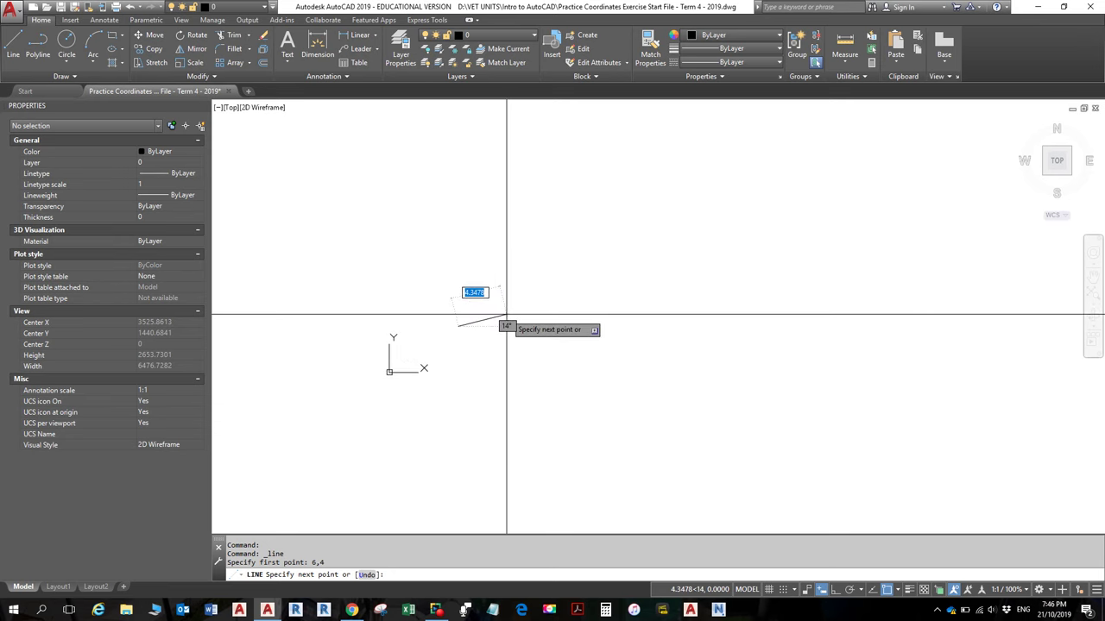
pyautogui.scroll(4, 512, 304)
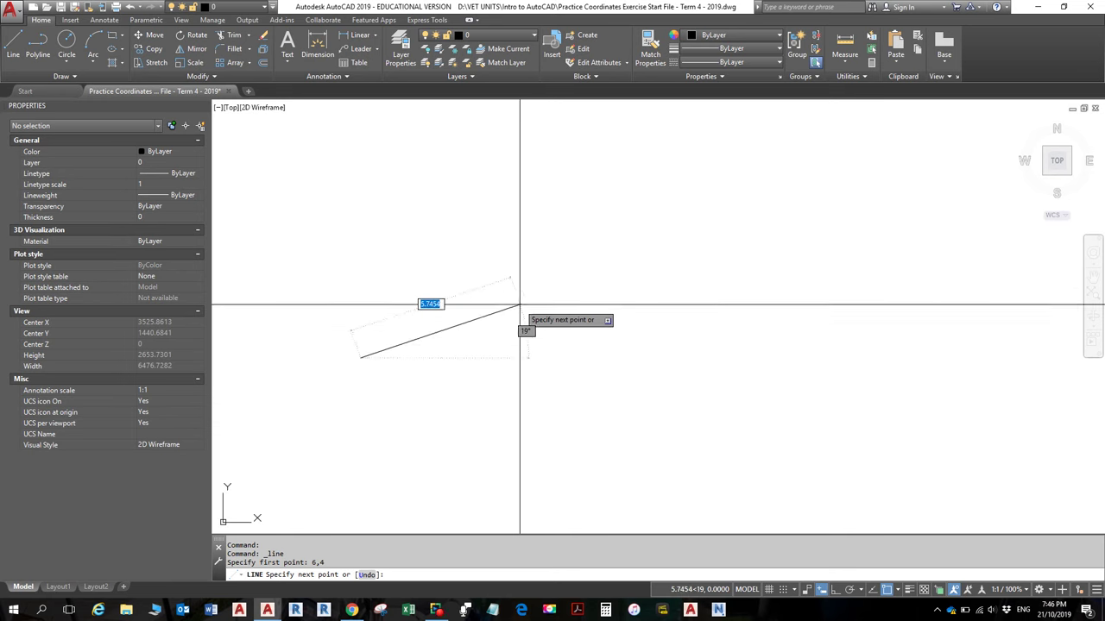
pyautogui.scroll(-3, 561, 268)
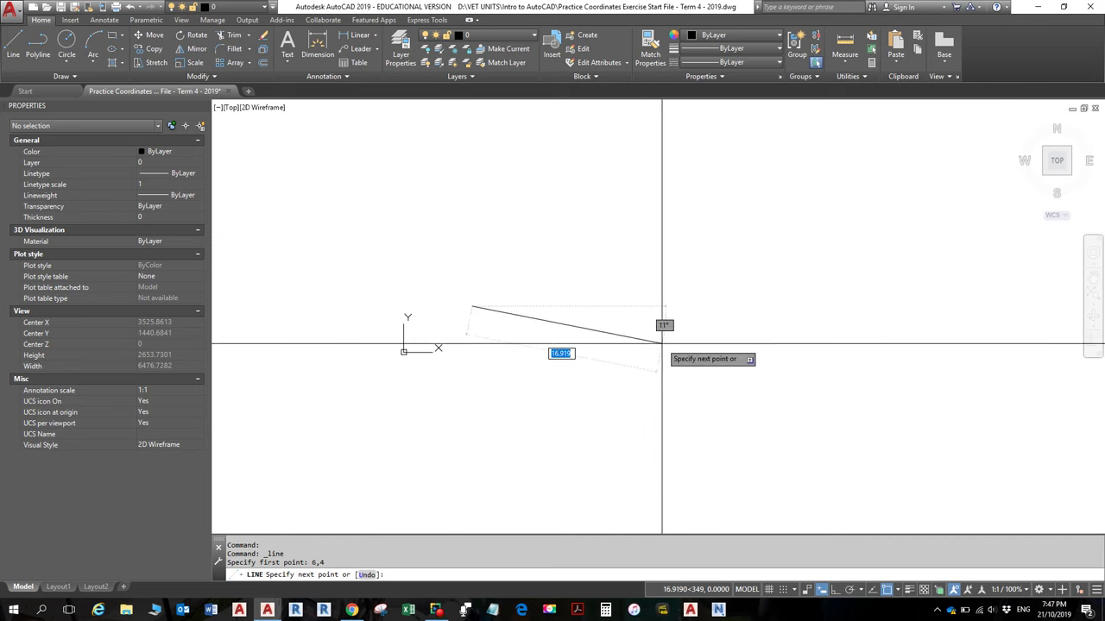
pyautogui.click(602, 432)
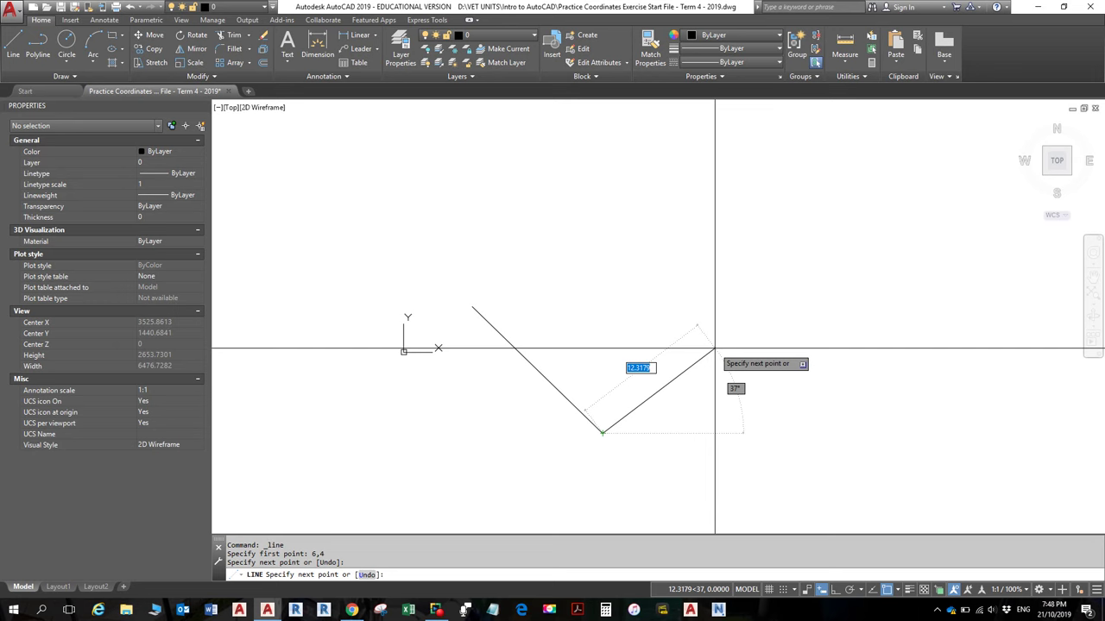
pyautogui.press('Escape')
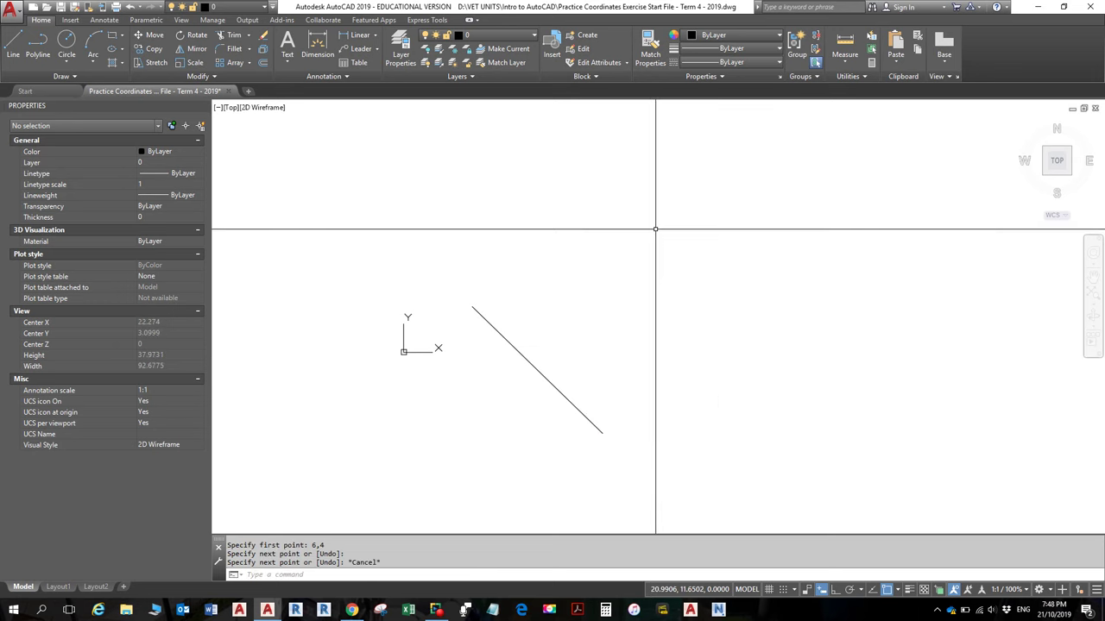
# Draw two connected lines beside the first line as a sideways V opening right, its lower leg about 17.8 units long at 332°
pyautogui.write('l')
pyautogui.press('Return')
pyautogui.click(749, 214)
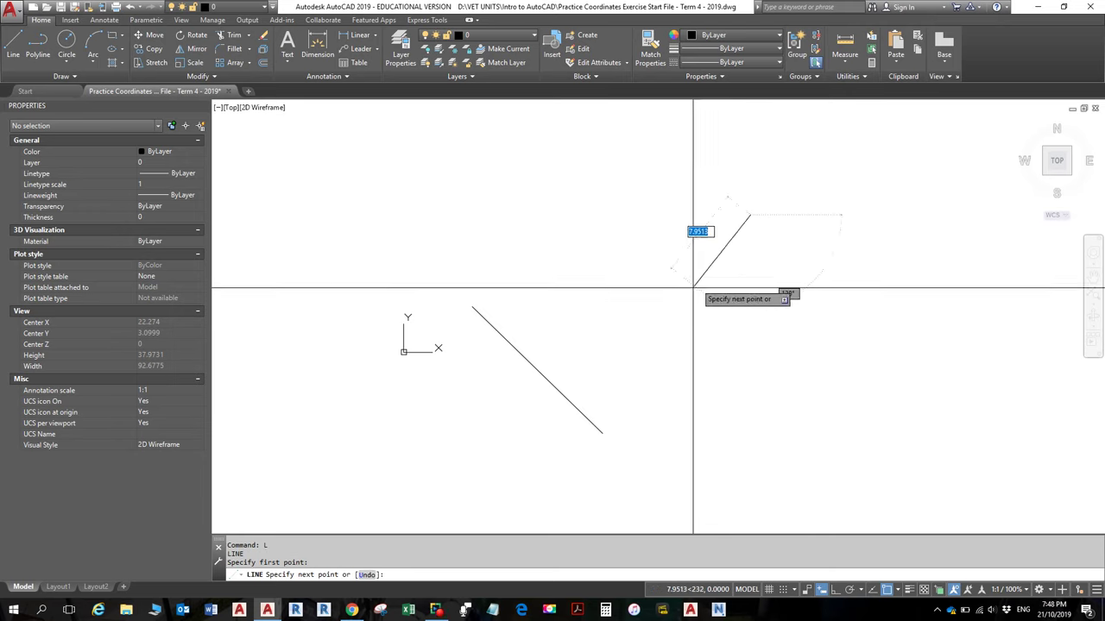
pyautogui.click(571, 316)
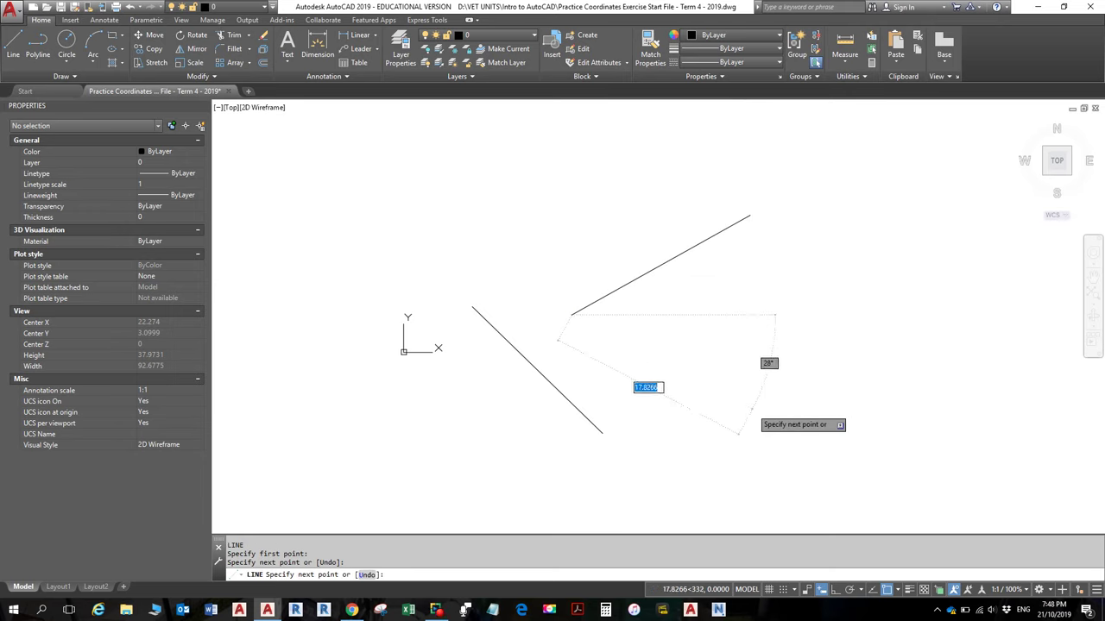
pyautogui.click(752, 407)
pyautogui.press('Return')
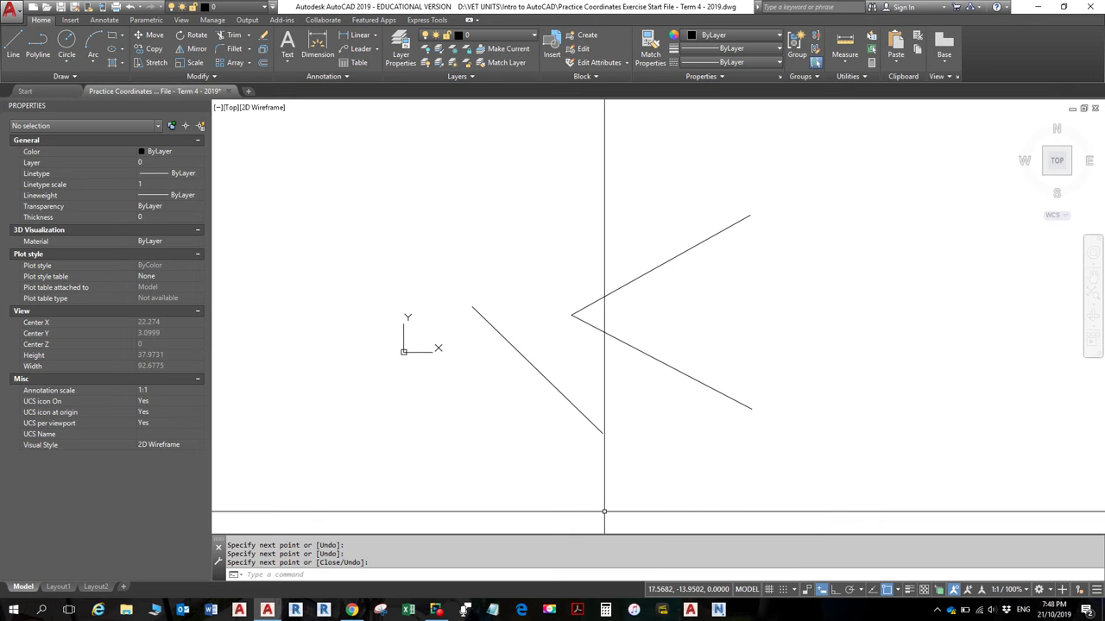
# Switch to Chrome and view the AutoCAD 2019 sample chapter's coordinate figures down to the angle measurement diagram in Figure 1–40
pyautogui.write('<')
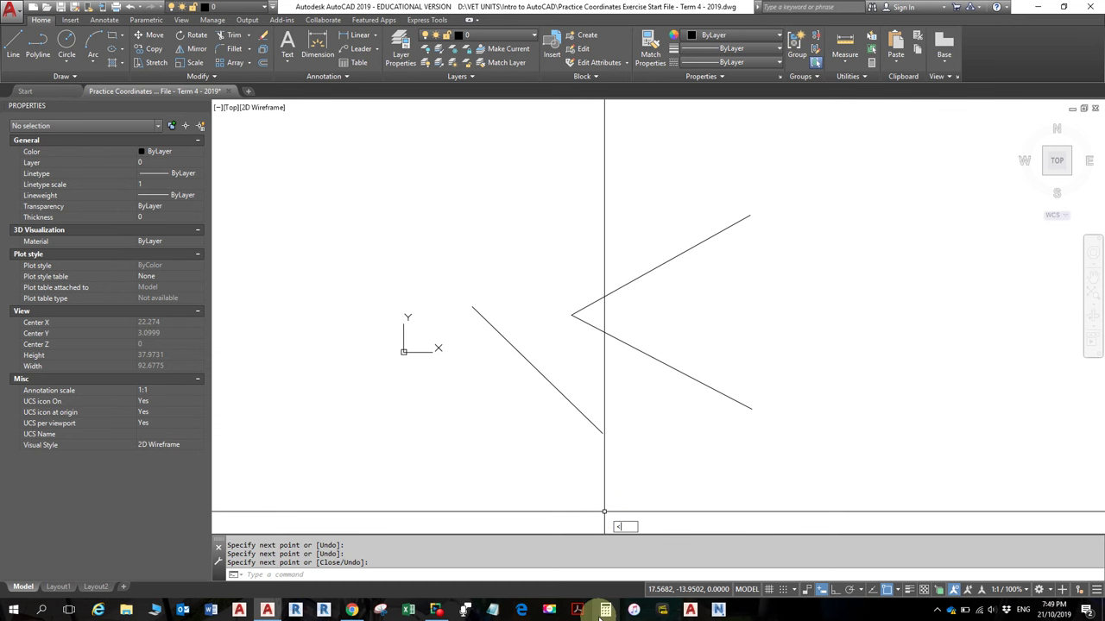
pyautogui.click(351, 611)
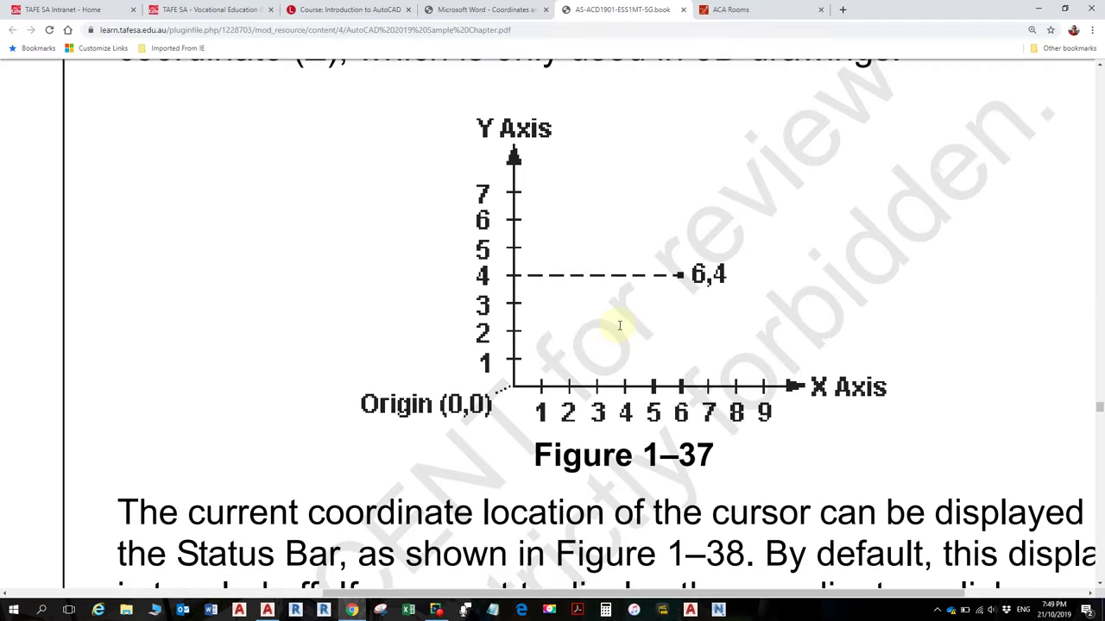
pyautogui.scroll(-1, 621, 352)
pyautogui.keyDown('ctrl'); pyautogui.scroll(4, 637, 330); pyautogui.keyUp('ctrl')
pyautogui.scroll(-8, 634, 323)
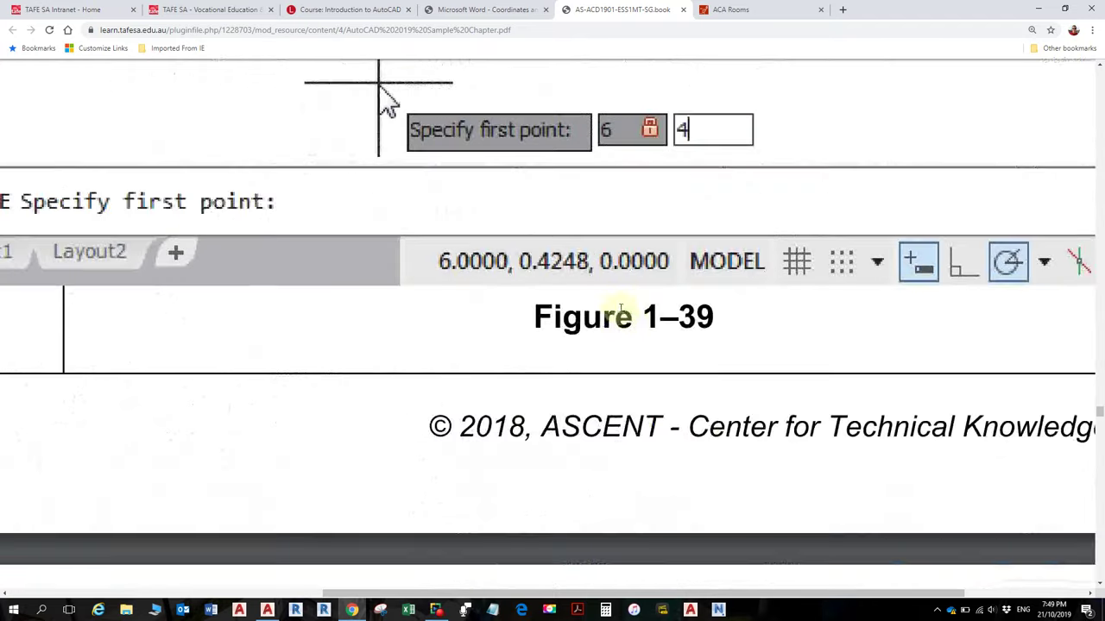
pyautogui.scroll(1, 614, 311)
pyautogui.scroll(-3, 617, 309)
pyautogui.scroll(-8, 617, 306)
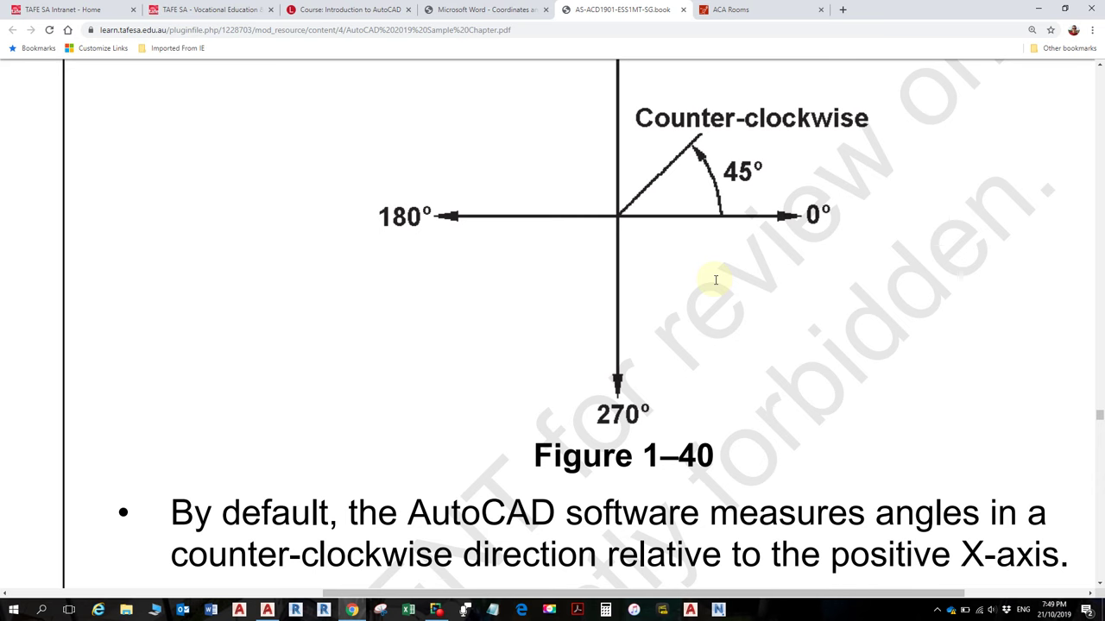
# Switch back to AutoCAD and preview a line's angle from a point above the existing lines, without drawing the line
pyautogui.hotkey('alt', 'Tab')
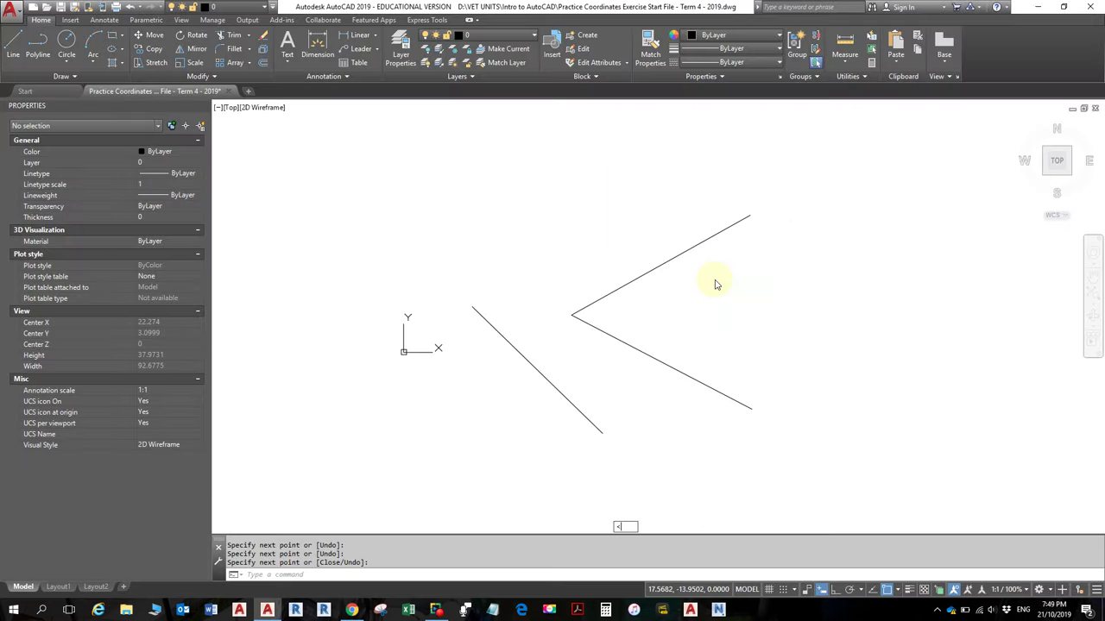
pyautogui.press('Escape')
pyautogui.press('Escape')
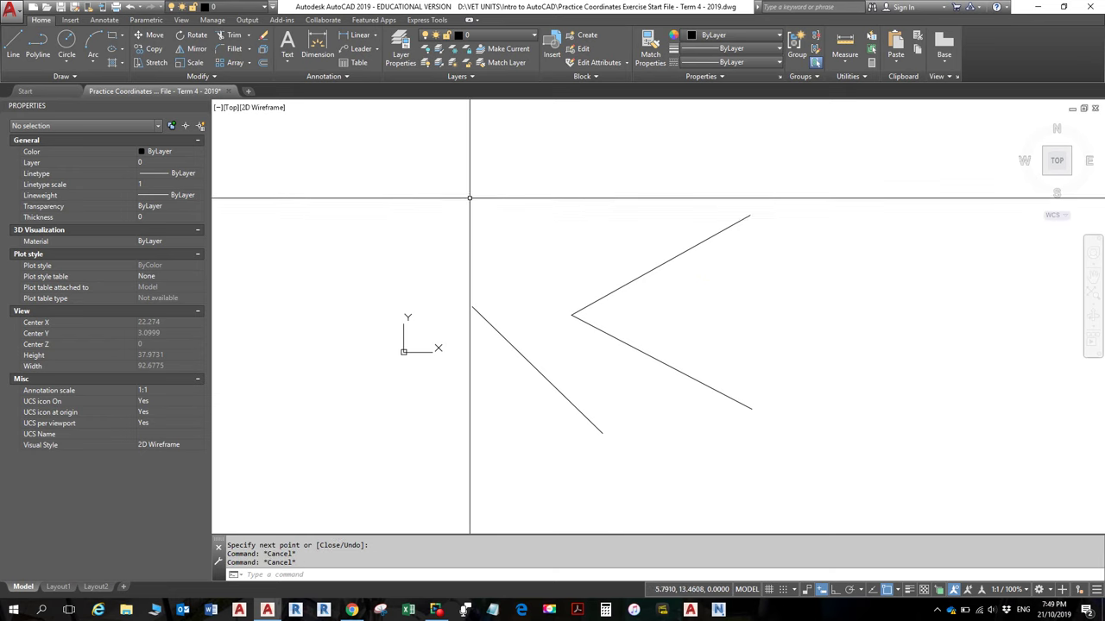
pyautogui.write('l')
pyautogui.press('Return')
pyautogui.click(521, 240)
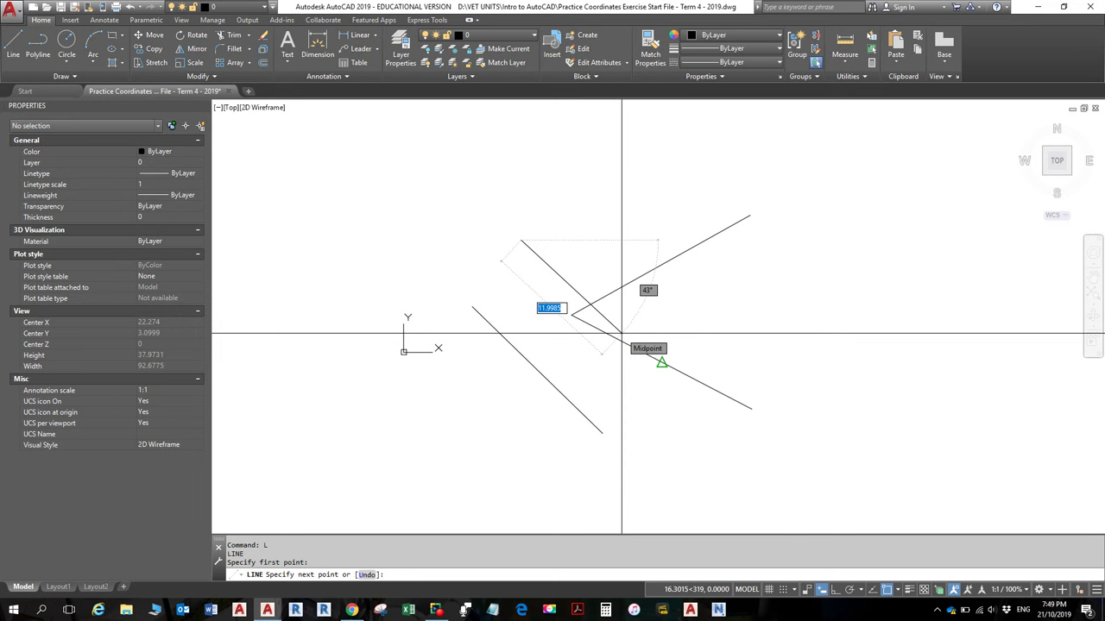
pyautogui.press('Escape')
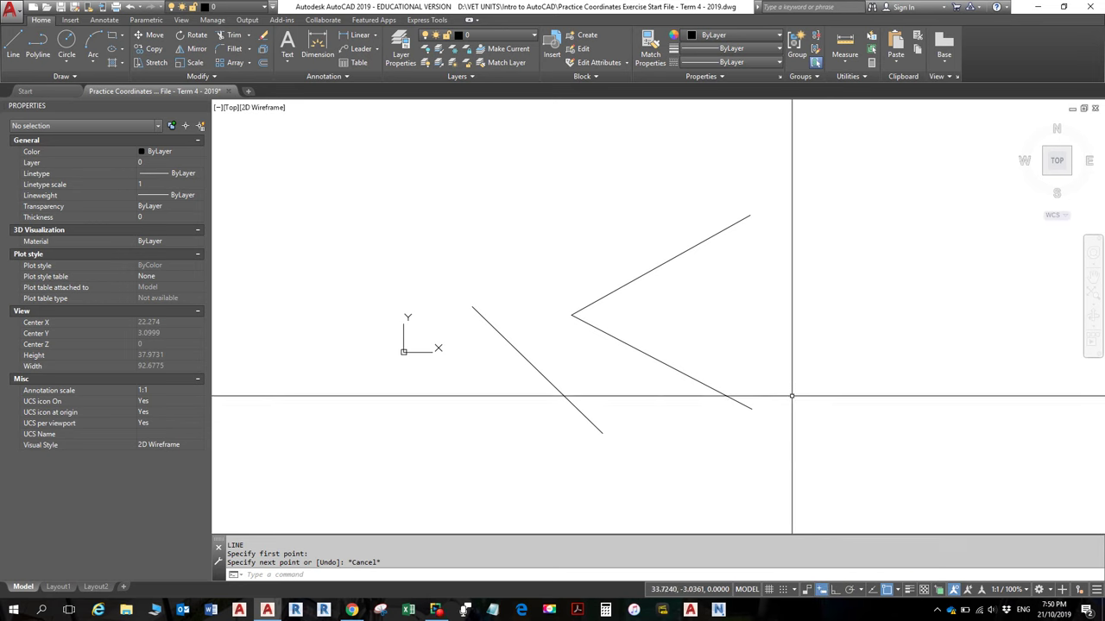
# Turn on polar tracking and set its angle increment to 45 degrees (45, 90, 135, 180)
pyautogui.click(860, 592)
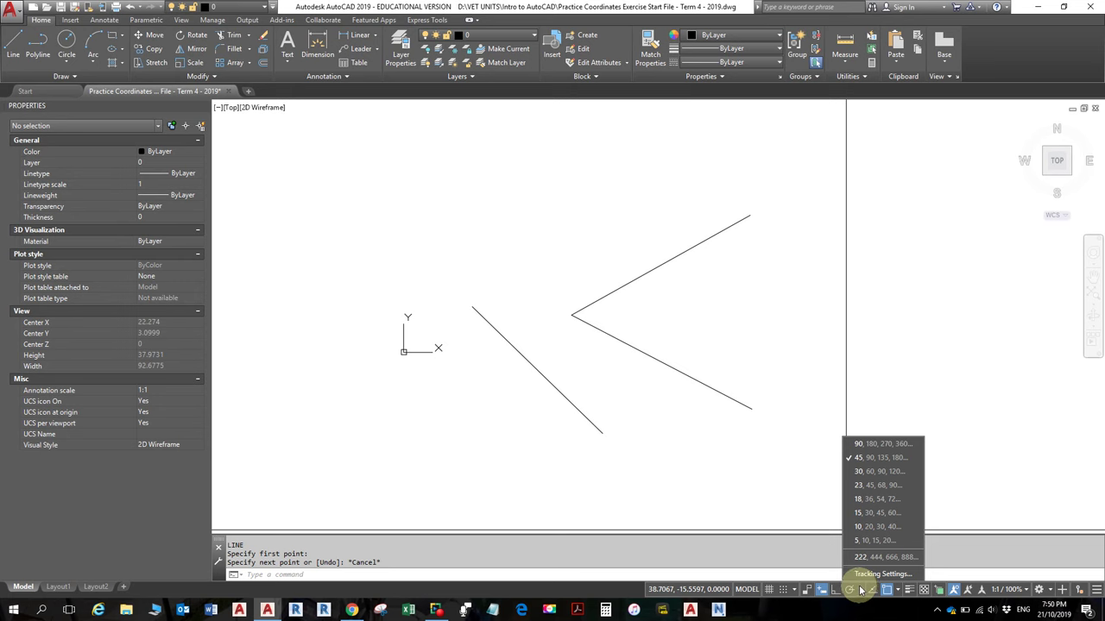
pyautogui.click(854, 443)
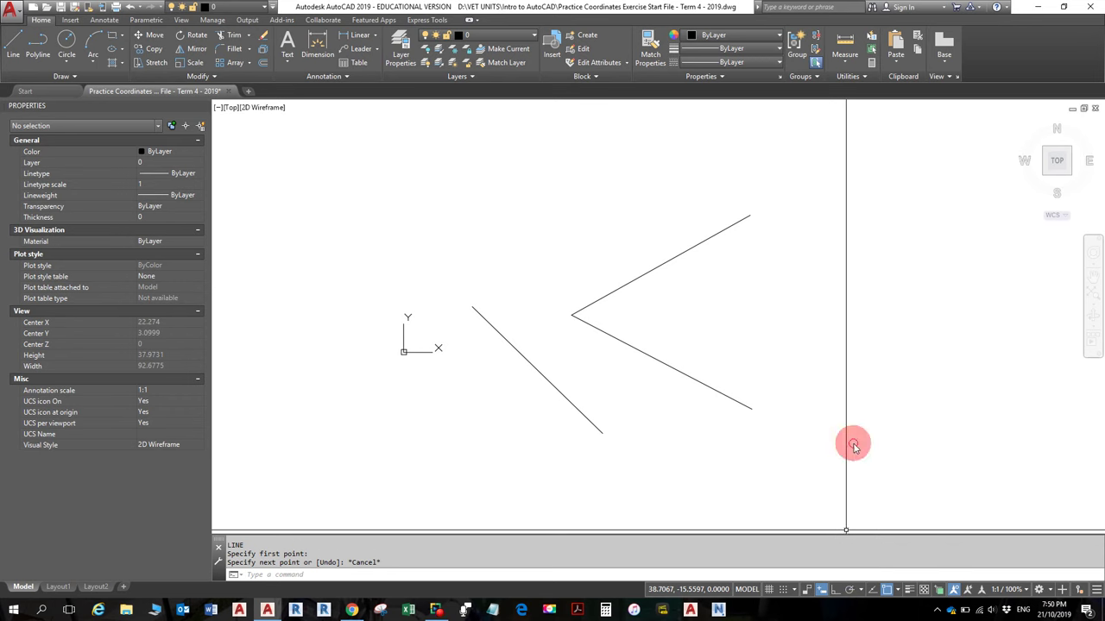
pyautogui.click(860, 590)
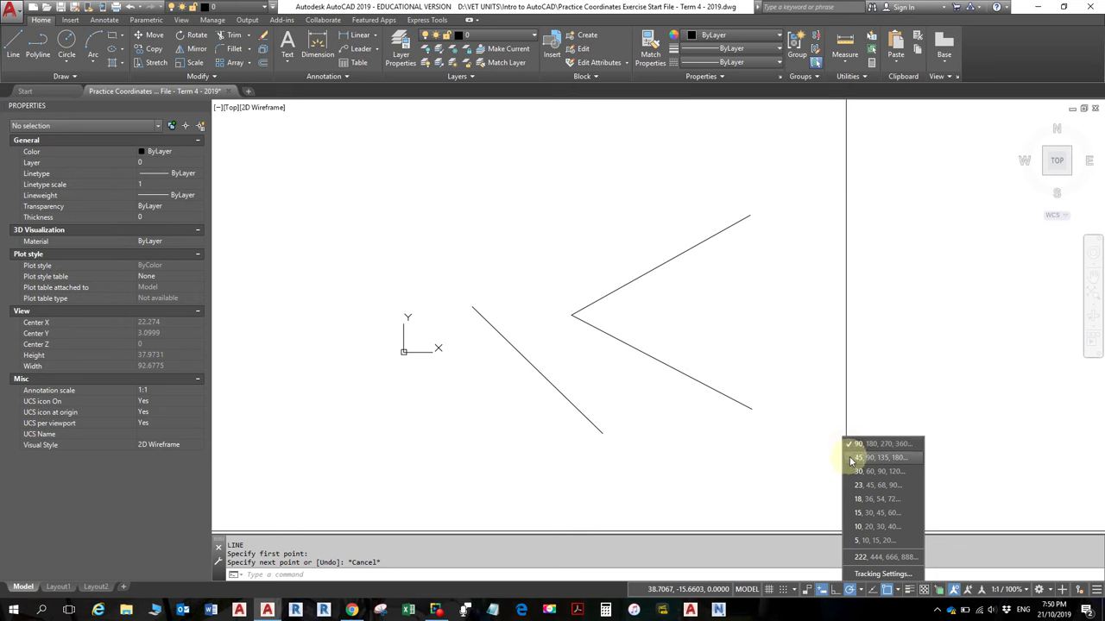
pyautogui.click(849, 458)
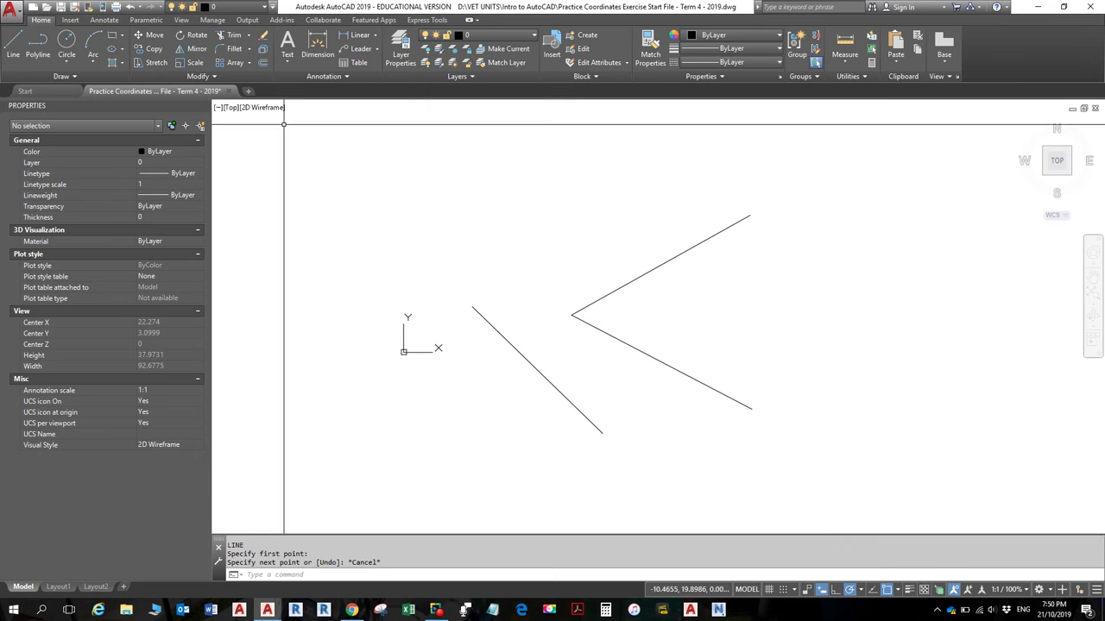
# Draw a single line from a freely chosen point above the origin, diagonally down to the right along a 45-degree polar tracking direction
pyautogui.click(13, 43)
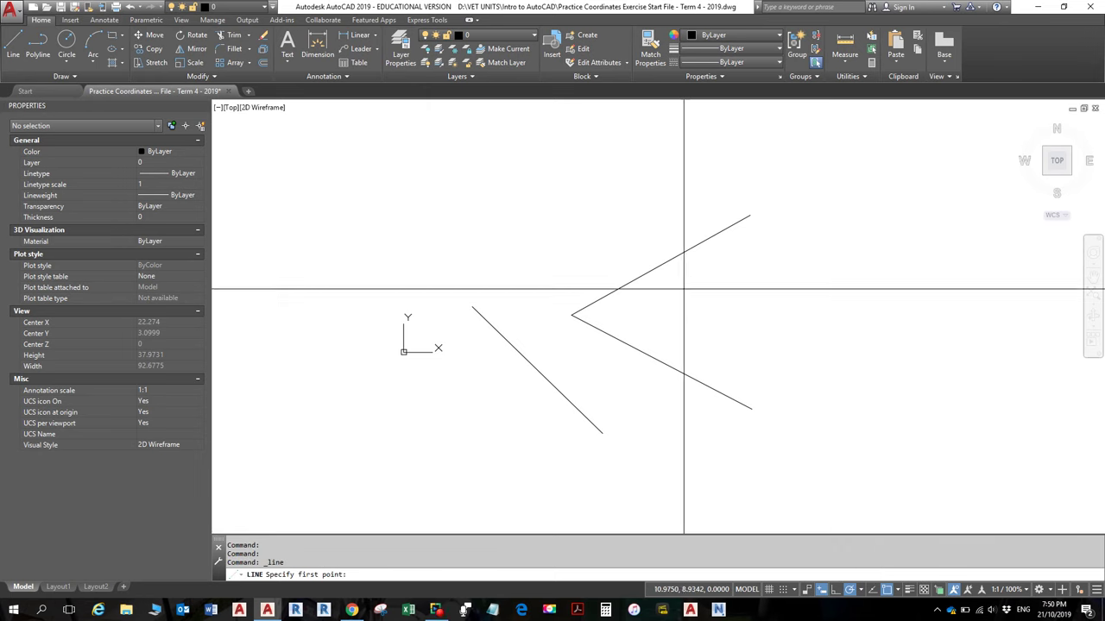
pyautogui.click(400, 149)
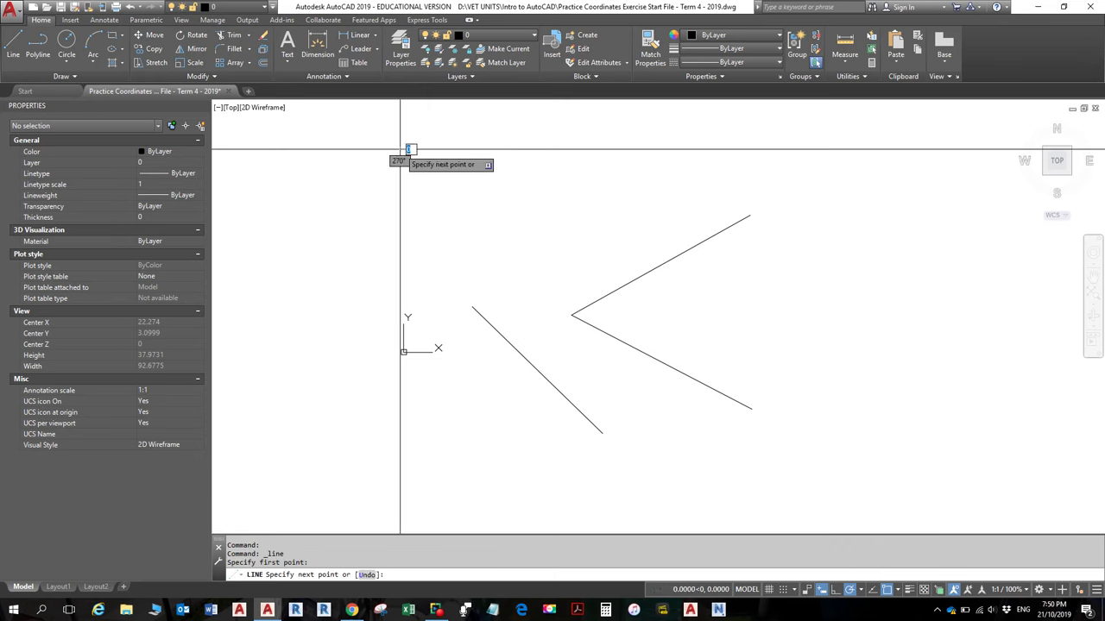
pyautogui.click(478, 226)
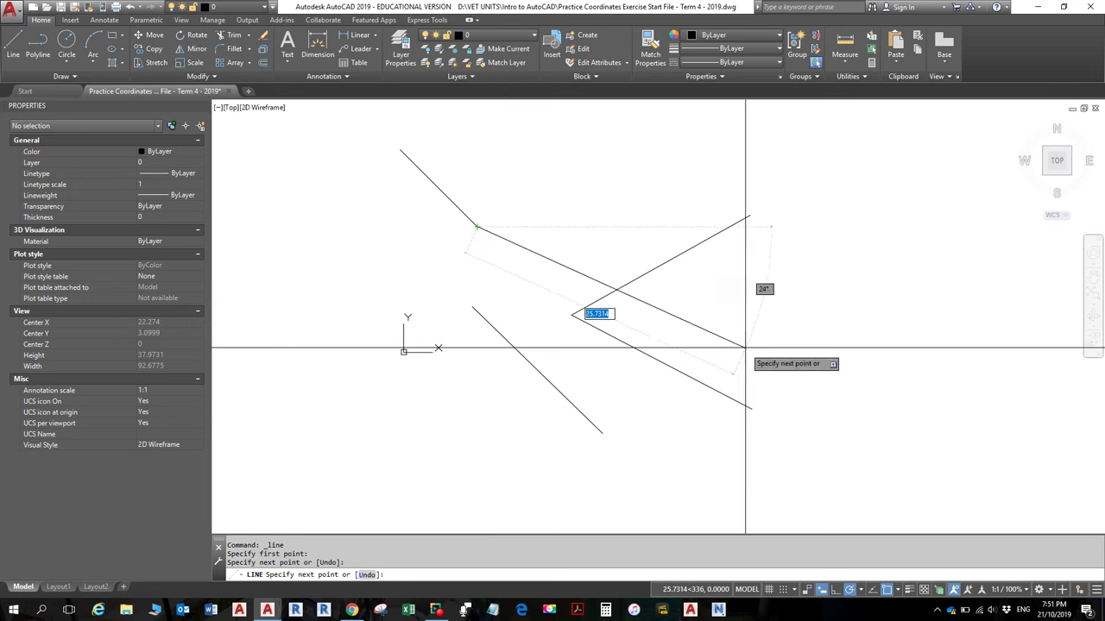
pyautogui.press('Escape')
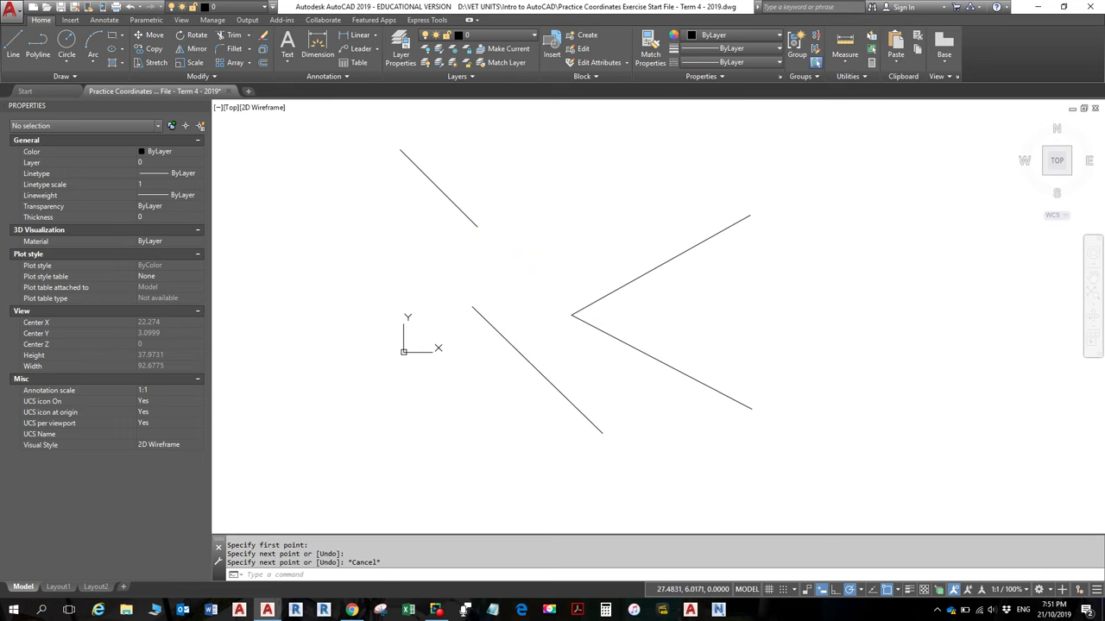
# Erase all four practice lines from the drawing in a single selection
pyautogui.write('e')
pyautogui.press('Return')
pyautogui.click(730, 441)
pyautogui.click(431, 192)
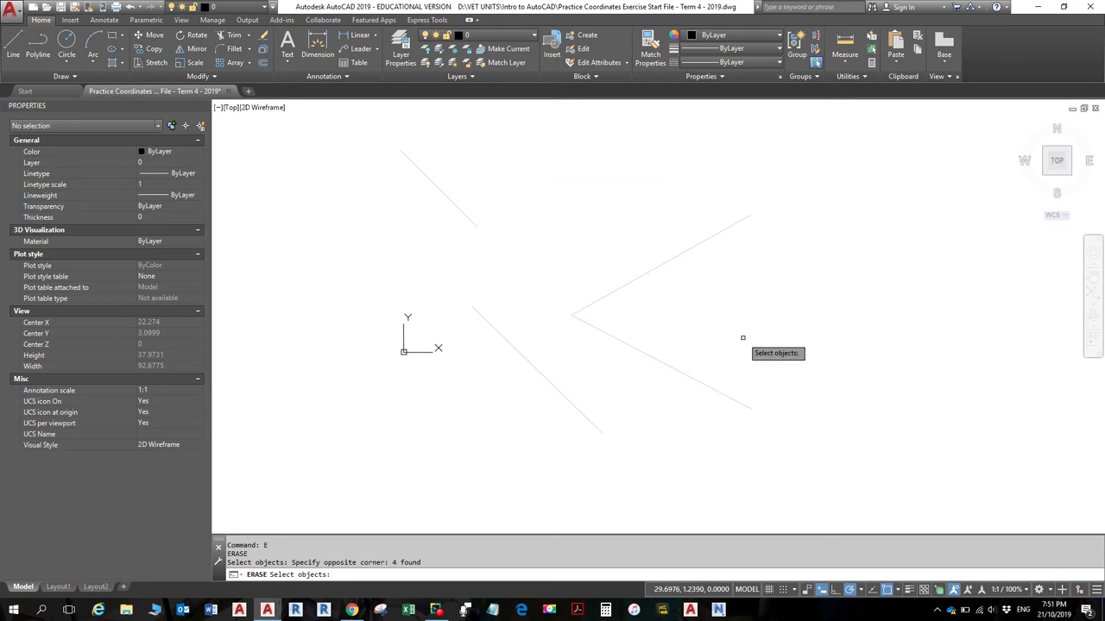
pyautogui.press('Return')
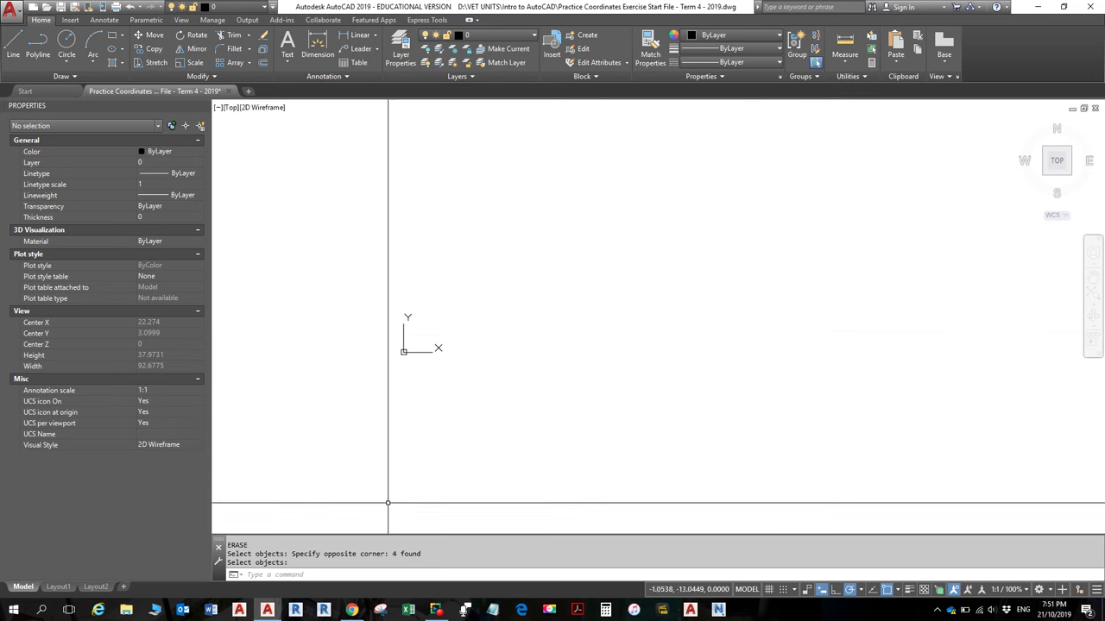
# Switch to Chrome and view the Drawing A page of the Coordinates and Layers exercise document
pyautogui.click(352, 611)
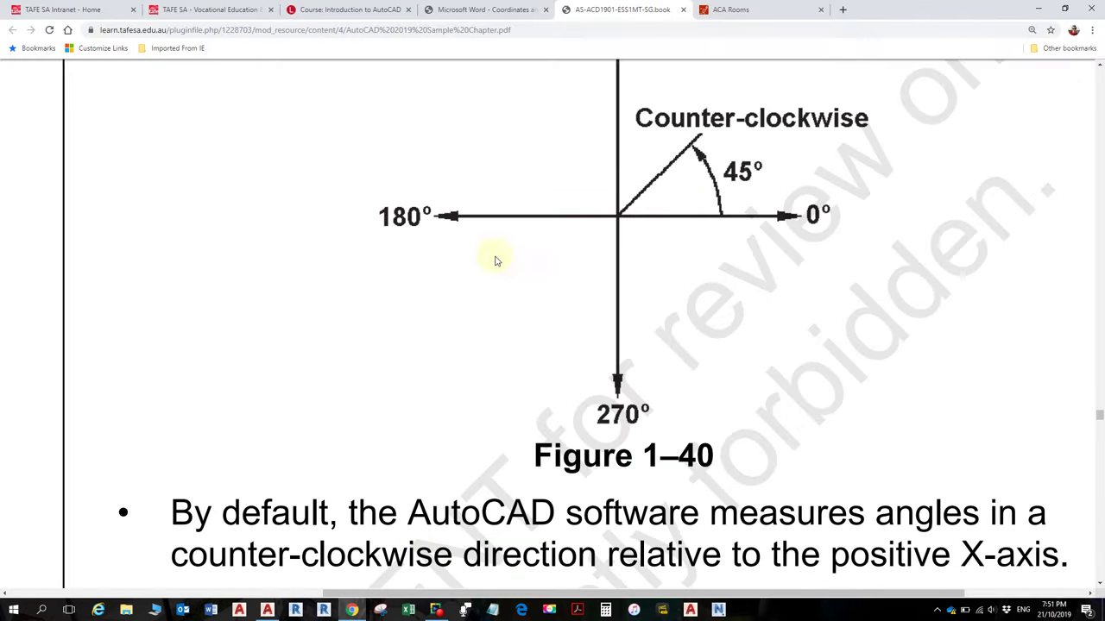
pyautogui.click(495, 12)
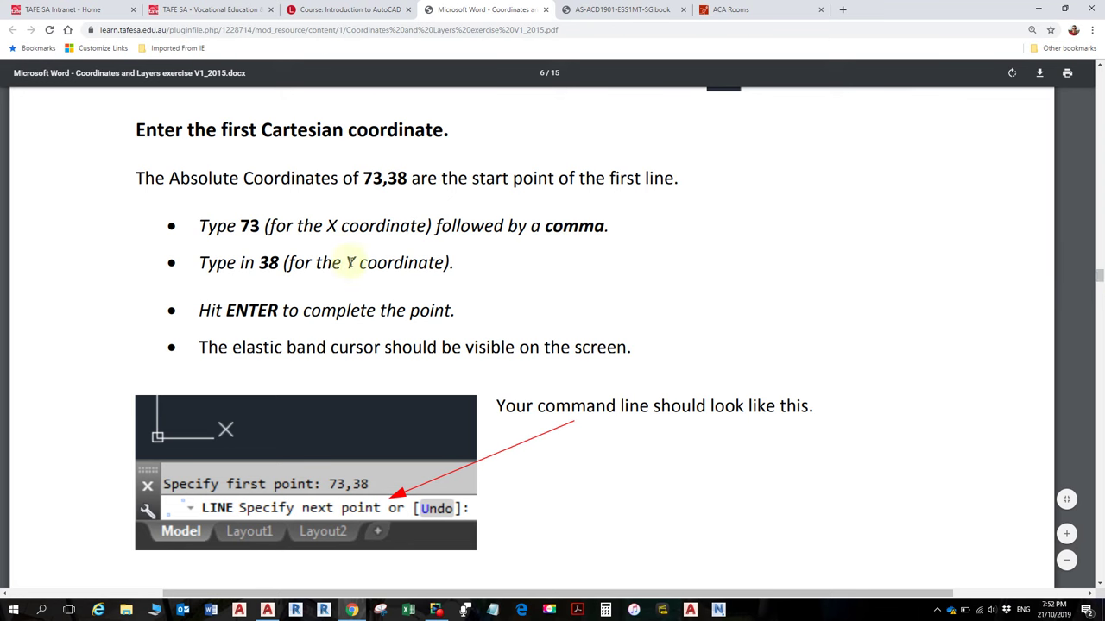
pyautogui.scroll(-5, 547, 357)
pyautogui.scroll(2, 540, 353)
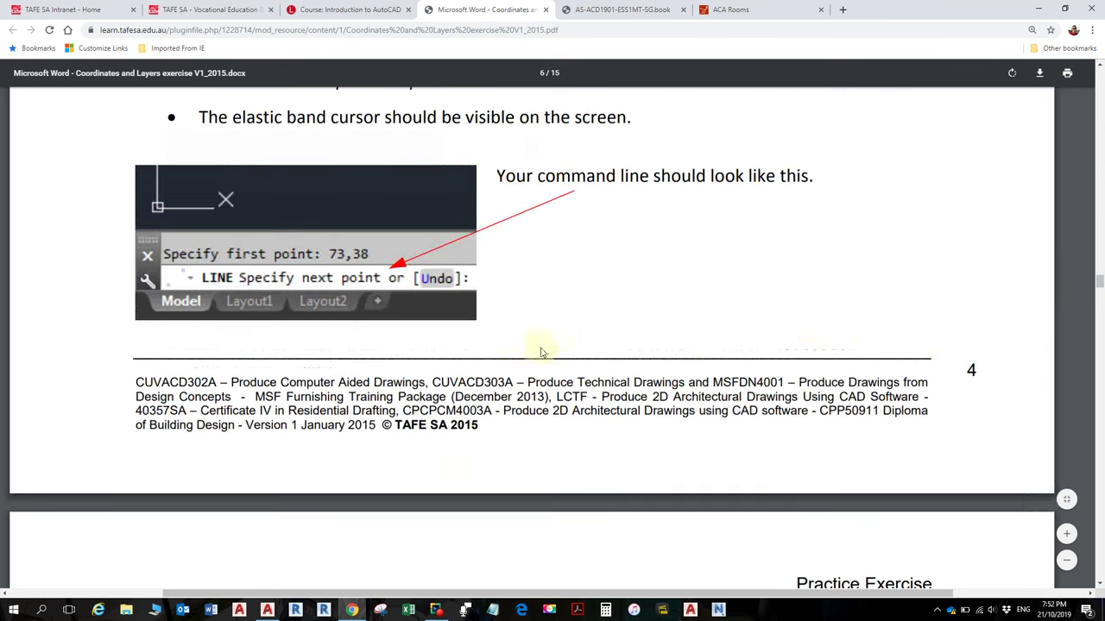
pyautogui.click(1100, 281)
pyautogui.moveTo(1100, 282)
pyautogui.mouseDown()
pyautogui.moveTo(1094, 542)
pyautogui.moveTo(1096, 513)
pyautogui.mouseUp()
pyautogui.keyDown('ctrl'); pyautogui.scroll(-3, 679, 357); pyautogui.keyUp('ctrl')
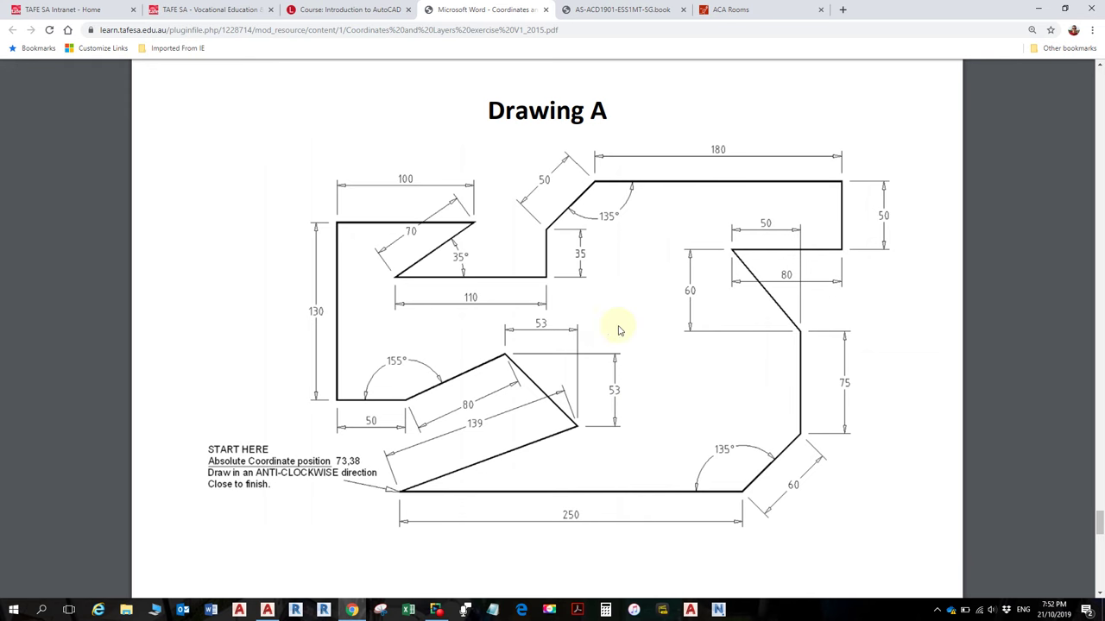
# Switch back to AutoCAD and reset the drawing area with Zoom All
pyautogui.hotkey('alt', 'Tab')
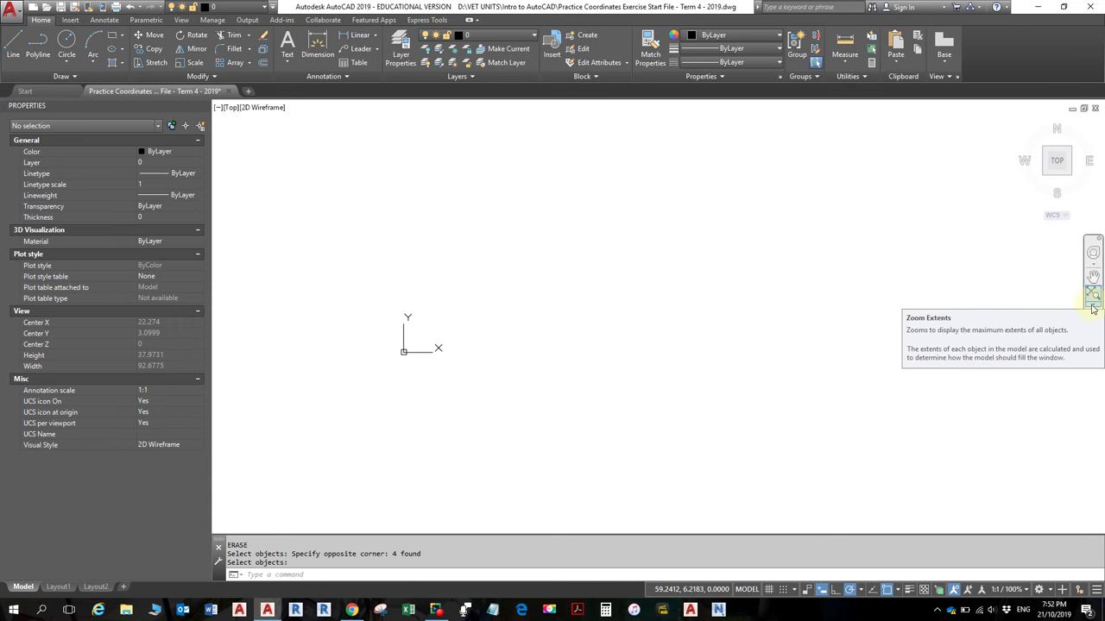
pyautogui.click(1093, 309)
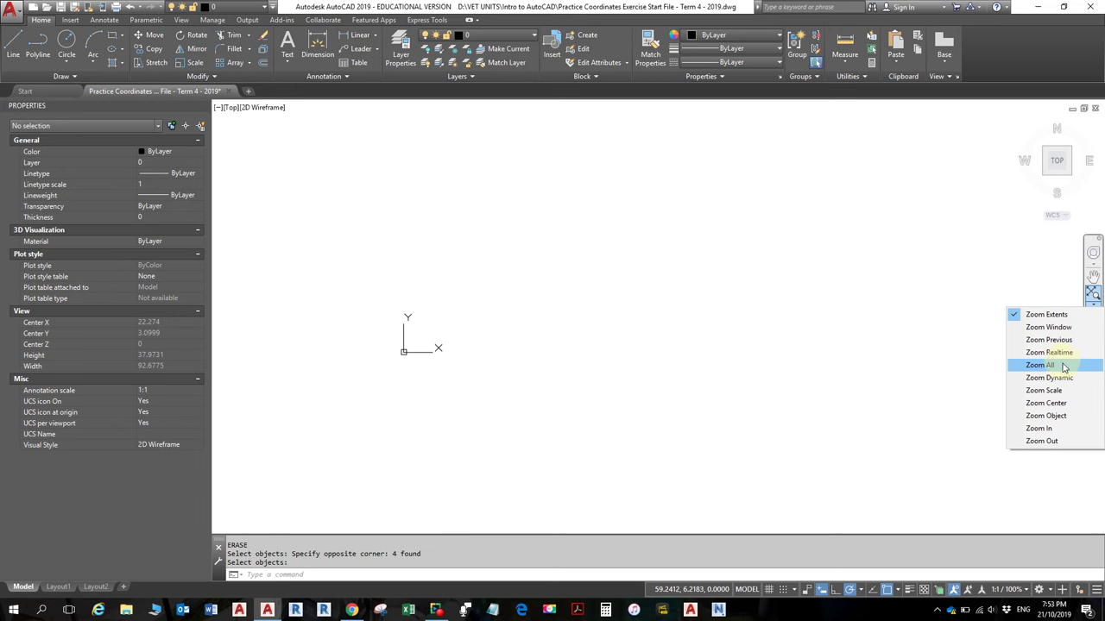
pyautogui.click(1062, 365)
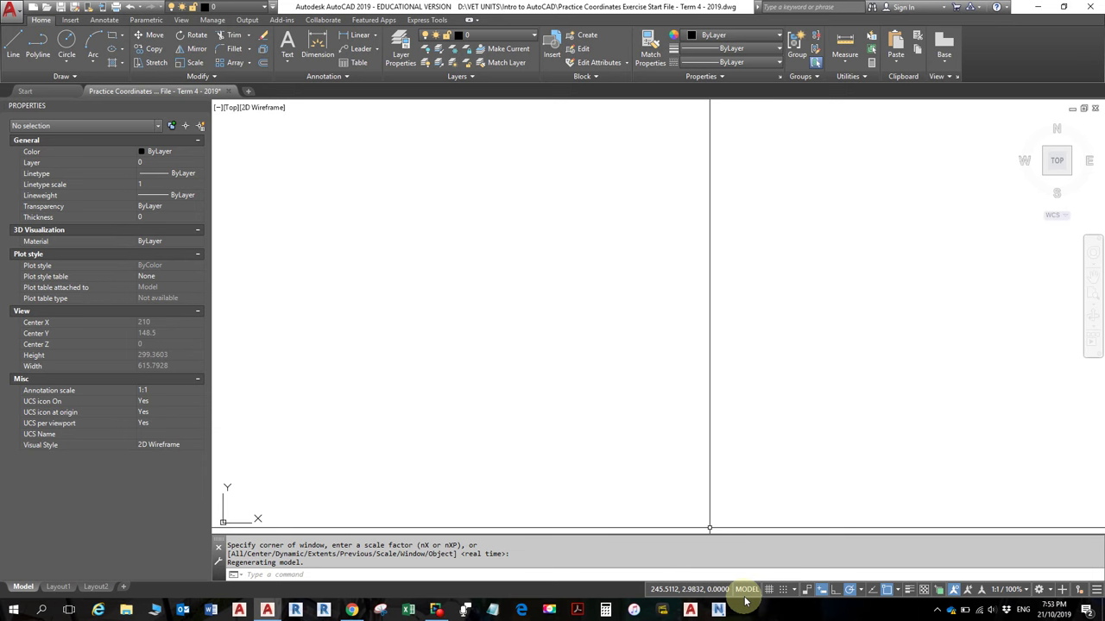
# Switch to Chrome and examine Drawing A's start point, lower edge and overall anti-clockwise outline
pyautogui.press('alt')
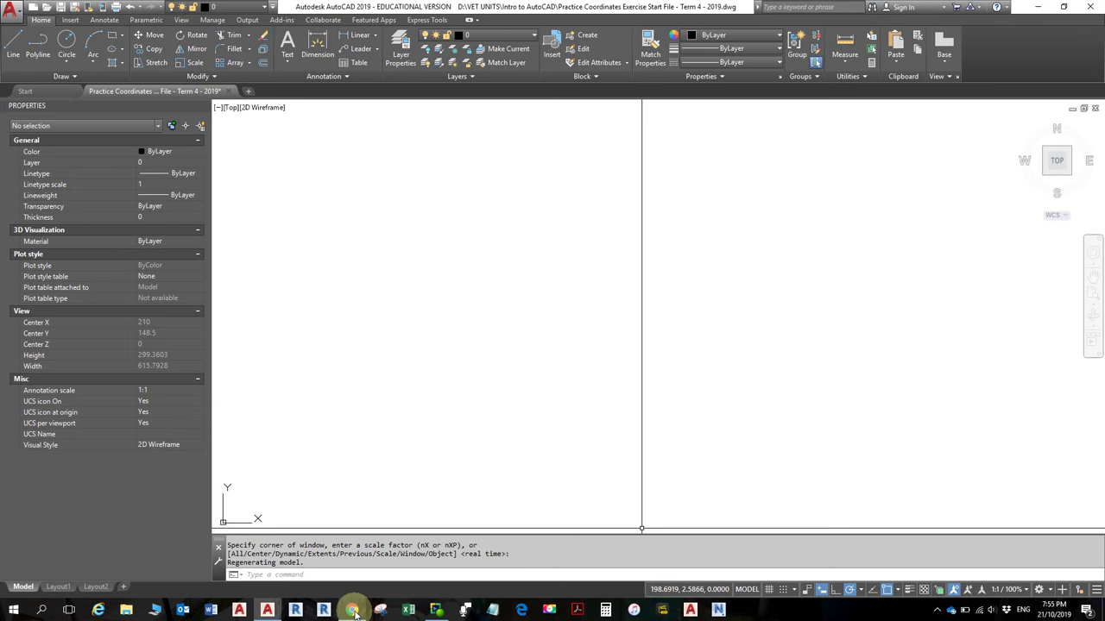
pyautogui.moveTo(353, 612)
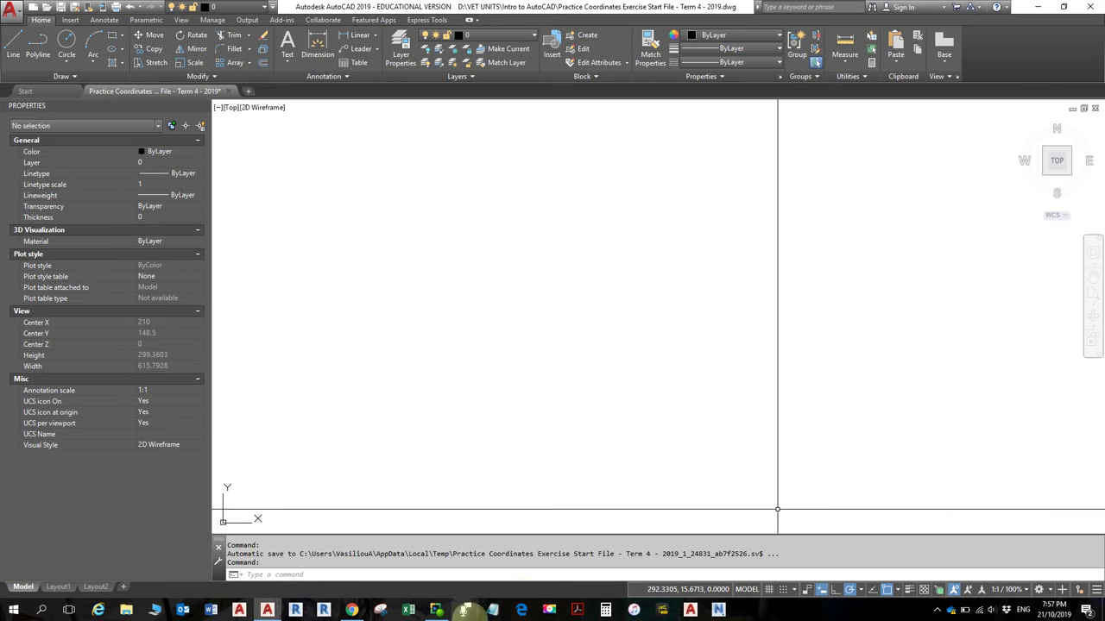
pyautogui.click(352, 610)
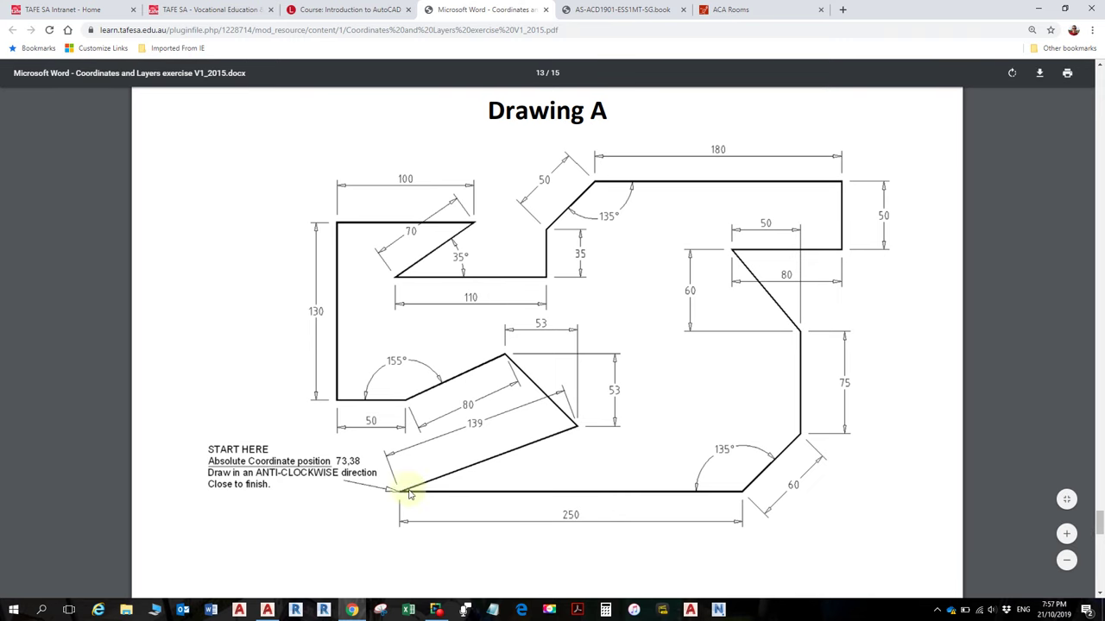
pyautogui.keyDown('ctrl'); pyautogui.scroll(1, 293, 494); pyautogui.keyUp('ctrl')
pyautogui.keyDown('ctrl'); pyautogui.scroll(2, 294, 494); pyautogui.keyUp('ctrl')
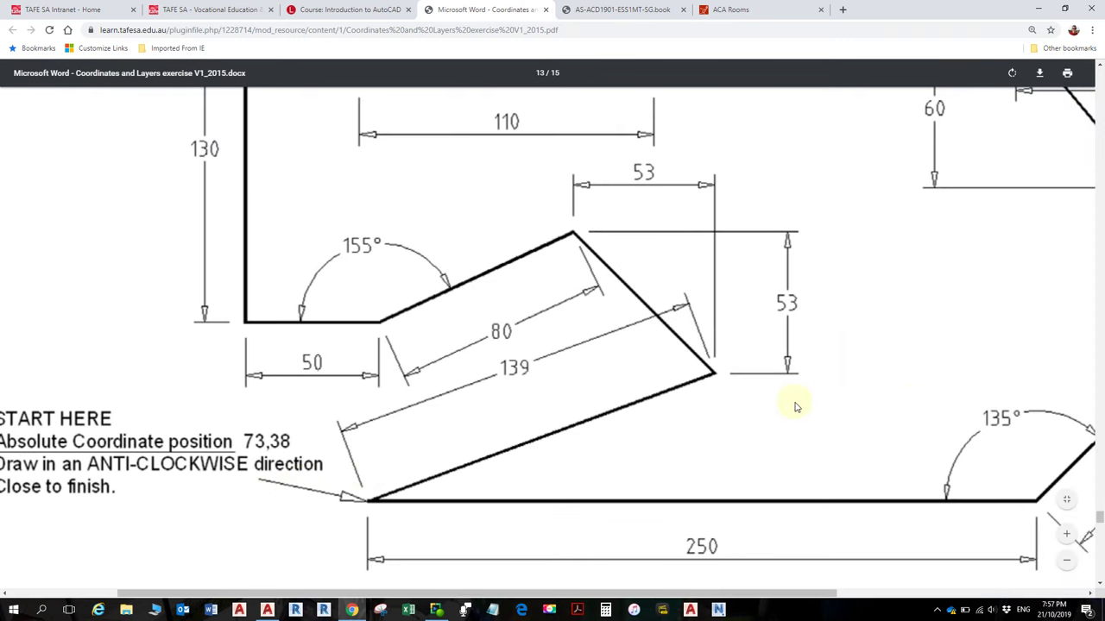
pyautogui.keyDown('ctrl'); pyautogui.scroll(-2, 569, 363); pyautogui.keyUp('ctrl')
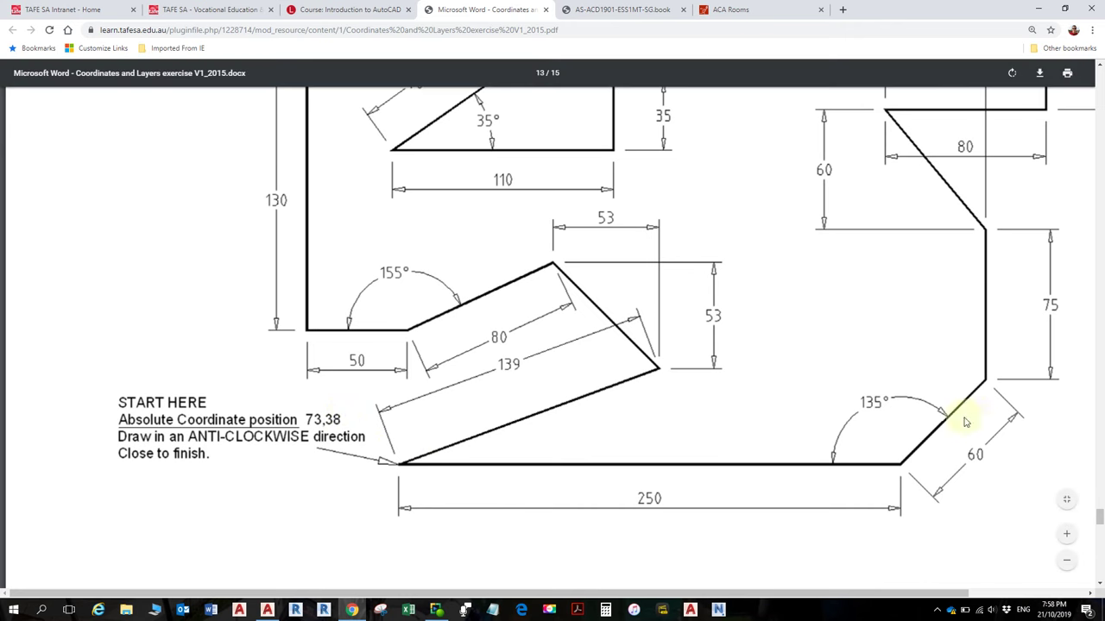
pyautogui.keyDown('ctrl'); pyautogui.scroll(-2, 949, 421); pyautogui.keyUp('ctrl')
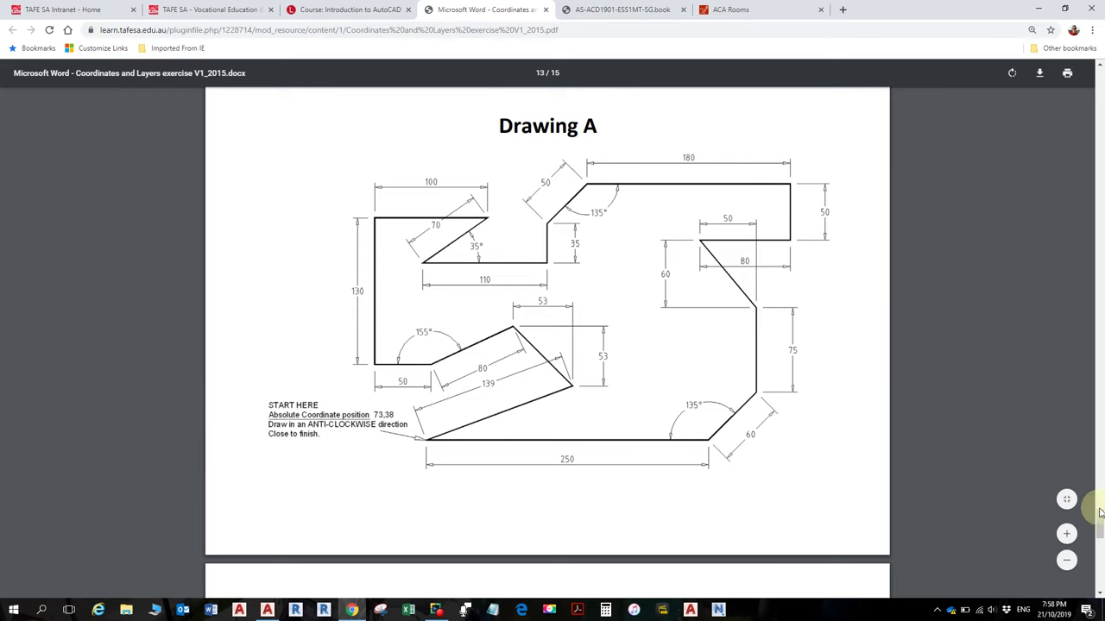
# Review the exercise's Drawing Lines section, from the status bar settings to the first Cartesian coordinate instructions
pyautogui.moveTo(1099, 516); pyautogui.dragTo(1084, 259)
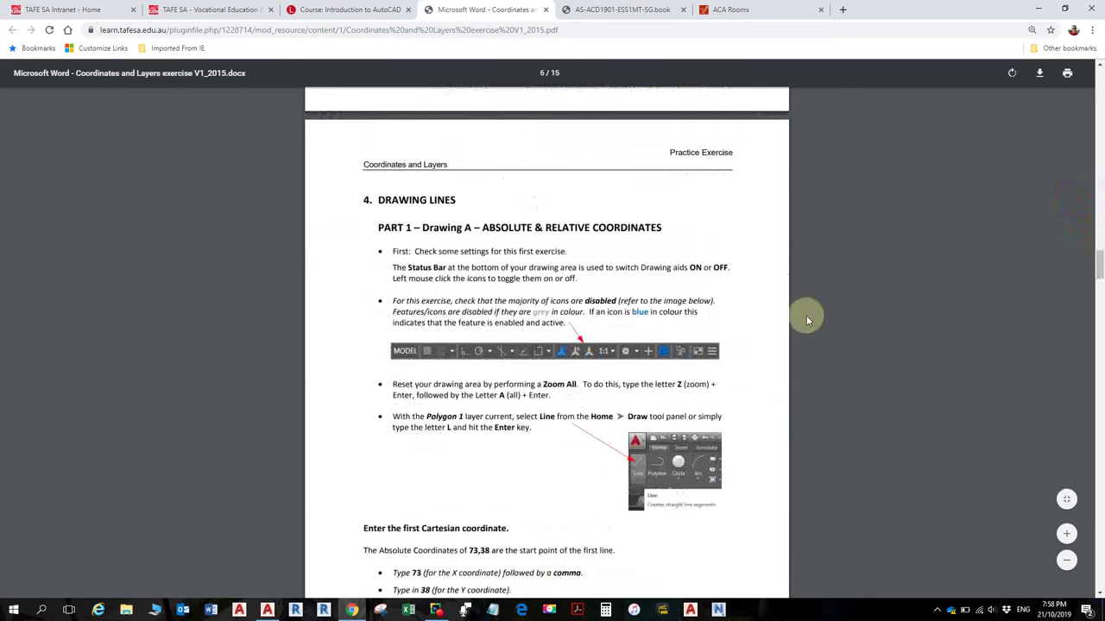
pyautogui.keyDown('ctrl'); pyautogui.scroll(4, 556, 275); pyautogui.keyUp('ctrl')
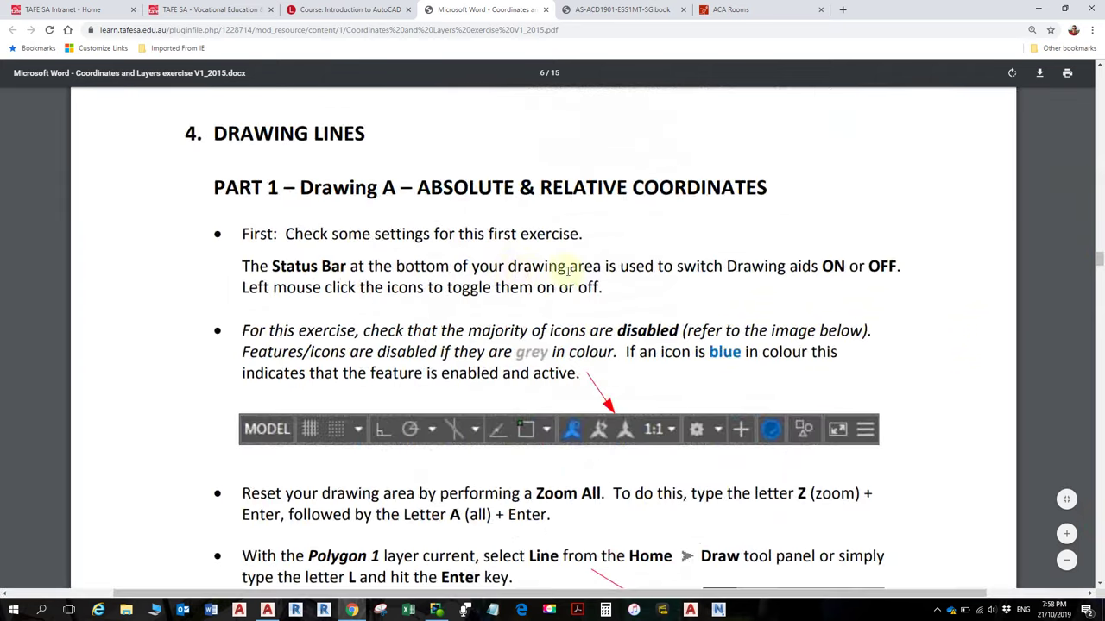
pyautogui.scroll(-5, 598, 330)
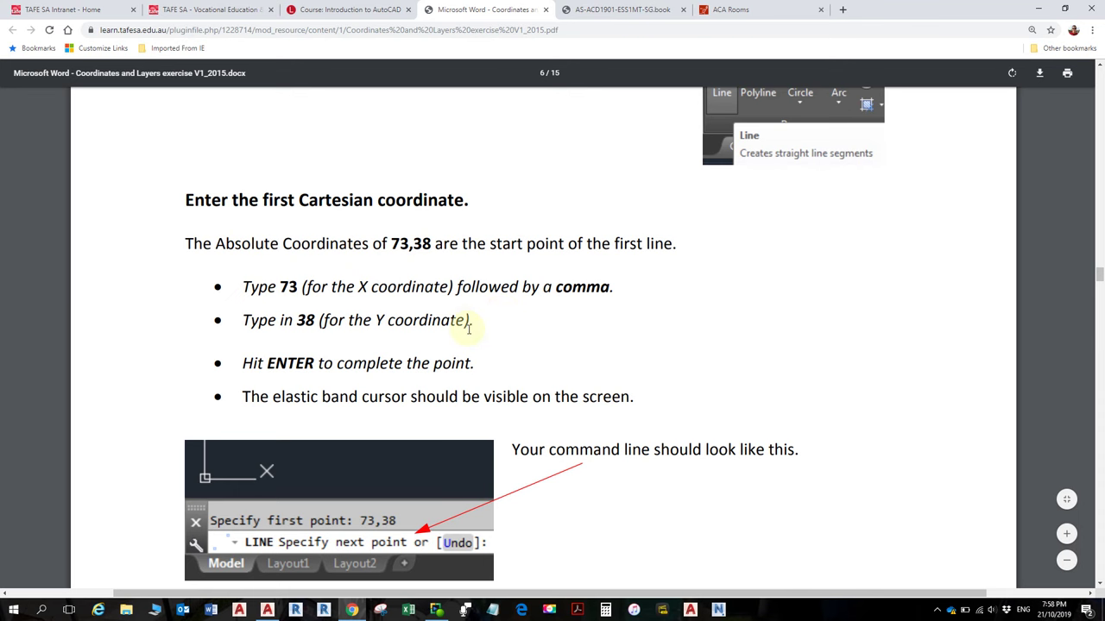
pyautogui.scroll(3, 472, 329)
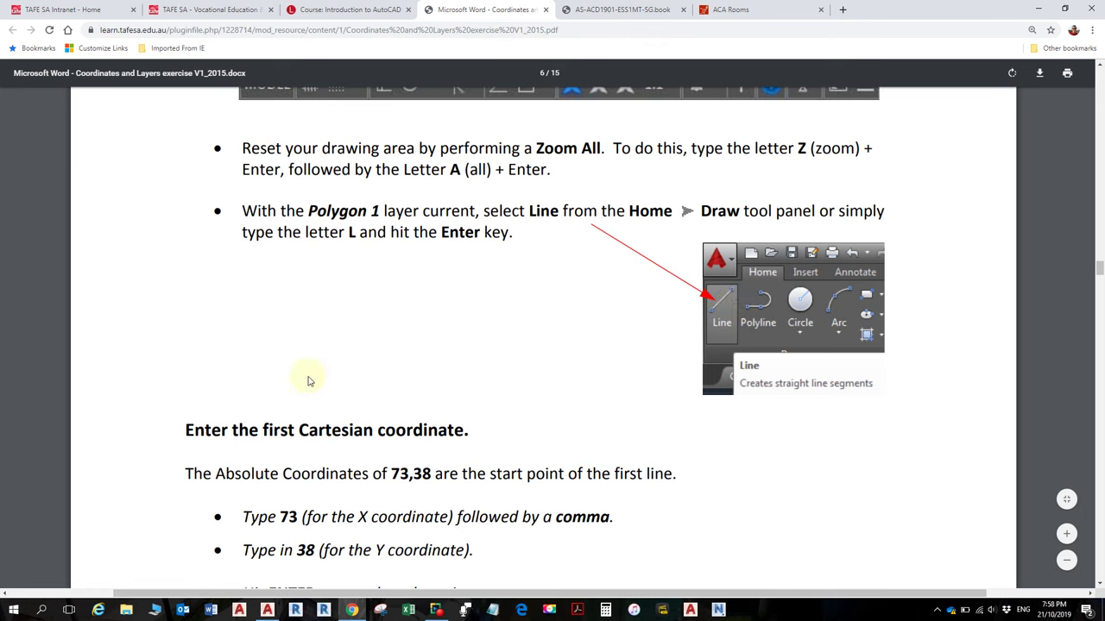
pyautogui.scroll(-2, 363, 380)
# Switch to AutoCAD and start a line at absolute coordinates 73,38, checking the start point in the exercise document
pyautogui.hotkey('alt', 'Tab')
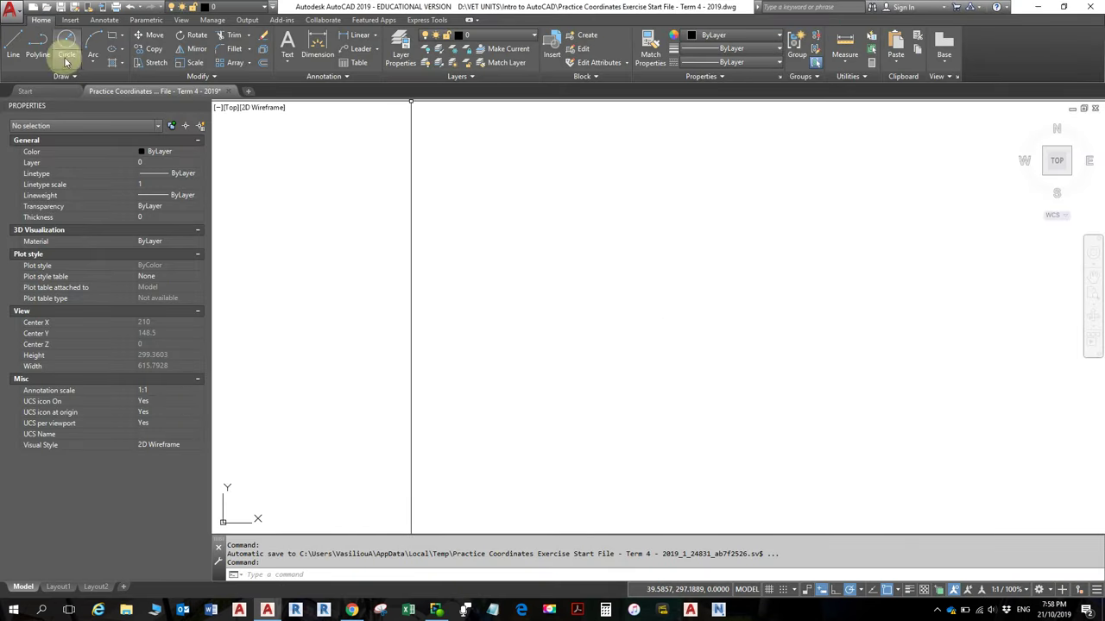
pyautogui.click(12, 45)
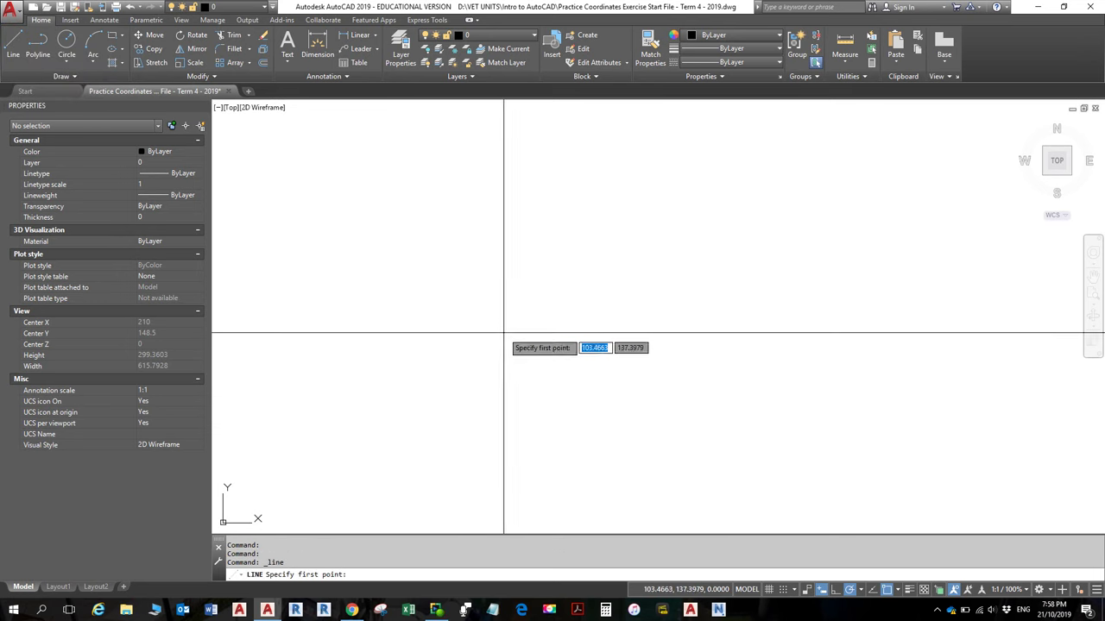
pyautogui.hotkey('alt', 'Tab')
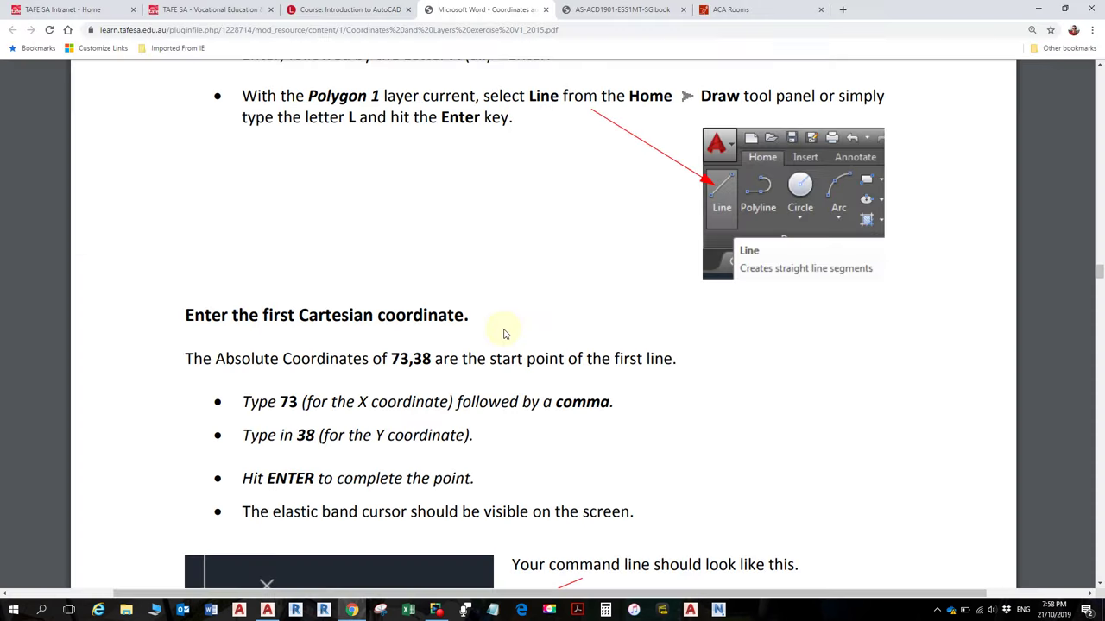
pyautogui.hotkey('alt', 'Tab')
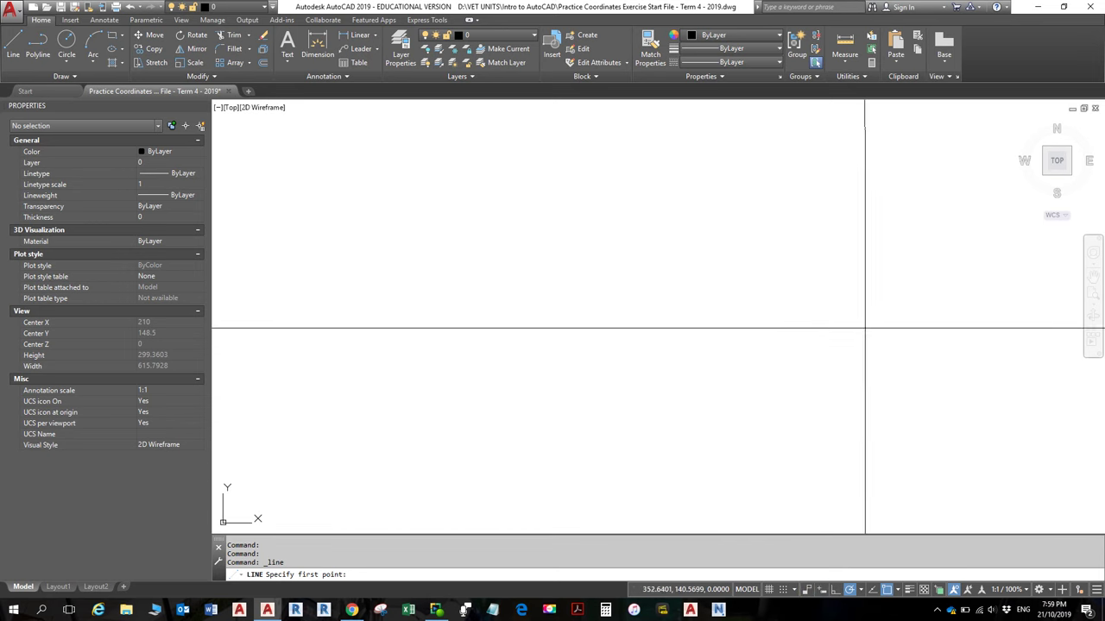
pyautogui.hotkey('alt', 'Tab')
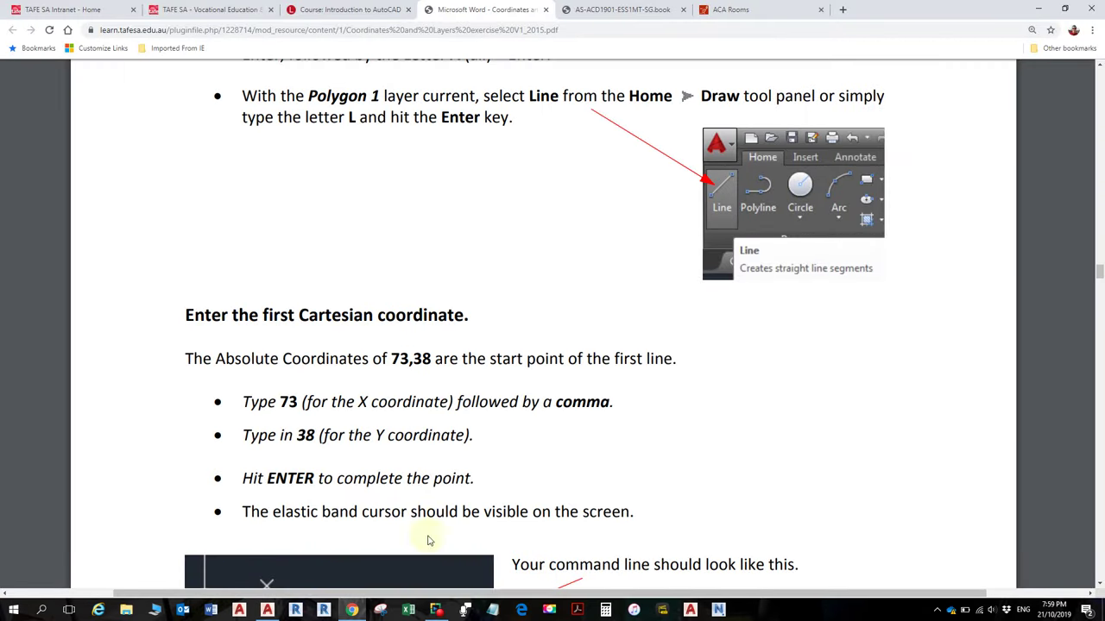
pyautogui.moveTo(388, 359); pyautogui.dragTo(432, 361)
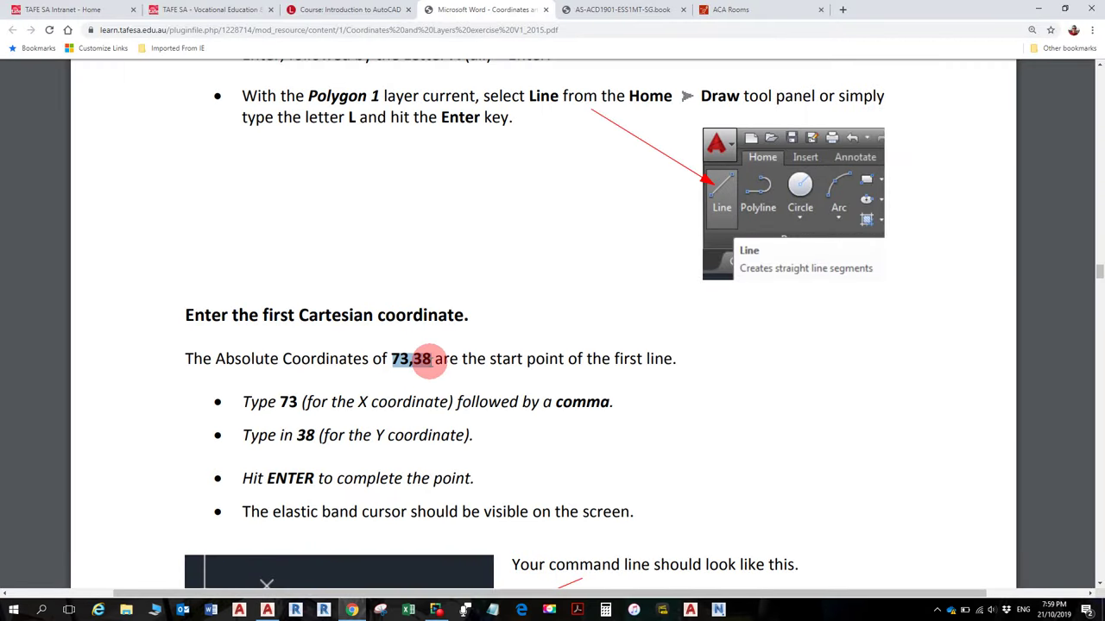
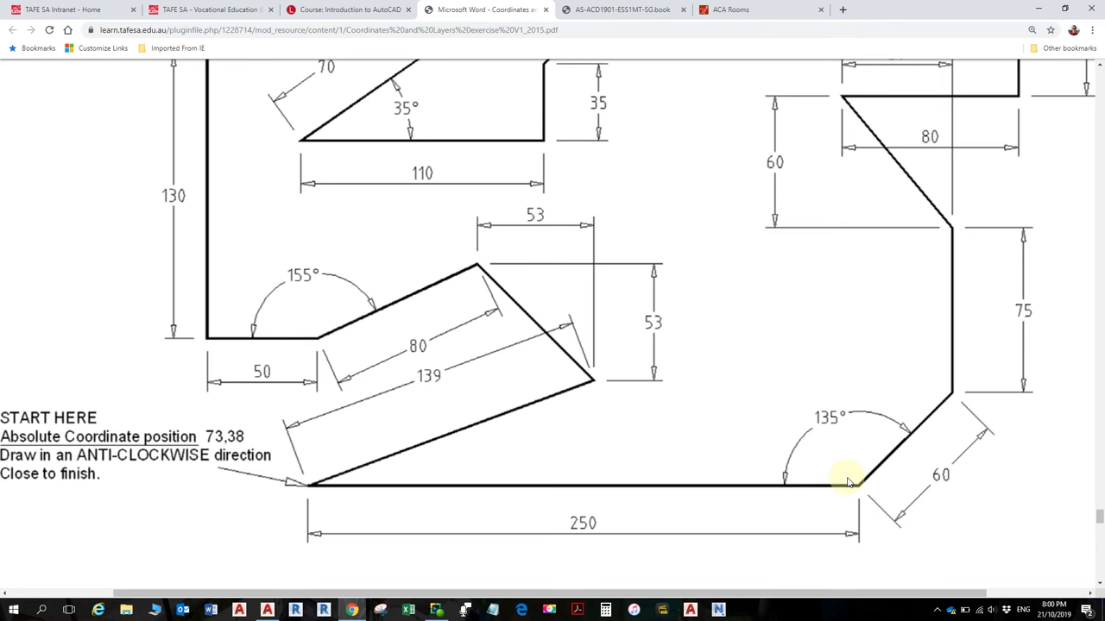
pyautogui.hotkey('alt', 'Tab')
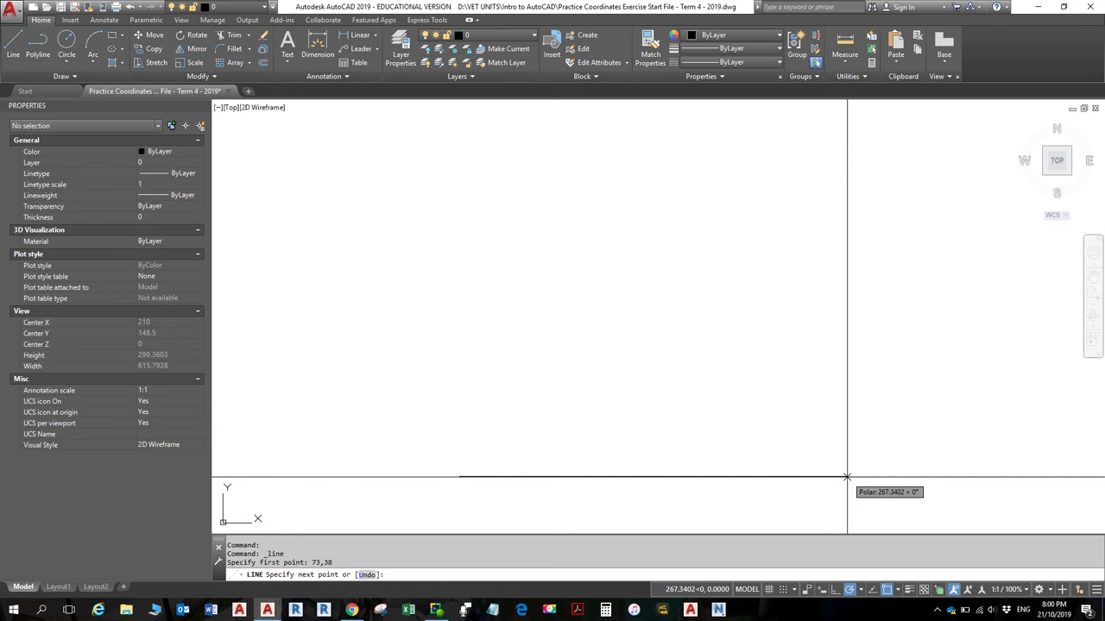
pyautogui.write('@250,0')
pyautogui.press('Return')
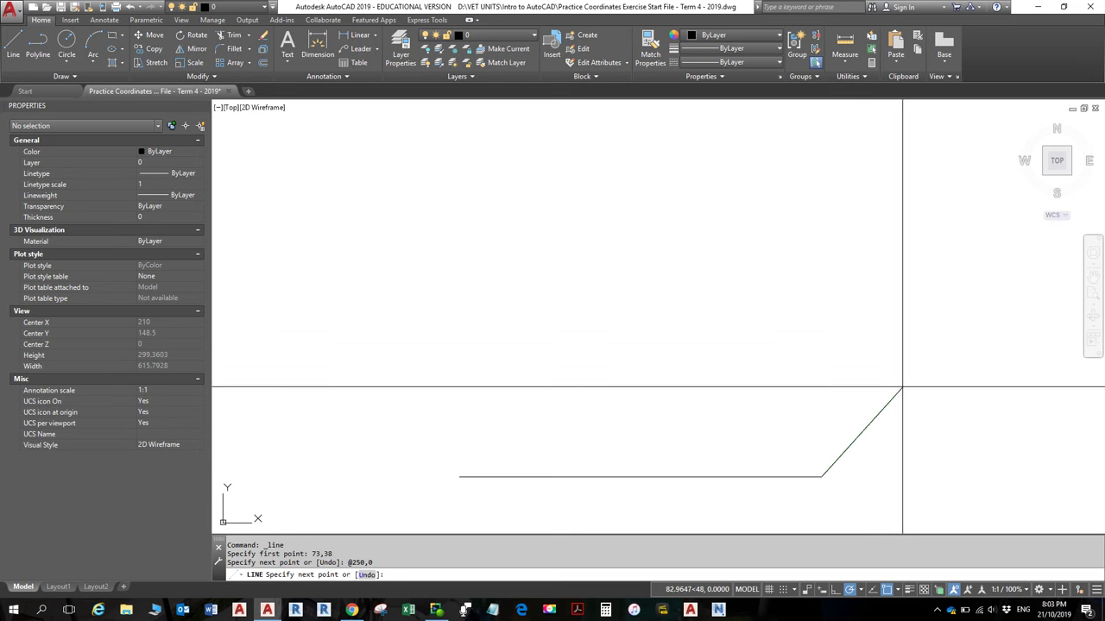
# Add three freehand segments after the lower edge and undo all three within the Line command
pyautogui.click(878, 376)
pyautogui.click(811, 251)
pyautogui.click(674, 188)
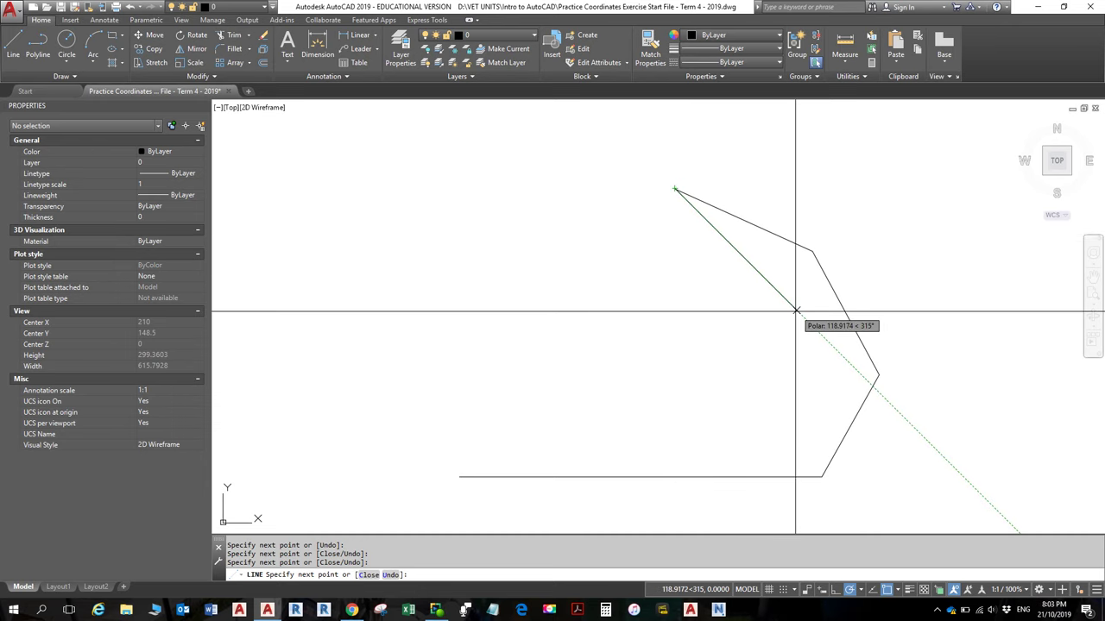
pyautogui.click(393, 575)
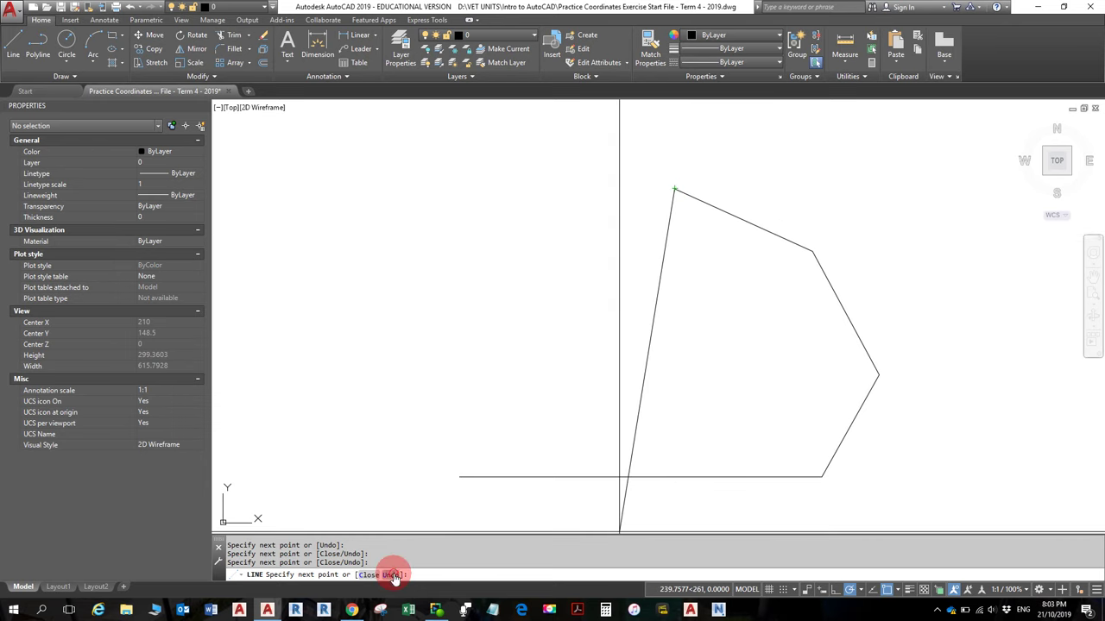
pyautogui.click(393, 575)
pyautogui.click(393, 574)
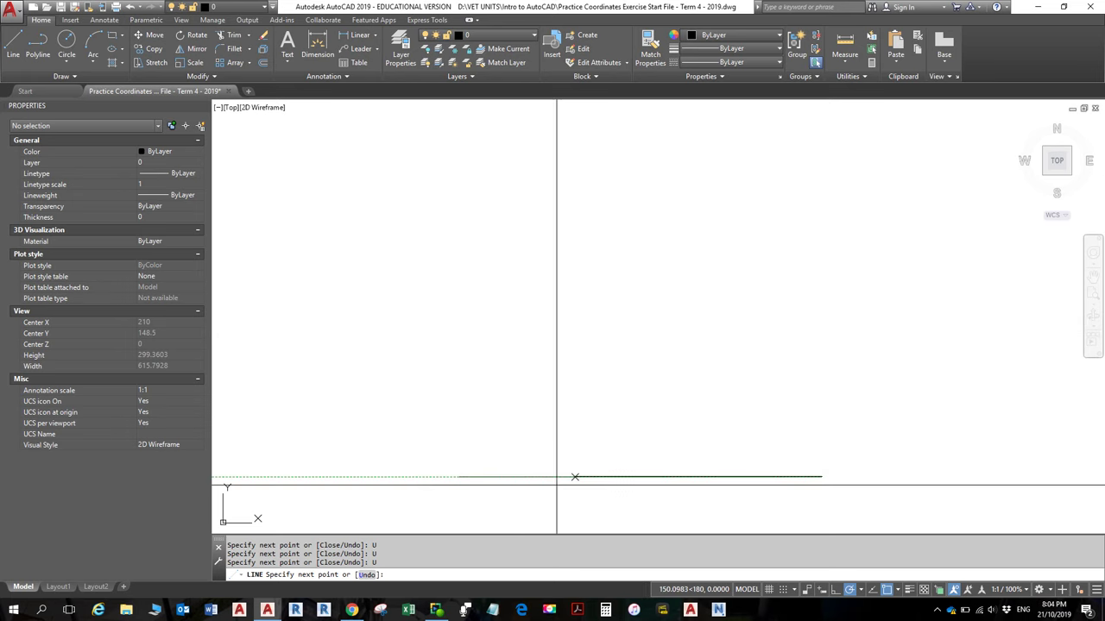
pyautogui.click(373, 583)
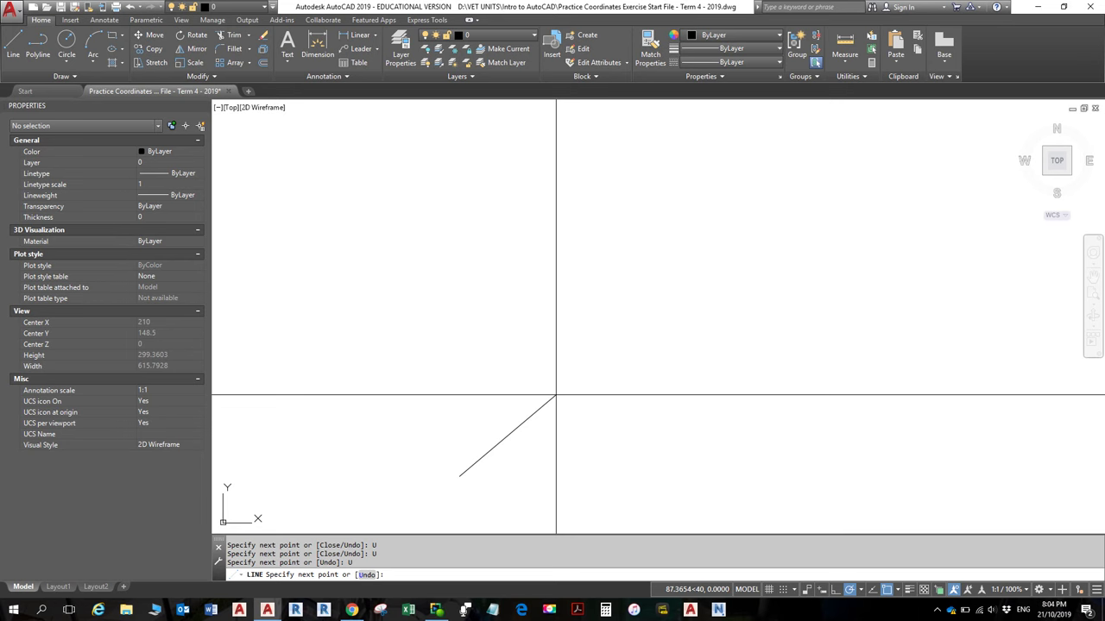
pyautogui.write('@250<0')
pyautogui.press('Return')
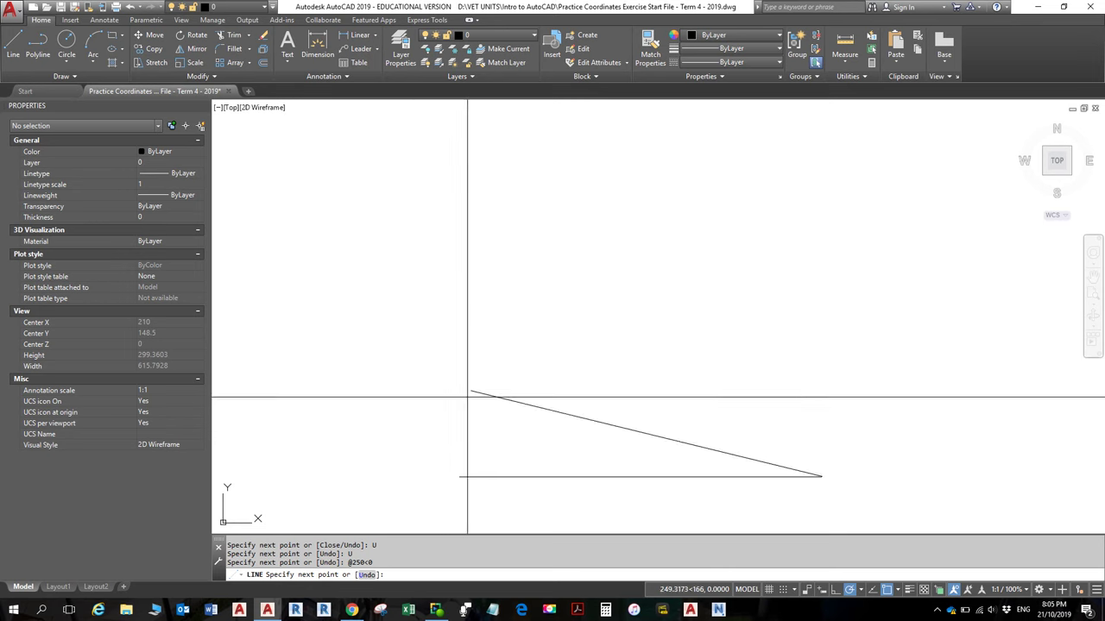
# Undo the polar segment, redraw the lower edge 250 long horizontally with Ortho on, and end the line
pyautogui.write('U')
pyautogui.press('Return')
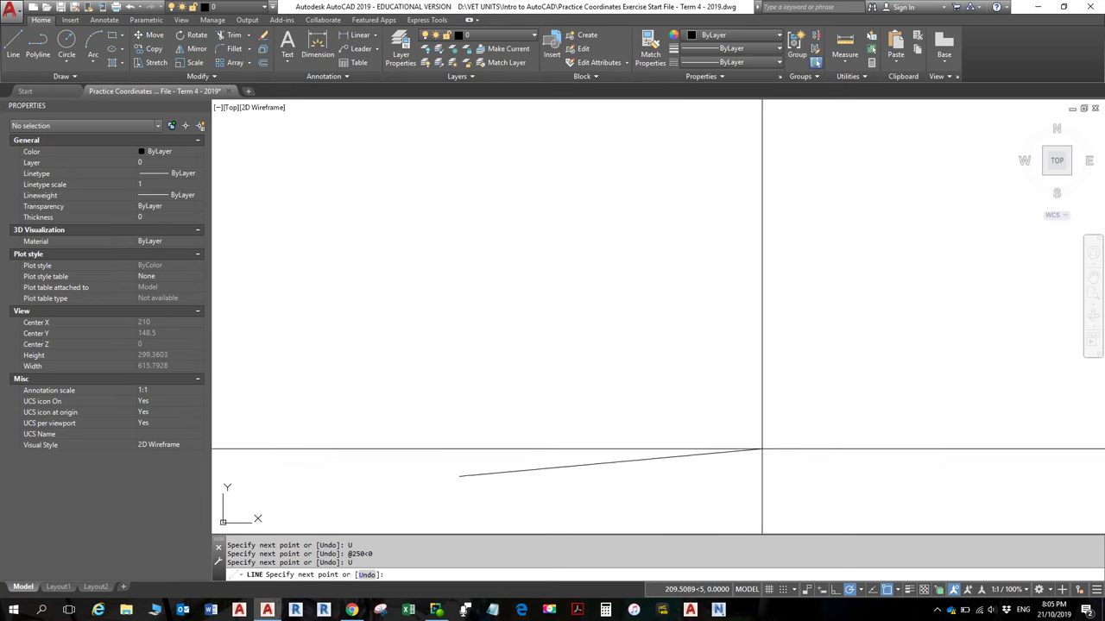
pyautogui.click(836, 594)
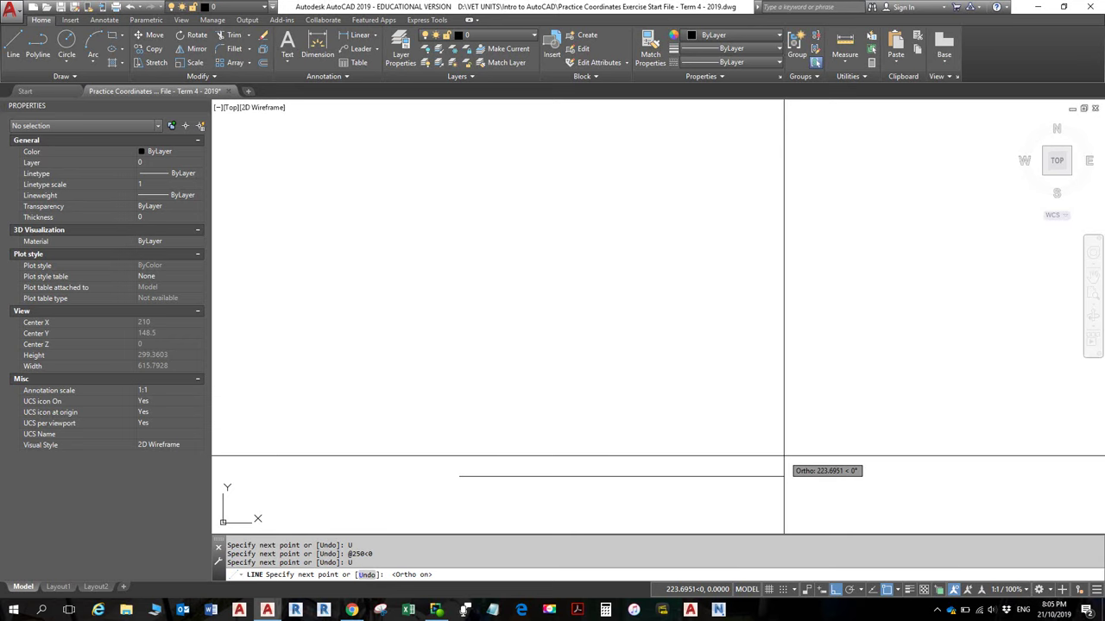
pyautogui.write('250')
pyautogui.press('Return')
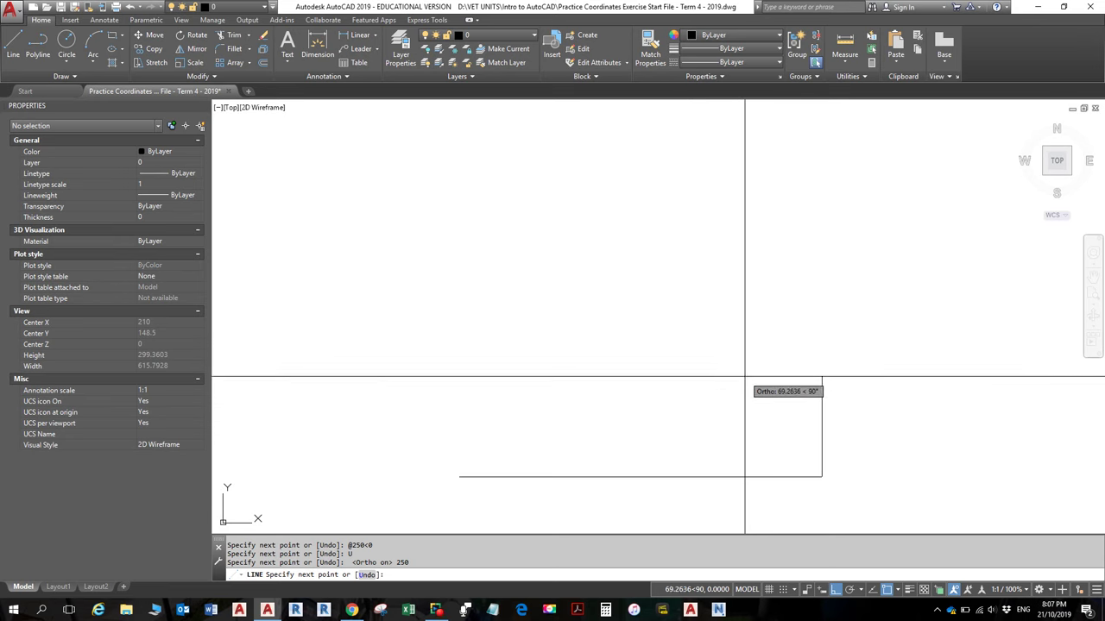
pyautogui.press('Escape')
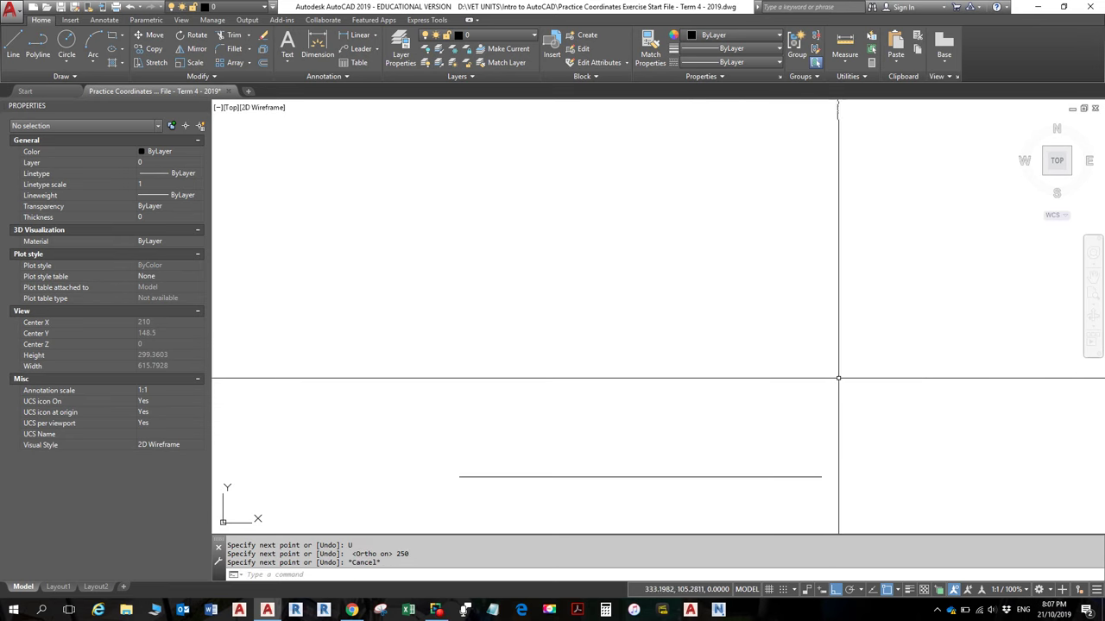
# Start a new line from the right endpoint of the lower edge and check the adjoining sloped edge in the exercise drawing
pyautogui.click(17, 50)
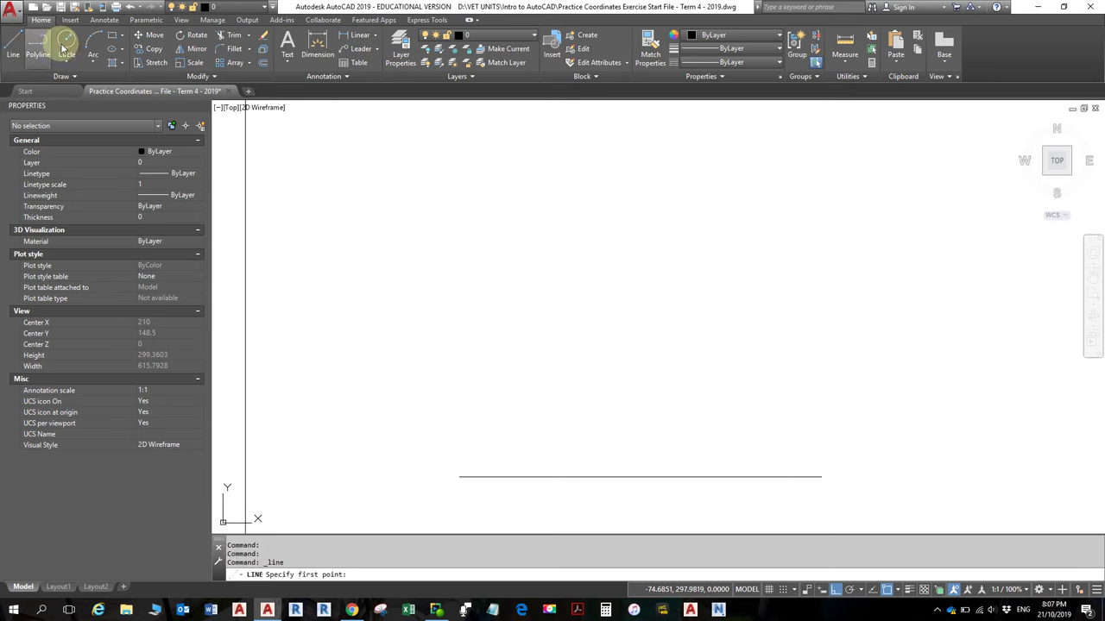
pyautogui.click(884, 589)
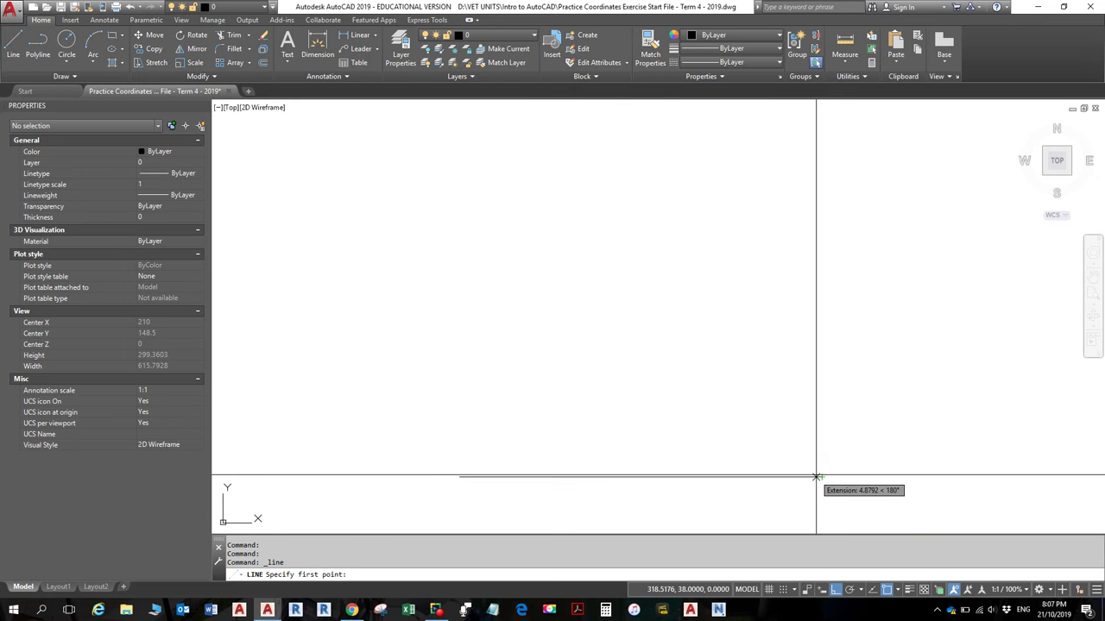
pyautogui.click(822, 477)
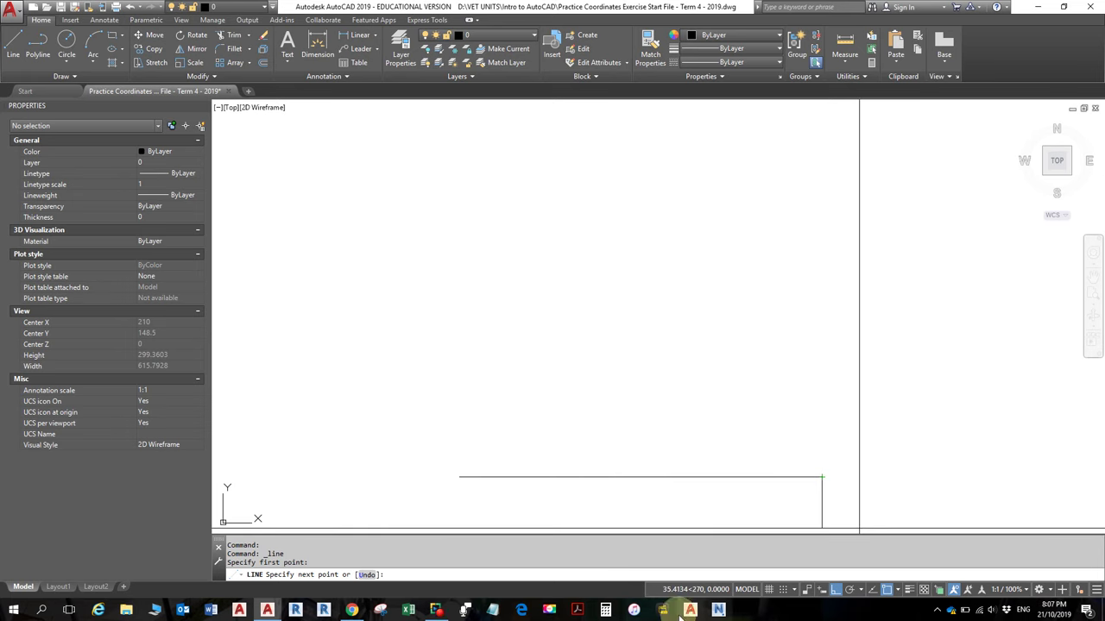
pyautogui.click(353, 610)
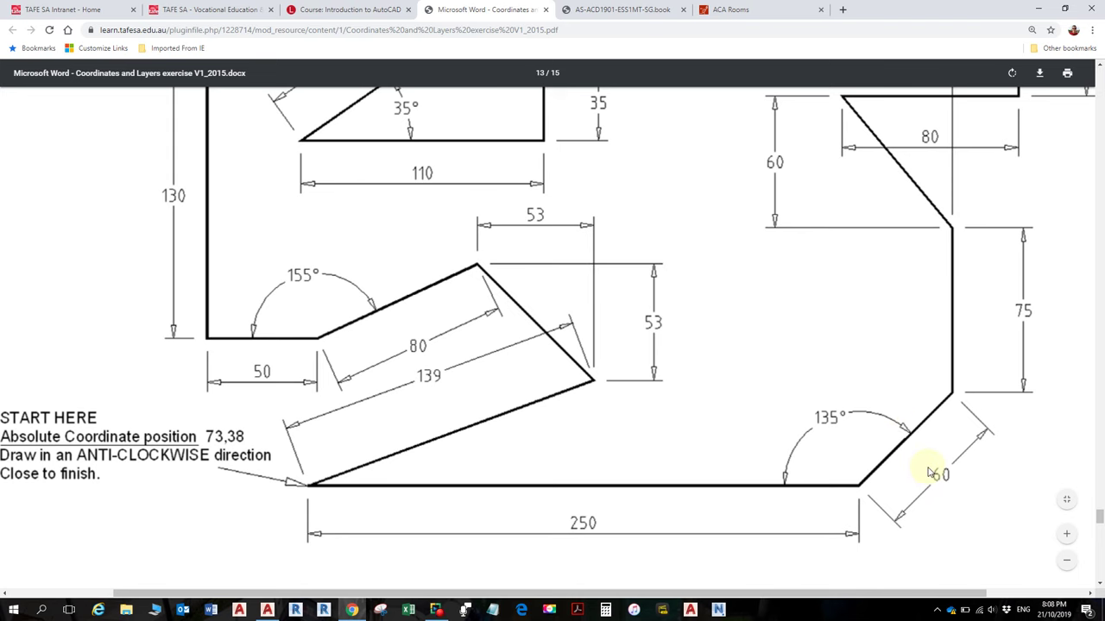
pyautogui.hotkey('alt', 'Tab')
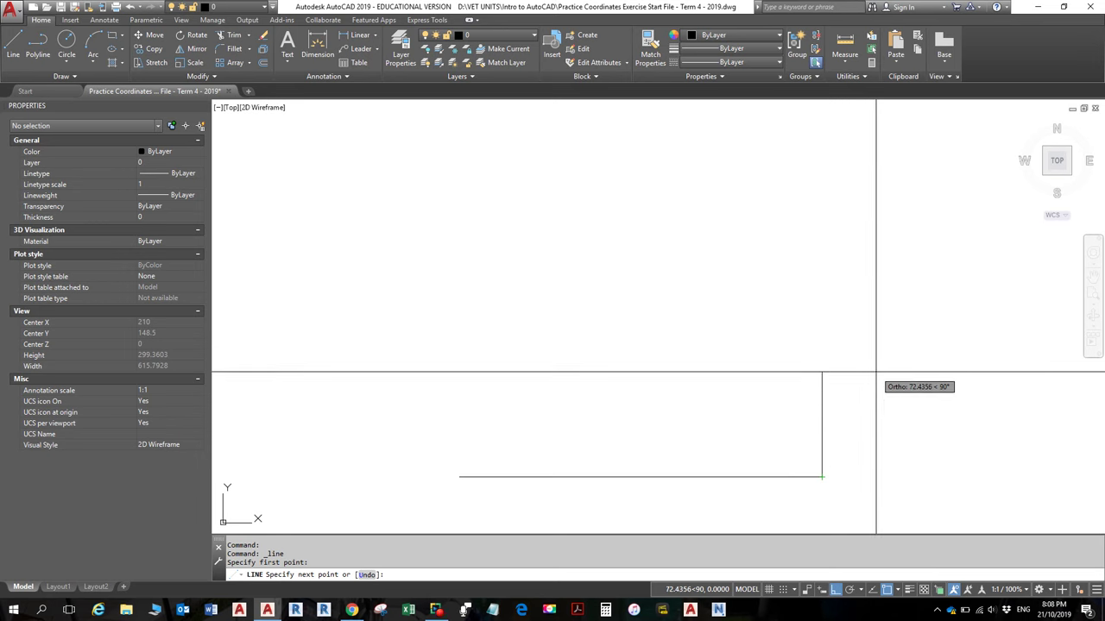
pyautogui.press('F8')
pyautogui.press('F8')
pyautogui.press('F8')
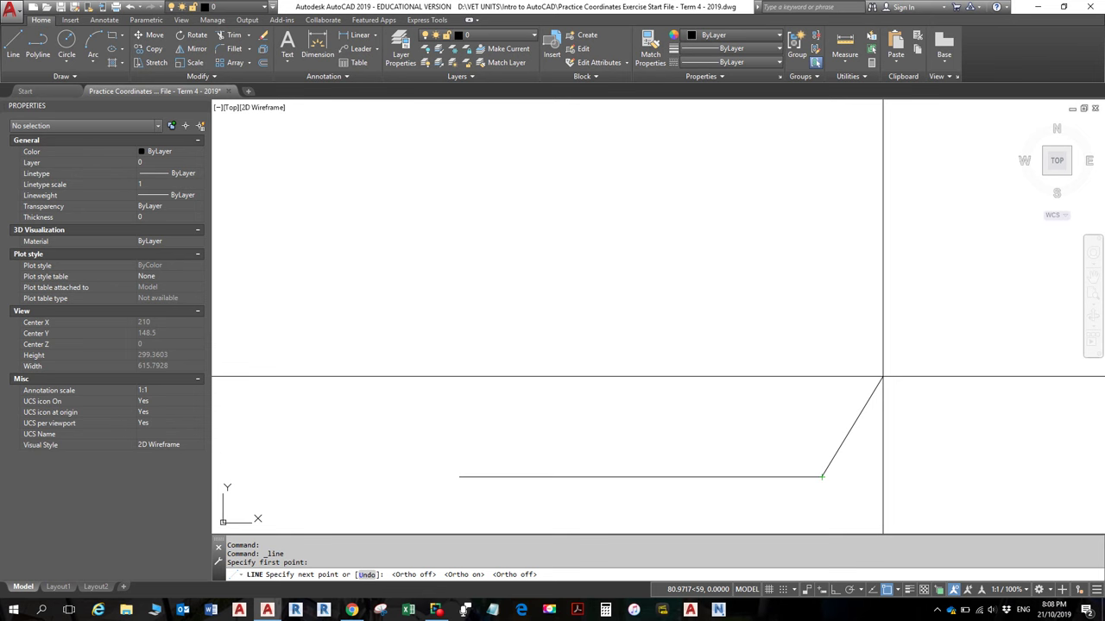
pyautogui.write('@')
pyautogui.hotkey('alt', 'Tab')
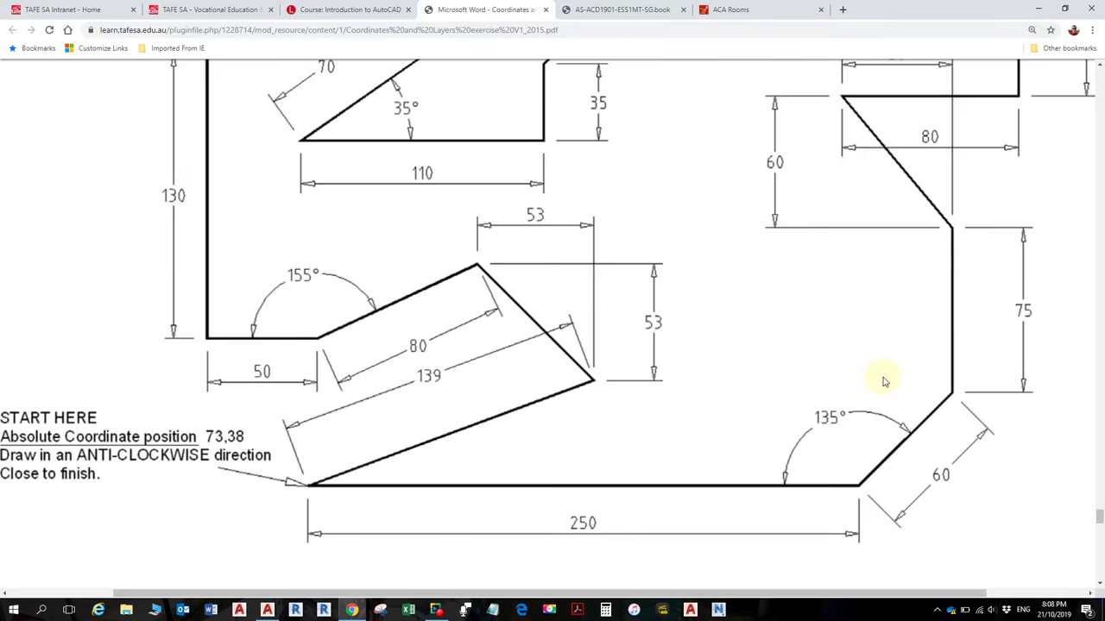
pyautogui.hotkey('alt', 'Tab')
pyautogui.write('60')
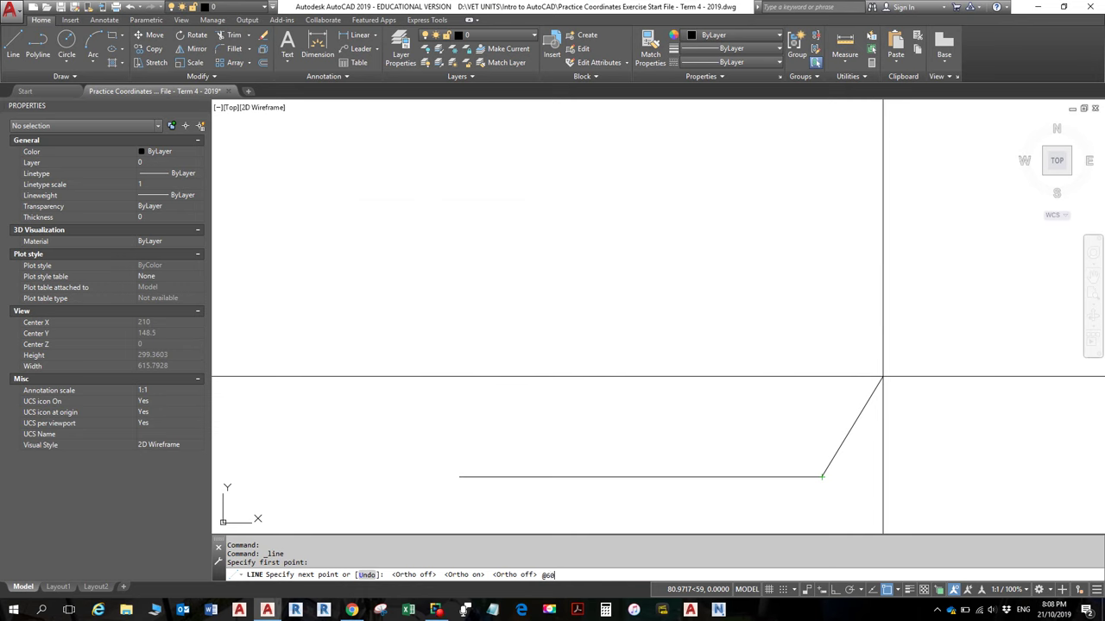
pyautogui.write('<')
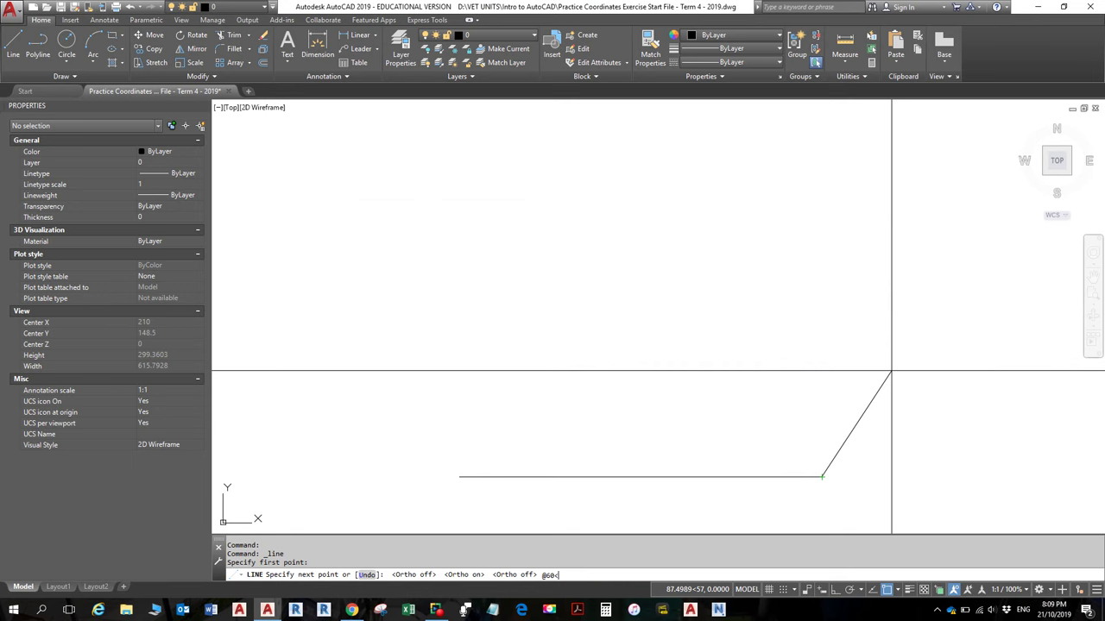
pyautogui.write('45')
pyautogui.press('Return')
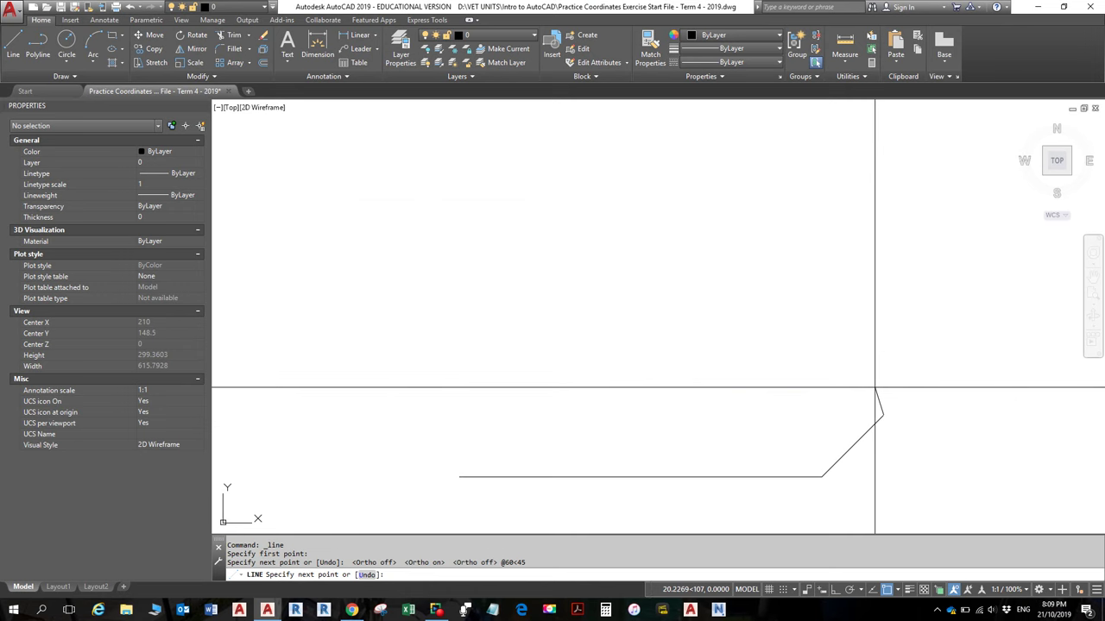
pyautogui.press('F2')
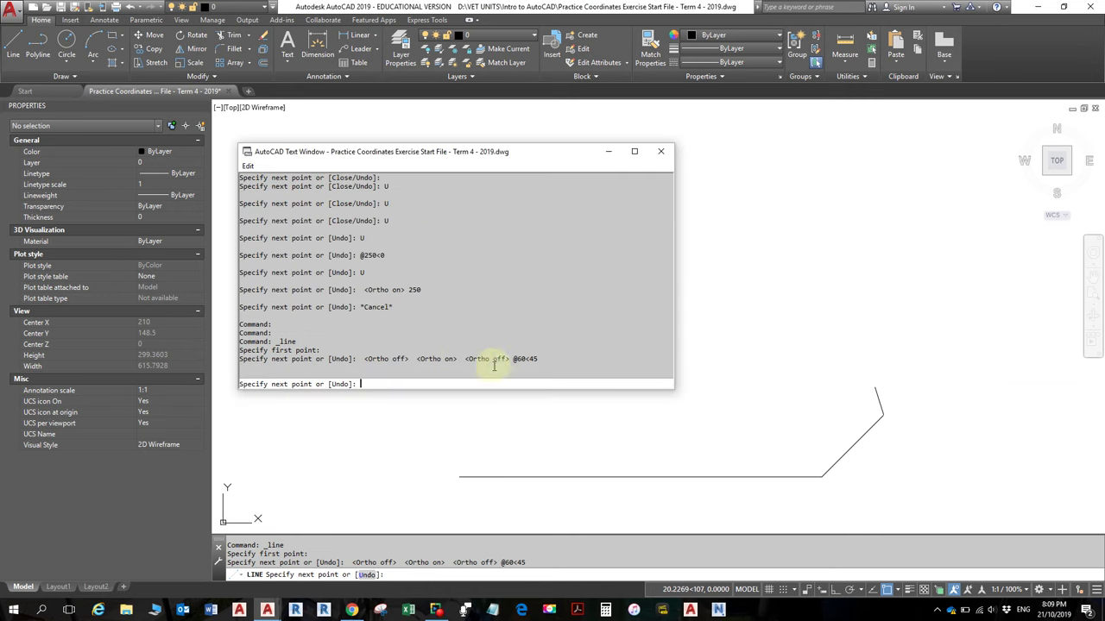
pyautogui.moveTo(538, 359); pyautogui.dragTo(511, 359)
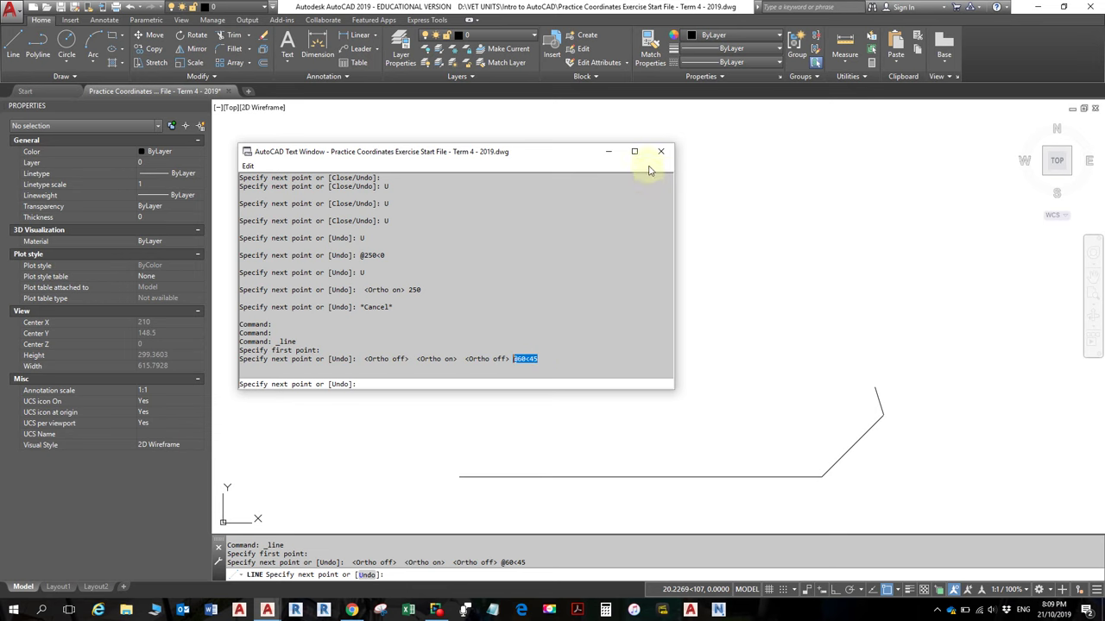
pyautogui.click(610, 153)
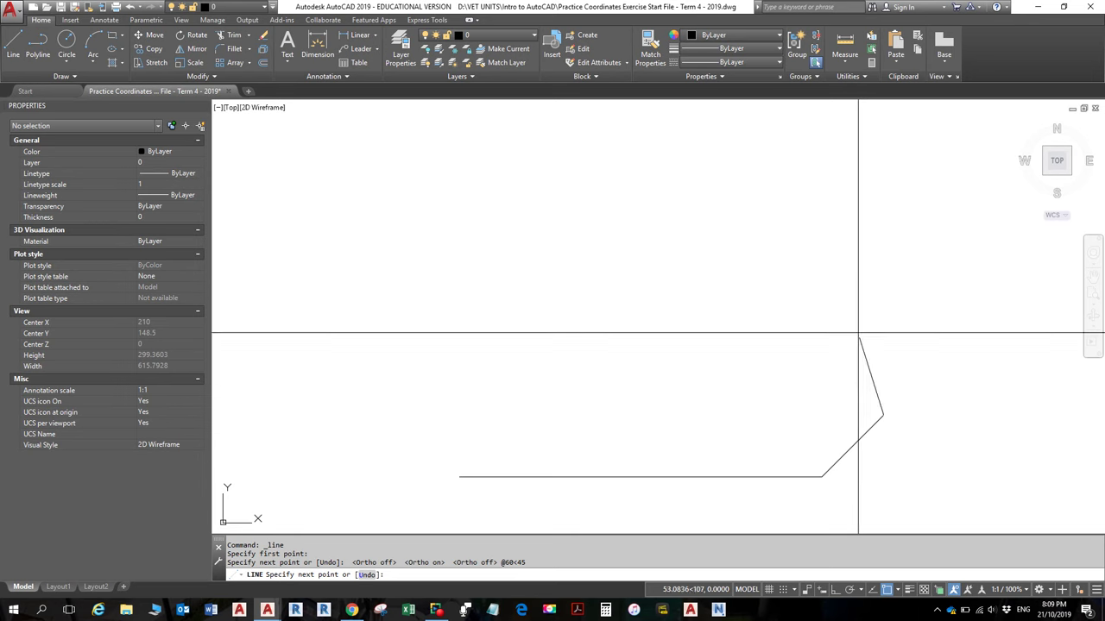
pyautogui.press('F2')
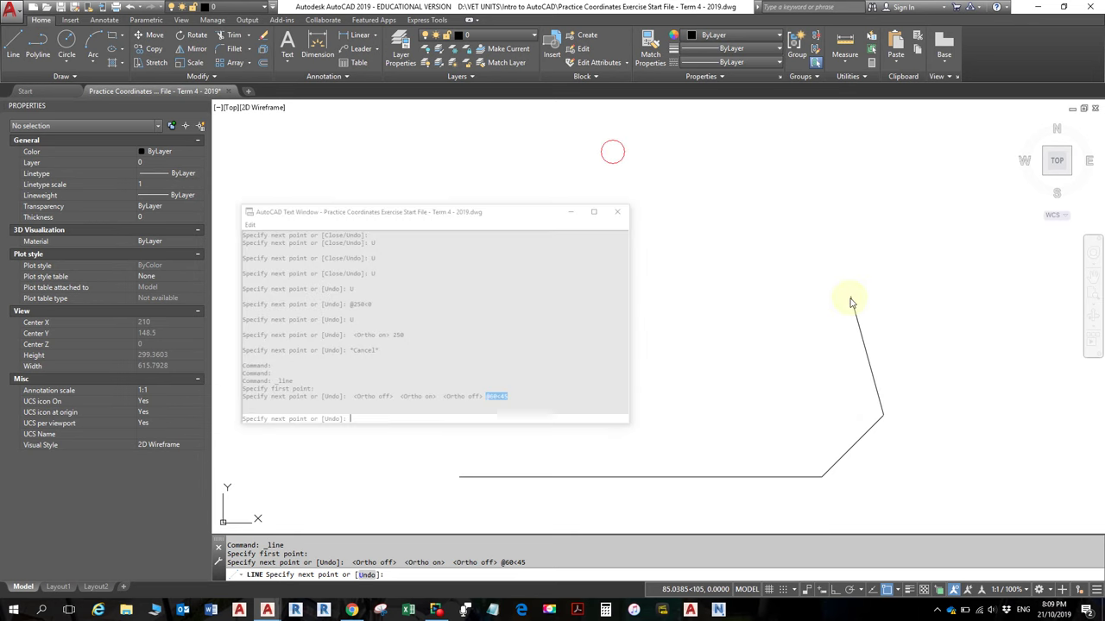
pyautogui.press('F2')
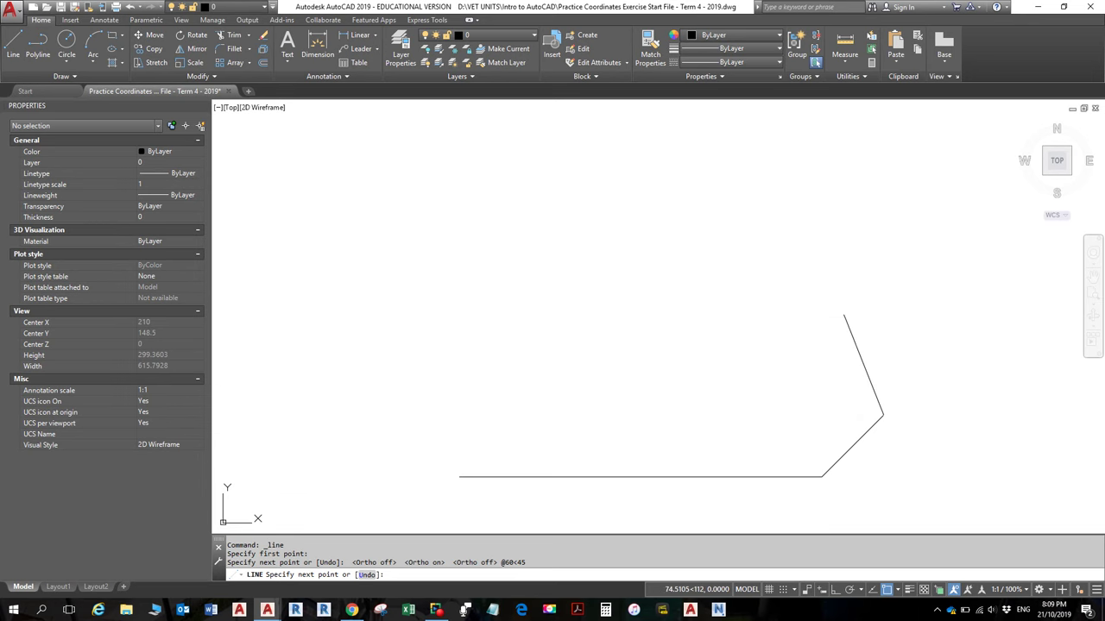
# Check the right-hand edge in the exercise drawing, turn Ortho on and draw that edge 75 long vertically upward
pyautogui.hotkey('alt', 'Tab')
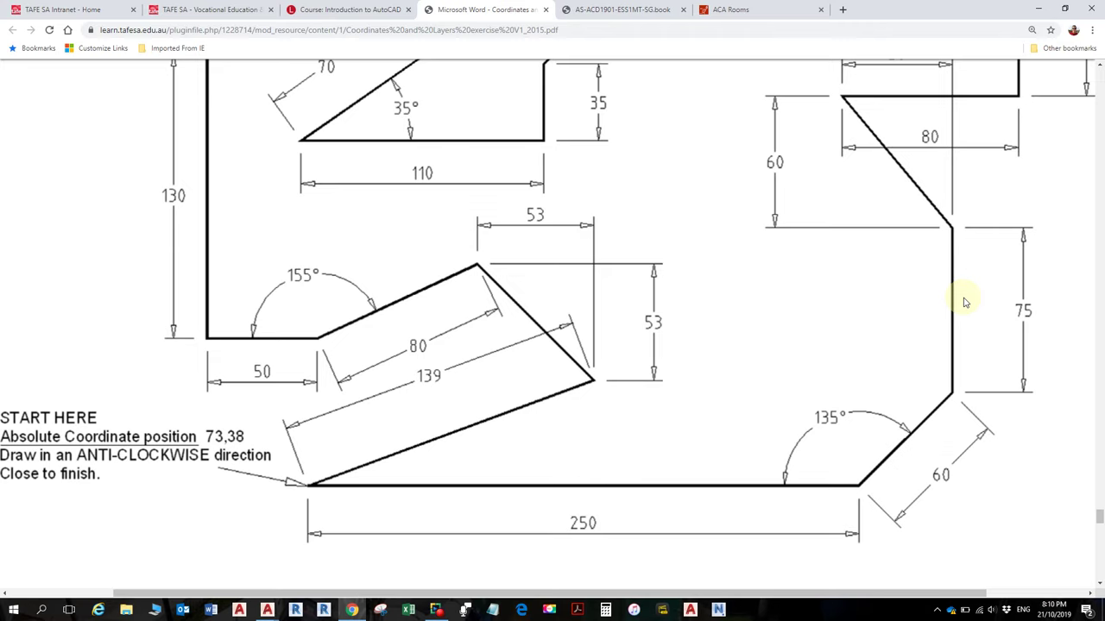
pyautogui.hotkey('alt', 'Tab')
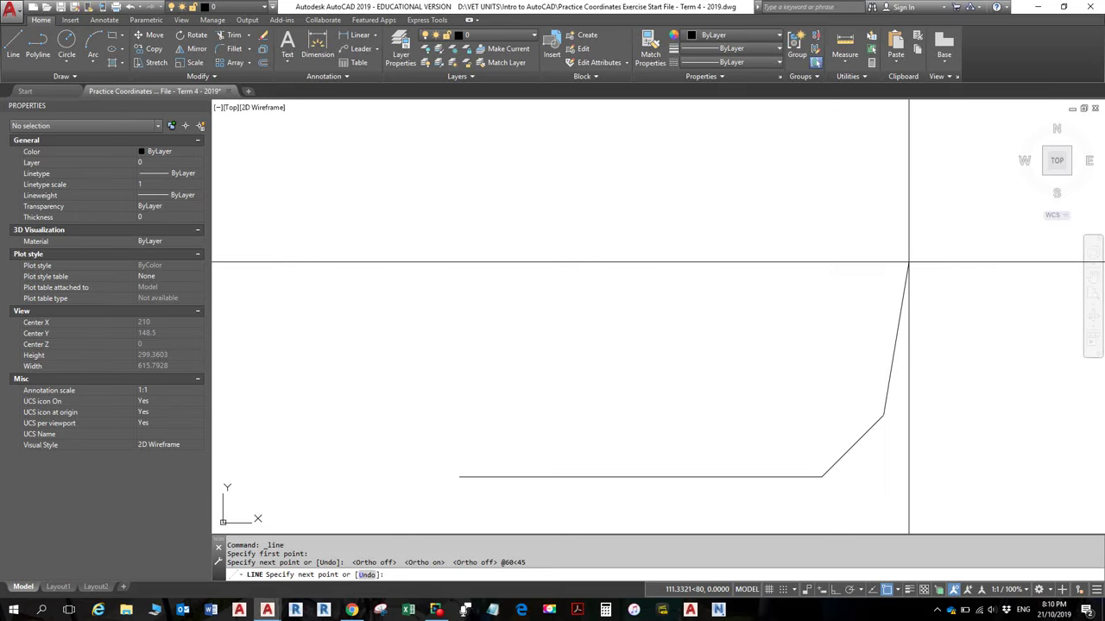
pyautogui.click(835, 589)
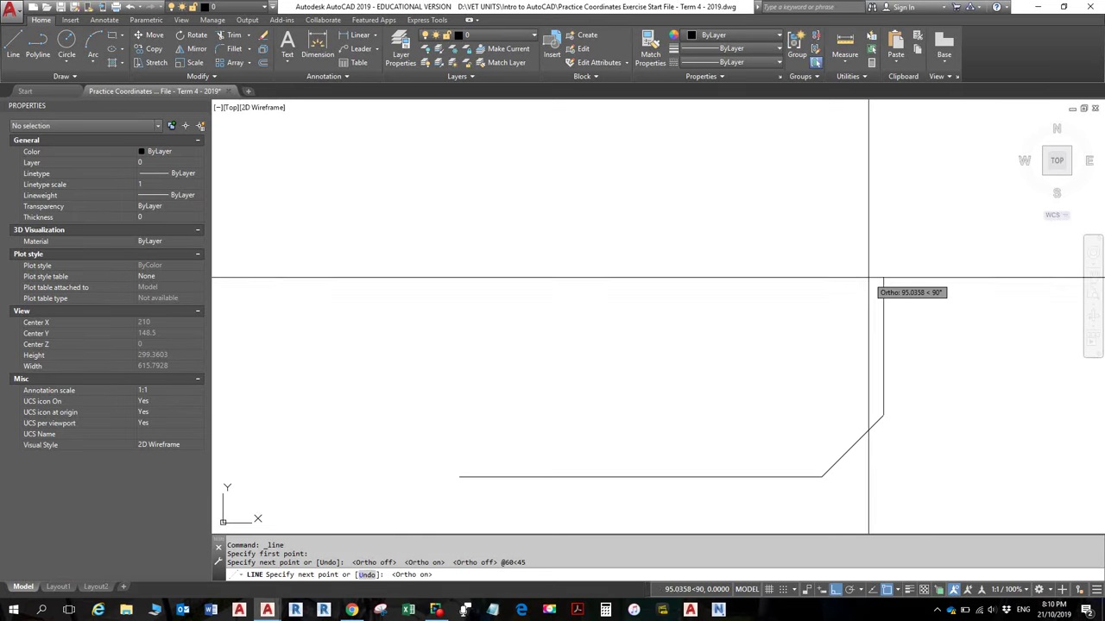
pyautogui.write('75')
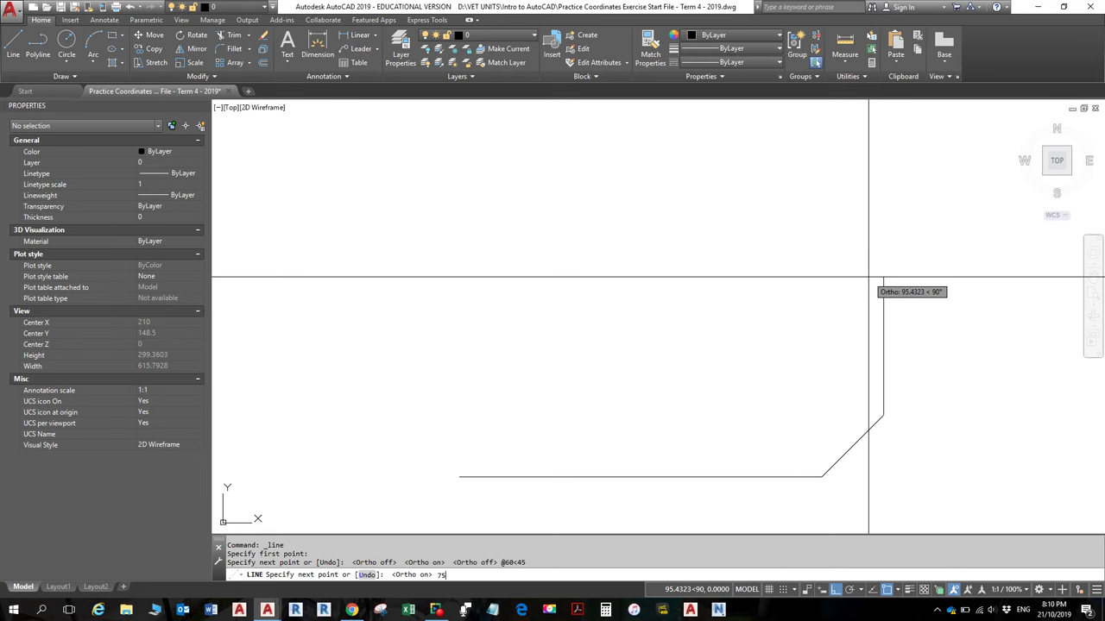
pyautogui.press('Return')
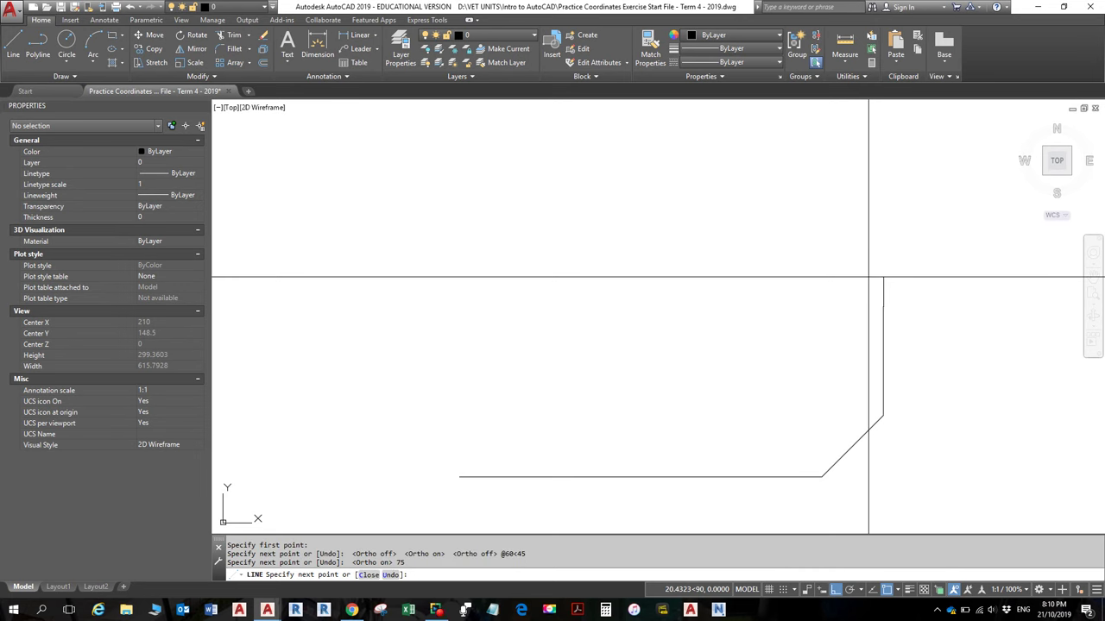
# Look up the next sloped edge above the 75 edge in the exercise drawing and turn Ortho off for it
pyautogui.hotkey('alt', 'Tab')
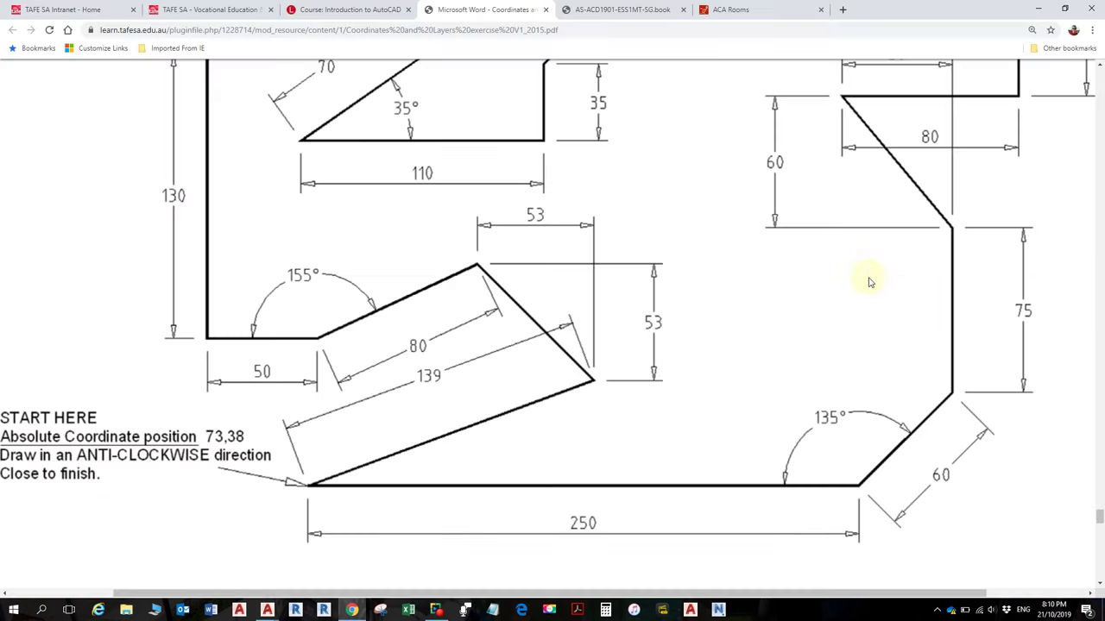
pyautogui.scroll(3, 897, 365)
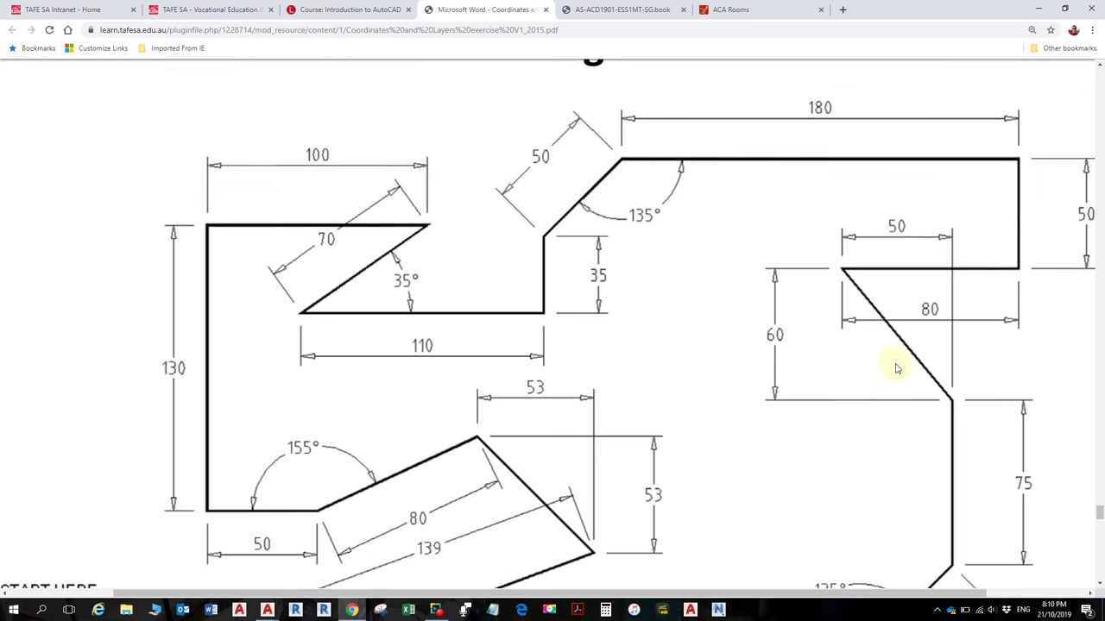
pyautogui.scroll(-1, 880, 384)
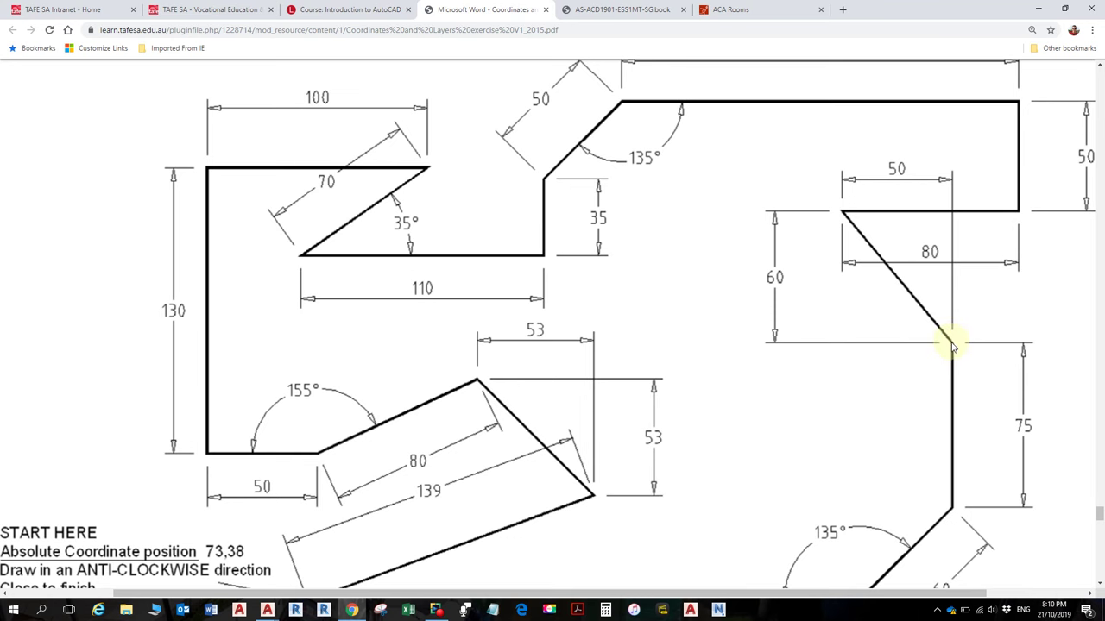
pyautogui.hotkey('alt', 'Tab')
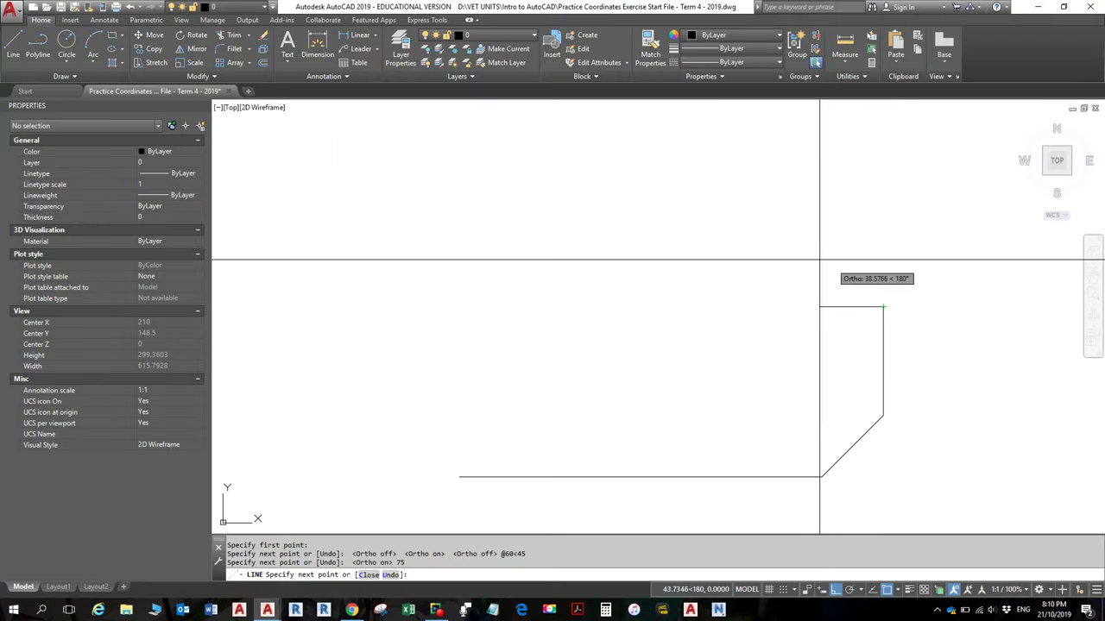
pyautogui.press('F8')
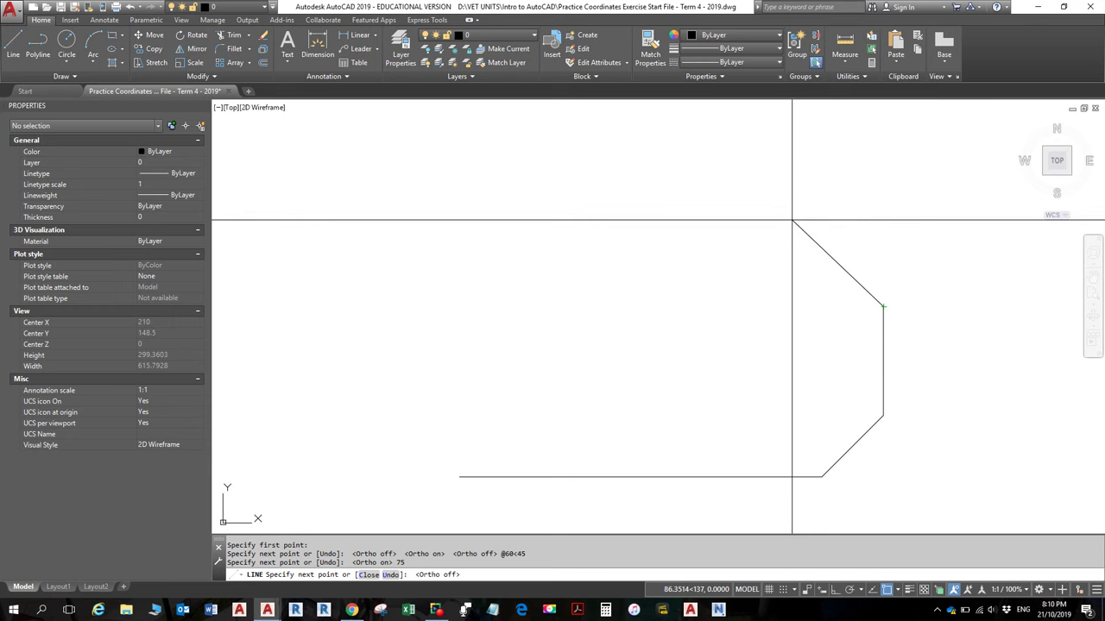
# Compare the sloped edge's horizontal and vertical offsets in the exercise drawing with the line in progress
pyautogui.hotkey('alt', 'Tab')
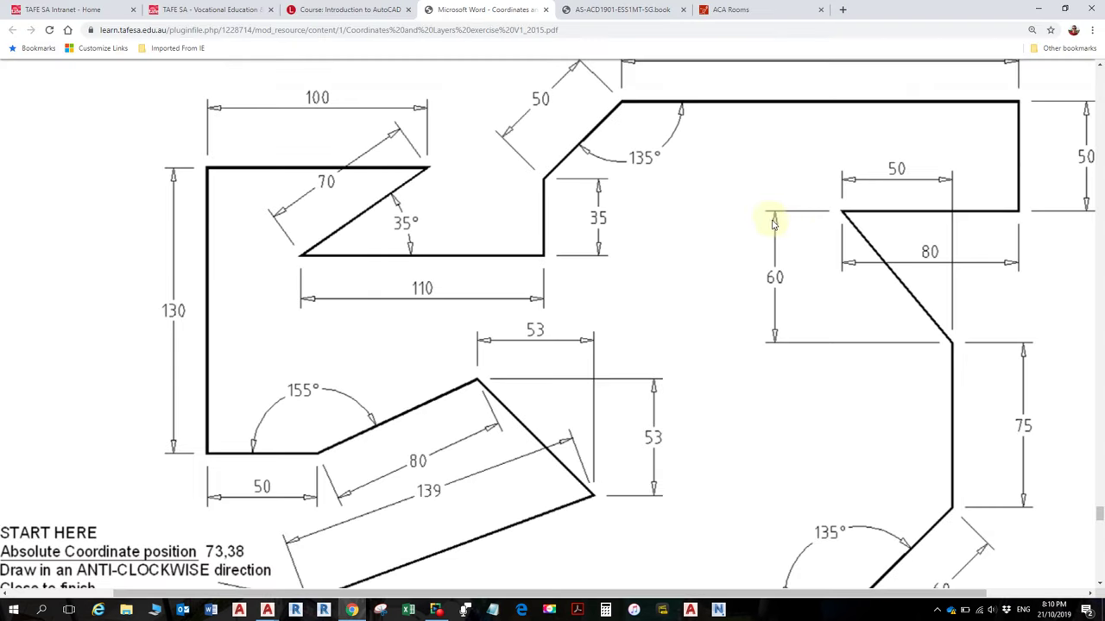
pyautogui.hotkey('alt', 'Tab')
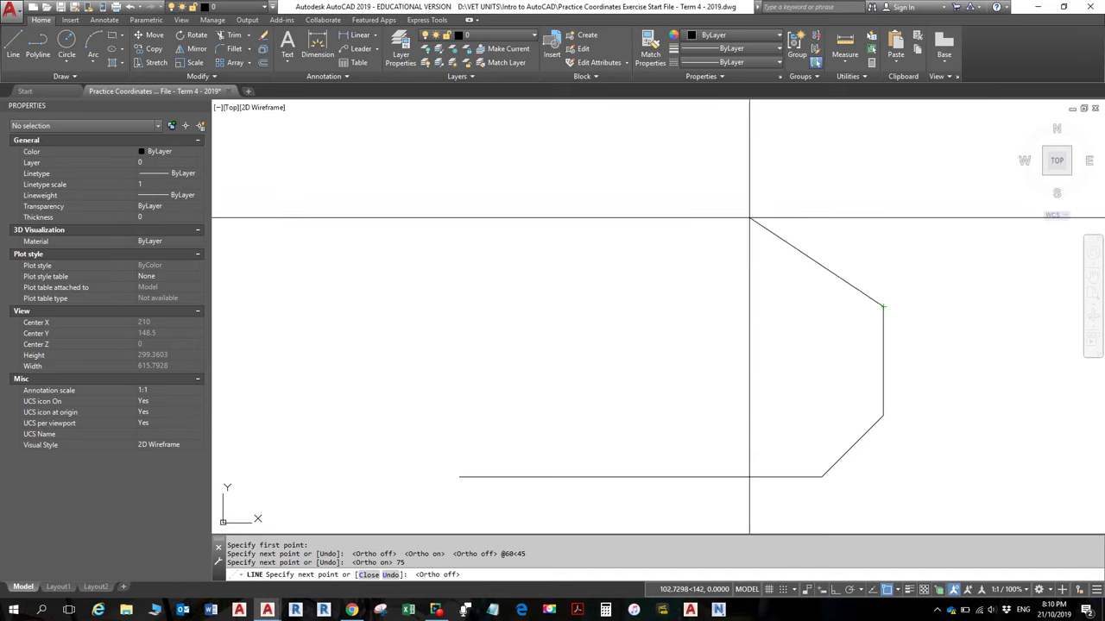
pyautogui.hotkey('alt', 'Tab')
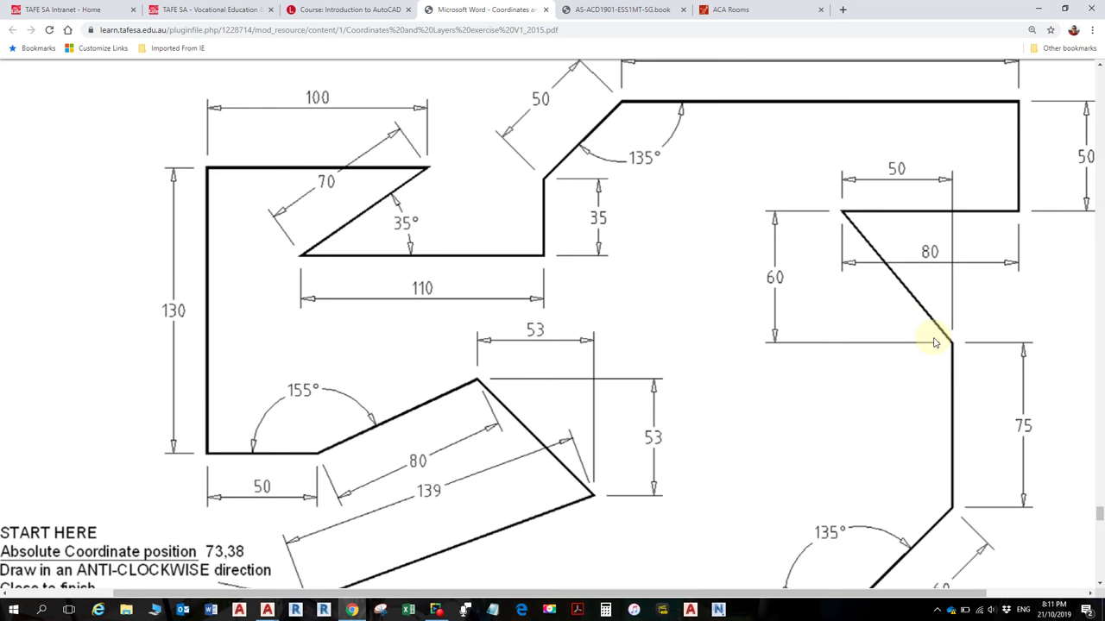
pyautogui.hotkey('alt', 'Tab')
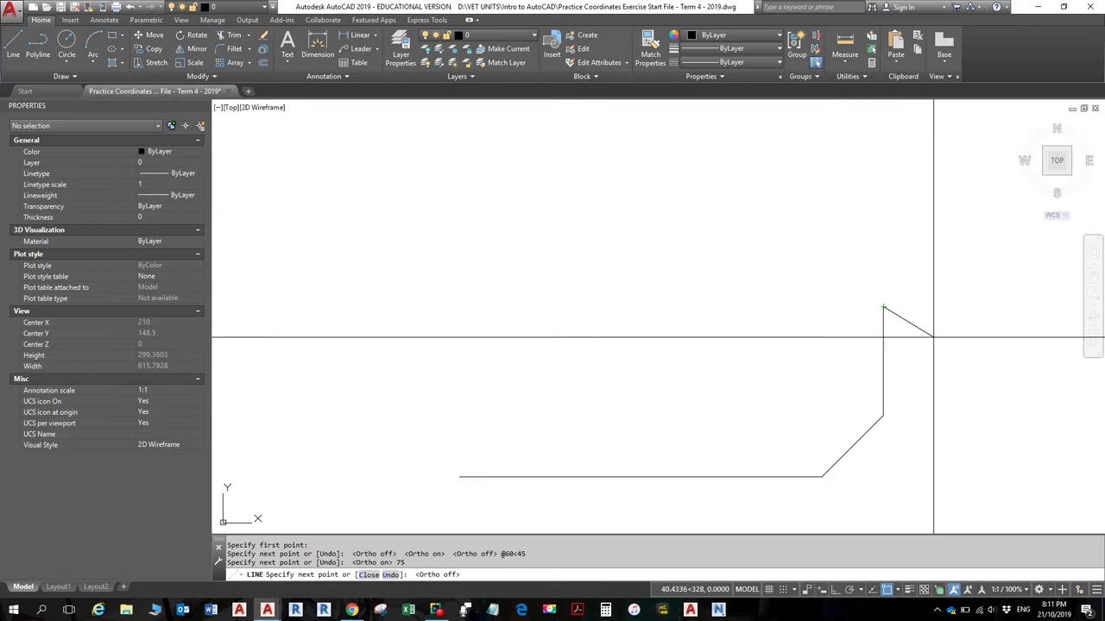
pyautogui.hotkey('alt', 'Tab')
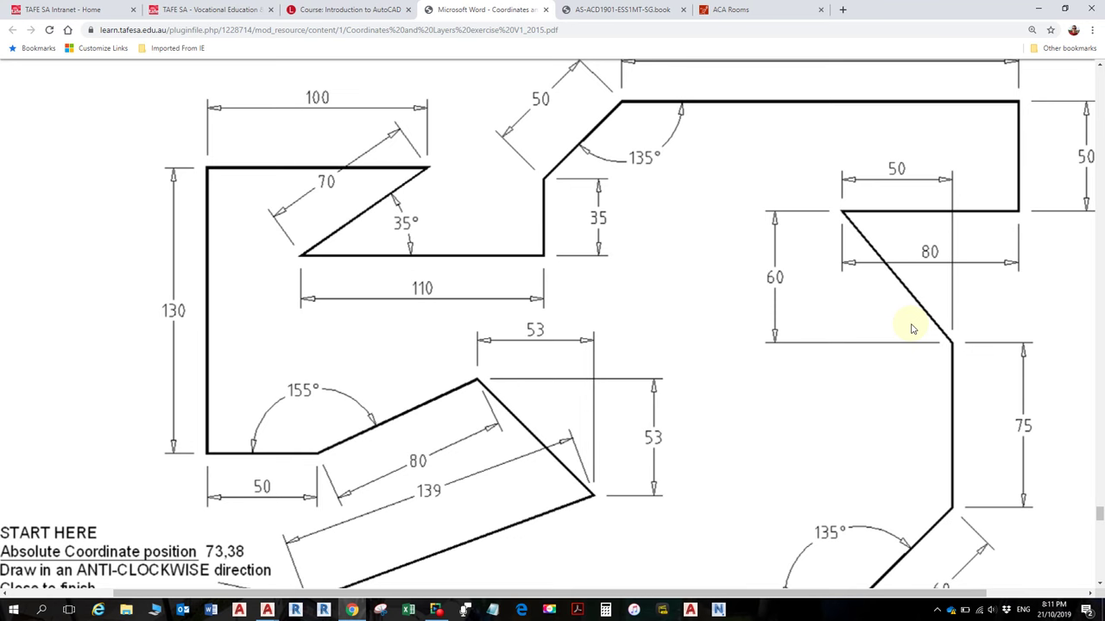
pyautogui.hotkey('alt', 'Tab')
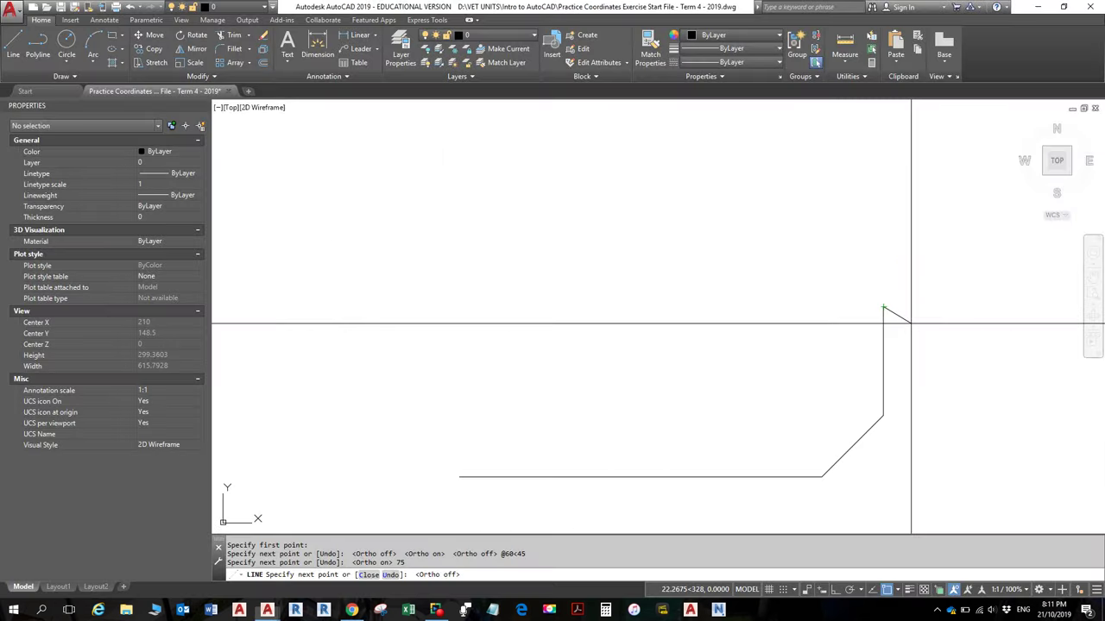
# Switch to the study guide PDF in the browser, examine the Cartesian axes diagram in Figure 1–37, and return to the exercise drawing
pyautogui.hotkey('alt', 'Tab')
pyautogui.press('Tab')
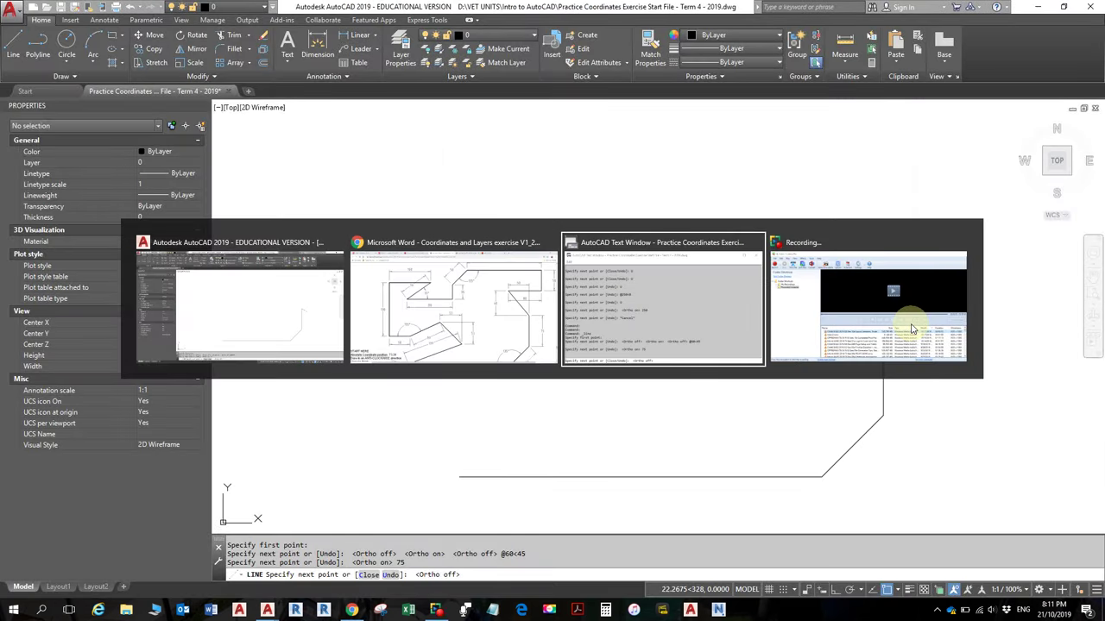
pyautogui.click(912, 329)
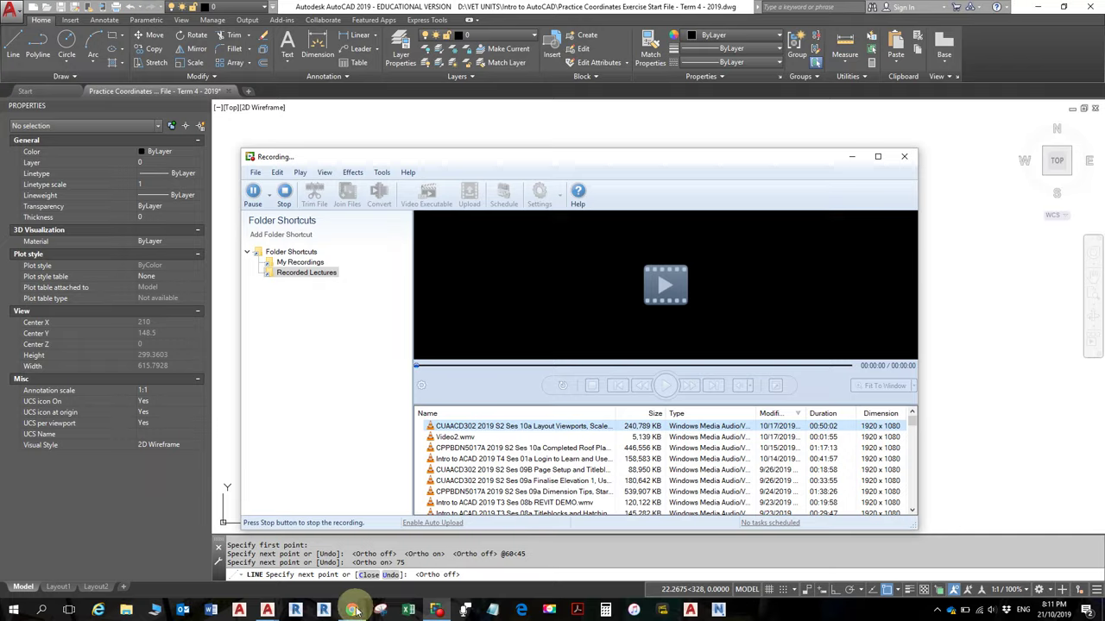
pyautogui.click(353, 610)
pyautogui.click(587, 11)
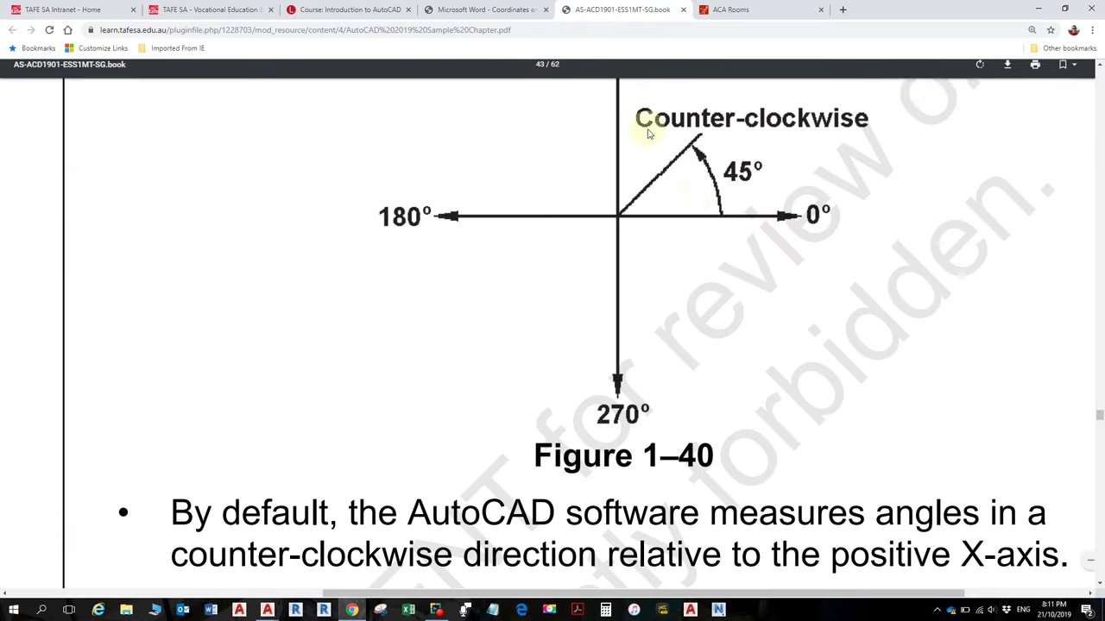
pyautogui.scroll(10, 725, 302)
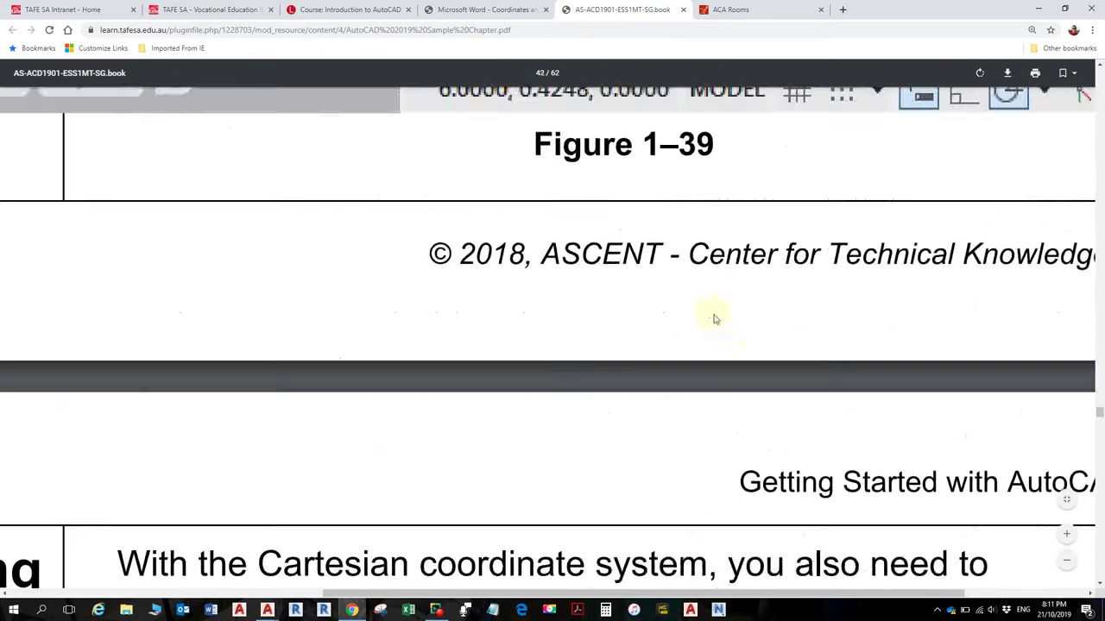
pyautogui.scroll(10, 710, 316)
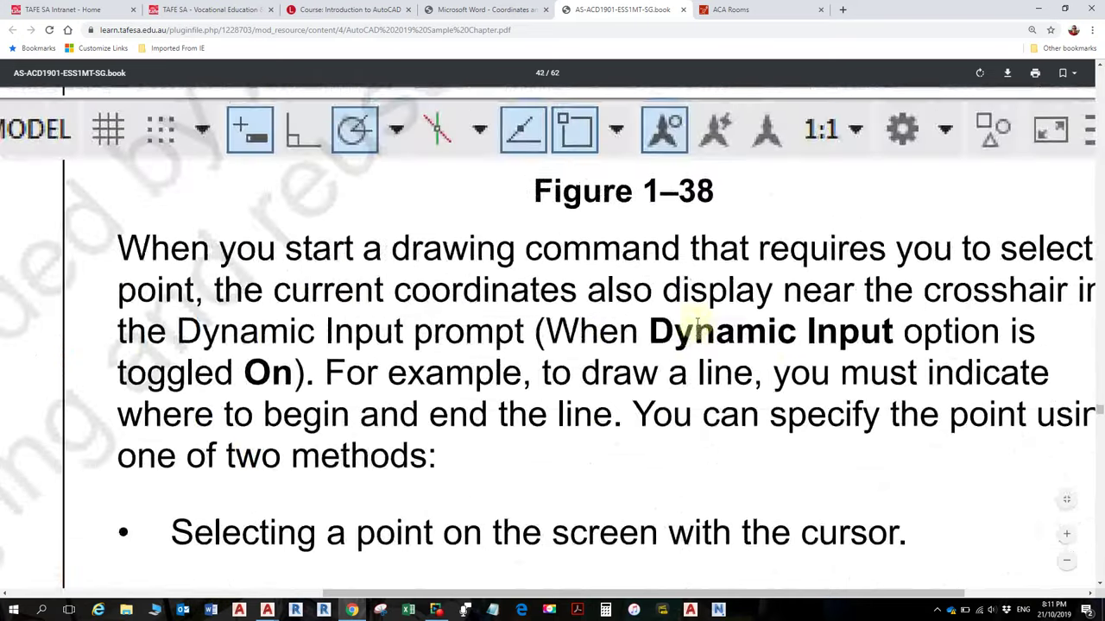
pyautogui.scroll(8, 697, 323)
pyautogui.scroll(-1, 695, 333)
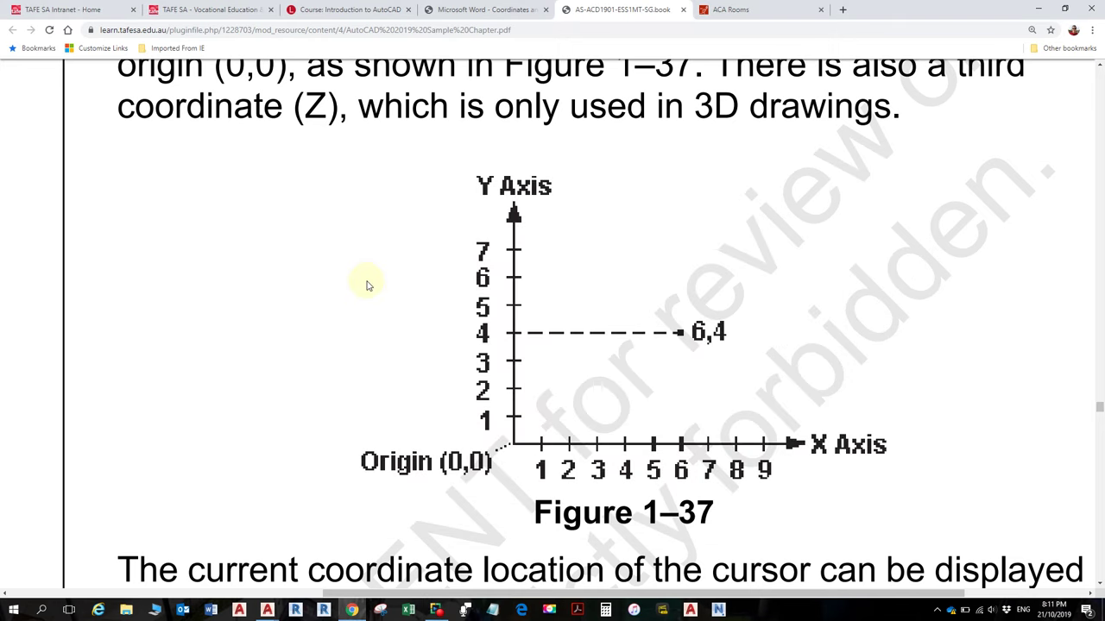
pyautogui.click(447, 9)
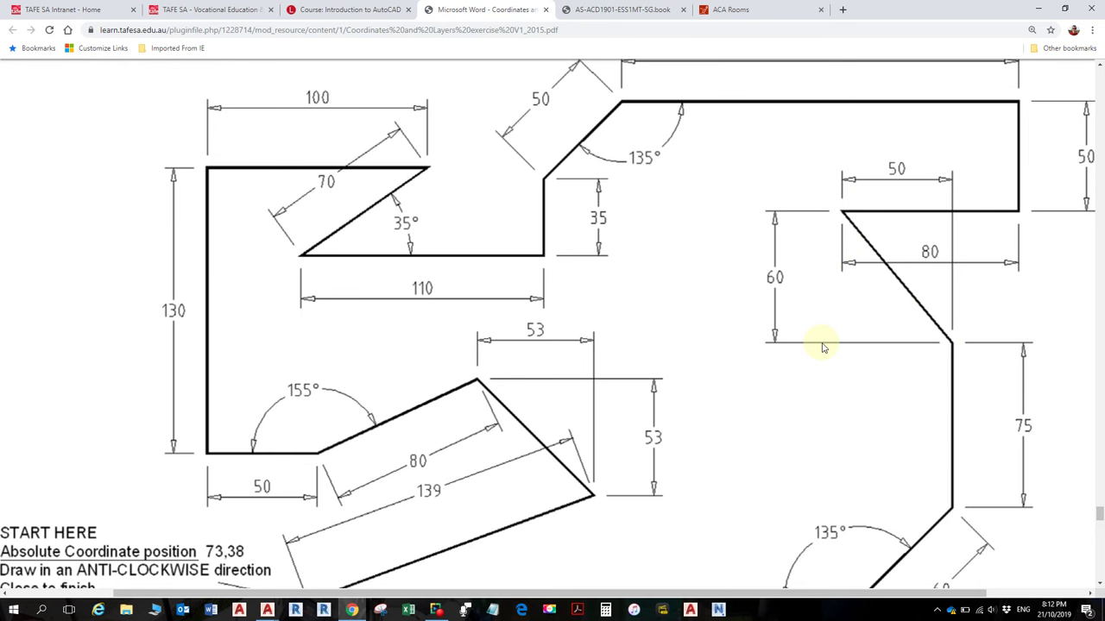
# Switch back to AutoCAD and try to draw the sloped edge with the coordinates -50,60, omitting the @ prefix
pyautogui.hotkey('alt', 'Tab')
pyautogui.hotkey('alt', 'Tab')
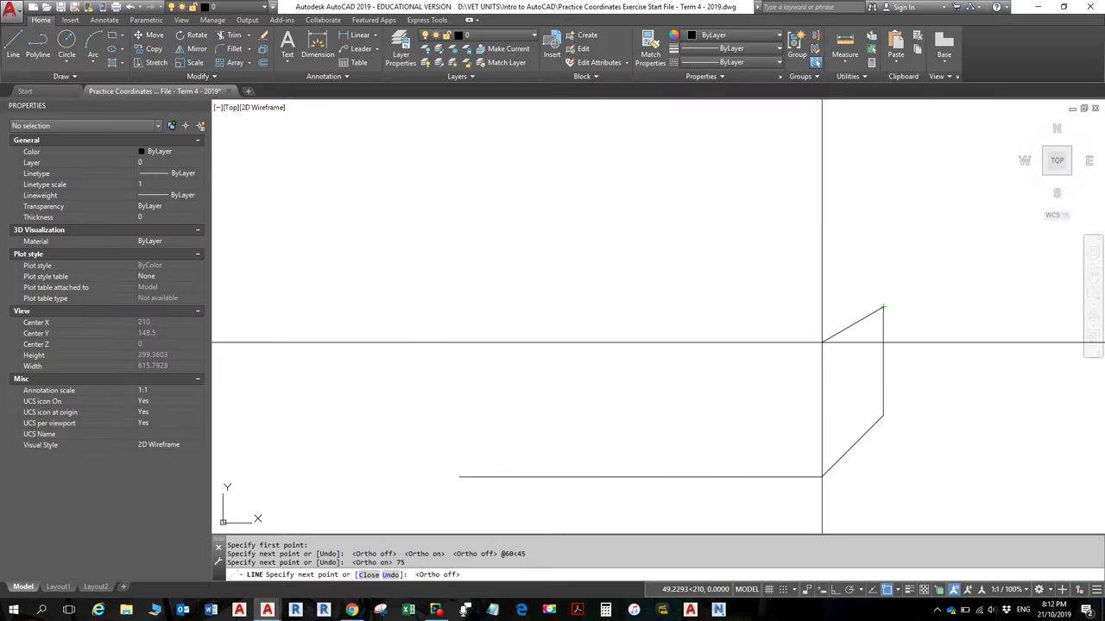
pyautogui.hotkey('alt', 'Tab')
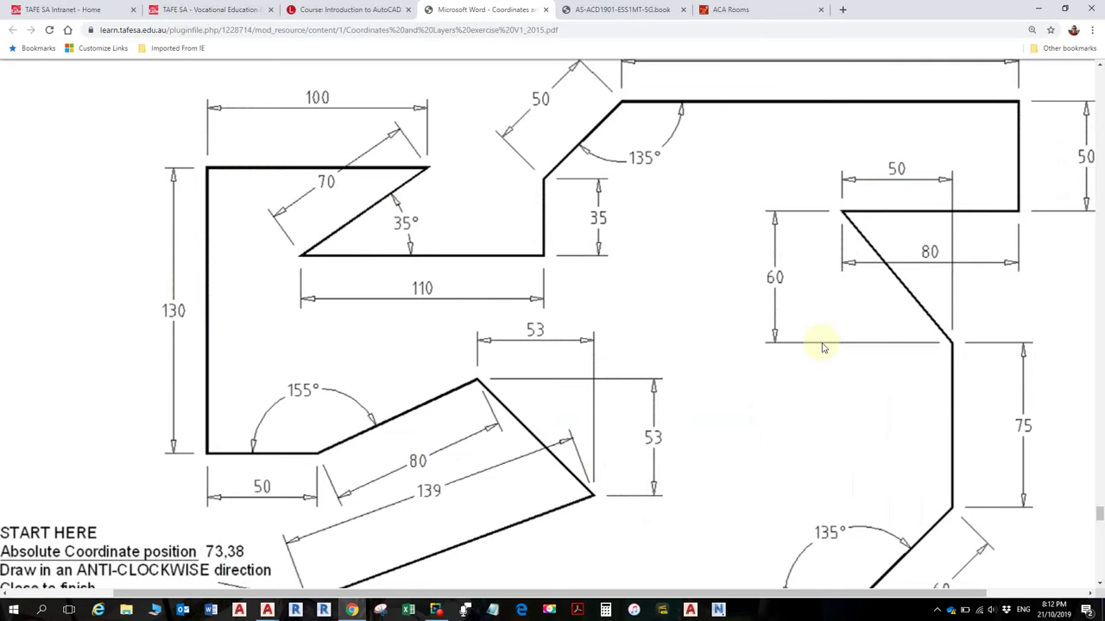
pyautogui.hotkey('alt', 'Tab')
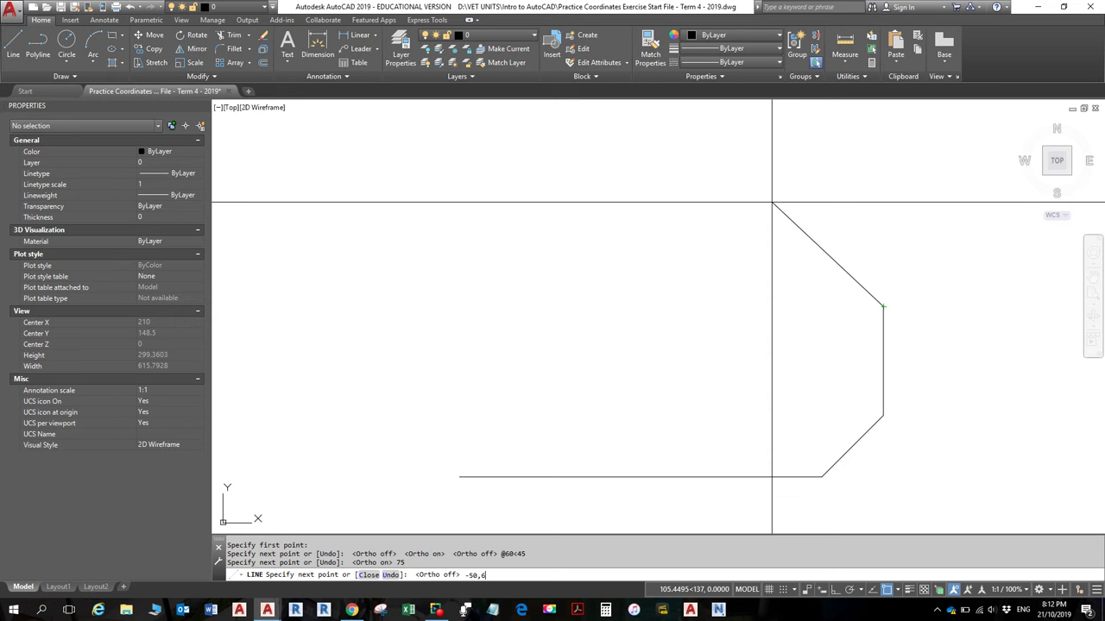
pyautogui.write('0')
pyautogui.press('Return')
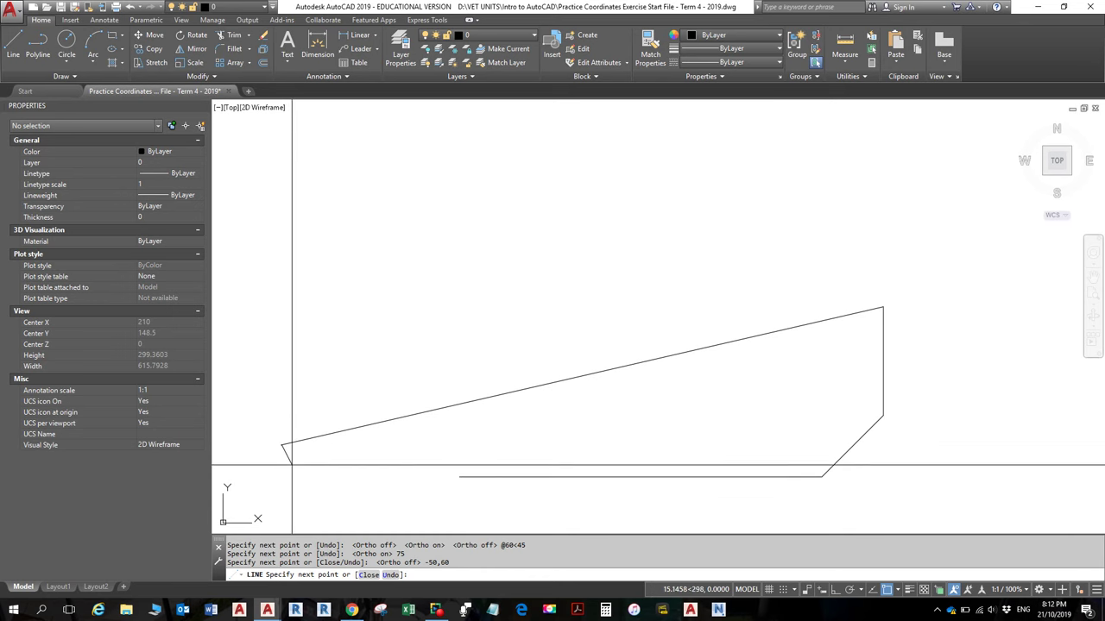
pyautogui.moveTo(282, 400); pyautogui.dragTo(340, 430, button='middle')
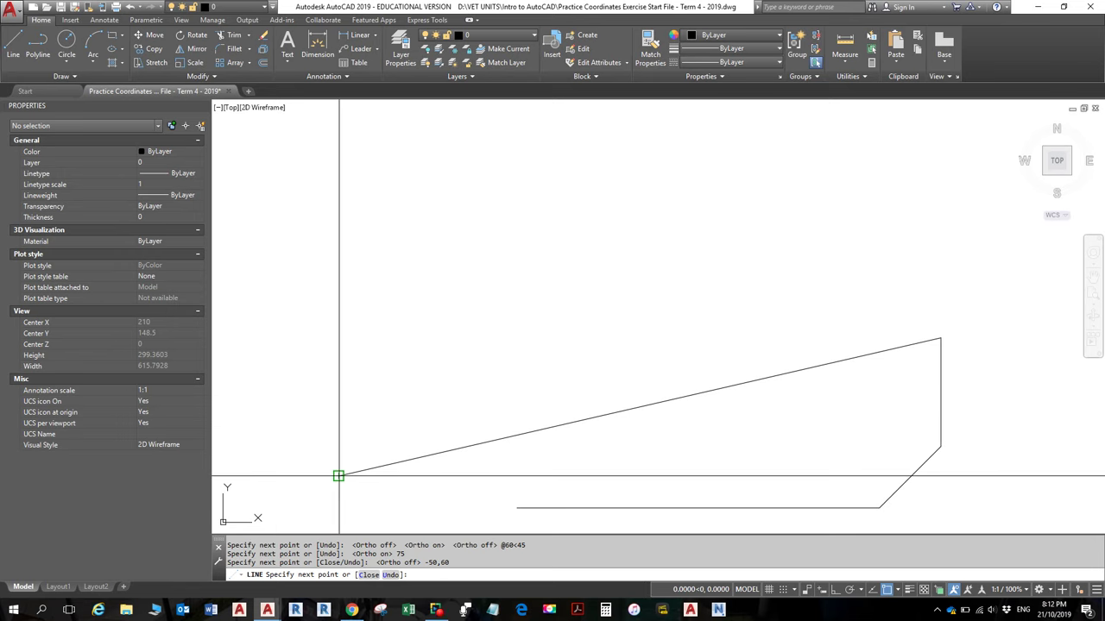
# Change the coordinate readout to absolute values with Dynamic Input on, and undo the last line segment
pyautogui.click(687, 589)
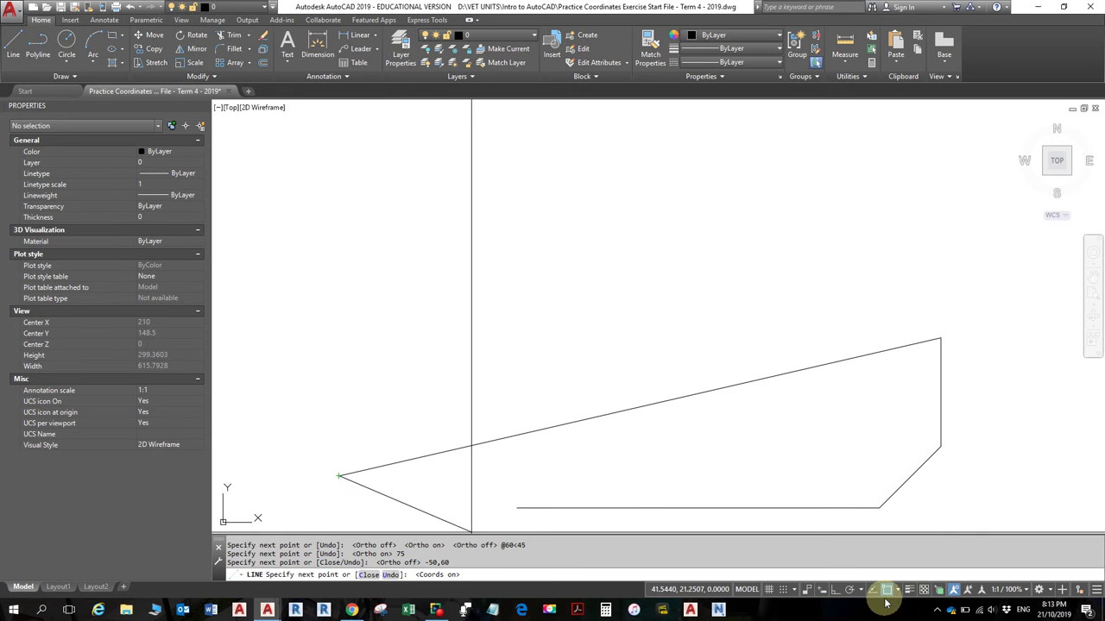
pyautogui.click(824, 591)
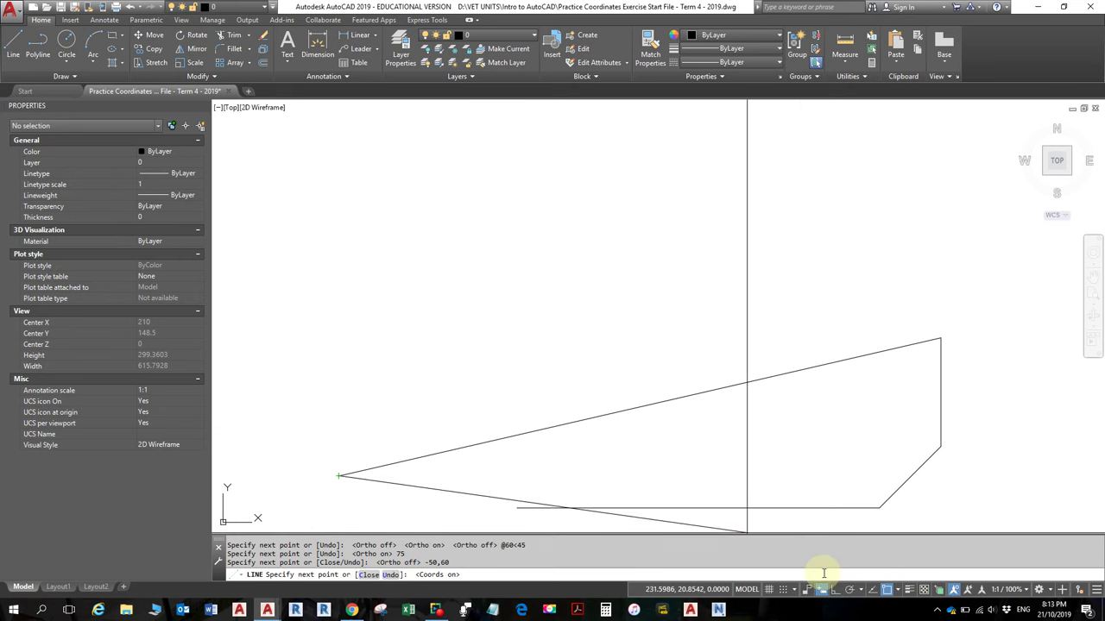
pyautogui.write('U')
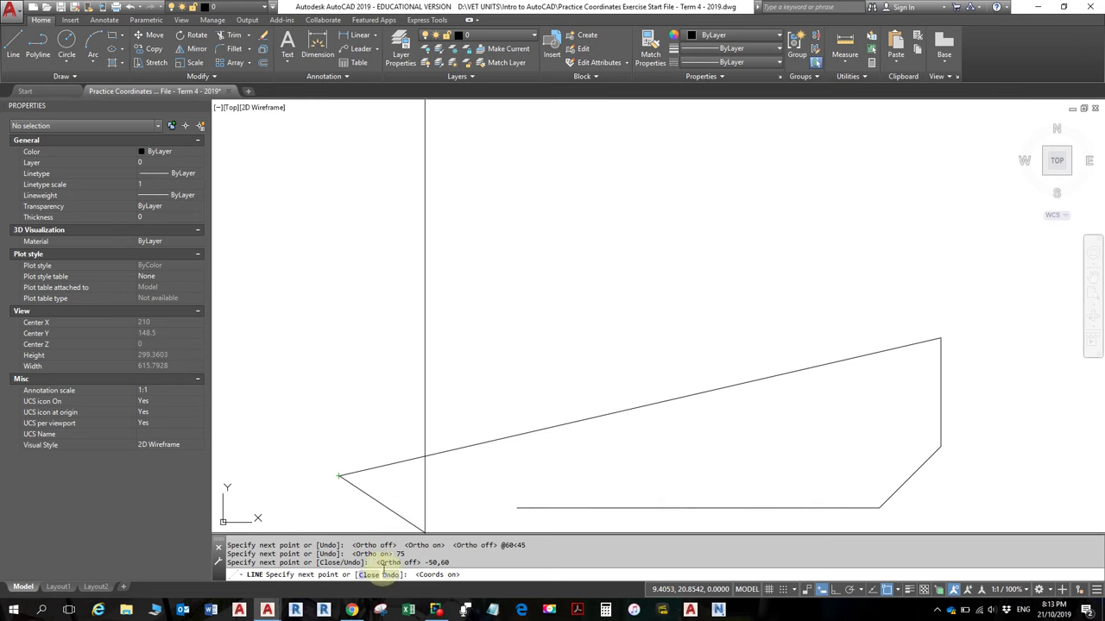
pyautogui.press('Return')
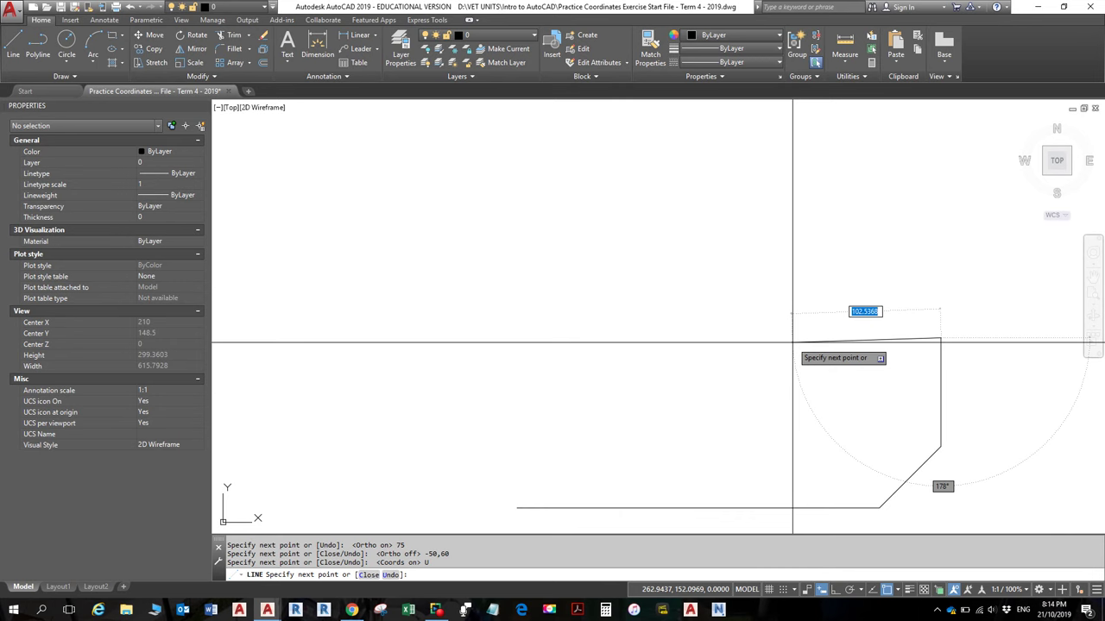
# Draw the sloped edge by entering -50,60 with Dynamic Input on, and undo that segment
pyautogui.write('-50,60')
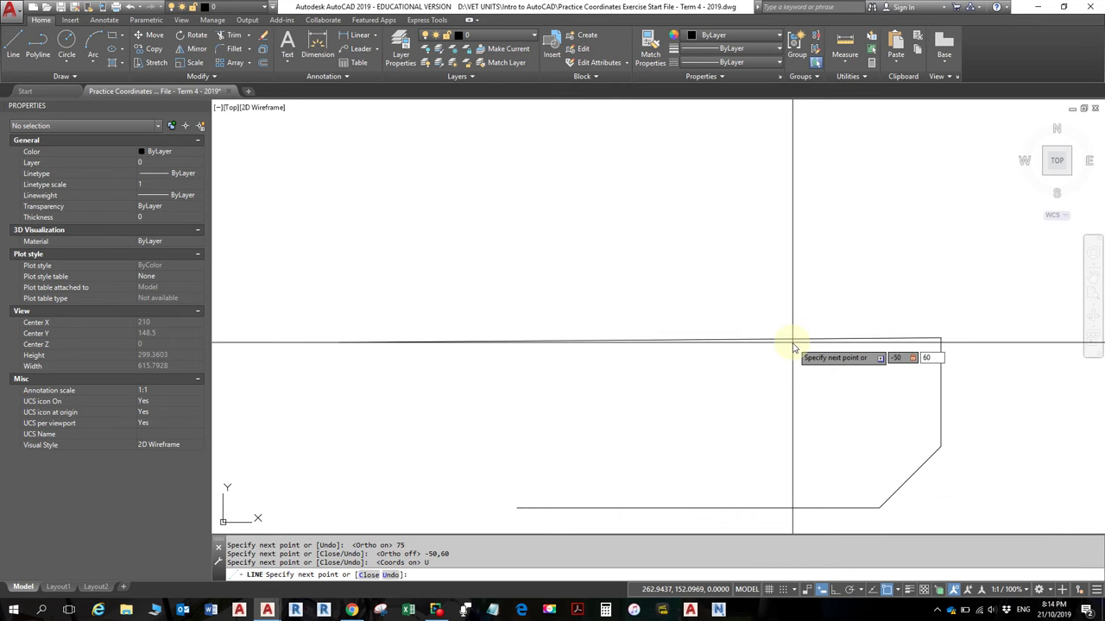
pyautogui.press('Return')
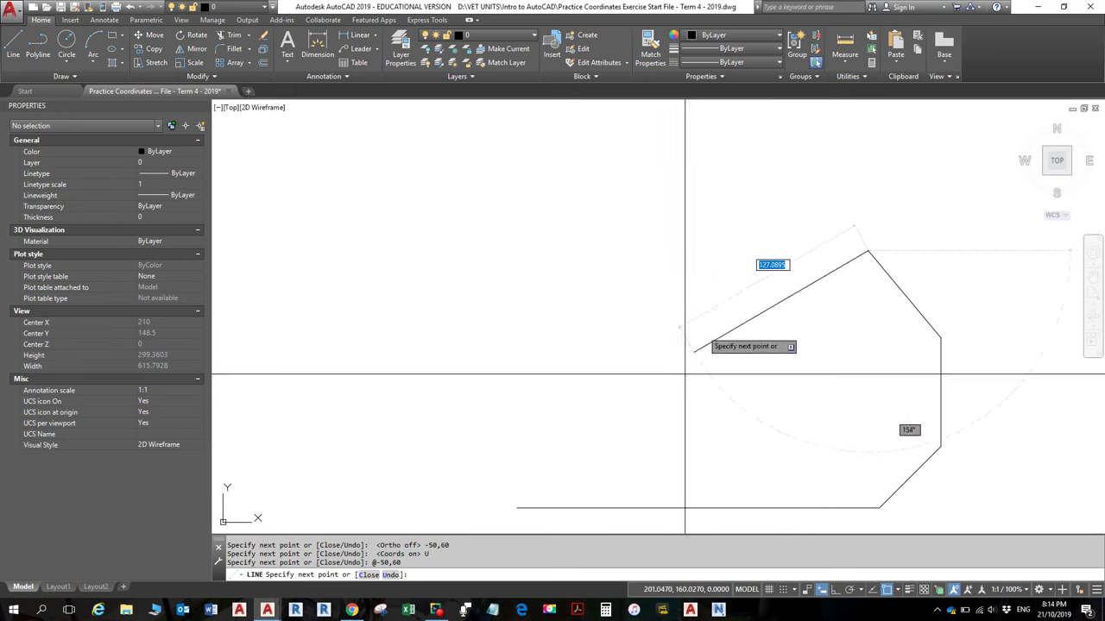
pyautogui.click(390, 575)
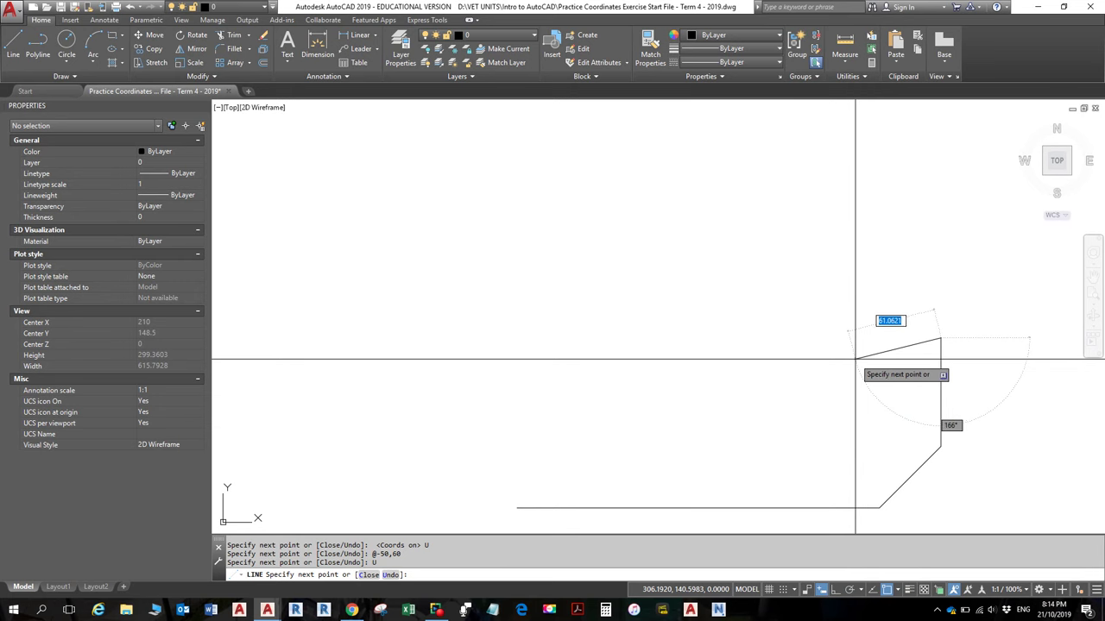
# Draw the sloped edge to the relative point -50,60, and check the following edges in the exercise PDF
pyautogui.write('-50,60')
pyautogui.press('Return')
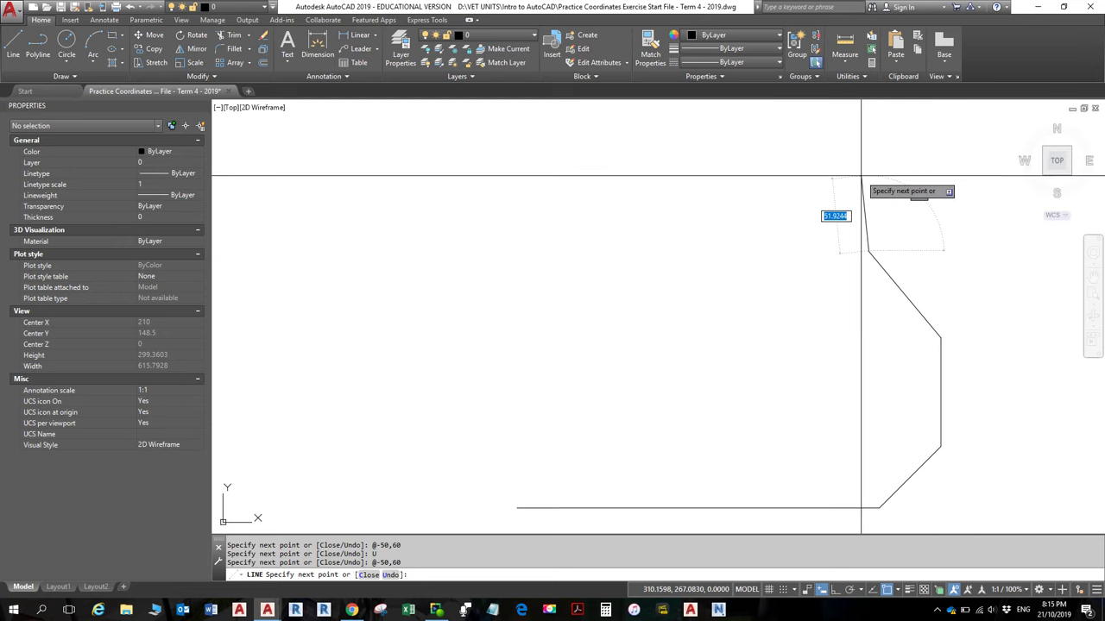
pyautogui.hotkey('alt', 'Tab')
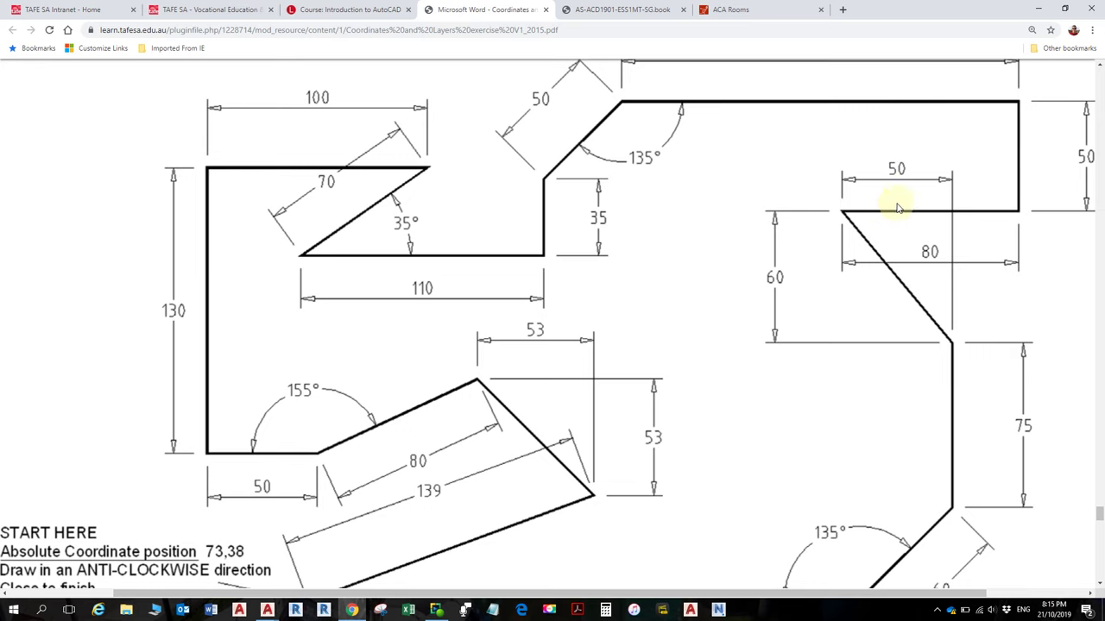
pyautogui.hotkey('alt', 'Tab')
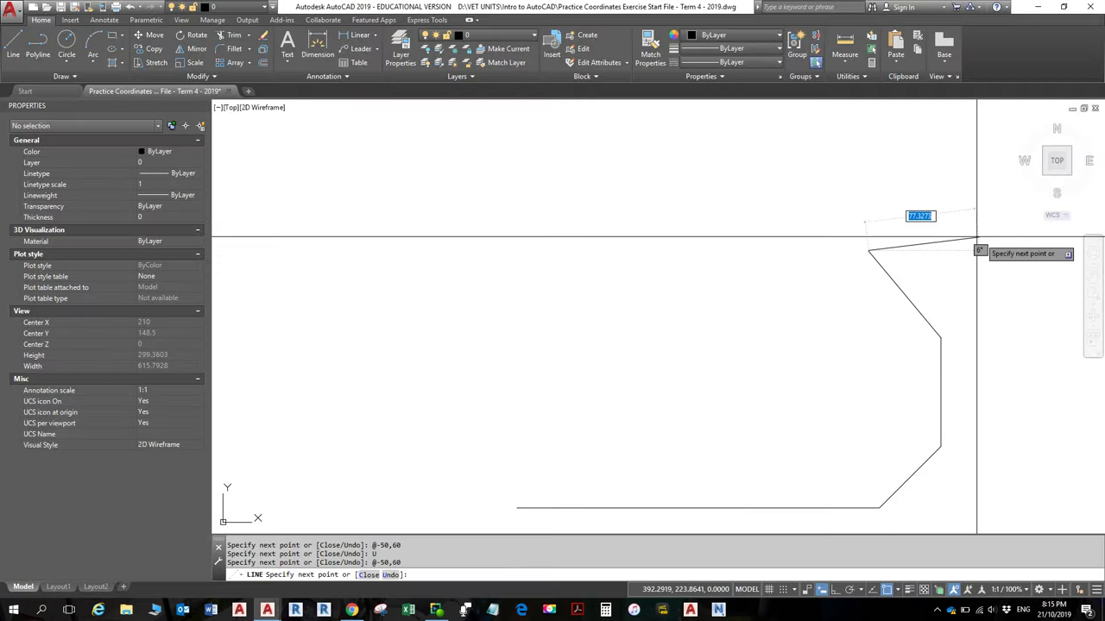
pyautogui.hotkey('alt', 'Tab')
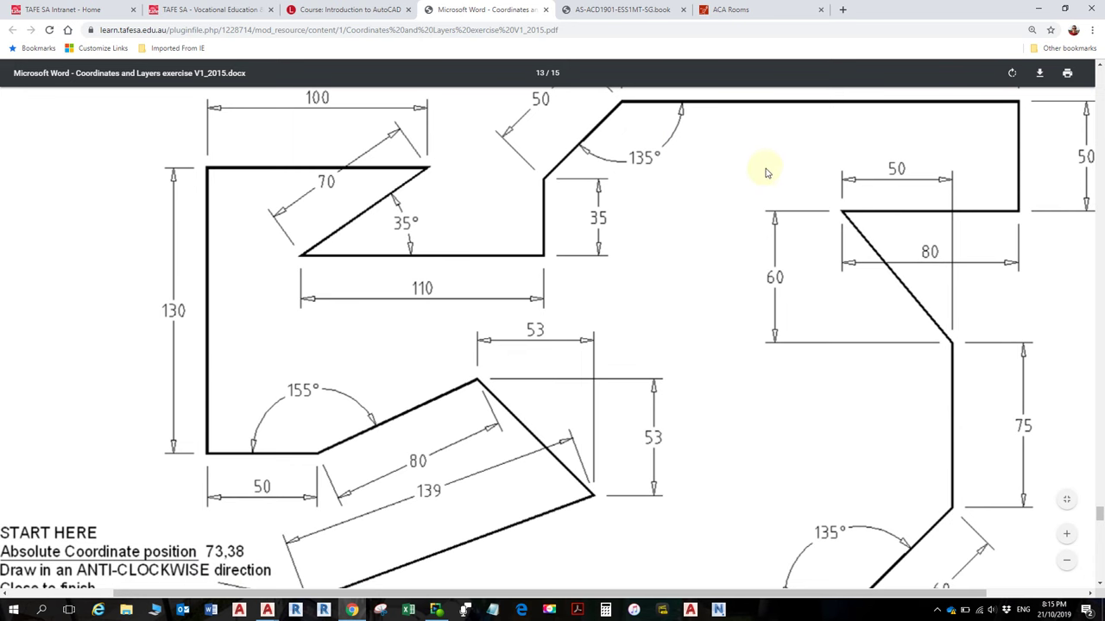
pyautogui.hotkey('alt', 'Tab')
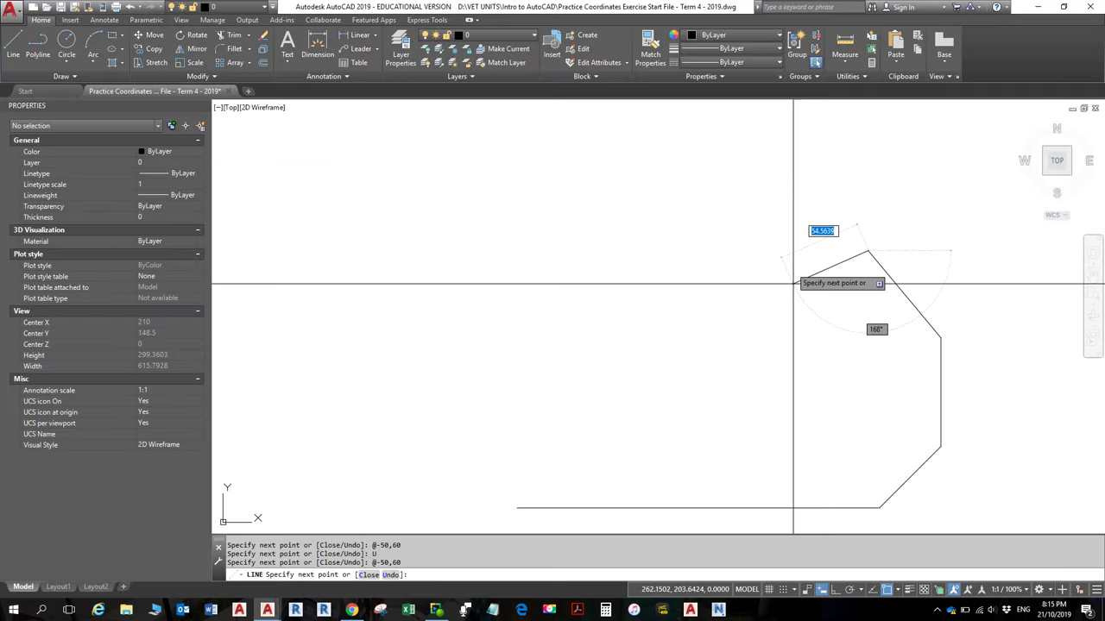
# Turn Ortho on, consult Drawing A, and draw the horizontal edge 80 units to the right
pyautogui.click(836, 591)
pyautogui.hotkey('alt', 'Tab')
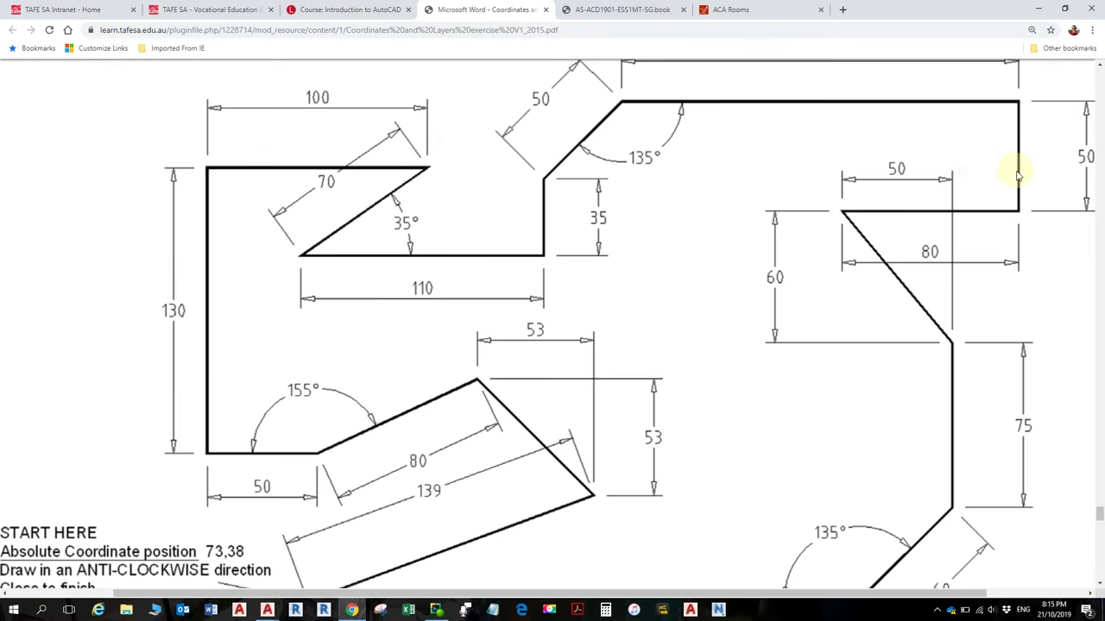
pyautogui.scroll(-1, 979, 212)
pyautogui.scroll(3, 984, 202)
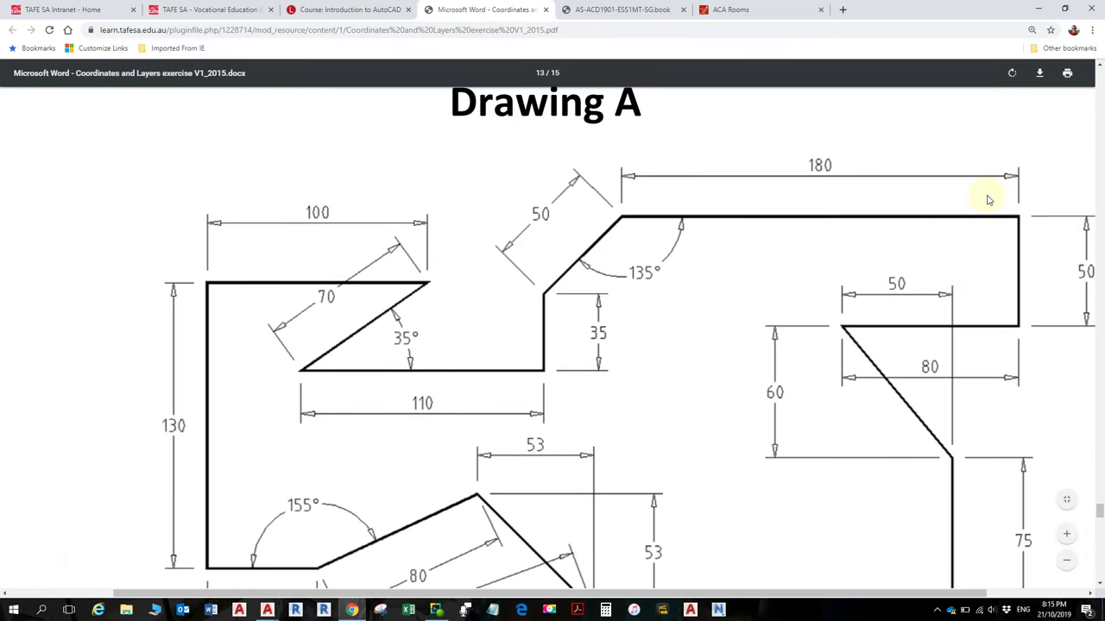
pyautogui.hotkey('alt', 'Tab')
pyautogui.hotkey('alt', 'Tab')
pyautogui.hotkey('alt', 'Tab')
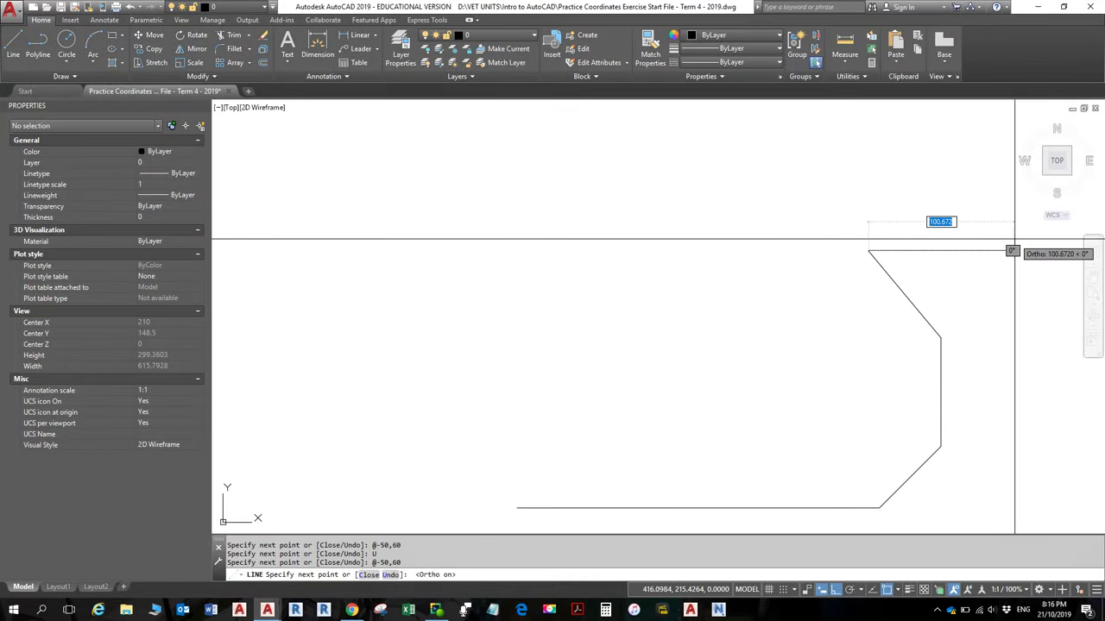
pyautogui.write('80')
pyautogui.press('Return')
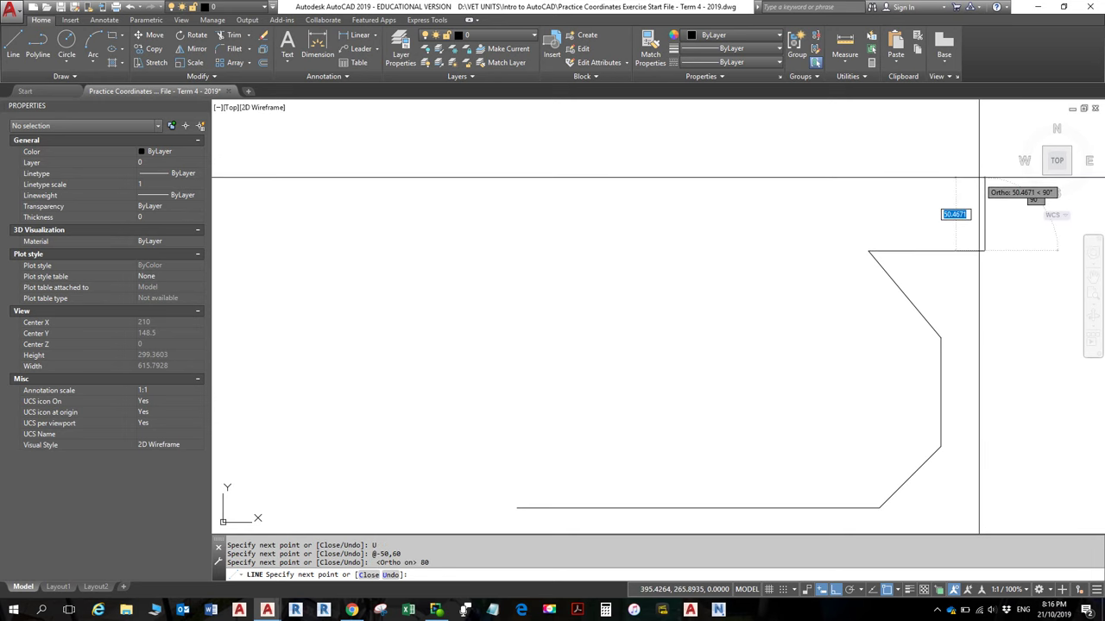
# Draw the vertical edge 50 units upward and the top edge 180 units to the left
pyautogui.write('50')
pyautogui.press('Return')
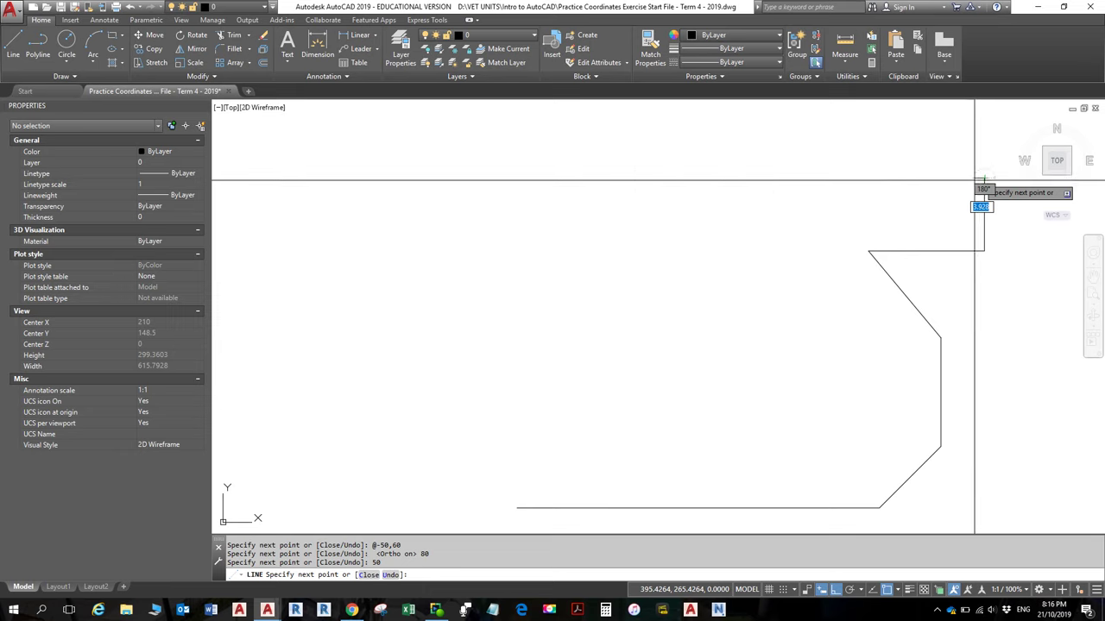
pyautogui.write('180')
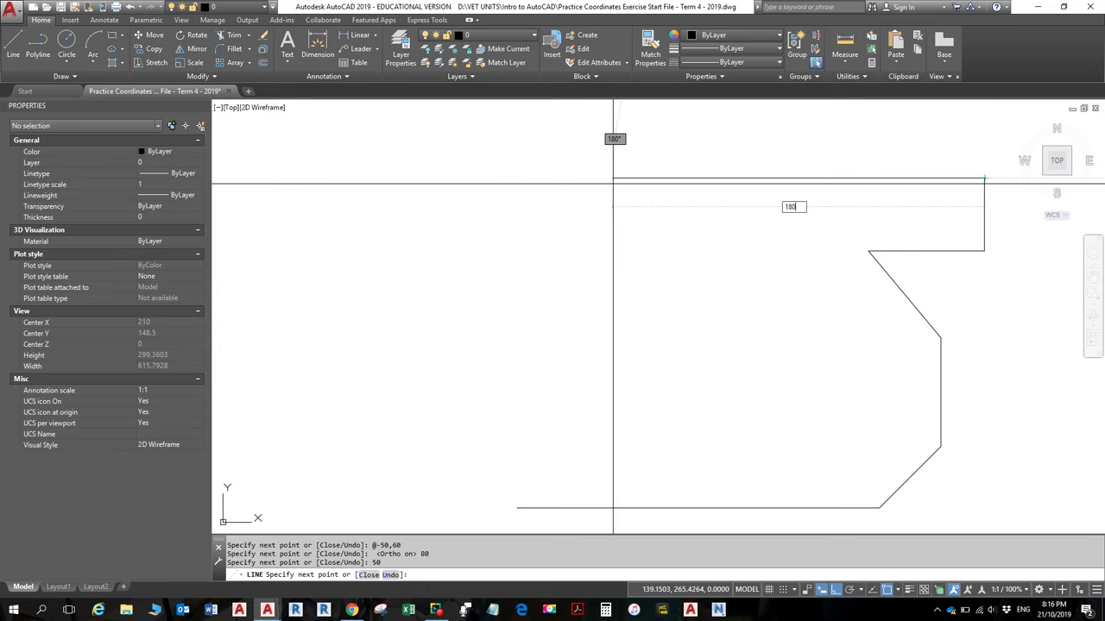
pyautogui.press('Return')
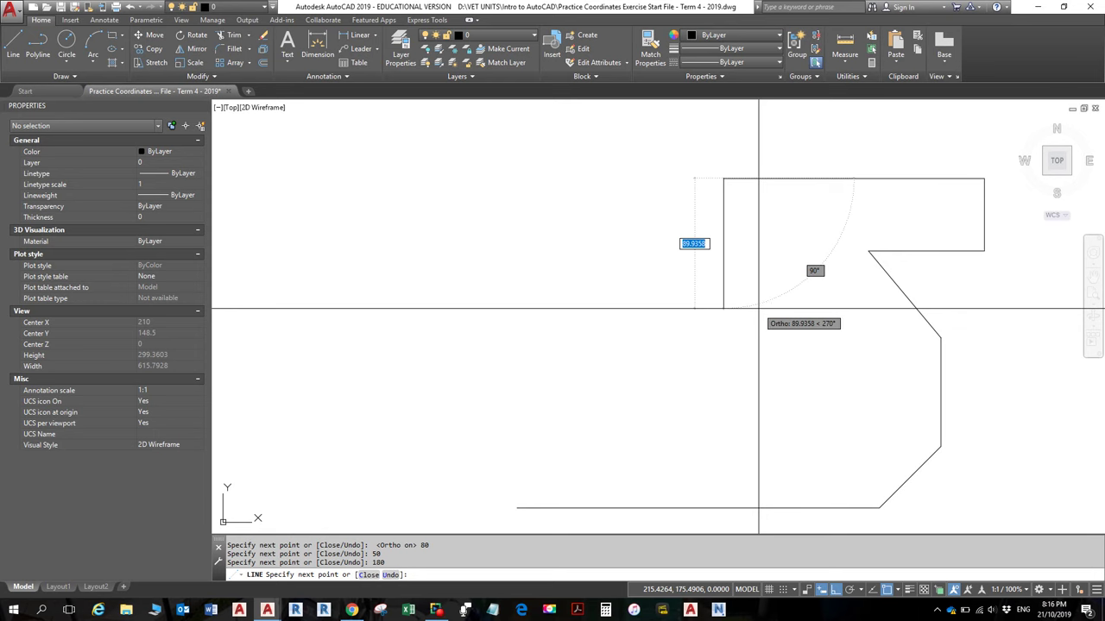
# Switch to the exercise PDF, examine the dimensions of Drawing A and Drawing B, and return to AutoCAD
pyautogui.hotkey('alt', 'Tab')
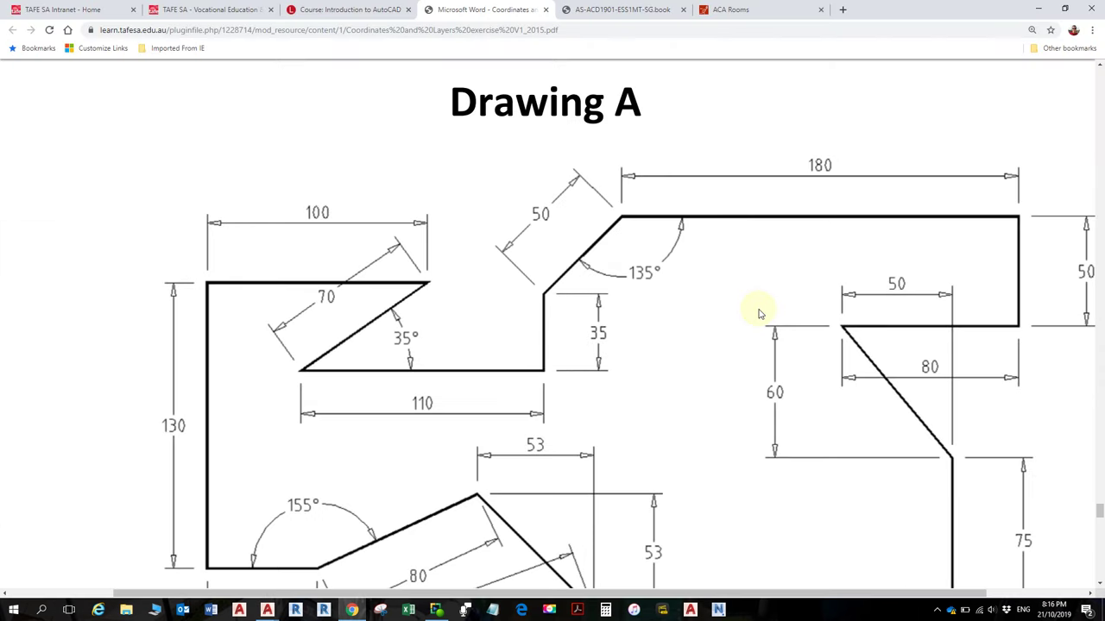
pyautogui.hotkey('alt', 'Tab')
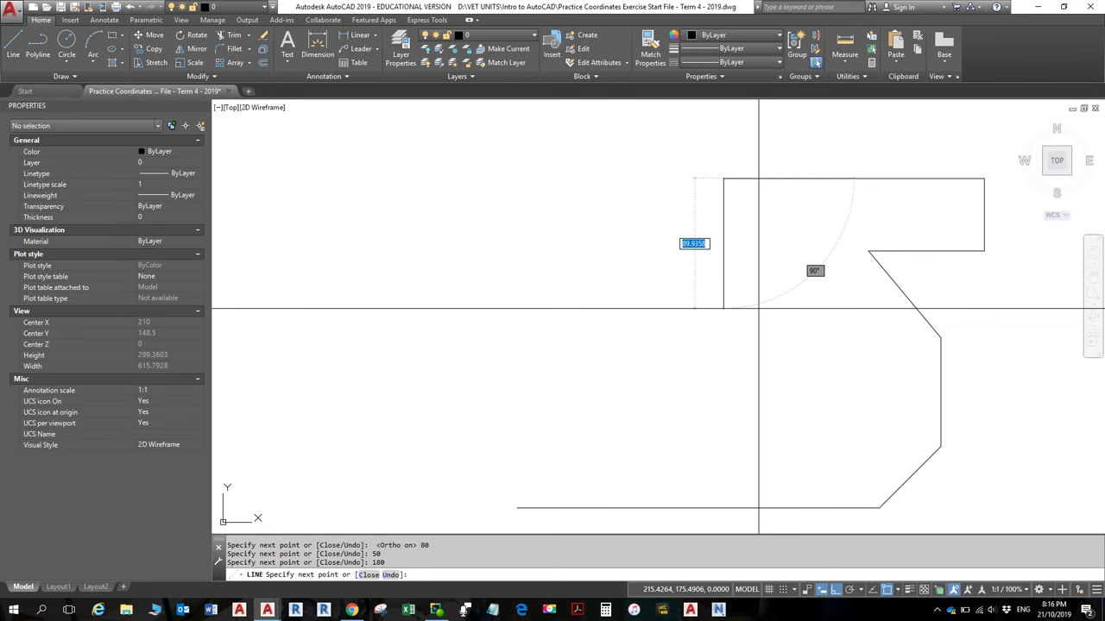
pyautogui.hotkey('alt', 'Tab')
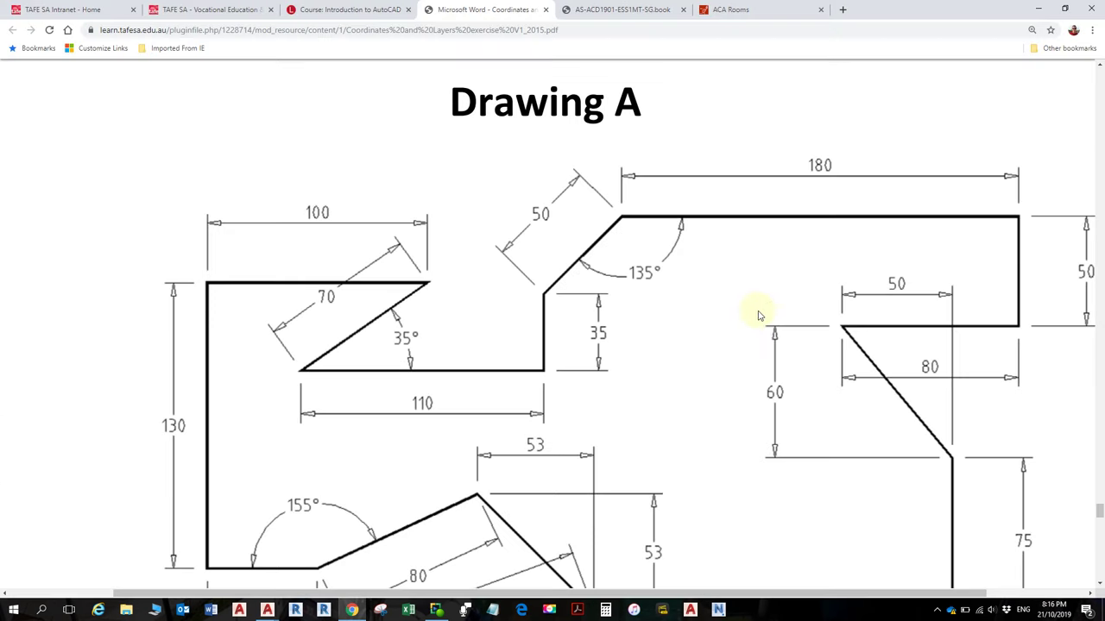
pyautogui.scroll(-10, 747, 363)
pyautogui.keyDown('ctrl'); pyautogui.scroll(-4, 733, 364); pyautogui.keyUp('ctrl')
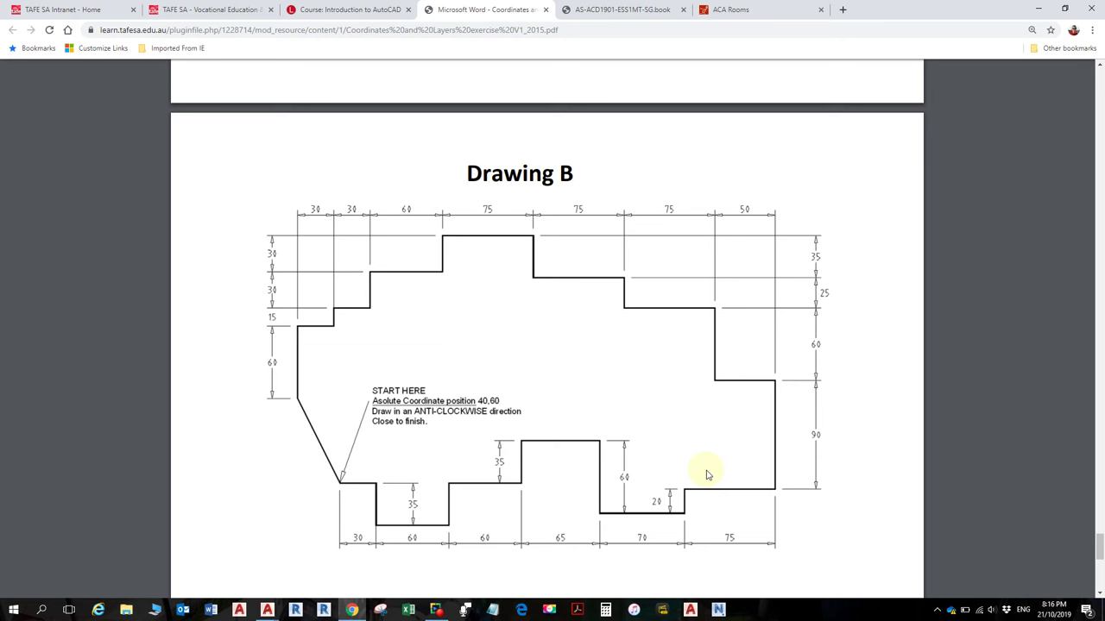
pyautogui.hotkey('alt', 'Tab')
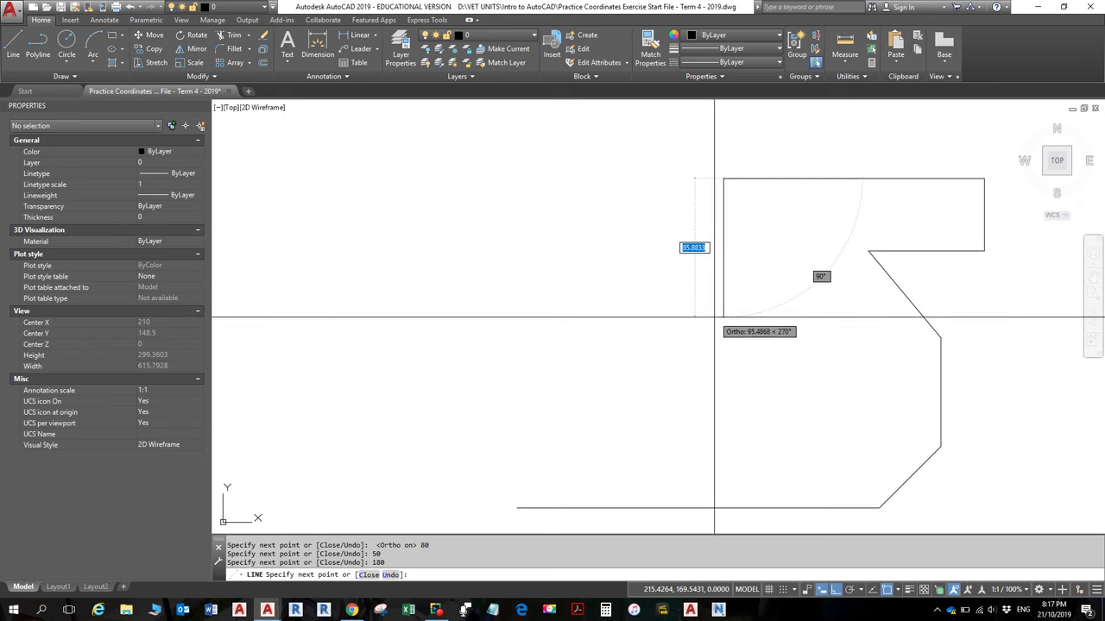
# End the line command, restart a line from the free endpoint of the 180-unit top edge, and consult Drawing A in the exercise PDF
pyautogui.press('Escape')
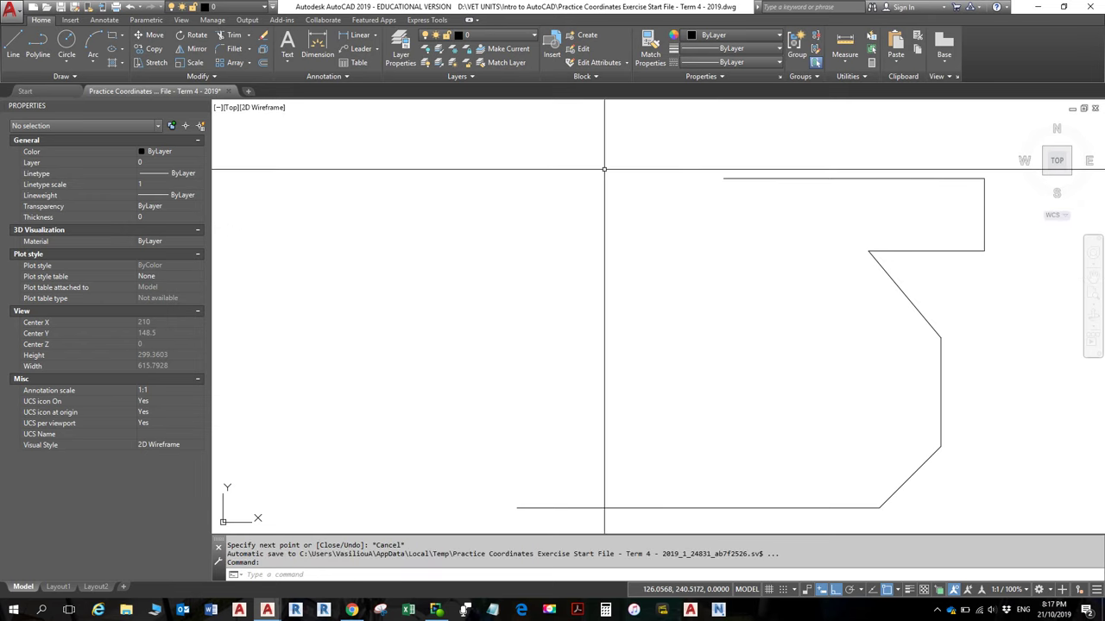
pyautogui.click(13, 44)
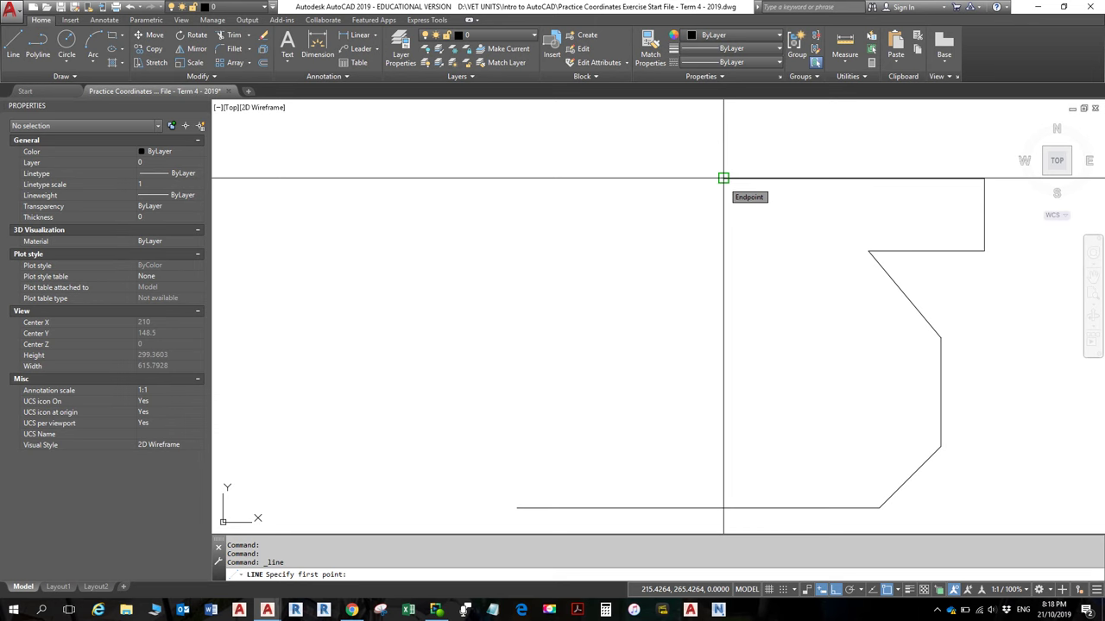
pyautogui.click(723, 178)
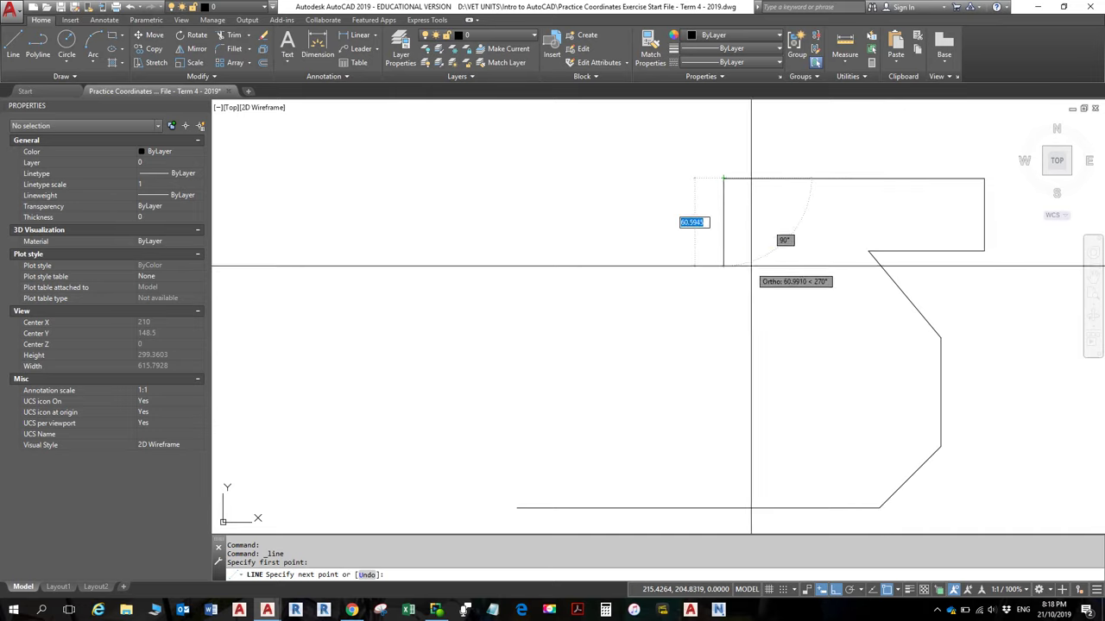
pyautogui.hotkey('alt', 'Tab')
pyautogui.scroll(10, 749, 271)
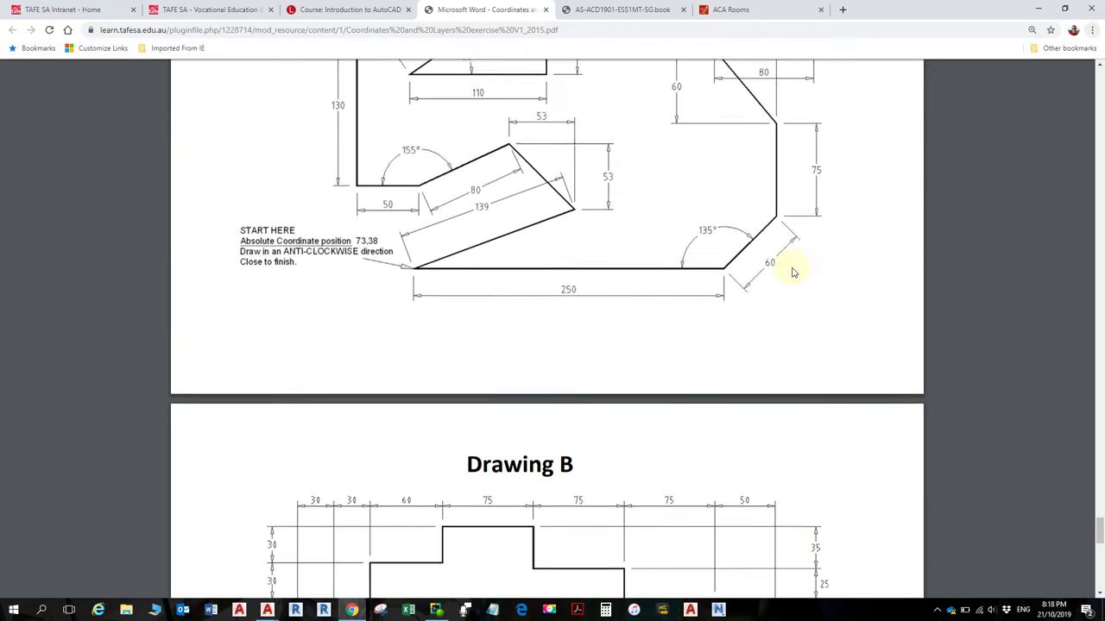
pyautogui.scroll(-1, 710, 280)
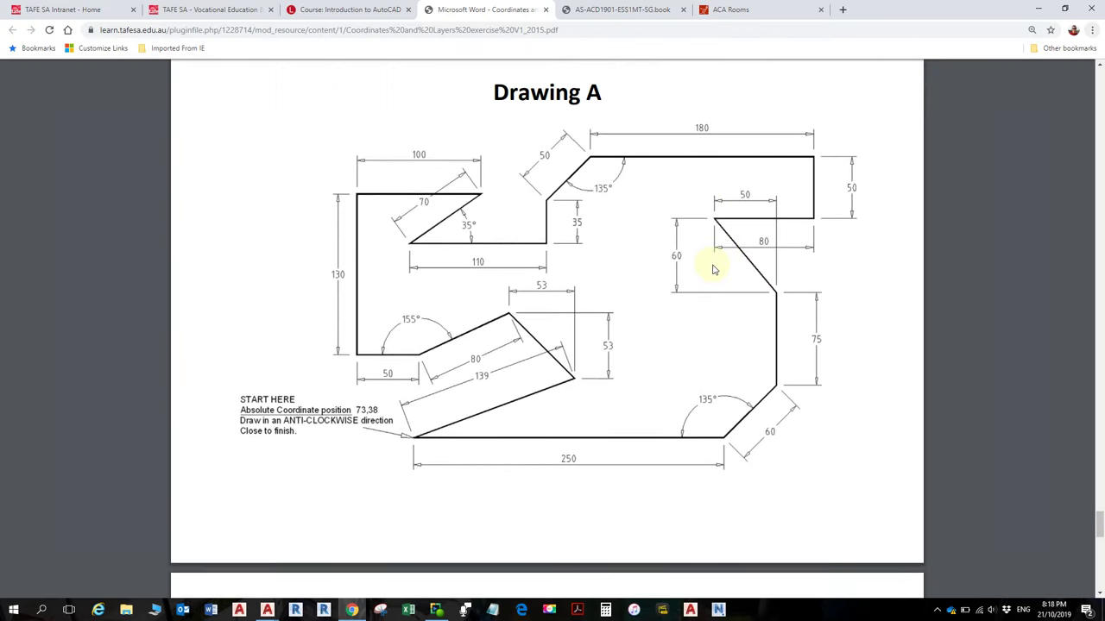
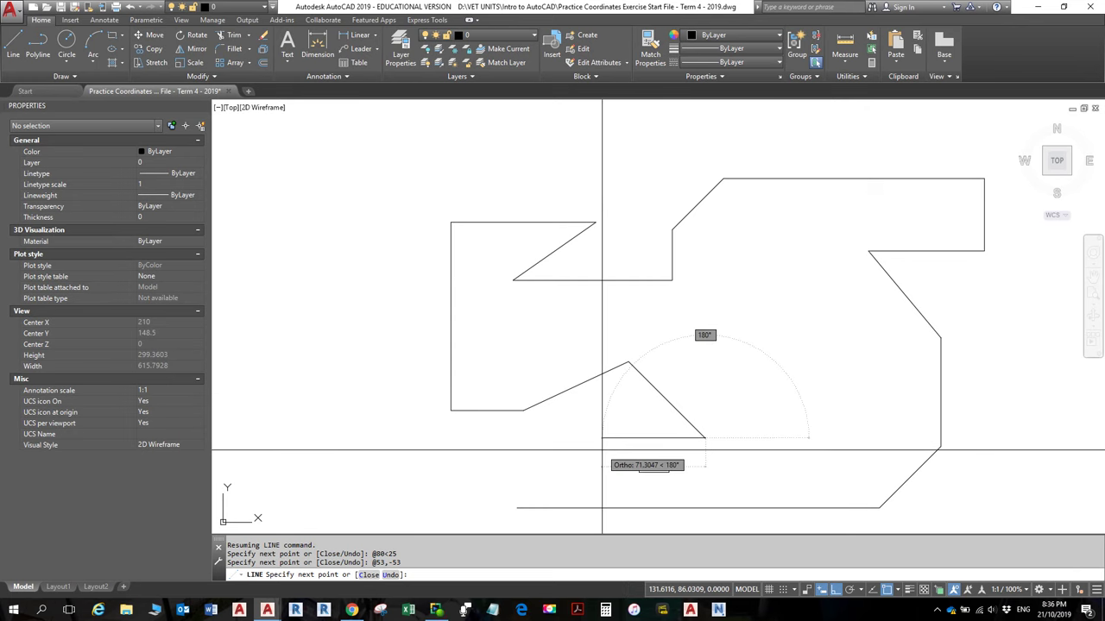
# Turn Dynamic Input off and close the outline with a line to the absolute coordinates 73,38, checking the start point in the exercise PDF
pyautogui.hotkey('alt', 'Tab')
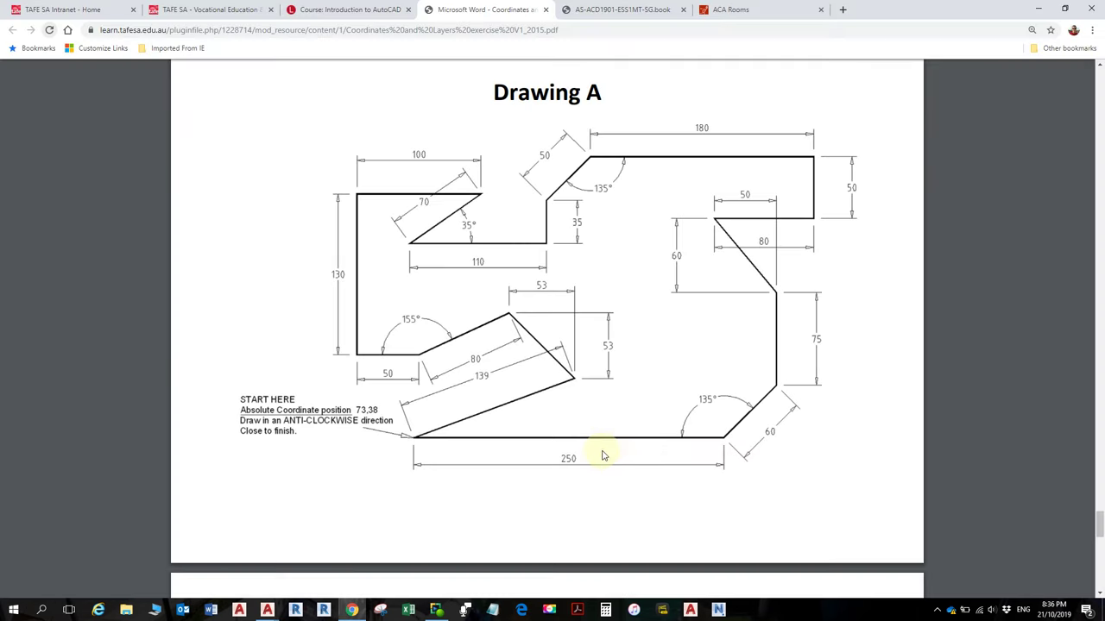
pyautogui.hotkey('alt', 'Tab')
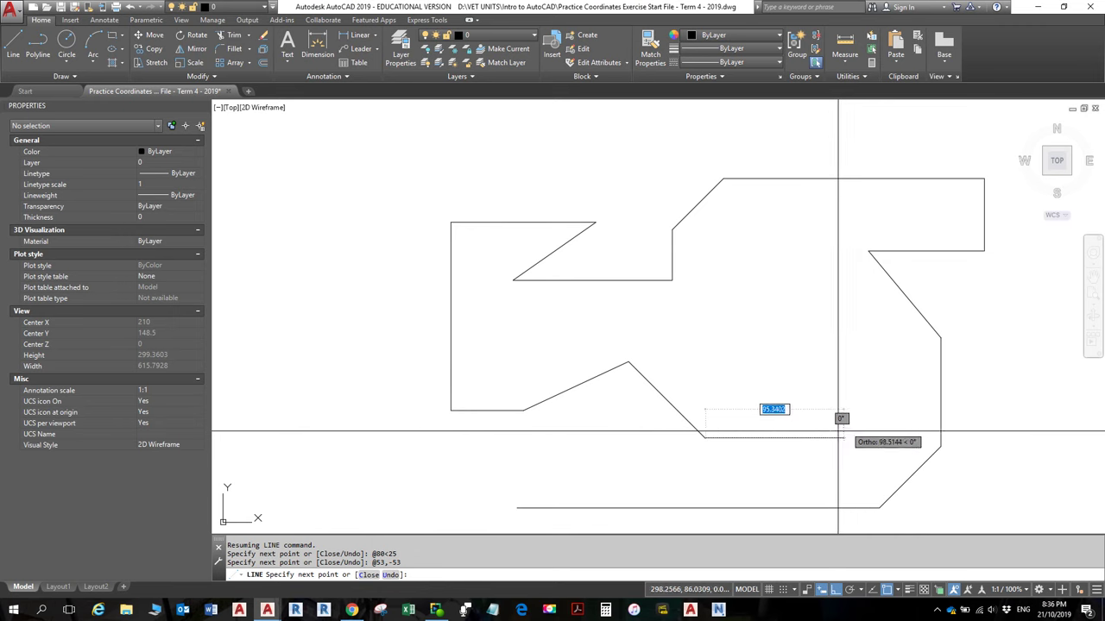
pyautogui.click(821, 594)
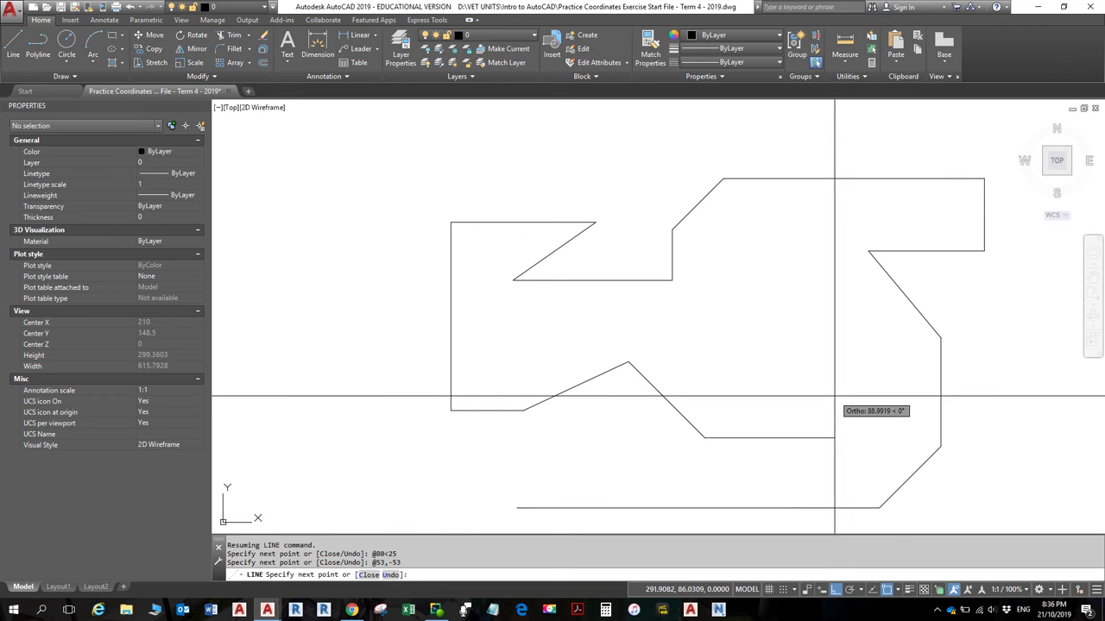
pyautogui.hotkey('alt', 'Tab')
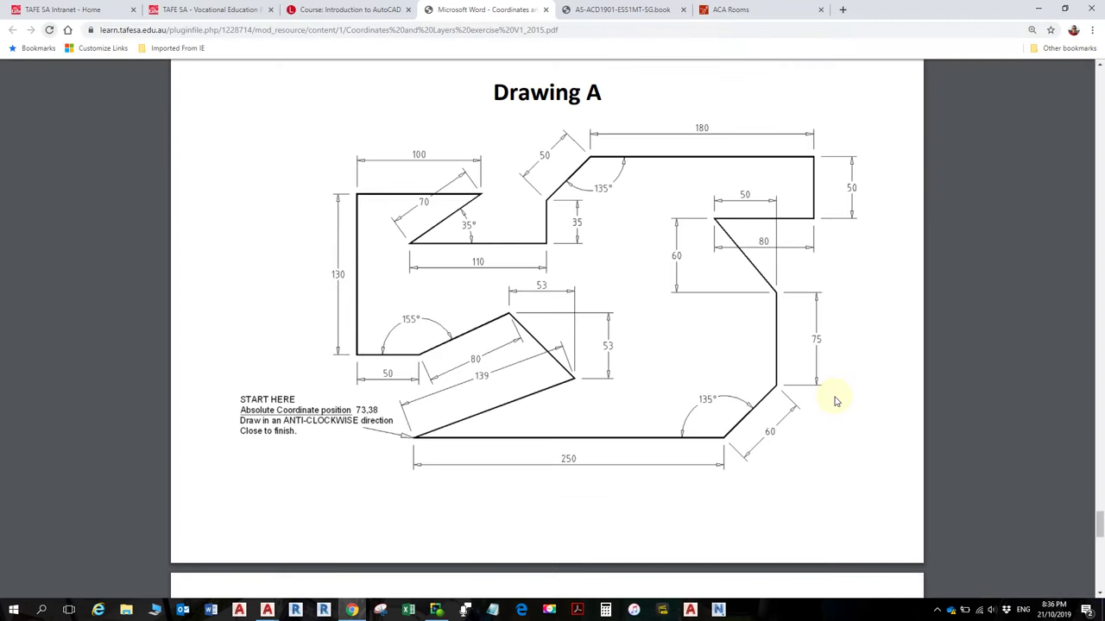
pyautogui.hotkey('alt', 'Tab')
pyautogui.write('7')
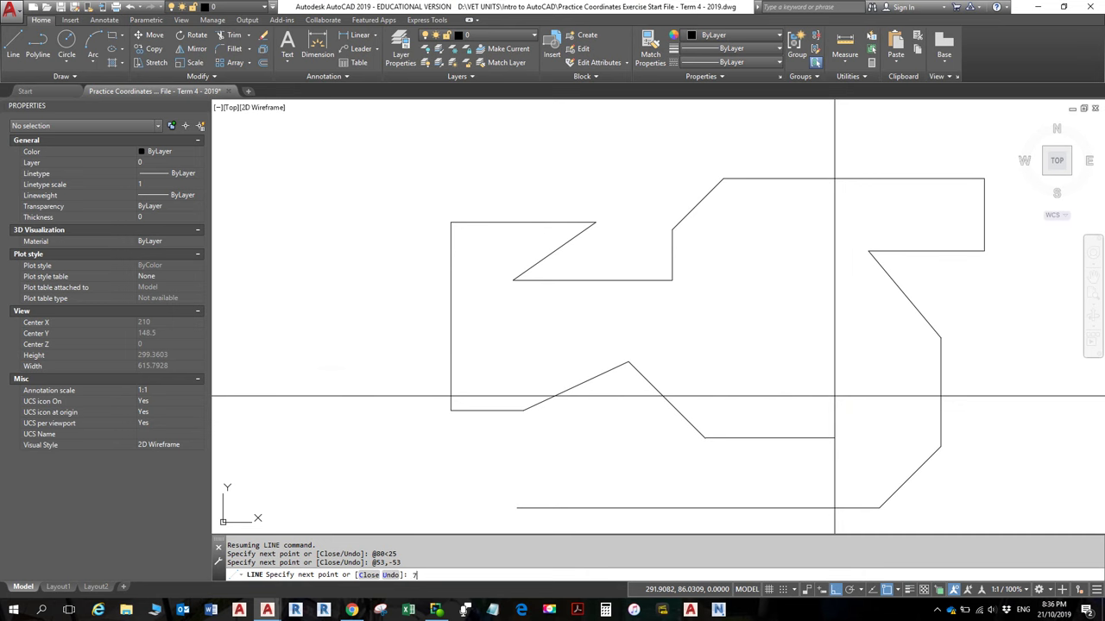
pyautogui.write('3,38')
pyautogui.press('Return')
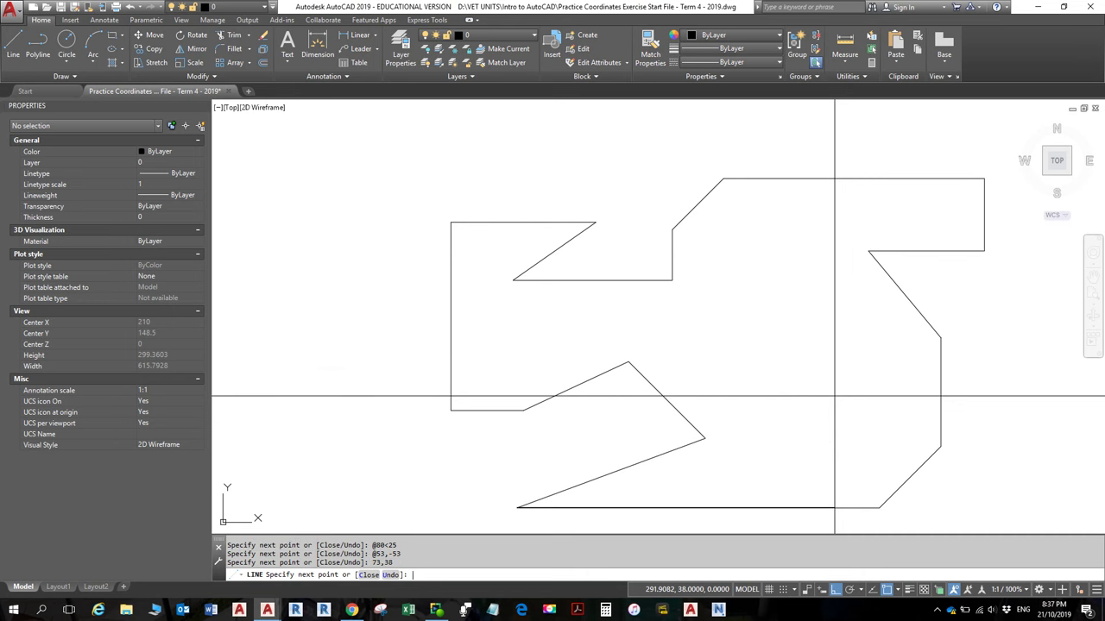
pyautogui.press('Return')
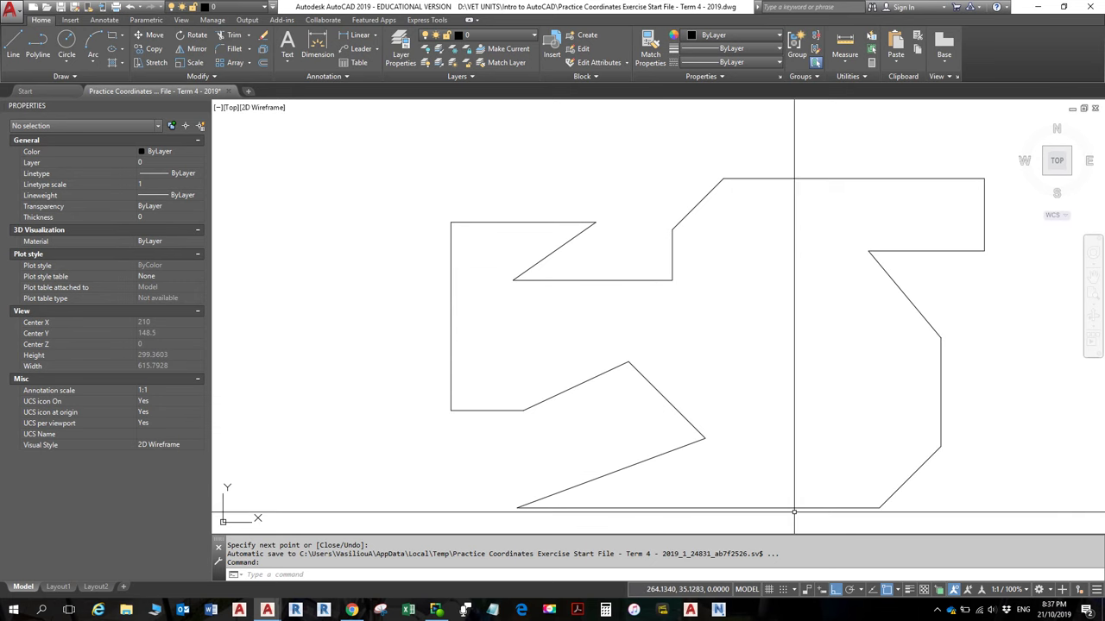
# Measure the closing edge from the outline's start point to its upper endpoint, and highlight the distance result in the command history
pyautogui.hotkey('alt', 'Tab')
pyautogui.hotkey('alt', 'Tab')
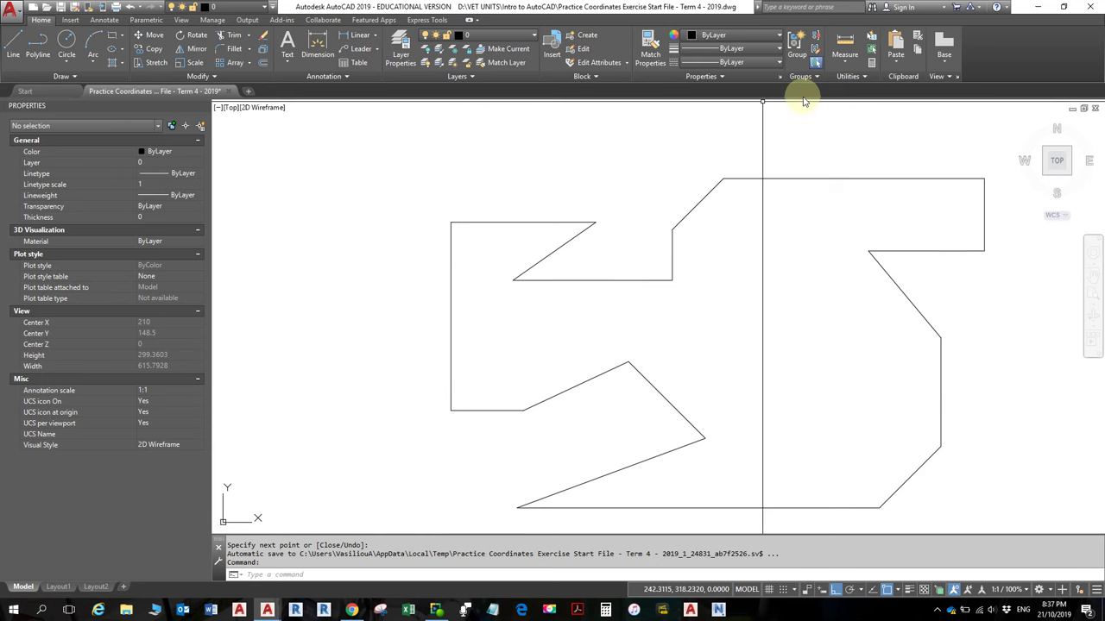
pyautogui.click(847, 44)
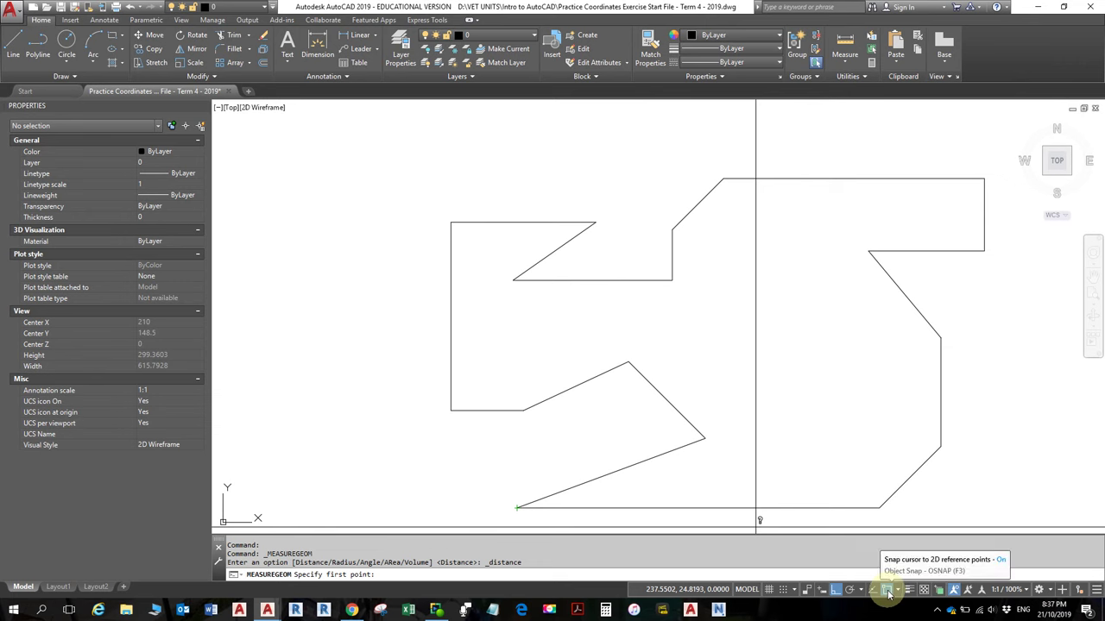
pyautogui.click(517, 507)
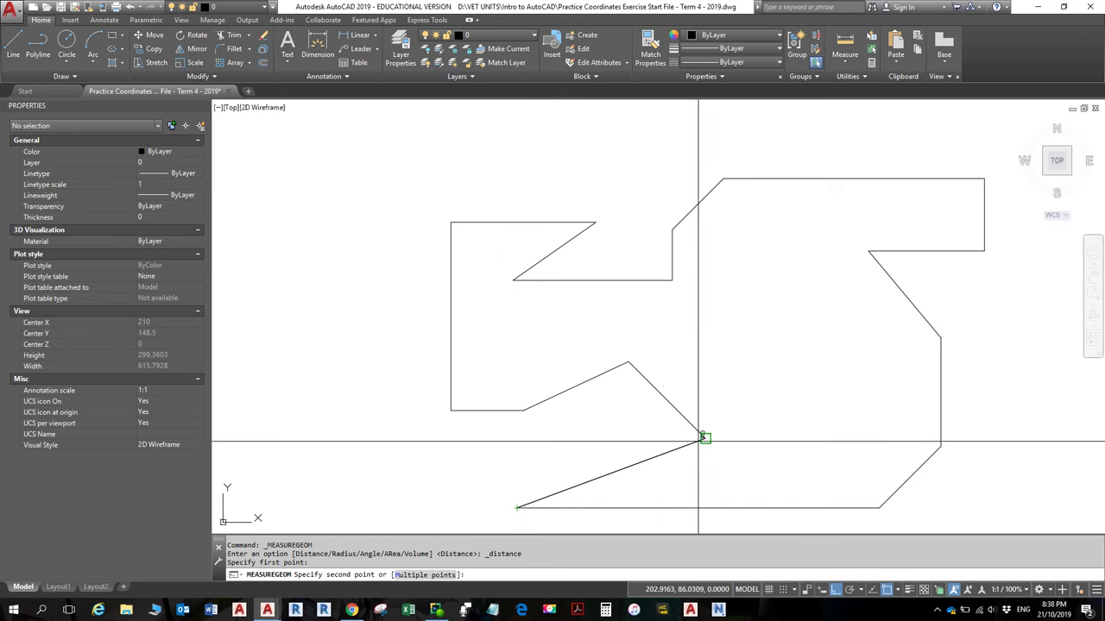
pyautogui.click(704, 438)
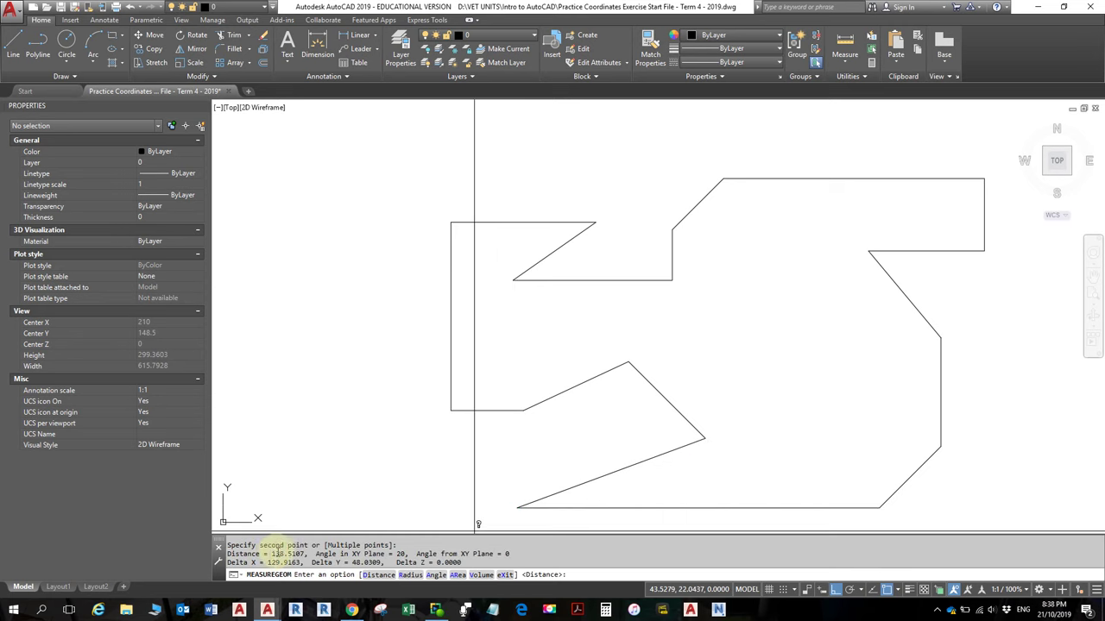
pyautogui.moveTo(228, 554); pyautogui.dragTo(302, 563)
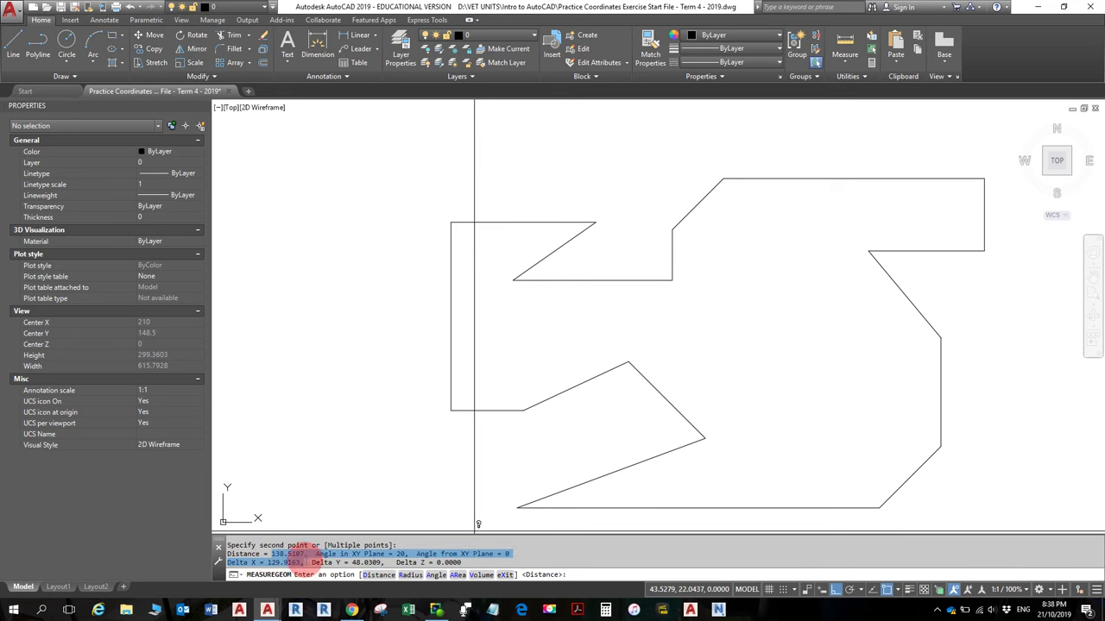
# Highlight the measured distance in the command history, compare it with Drawing A's closing edge dimension in the exercise PDF, and return to AutoCAD
pyautogui.doubleClick(289, 554)
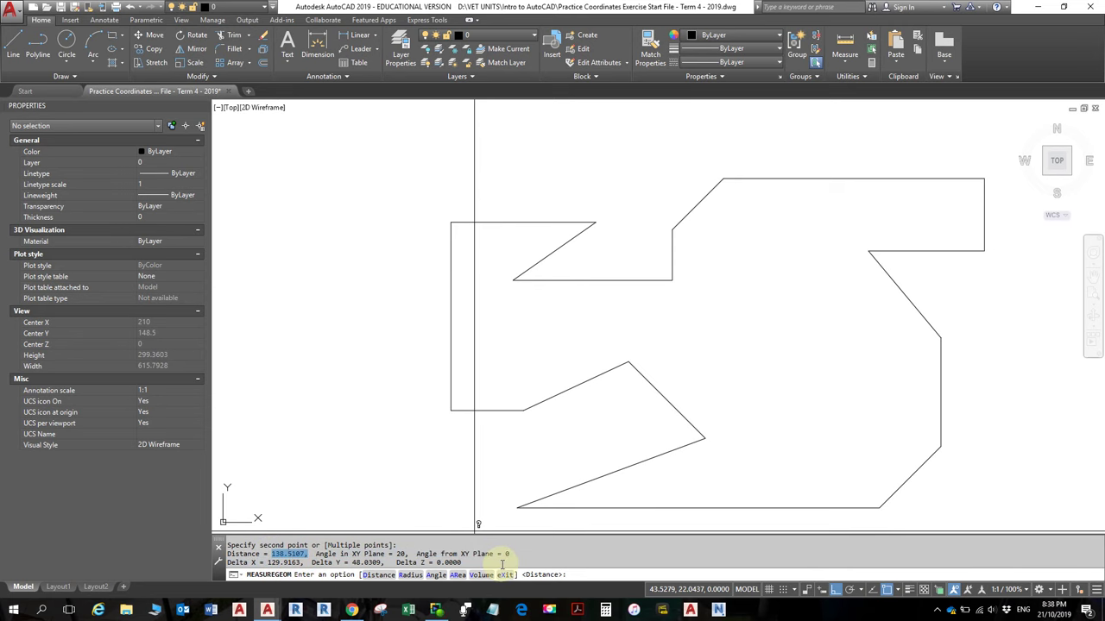
pyautogui.hotkey('alt', 'Tab')
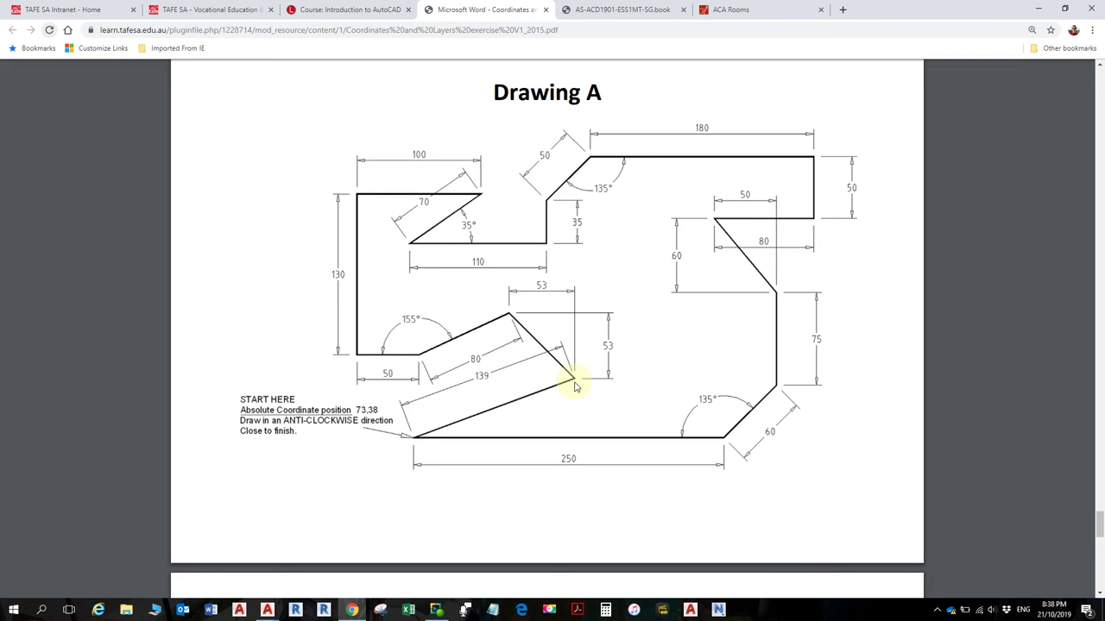
pyautogui.hotkey('alt', 'Tab')
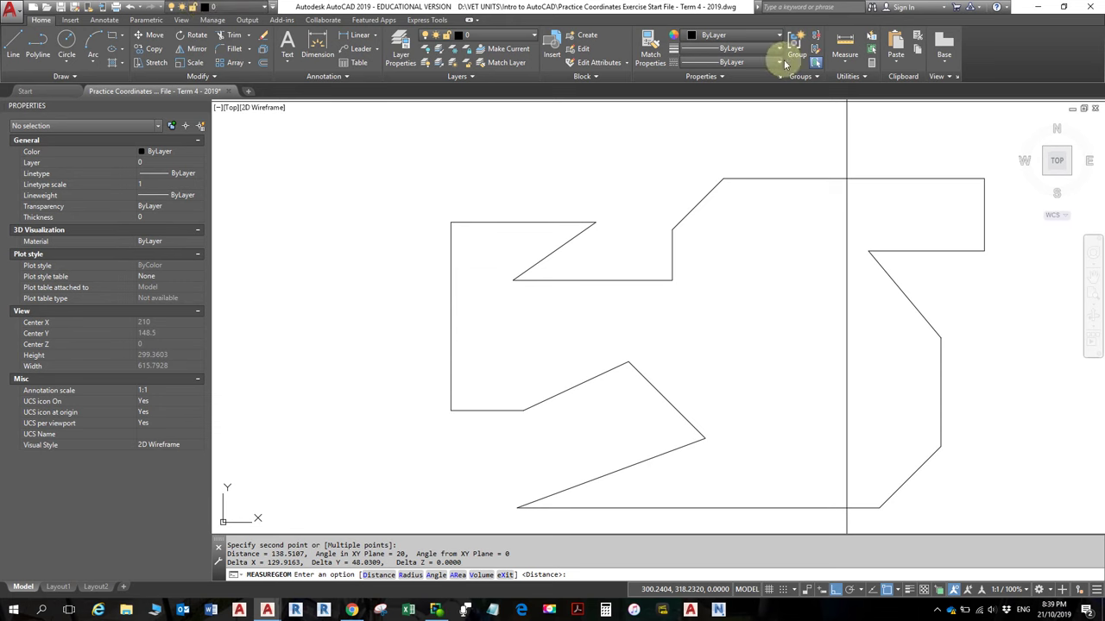
# Measure the closing edge again from the outline's start point to its upper endpoint, and end the measuring command
pyautogui.click(837, 40)
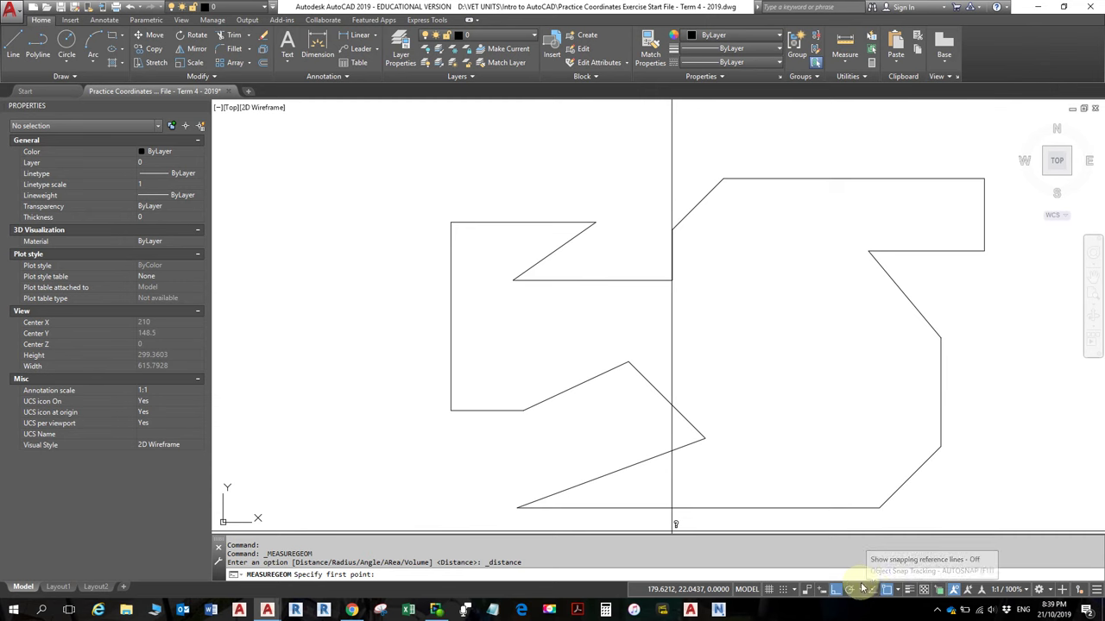
pyautogui.click(526, 508)
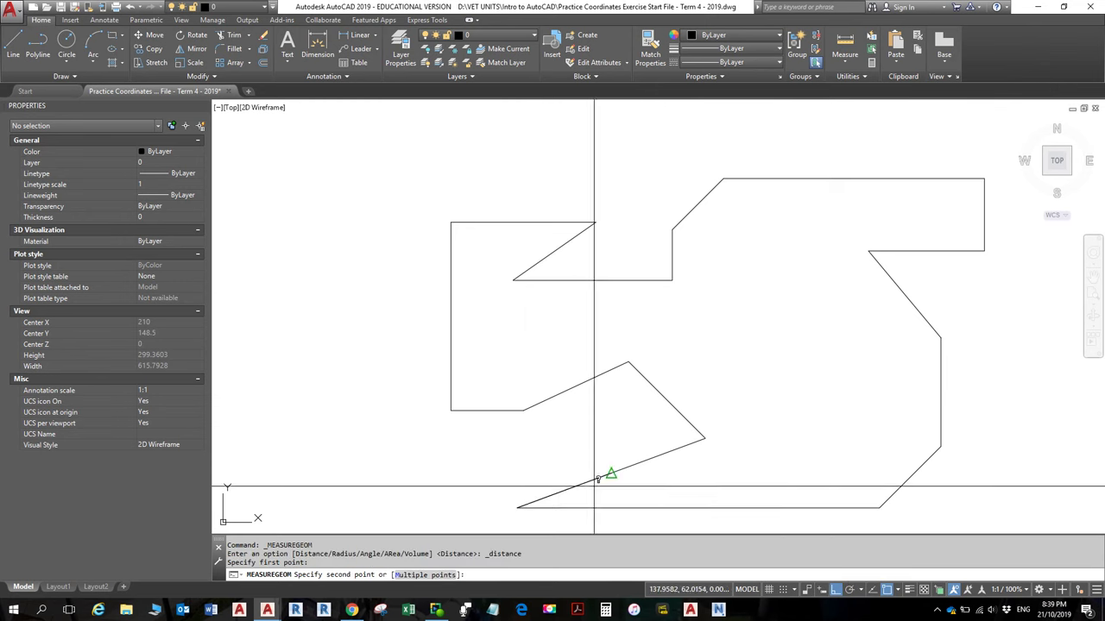
pyautogui.click(696, 440)
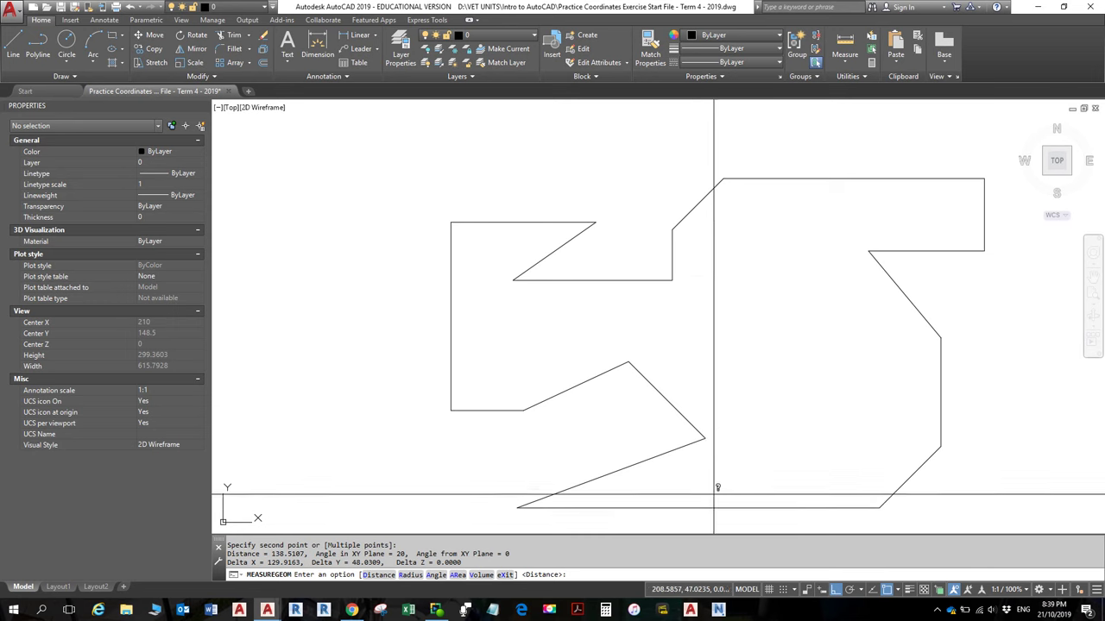
pyautogui.press('Escape')
pyautogui.press('Escape')
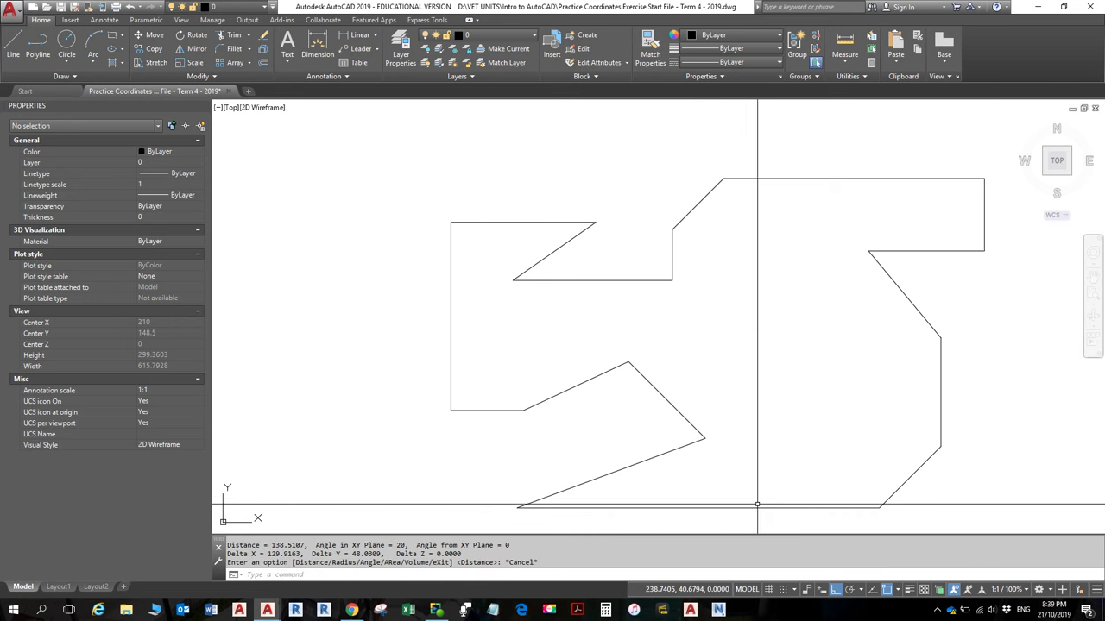
# Turn Dynamic Input on and remeasure the closing edge with the on-screen distance read-outs
pyautogui.click(823, 597)
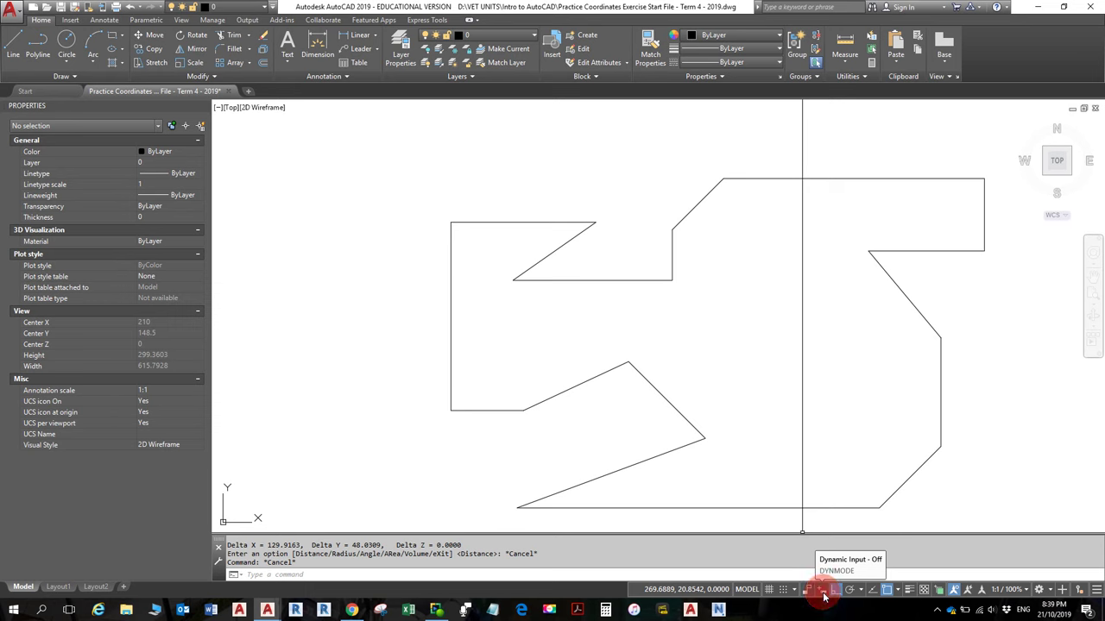
pyautogui.moveTo(820, 507); pyautogui.dragTo(809, 387, button='middle')
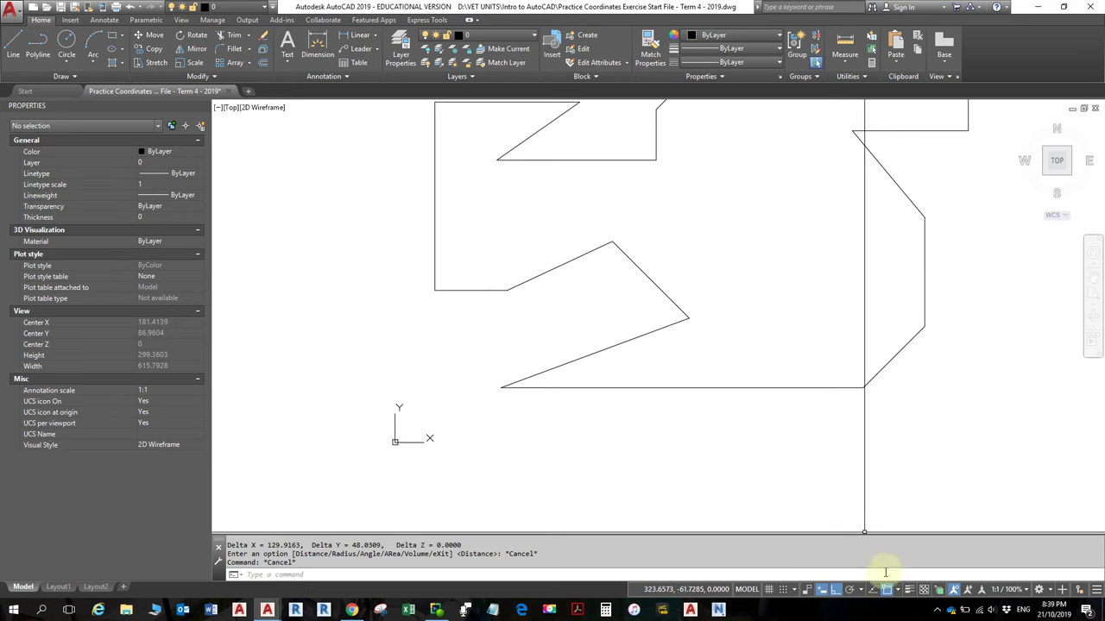
pyautogui.click(844, 43)
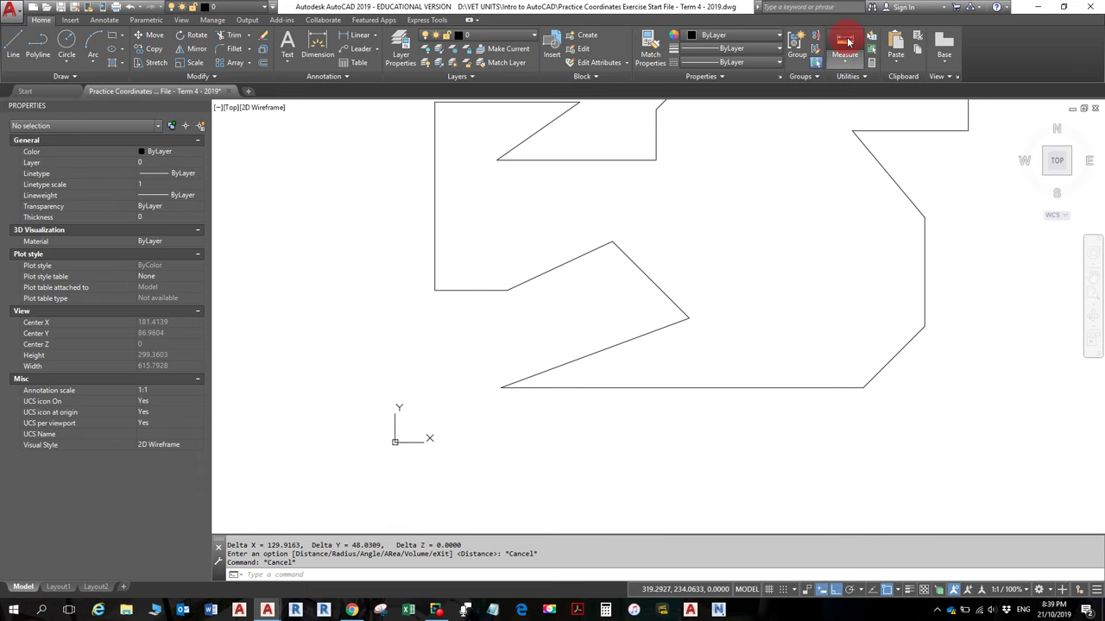
pyautogui.click(501, 387)
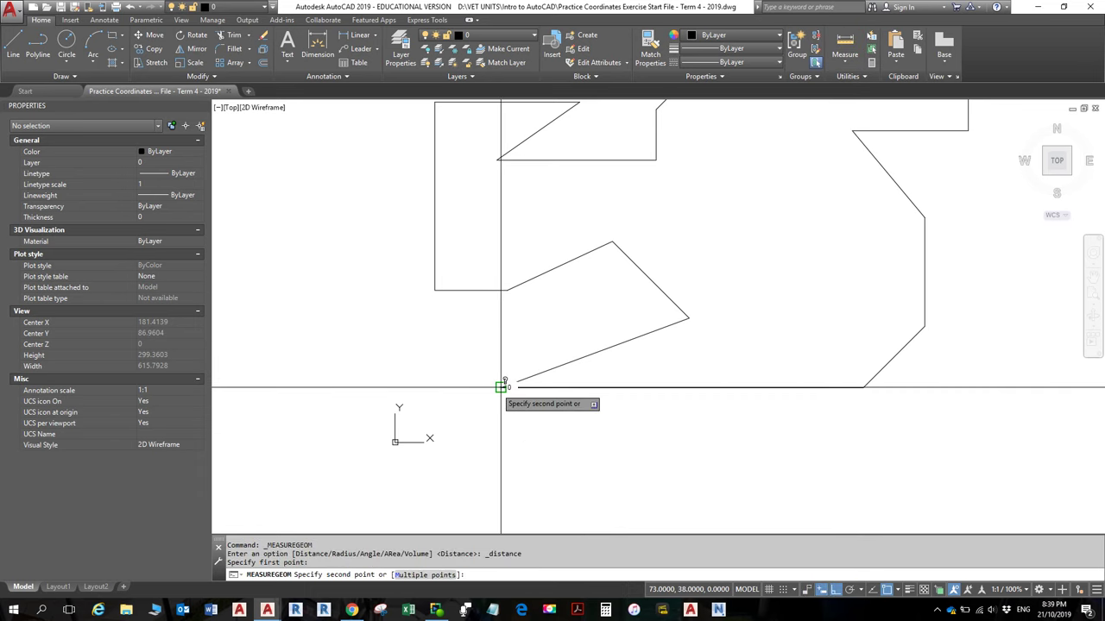
pyautogui.click(688, 319)
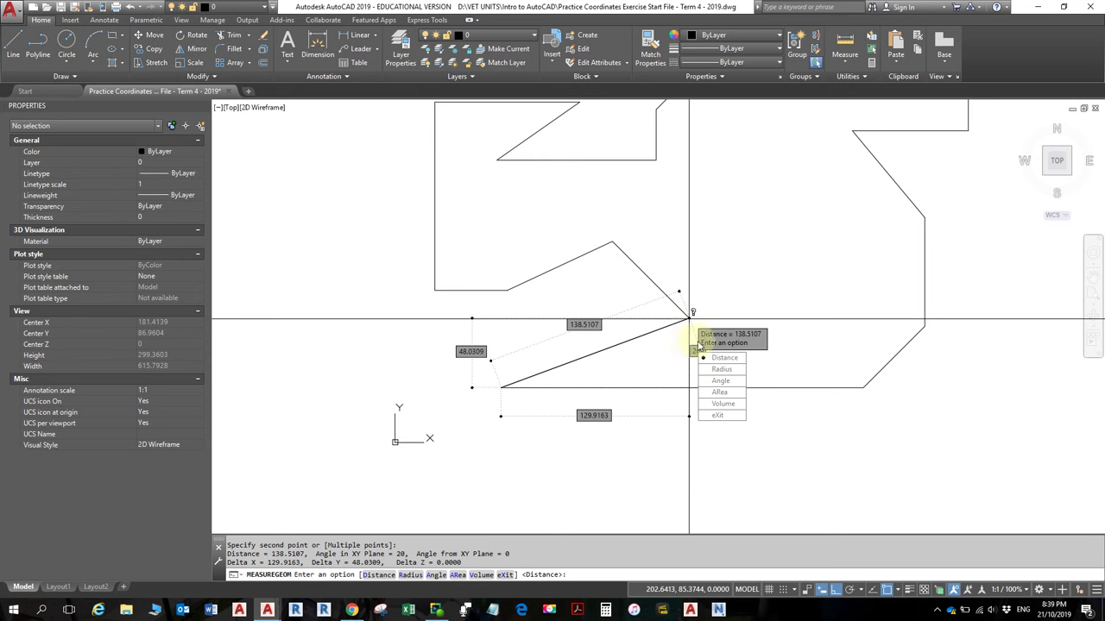
pyautogui.press('alt')
pyautogui.press('Escape')
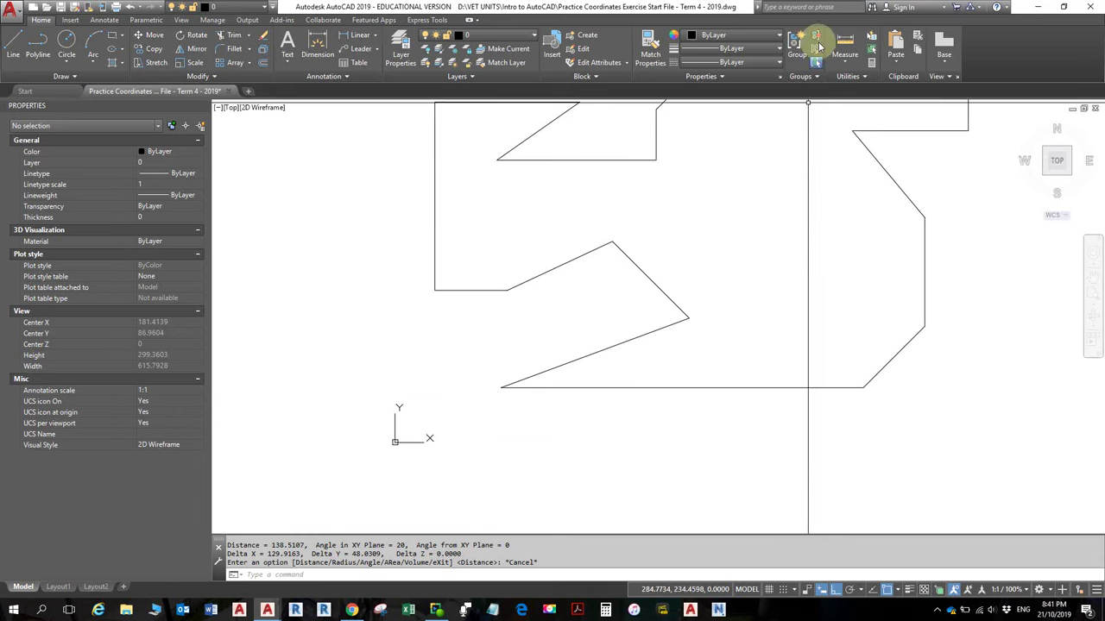
# Measure the outline's bottom horizontal edge from the start point at 73,38 to its opposite endpoint, and end the measurement
pyautogui.click(845, 41)
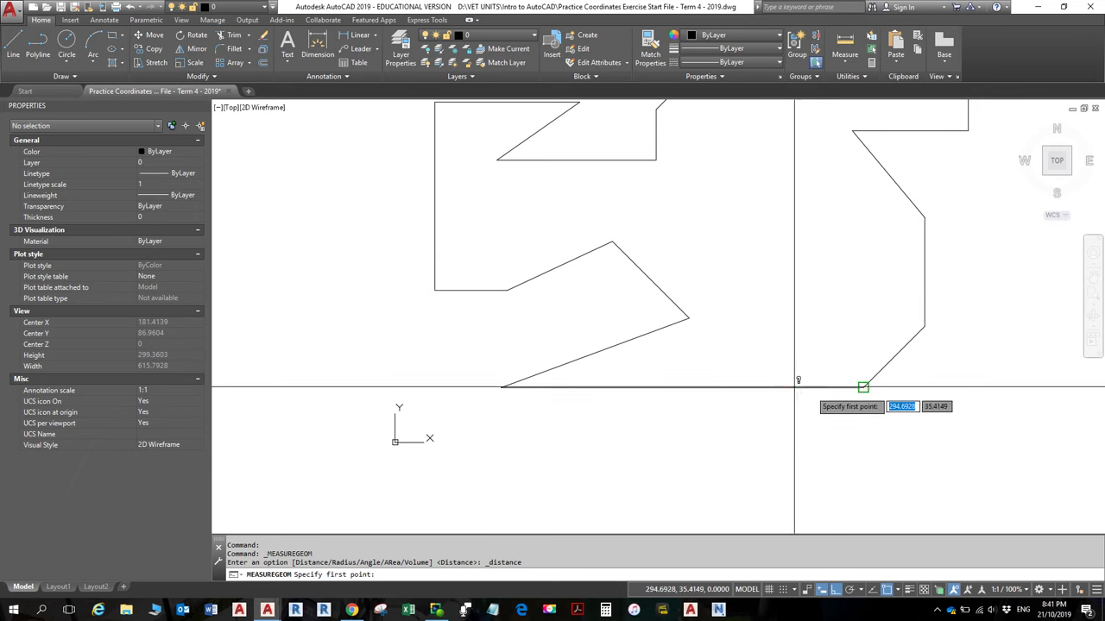
pyautogui.click(500, 387)
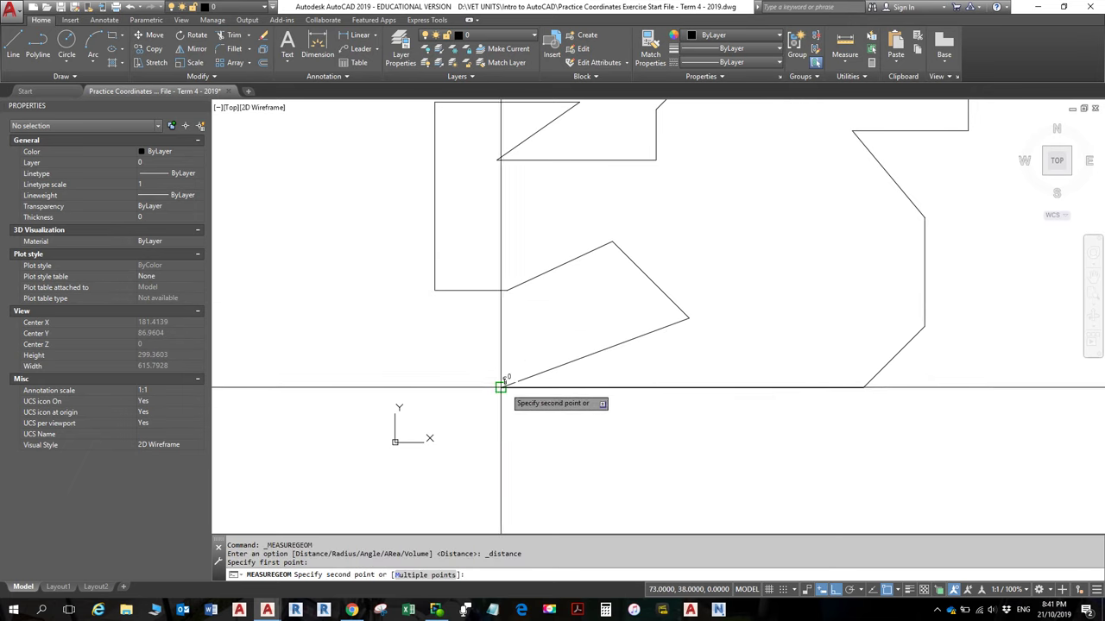
pyautogui.click(864, 386)
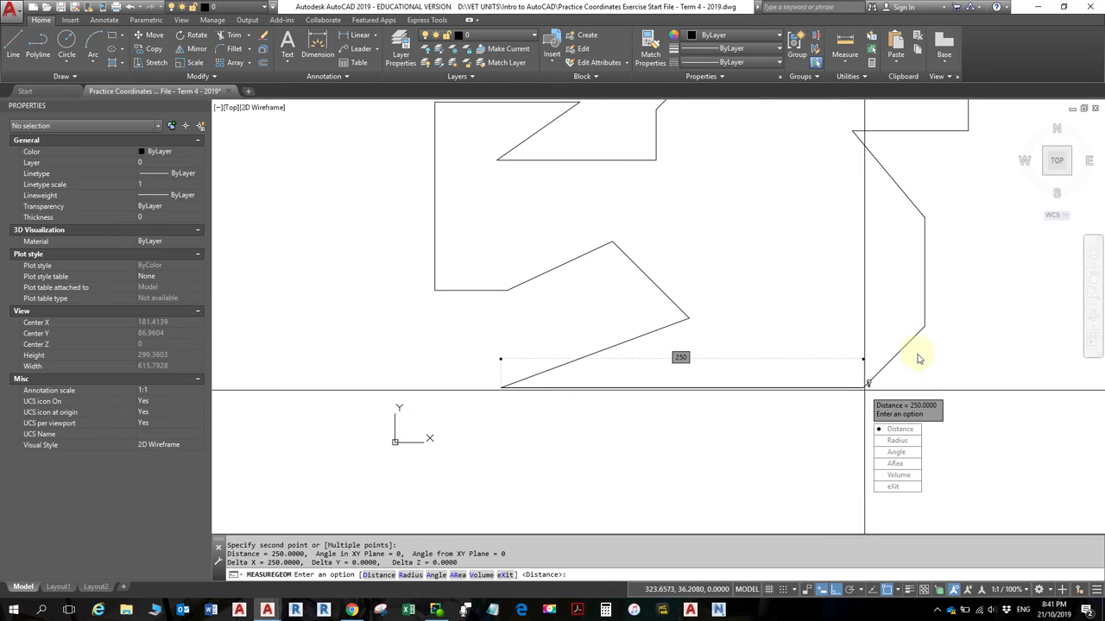
pyautogui.press('Escape')
# Measure the sloping edge on the outline's right side, from the top of the vertical edge to the inner corner
pyautogui.moveTo(929, 390); pyautogui.dragTo(876, 403, button='middle')
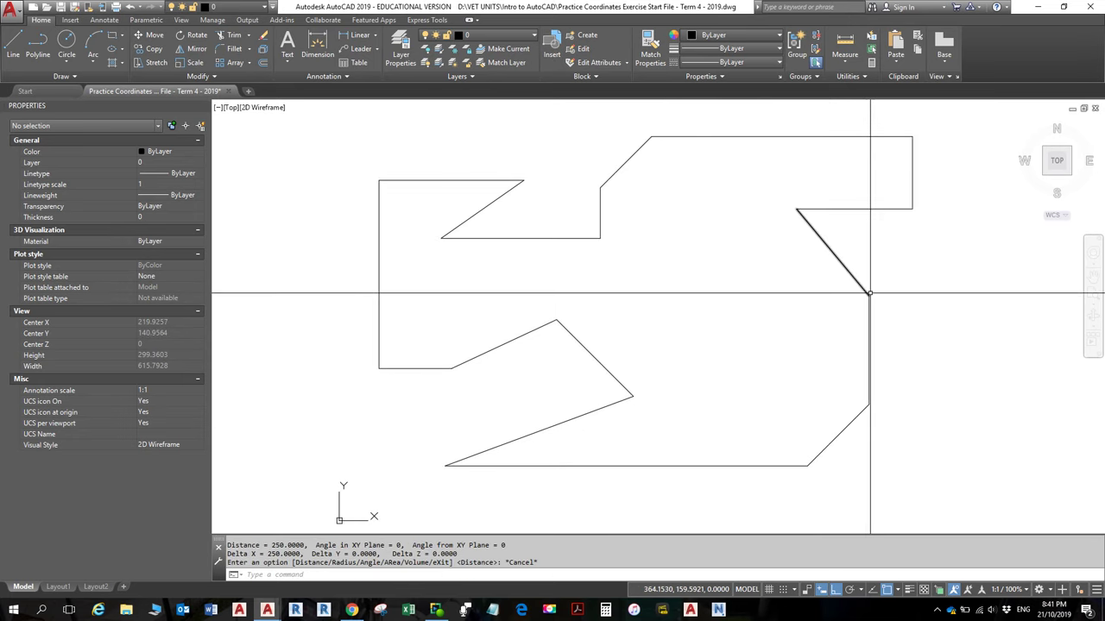
pyautogui.click(845, 48)
pyautogui.click(869, 295)
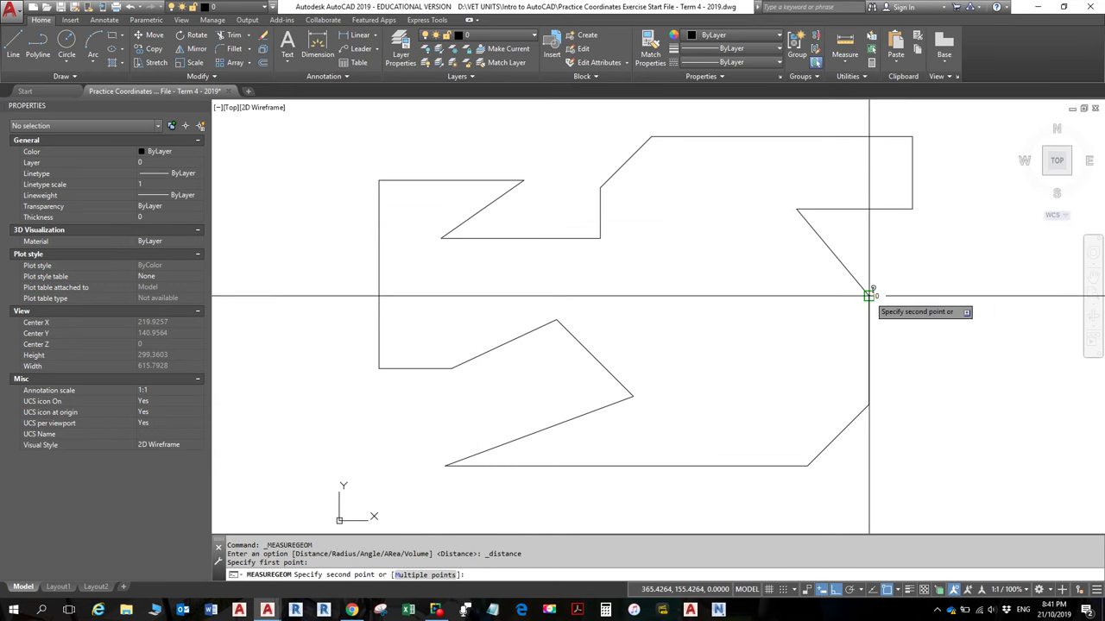
pyautogui.click(797, 209)
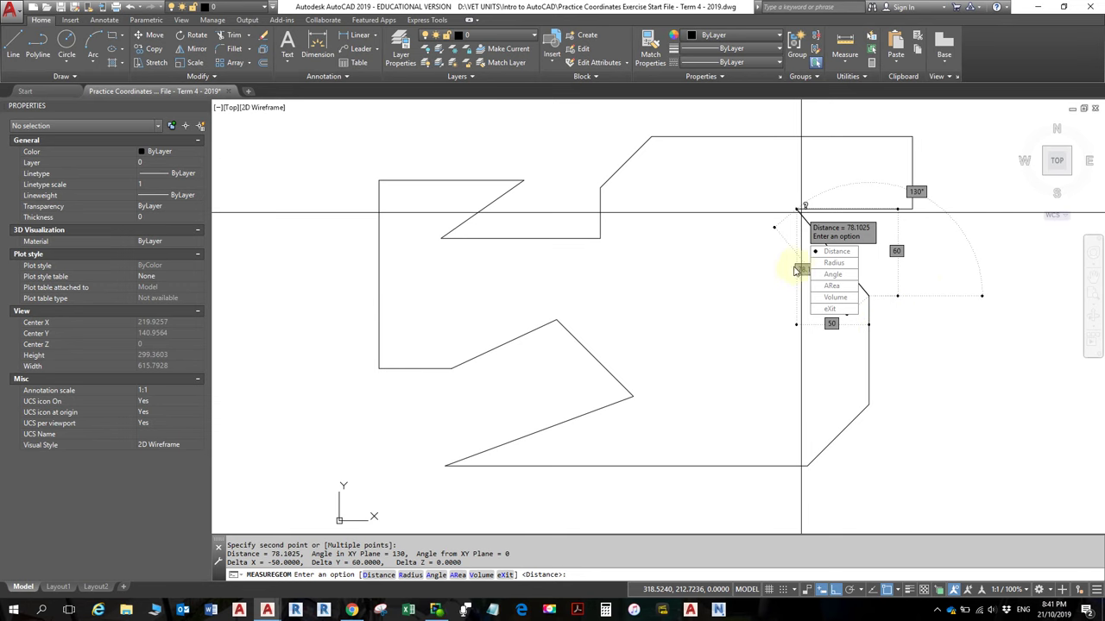
pyautogui.press('Escape')
# Measure the same right-hand sloping edge again in a close-up view, from its lower endpoint to the inner corner
pyautogui.scroll(4, 885, 270)
pyautogui.moveTo(885, 270); pyautogui.dragTo(845, 360, button='middle')
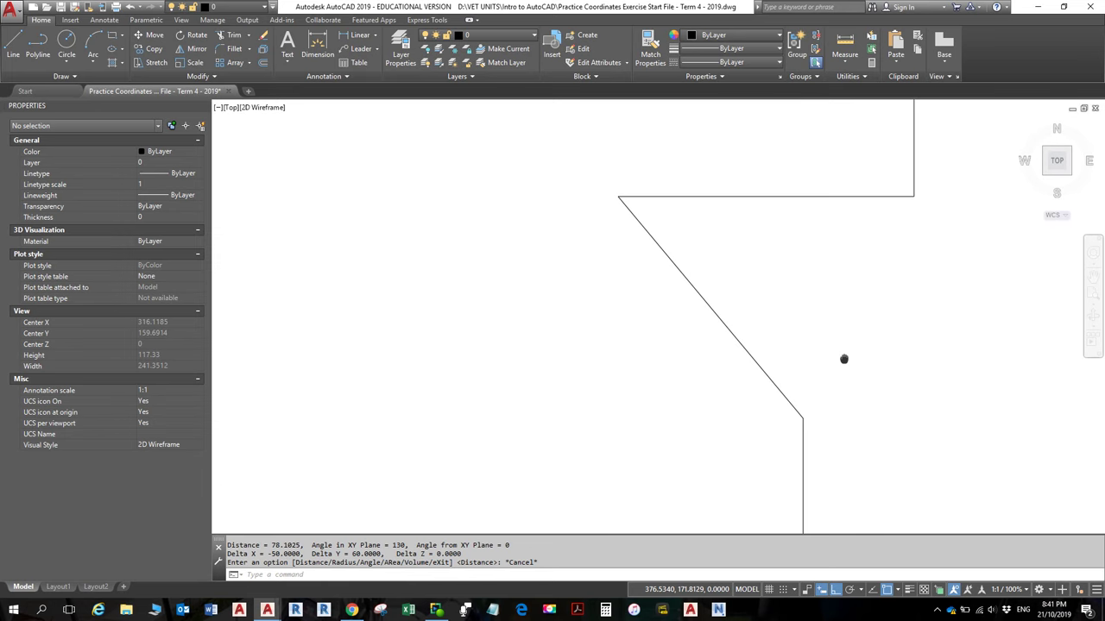
pyautogui.click(845, 44)
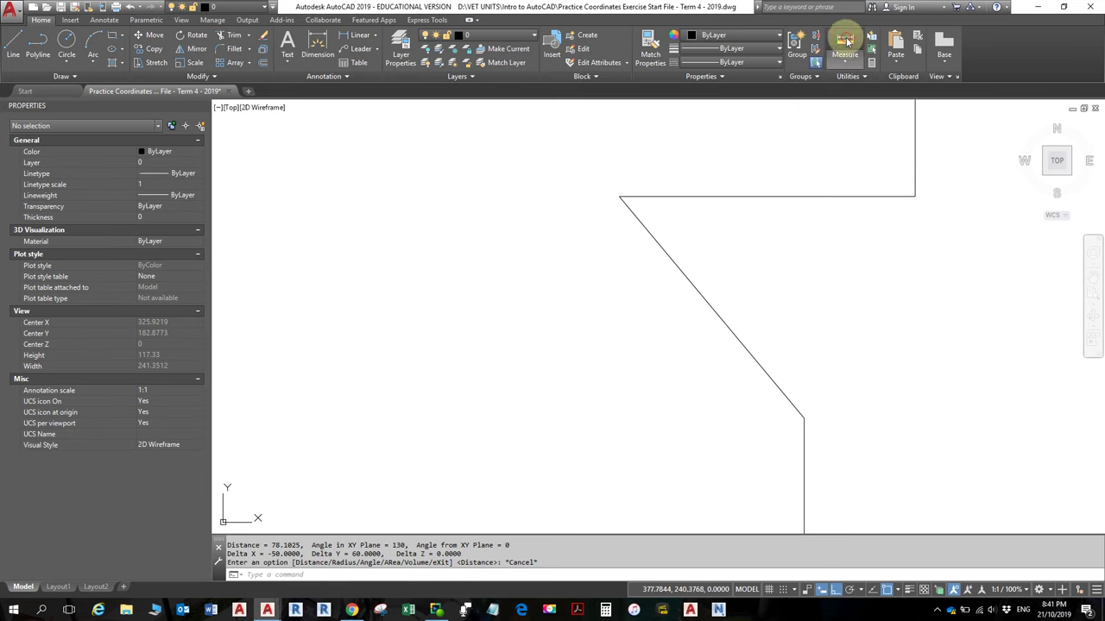
pyautogui.click(794, 415)
pyautogui.click(618, 199)
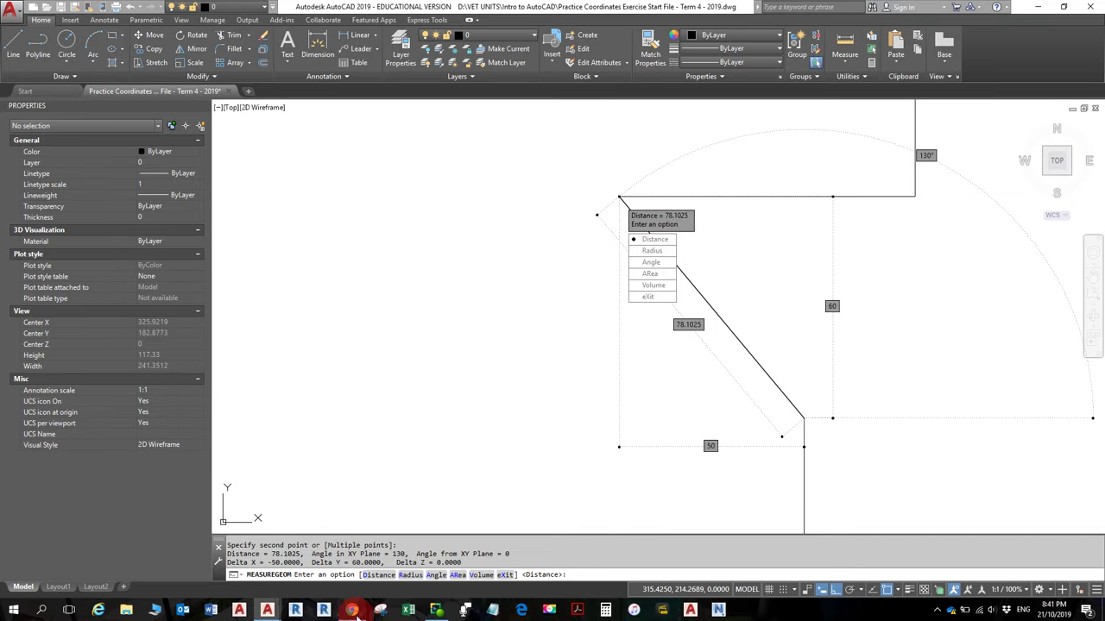
# Compare the sloping edge's measured offsets with the horizontal and vertical dimensions of Drawing A in the exercise PDF
pyautogui.click(351, 610)
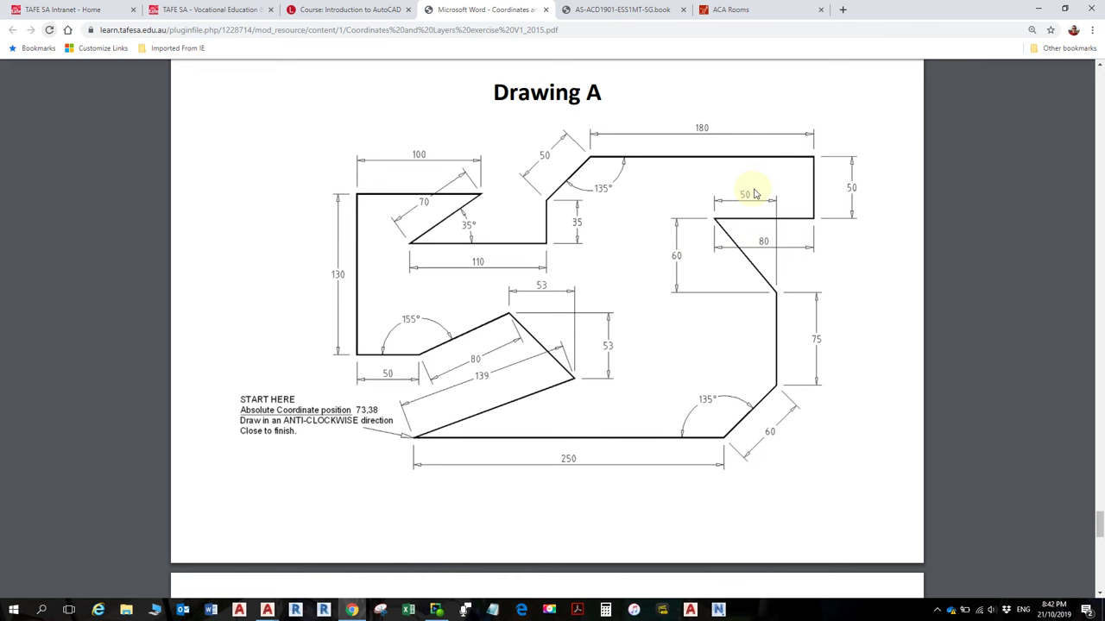
pyautogui.hotkey('alt', 'Tab')
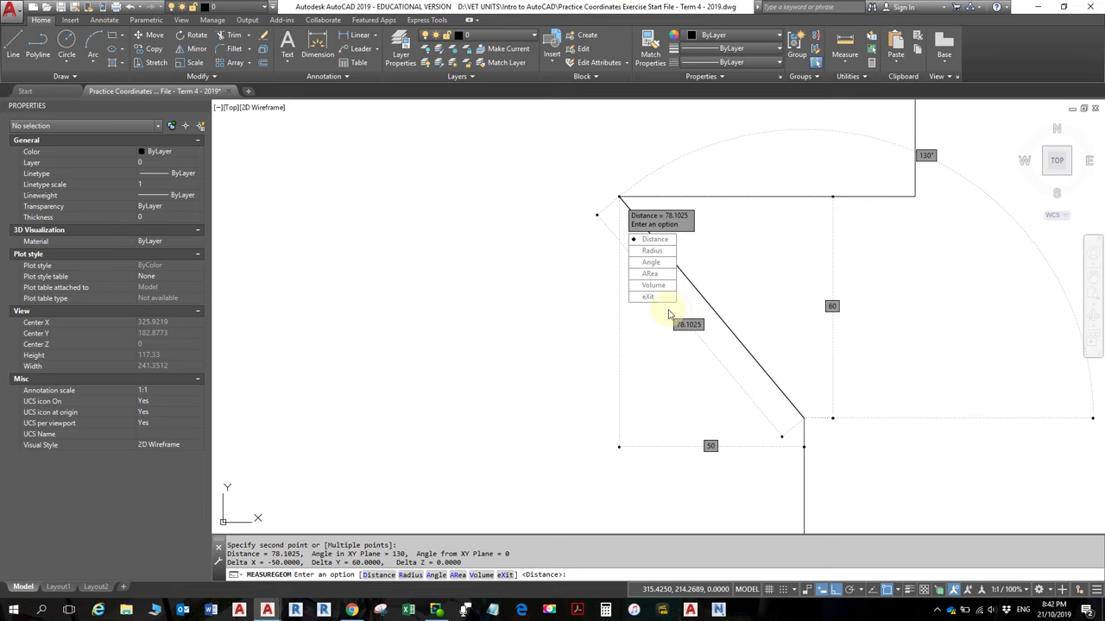
pyautogui.hotkey('alt', 'Tab')
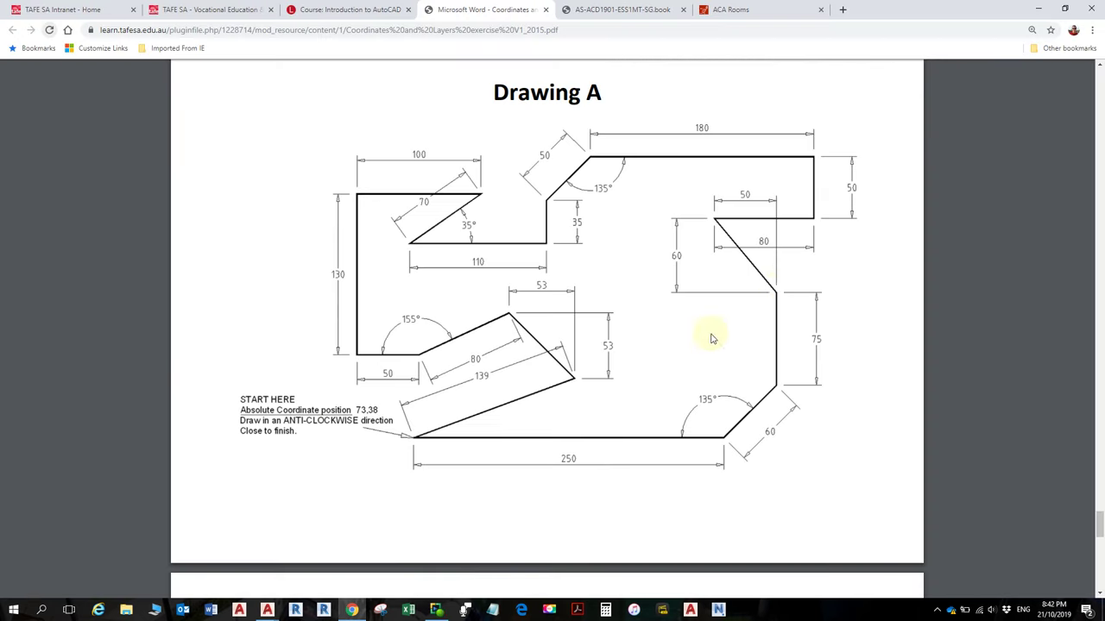